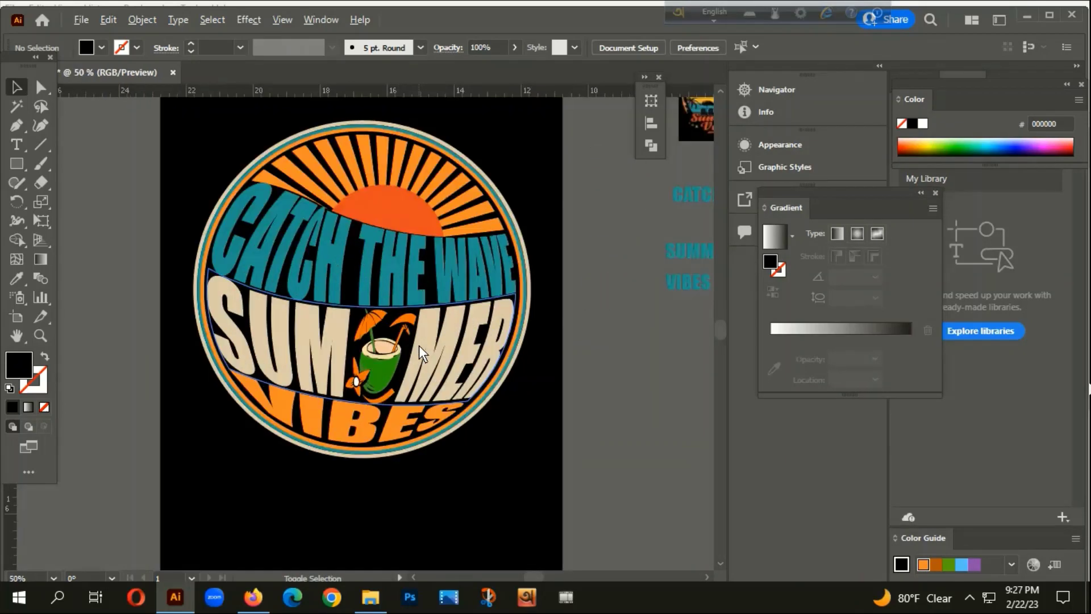
- Examine the finished "Catch the Wave Summer Vibes" badge, the reference image, the text lines and the blank artboard
{"action": "scroll", "coordinate": [418, 346], "scroll_direction": "down", "scroll_amount": 4}
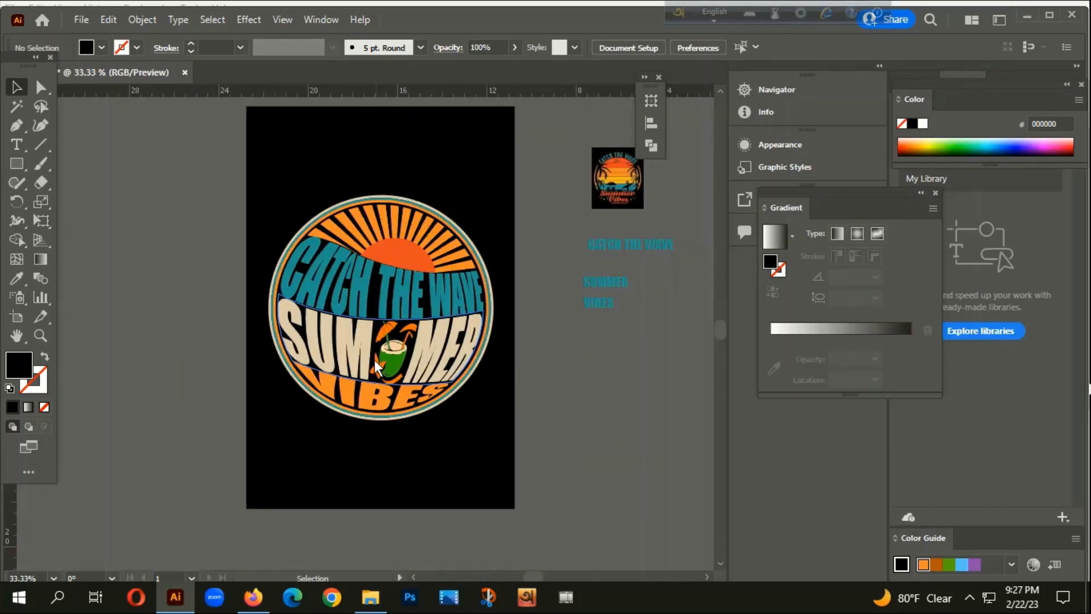
{"action": "scroll", "coordinate": [384, 356], "scroll_direction": "up", "scroll_amount": 1}
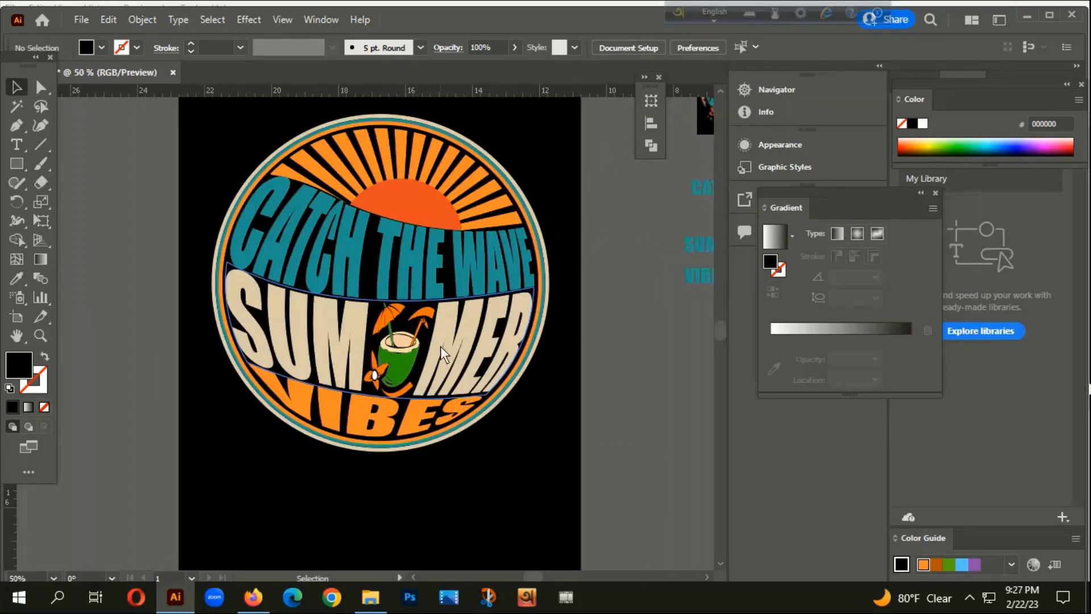
{"action": "scroll", "coordinate": [256, 359], "scroll_direction": "down", "scroll_amount": 1}
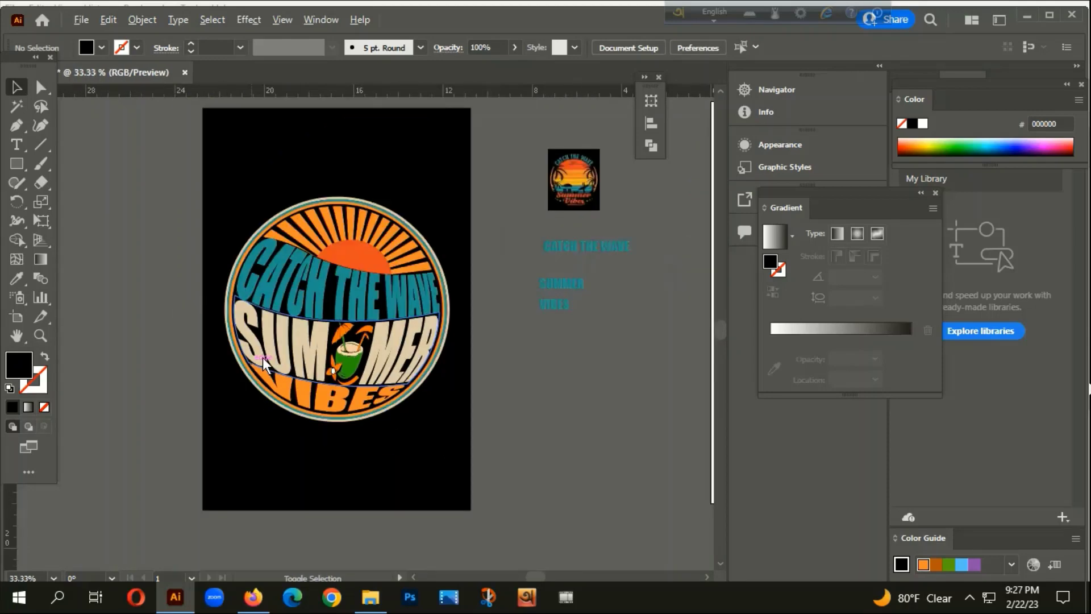
{"action": "scroll", "coordinate": [369, 343], "scroll_direction": "down", "scroll_amount": 1}
{"action": "left_click_drag", "start_coordinate": [524, 476], "coordinate": [444, 422]}
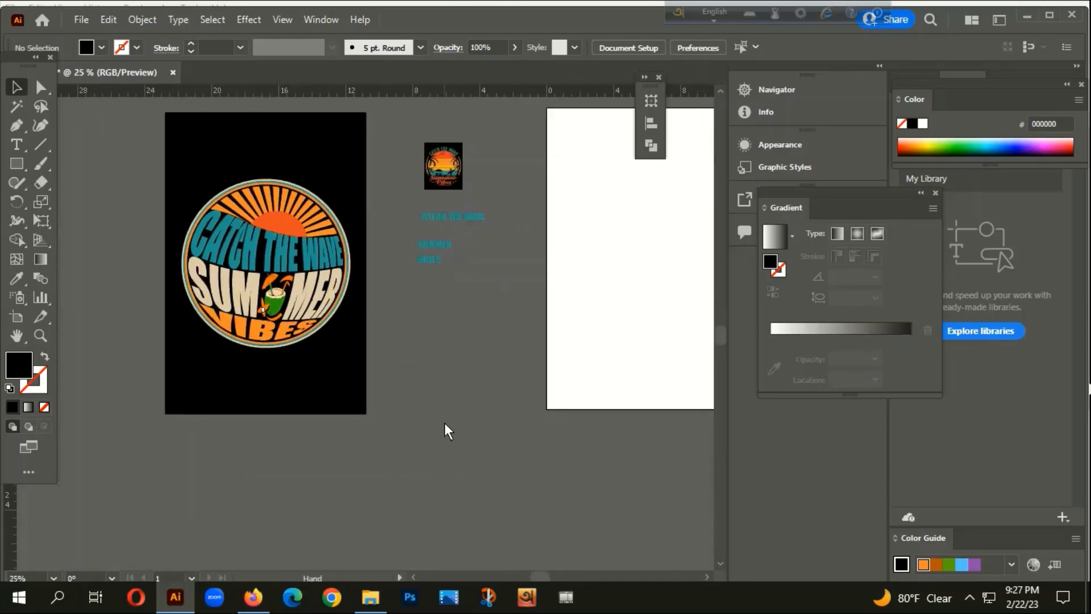
{"action": "scroll", "coordinate": [251, 299], "scroll_direction": "up", "scroll_amount": 1}
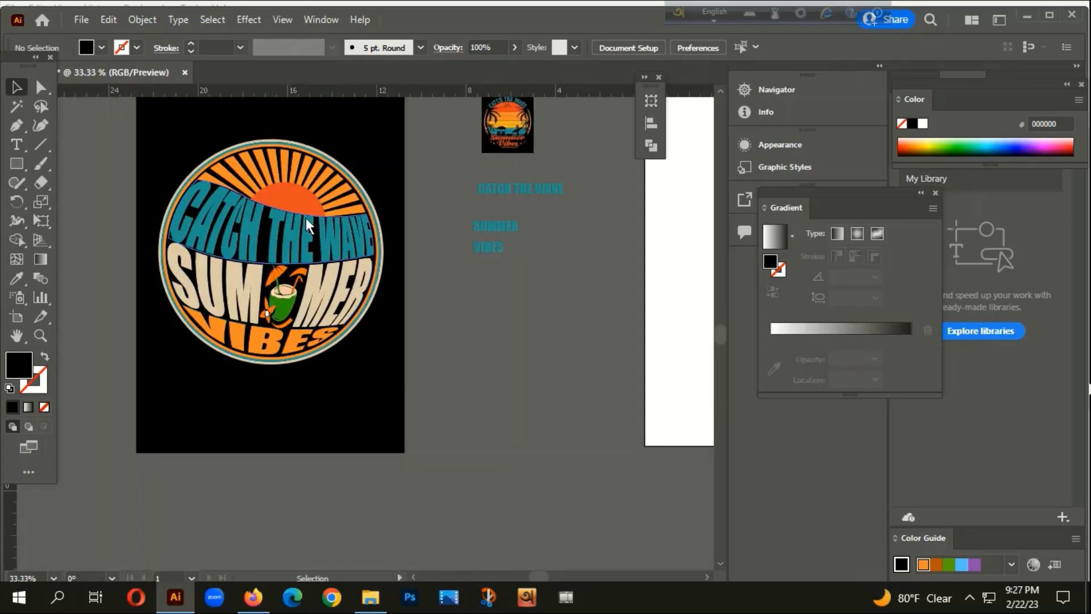
{"action": "scroll", "coordinate": [340, 328], "scroll_direction": "down", "scroll_amount": 1}
{"action": "left_click_drag", "start_coordinate": [455, 392], "coordinate": [360, 380]}
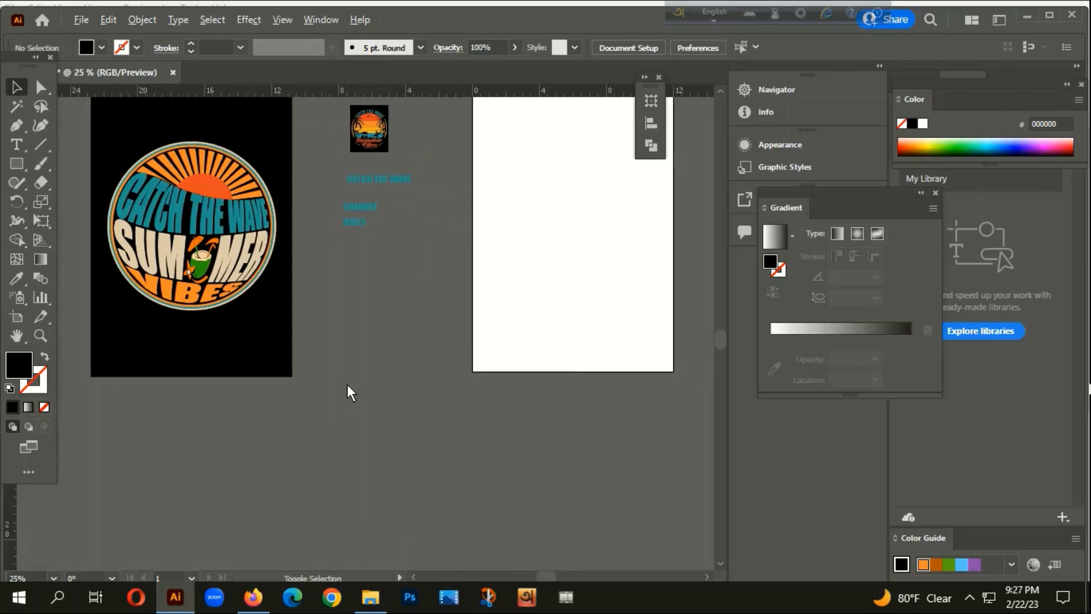
{"action": "scroll", "coordinate": [347, 385], "scroll_direction": "down", "scroll_amount": 1}
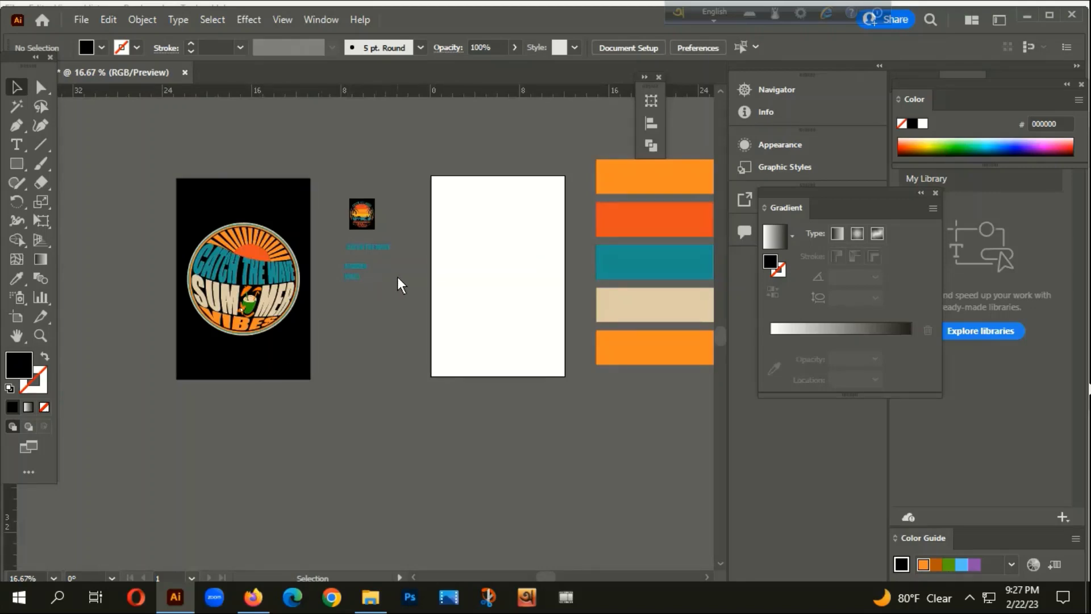
- Draw a black-filled rectangle without a stroke that covers the whole blank artboard as a background
{"action": "left_click", "coordinate": [17, 165]}
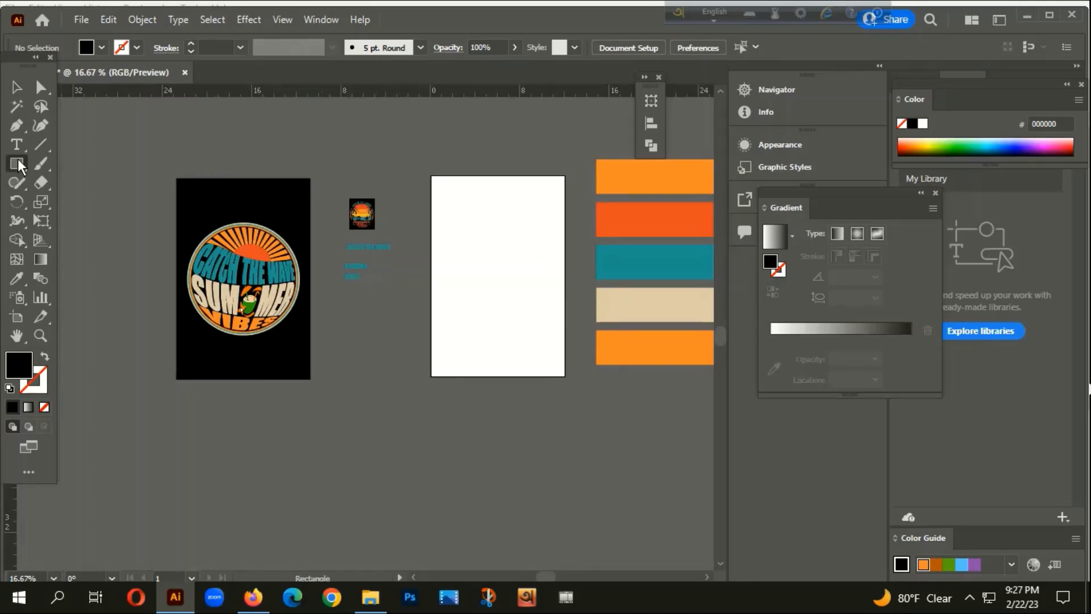
{"action": "double_click", "coordinate": [19, 366]}
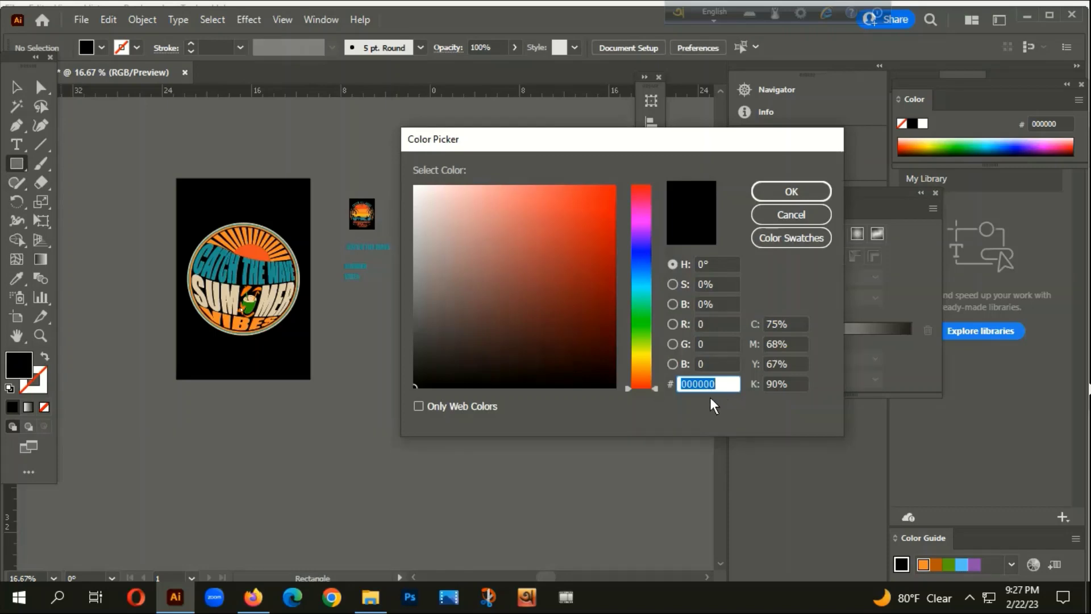
{"action": "left_click", "coordinate": [796, 184]}
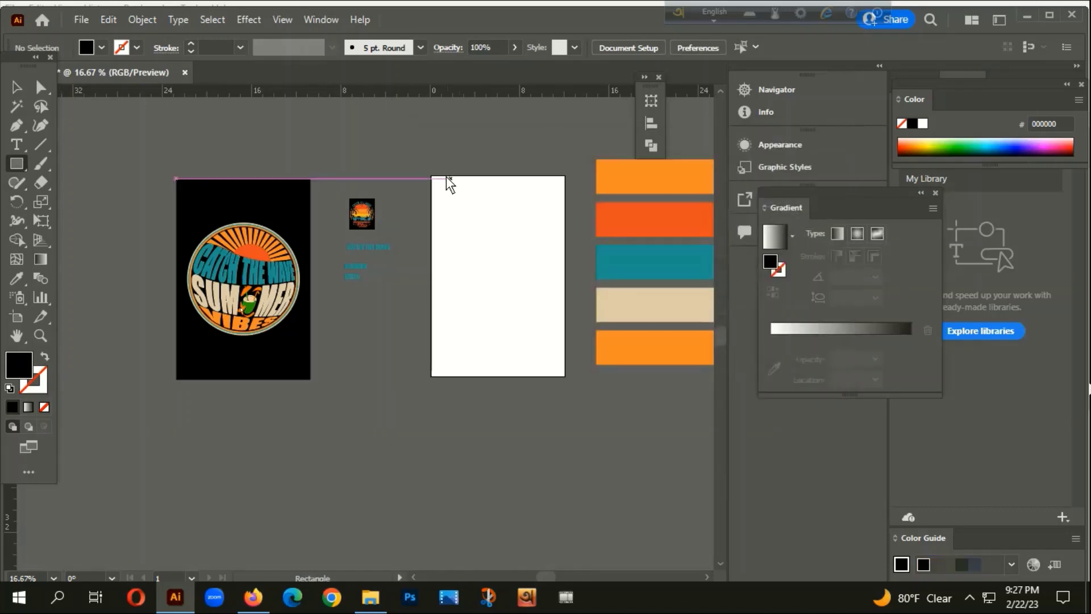
{"action": "left_click_drag", "start_coordinate": [432, 174], "coordinate": [565, 378]}
{"action": "scroll", "coordinate": [506, 392], "scroll_direction": "up", "scroll_amount": 4}
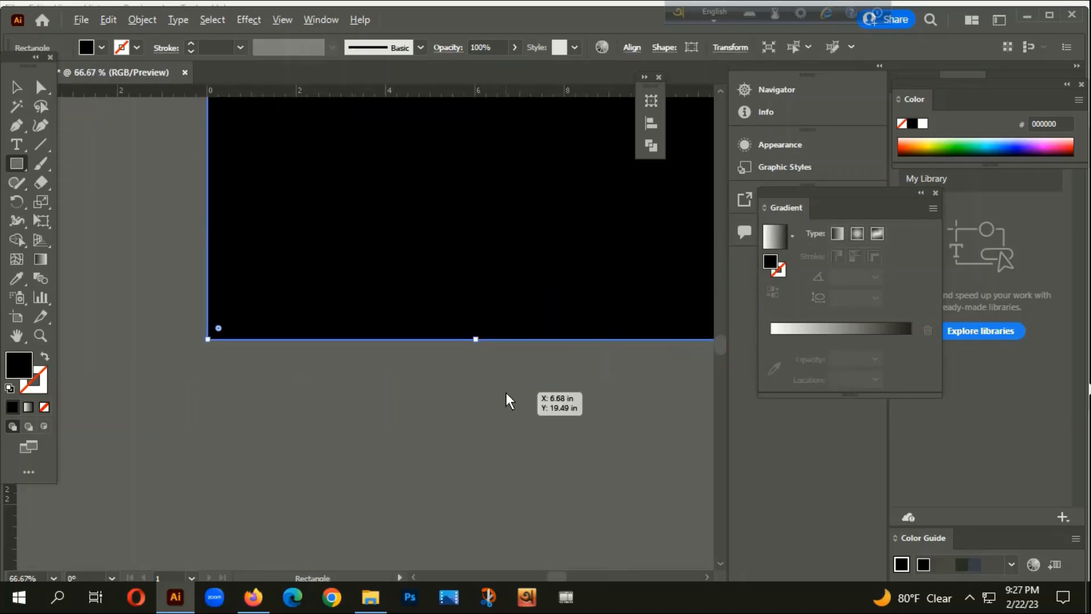
{"action": "key", "text": "ctrl+shift+a"}
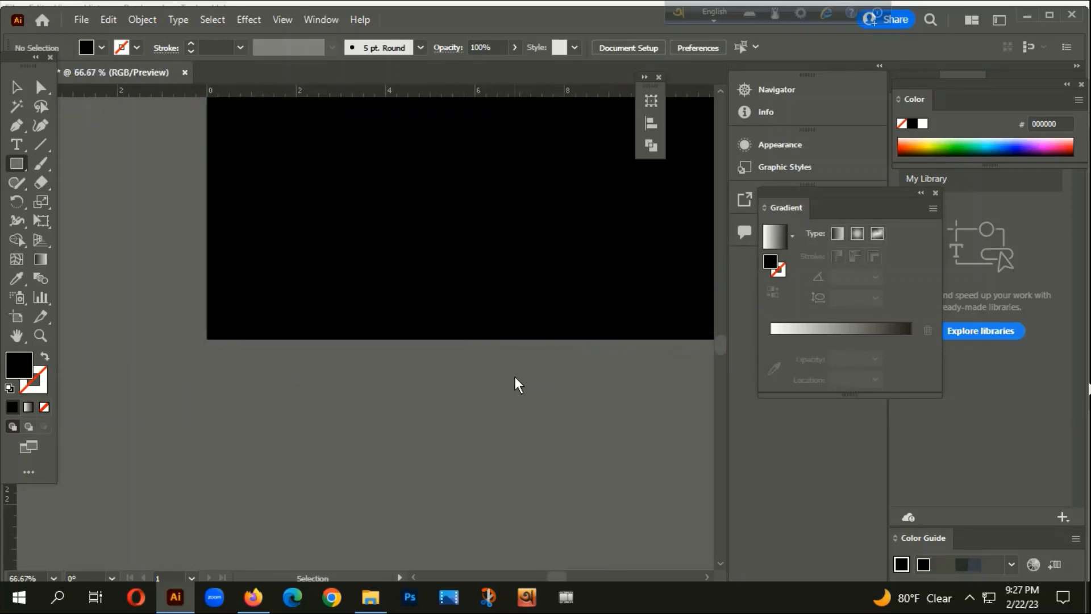
{"action": "scroll", "coordinate": [514, 376], "scroll_direction": "down", "scroll_amount": 4}
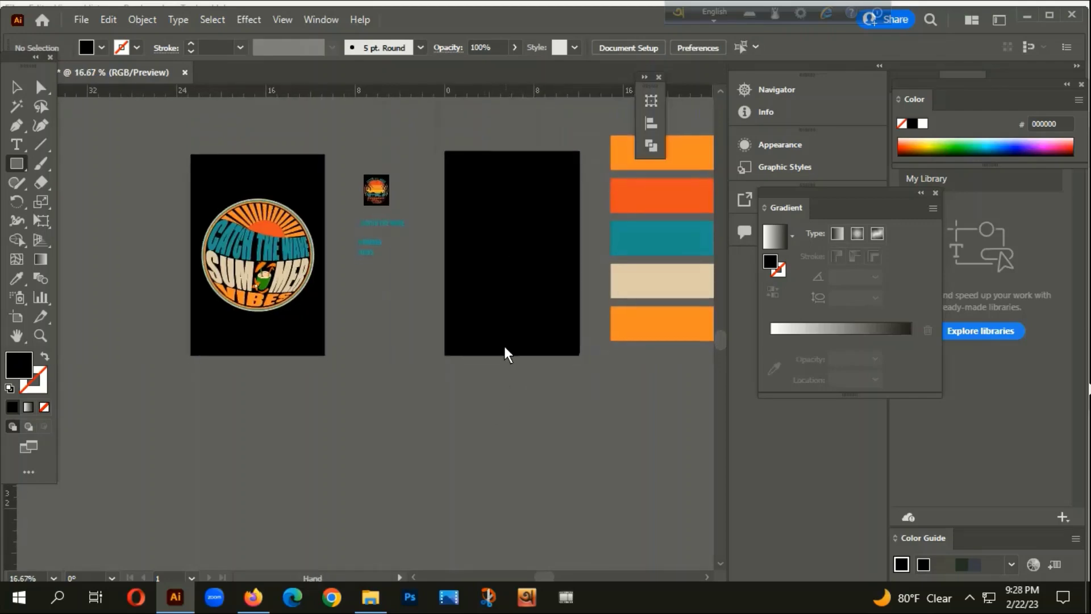
- Review the teal text lines CATCH THE WAVE, SUMMER and VIBES beside the new background
{"action": "scroll", "coordinate": [392, 202], "scroll_direction": "up", "scroll_amount": 2}
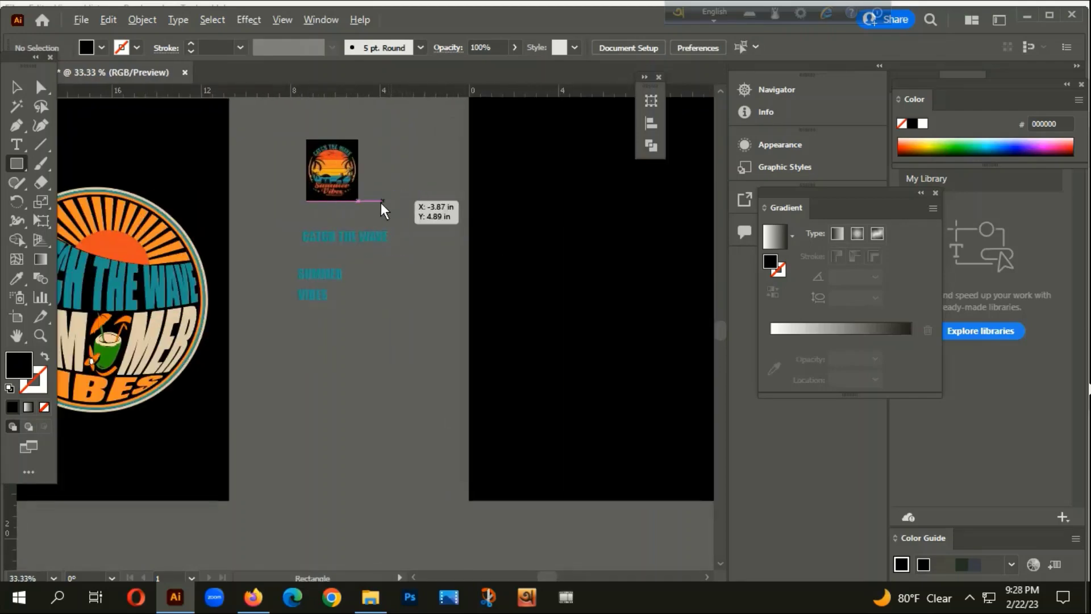
{"action": "scroll", "coordinate": [381, 202], "scroll_direction": "up", "scroll_amount": 2}
{"action": "left_click", "coordinate": [16, 87]}
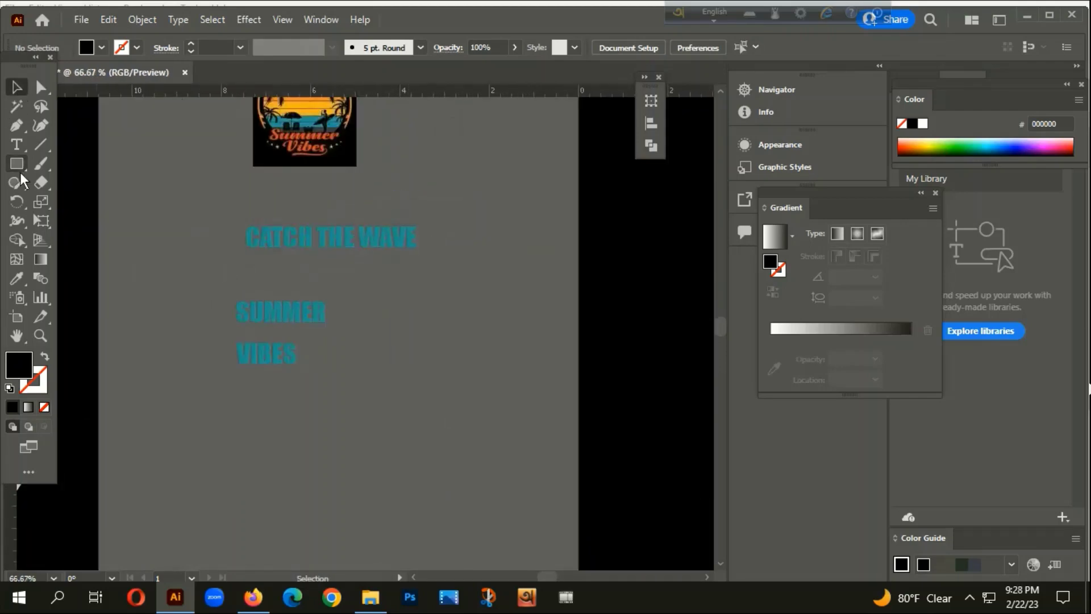
{"action": "left_click_drag", "start_coordinate": [298, 338], "coordinate": [391, 200]}
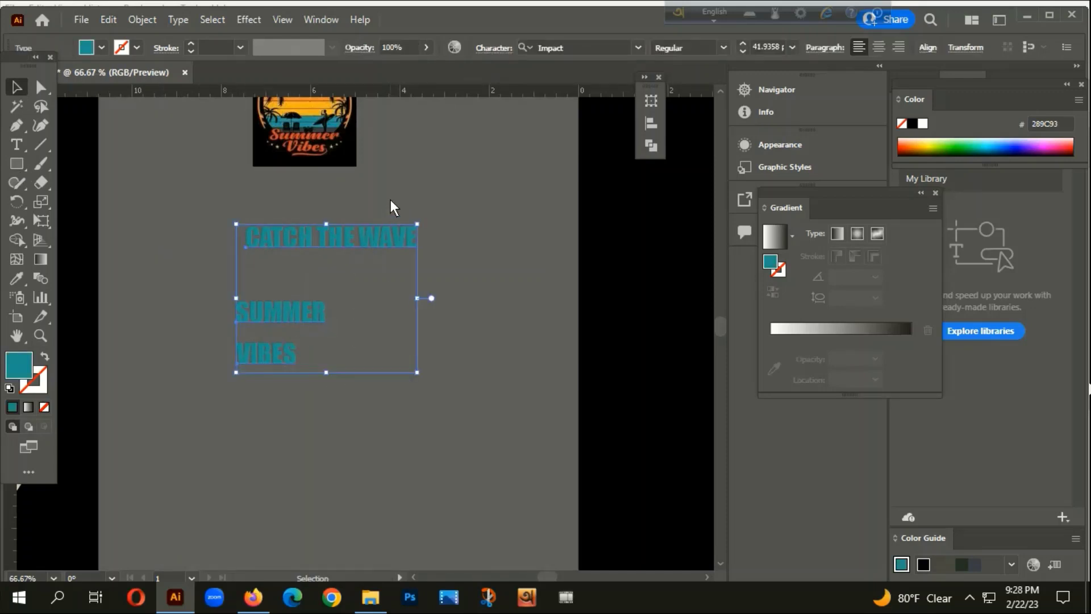
{"action": "scroll", "coordinate": [277, 298], "scroll_direction": "down", "scroll_amount": 4}
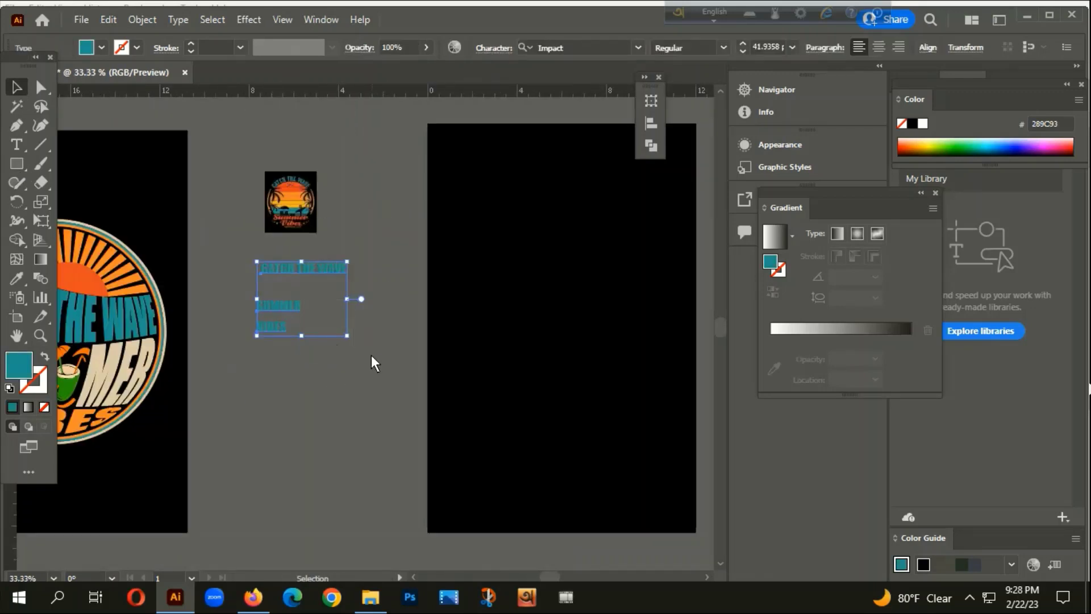
{"action": "left_click", "coordinate": [445, 353]}
{"action": "left_click_drag", "start_coordinate": [445, 354], "coordinate": [393, 495]}
- Examine the colour palette bars and the sun and rays of the finished badge
{"action": "scroll", "coordinate": [391, 162], "scroll_direction": "up", "scroll_amount": 2}
{"action": "scroll", "coordinate": [391, 162], "scroll_direction": "up", "scroll_amount": 1}
{"action": "scroll", "coordinate": [265, 267], "scroll_direction": "down", "scroll_amount": 3}
{"action": "scroll", "coordinate": [370, 455], "scroll_direction": "up", "scroll_amount": 2}
{"action": "scroll", "coordinate": [370, 454], "scroll_direction": "left", "scroll_amount": 3}
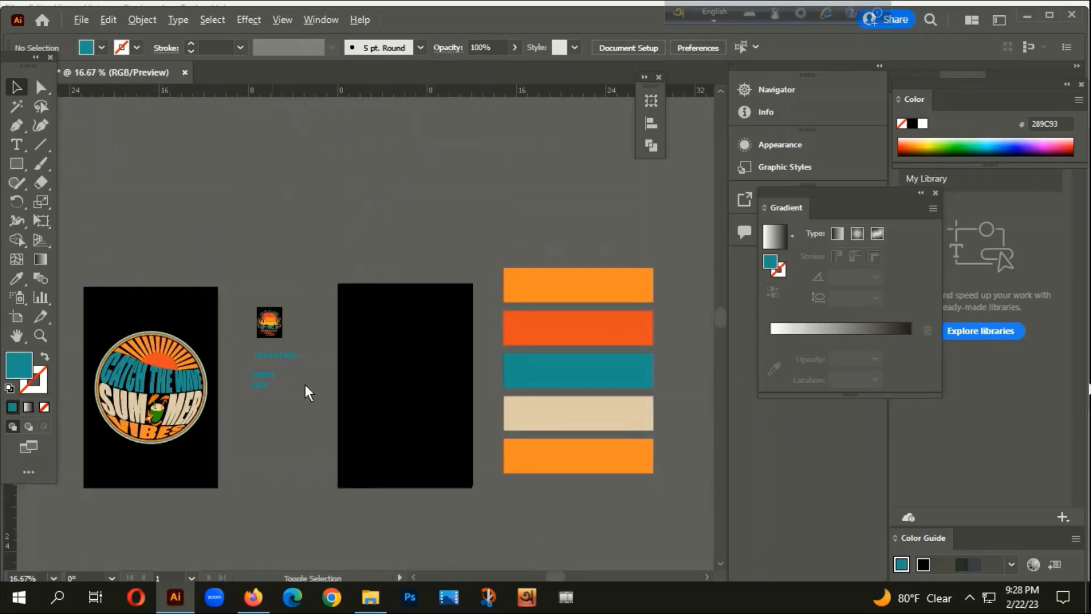
{"action": "scroll", "coordinate": [307, 387], "scroll_direction": "up", "scroll_amount": 1}
{"action": "left_click_drag", "start_coordinate": [336, 358], "coordinate": [564, 247]}
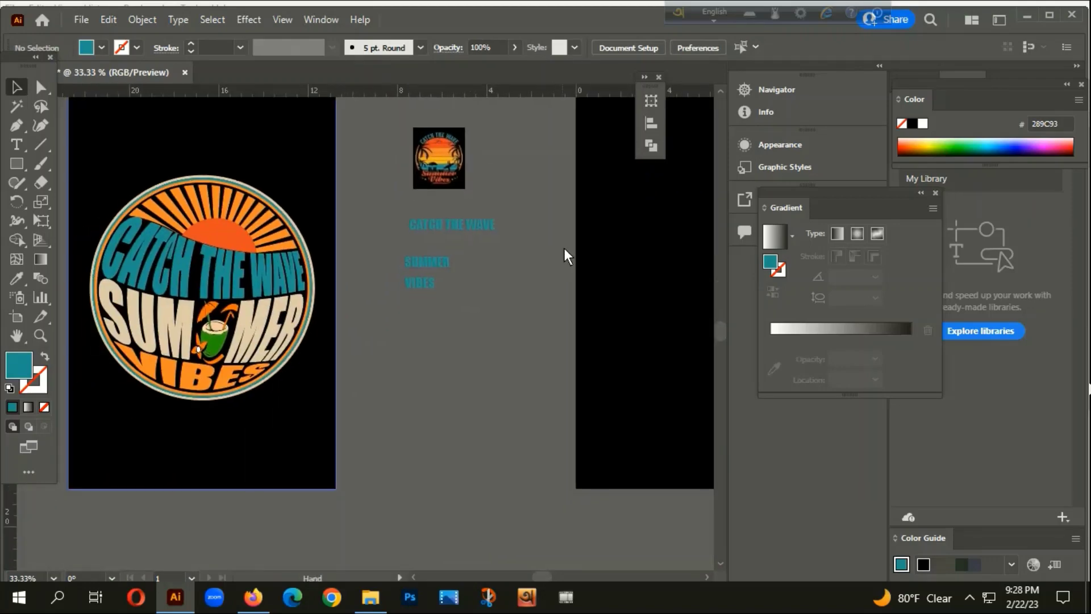
{"action": "scroll", "coordinate": [334, 284], "scroll_direction": "down", "scroll_amount": 1}
{"action": "scroll", "coordinate": [255, 277], "scroll_direction": "up", "scroll_amount": 4}
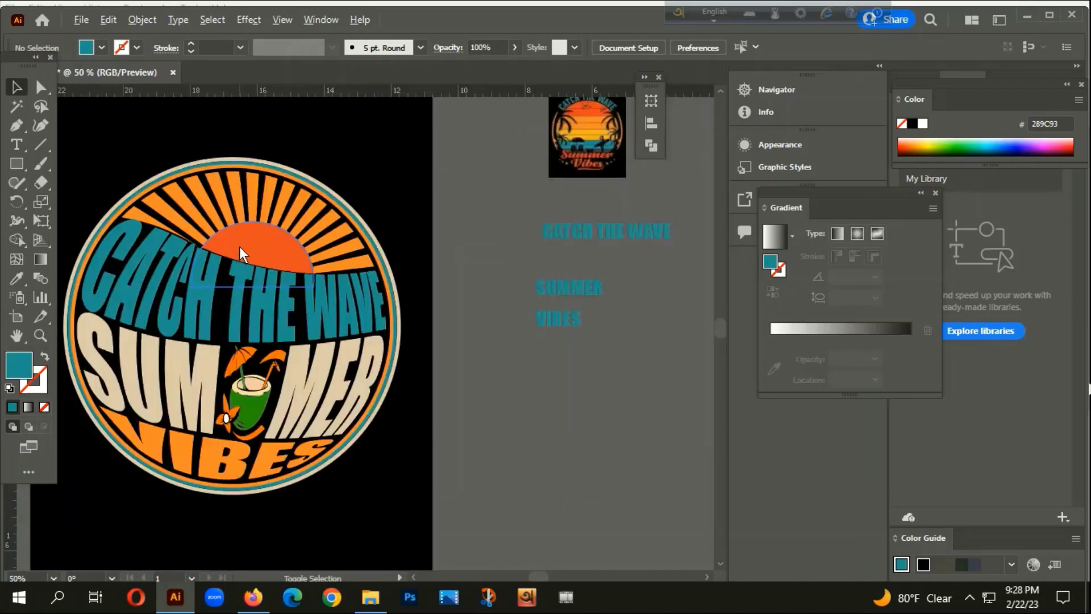
{"action": "scroll", "coordinate": [331, 224], "scroll_direction": "down", "scroll_amount": 6}
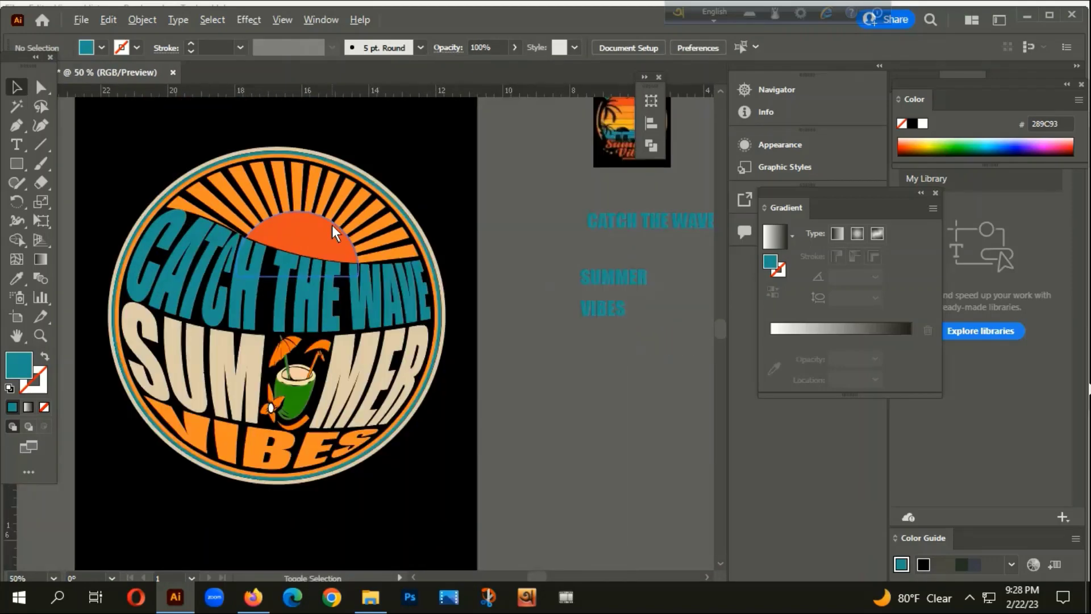
- Draw a straight vertical line in the empty area below the artboards and set its stroke weight to 20 pt
{"action": "scroll", "coordinate": [405, 345], "scroll_direction": "down", "scroll_amount": 3}
{"action": "scroll", "coordinate": [325, 299], "scroll_direction": "up", "scroll_amount": 2}
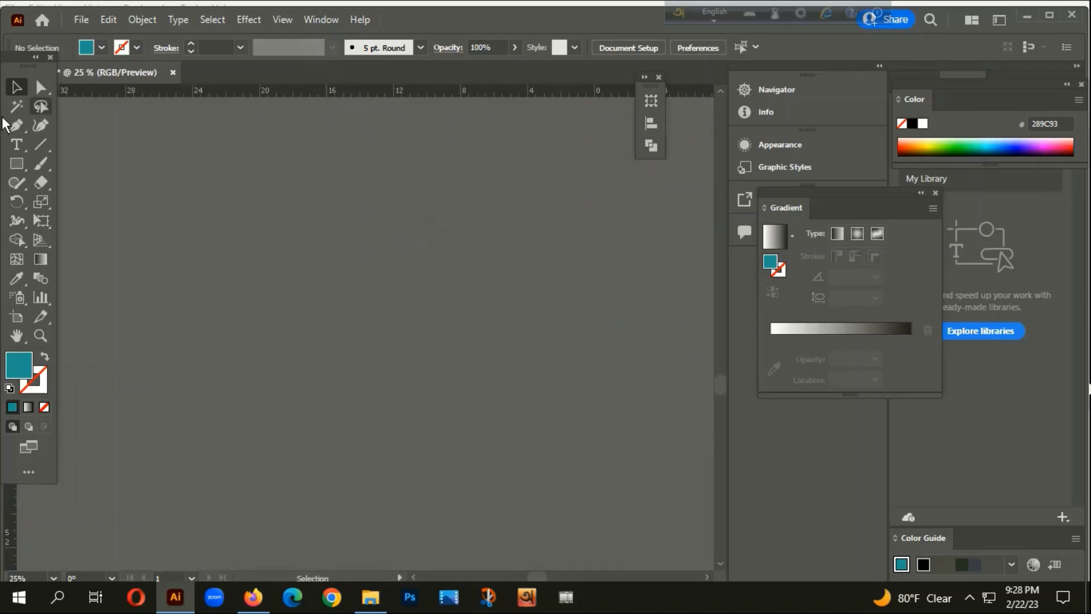
{"action": "left_click", "coordinate": [37, 150]}
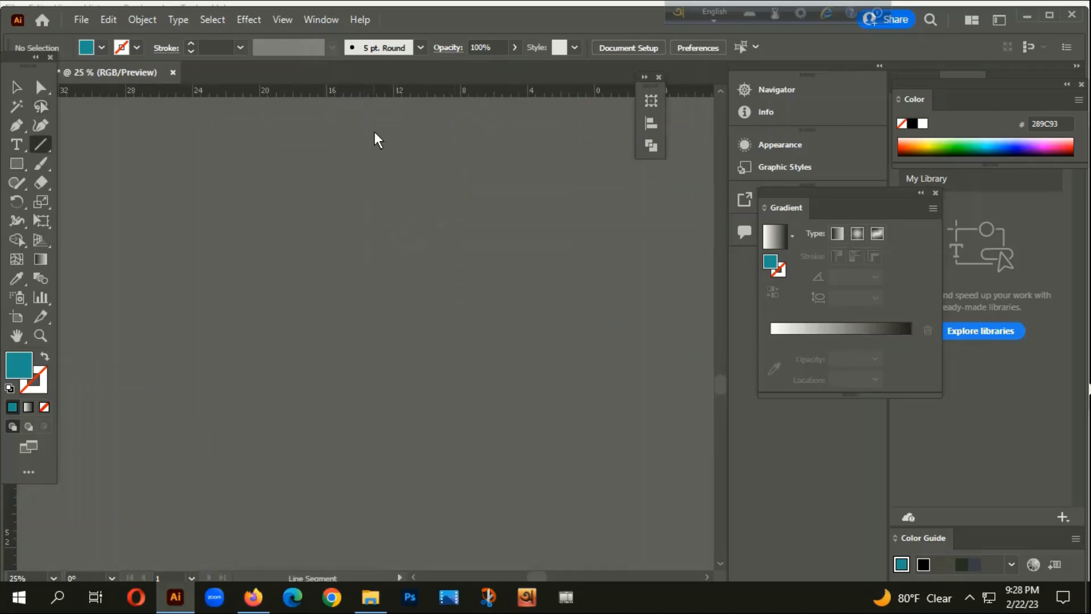
{"action": "left_click_drag", "start_coordinate": [379, 113], "coordinate": [380, 255]}
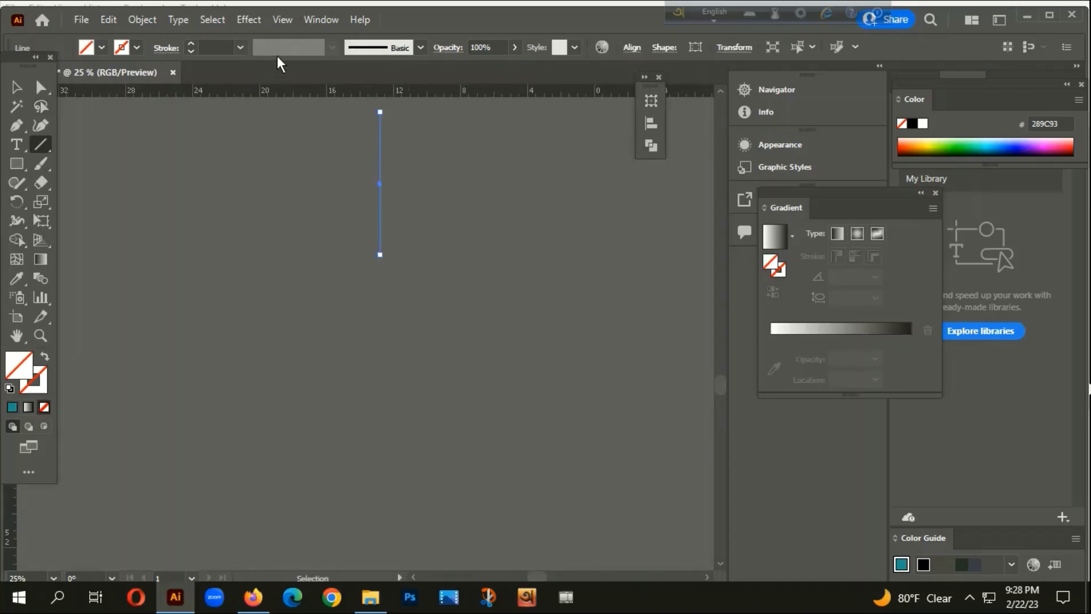
{"action": "left_click", "coordinate": [213, 50]}
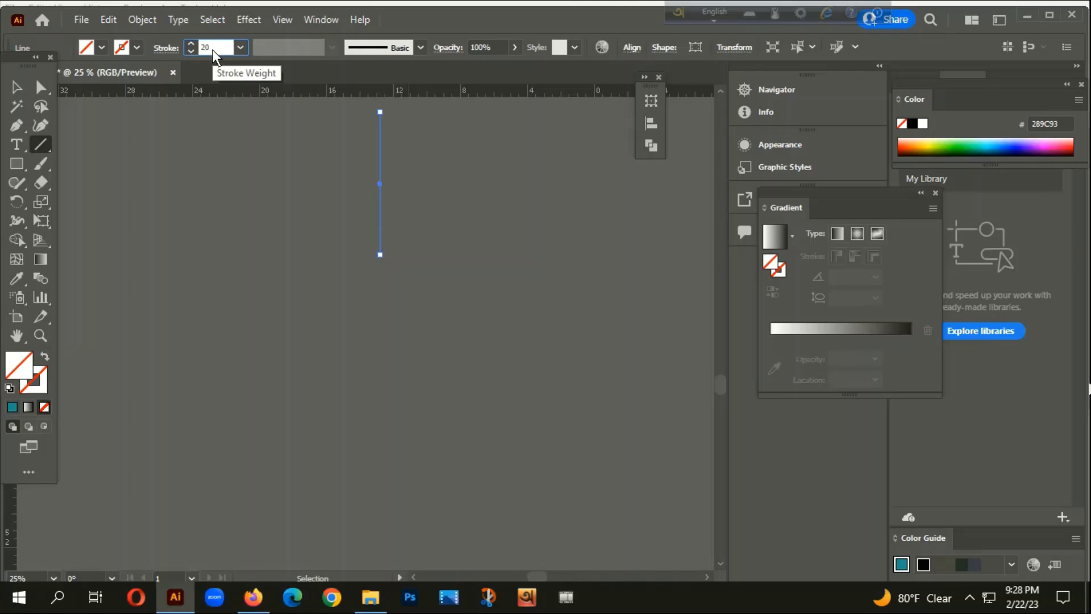
- Set the vertical line's stroke colour to the pinkish red F70F51
{"action": "left_click", "coordinate": [35, 391]}
{"action": "double_click", "coordinate": [35, 391]}
{"action": "left_click", "coordinate": [604, 190]}
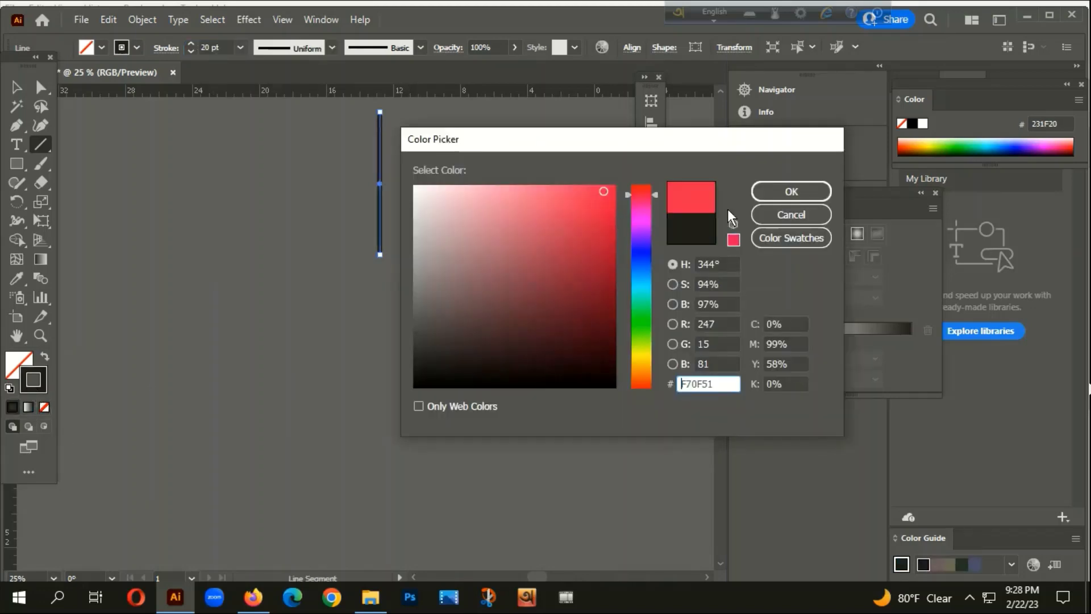
{"action": "left_click", "coordinate": [776, 195]}
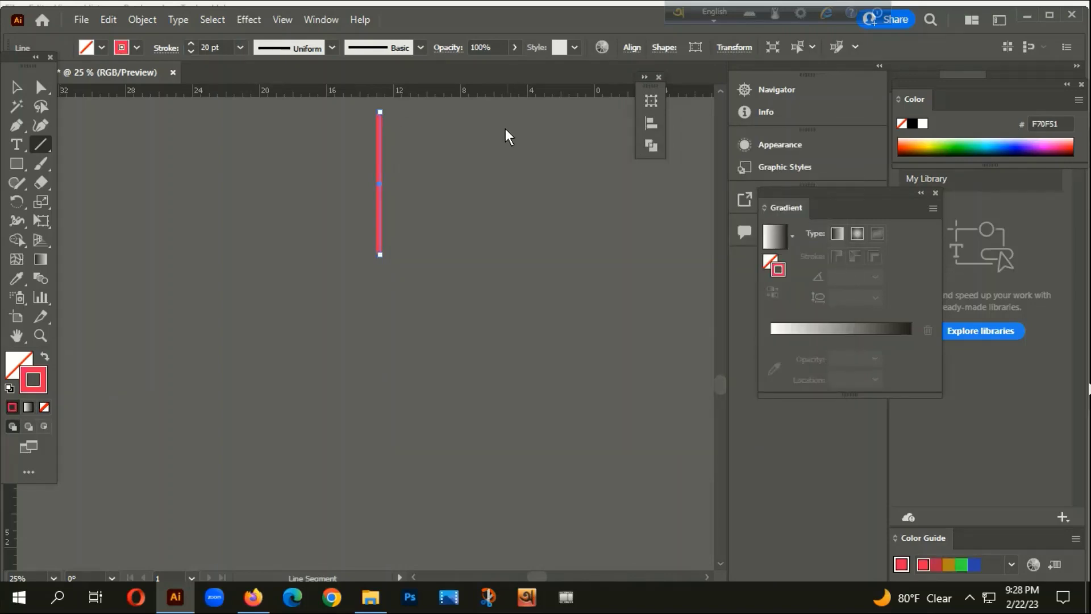
- Apply the triangular tapered width profile to the line, wide at the top, and set its stroke weight to 50 pt
{"action": "left_click", "coordinate": [336, 46]}
{"action": "left_click", "coordinate": [294, 165]}
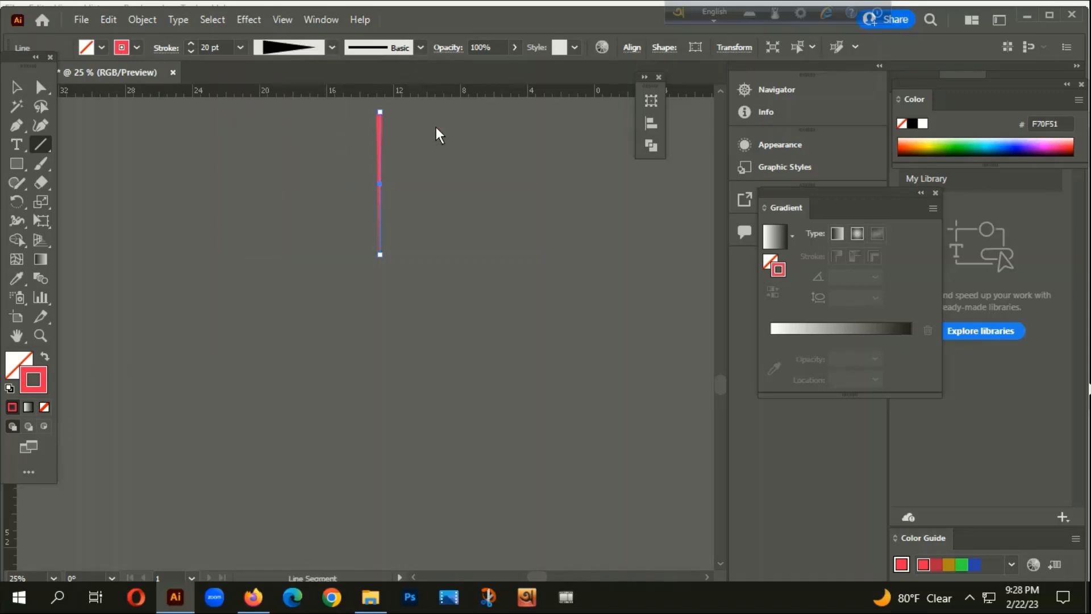
{"action": "scroll", "coordinate": [379, 133], "scroll_direction": "up", "scroll_amount": 3}
{"action": "left_click_drag", "start_coordinate": [493, 213], "coordinate": [451, 332]}
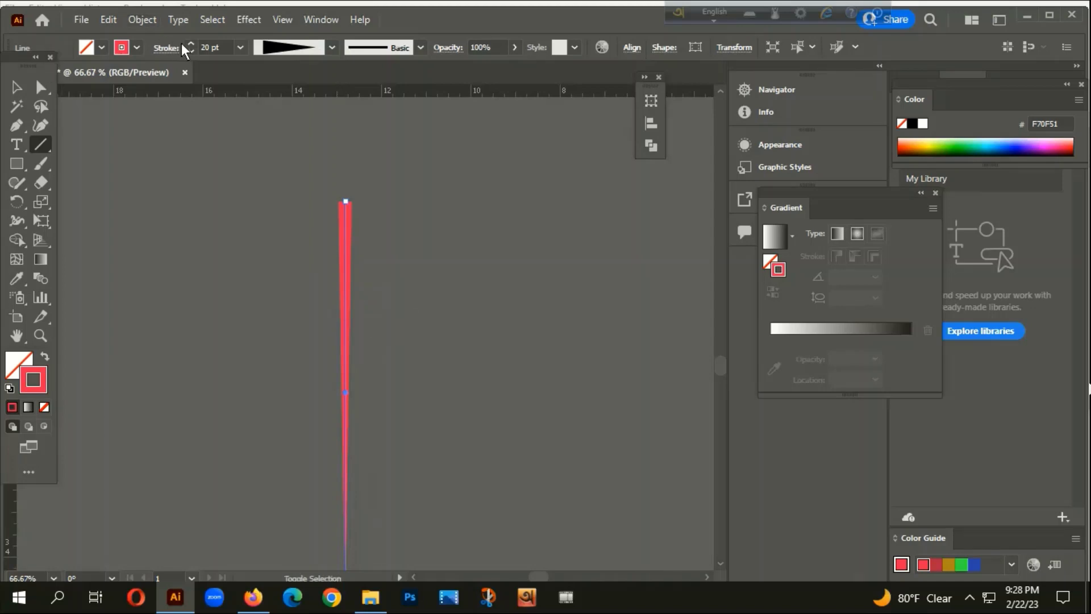
{"action": "left_click_drag", "start_coordinate": [186, 42], "coordinate": [186, 44]}
{"action": "scroll", "coordinate": [358, 275], "scroll_direction": "down", "scroll_amount": 3}
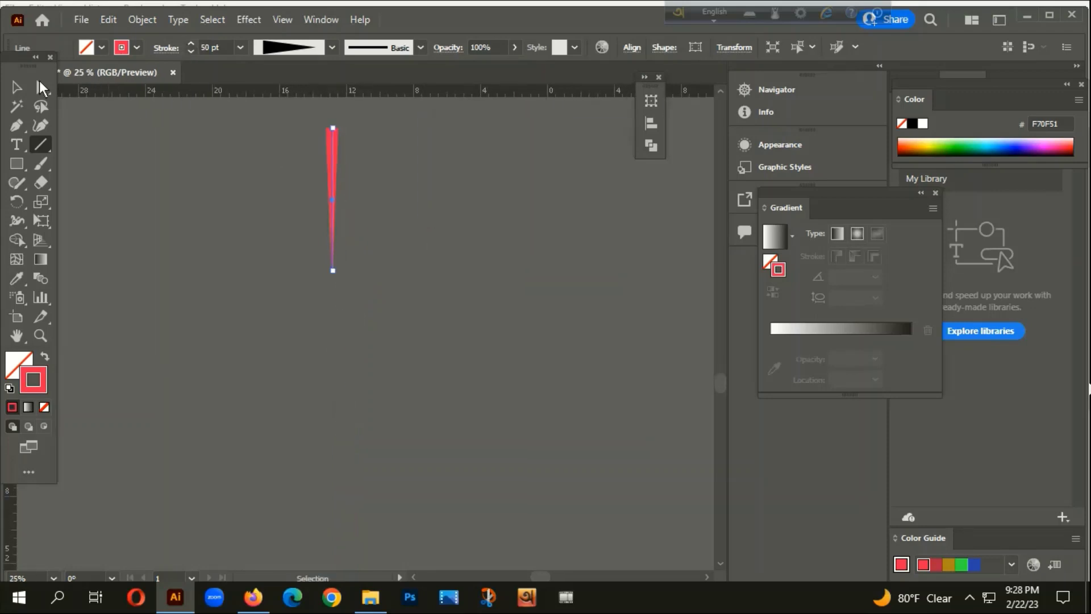
- Create a copy of the tapered line rotated 10° around its bottom anchor point
{"action": "left_click", "coordinate": [16, 201]}
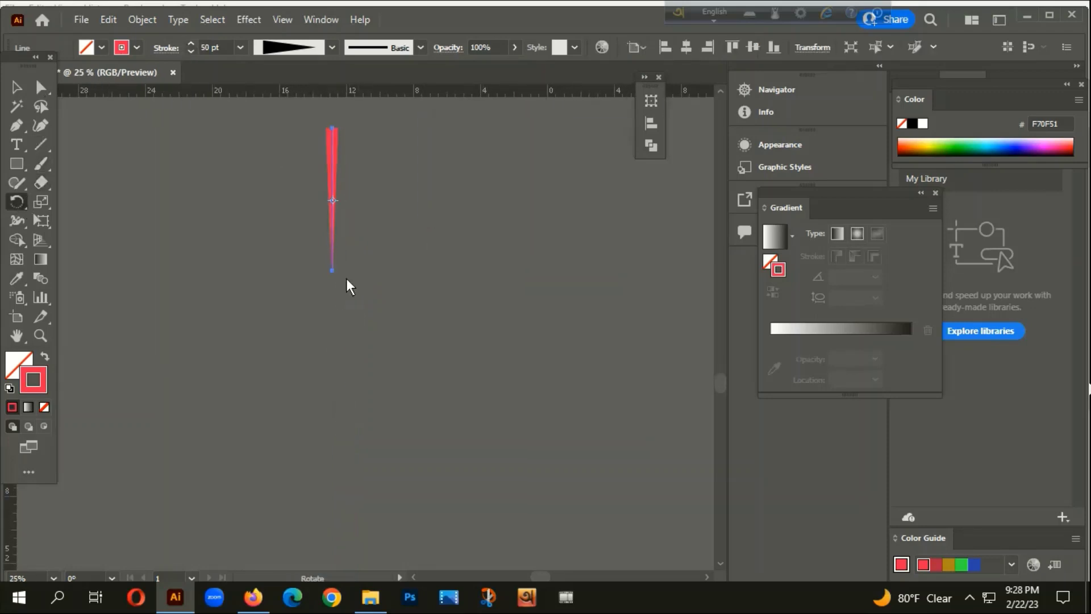
{"action": "left_click", "coordinate": [332, 272], "text": "alt"}
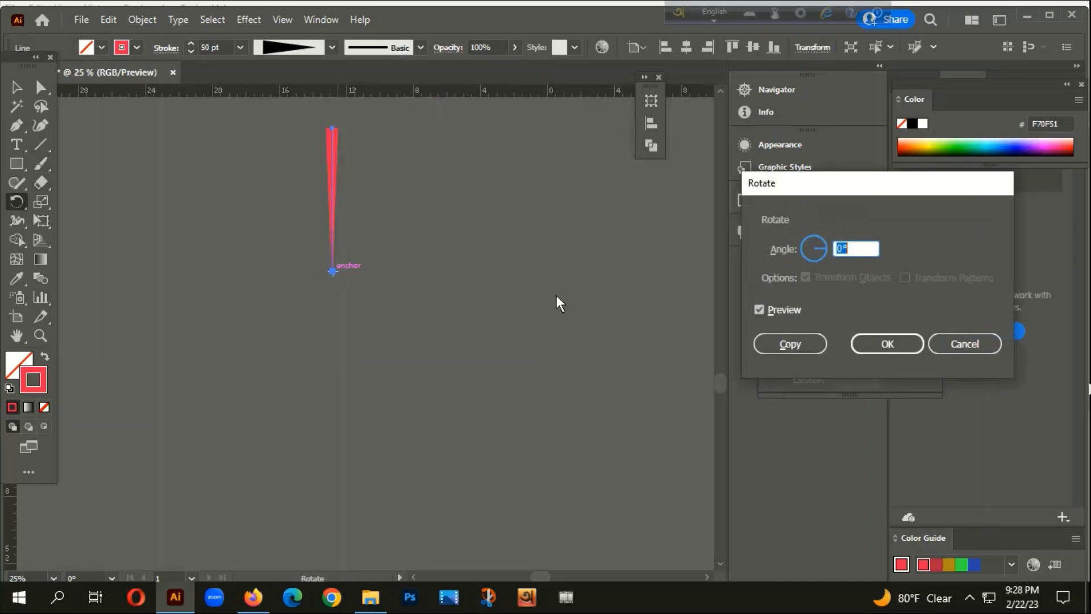
{"action": "type", "text": "10"}
{"action": "left_click", "coordinate": [782, 343]}
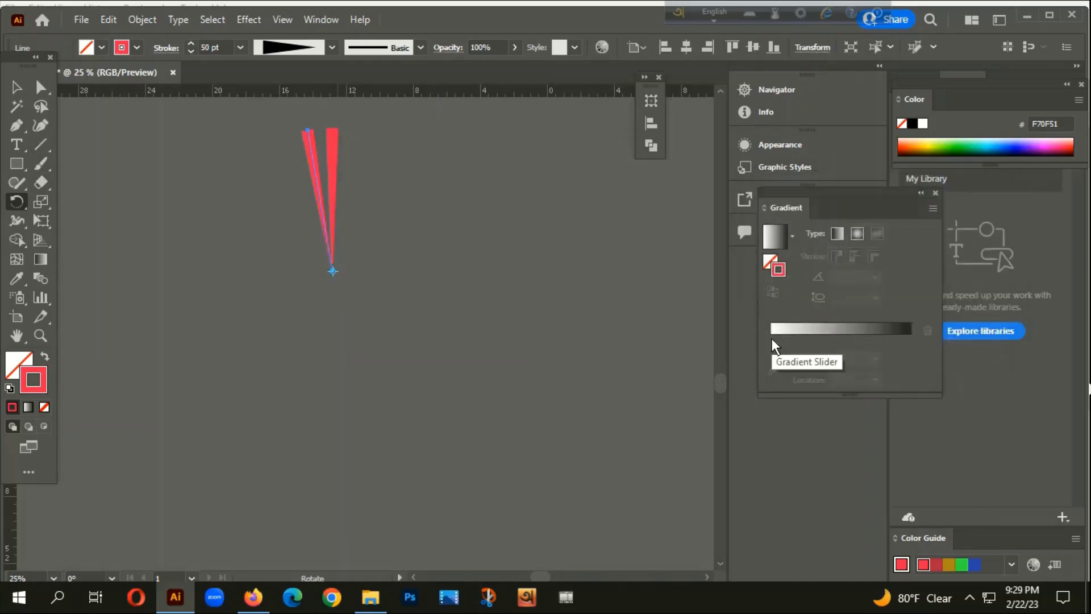
- Repeat the rotated copy around the same point until the rays form a full circular sunburst
{"action": "key", "text": "ctrl+d"}
{"action": "key", "text": "ctrl+d"}
{"action": "key", "text": "ctrl+d"}
{"action": "key", "text": "ctrl+d"}
{"action": "key", "text": "ctrl+d"}
{"action": "key", "text": "ctrl+d"}
{"action": "key", "text": "ctrl+d"}
{"action": "key", "text": "ctrl+d"}
{"action": "key", "text": "ctrl+d"}
{"action": "key", "text": "ctrl+d"}
{"action": "key", "text": "ctrl+d"}
{"action": "key", "text": "ctrl+d"}
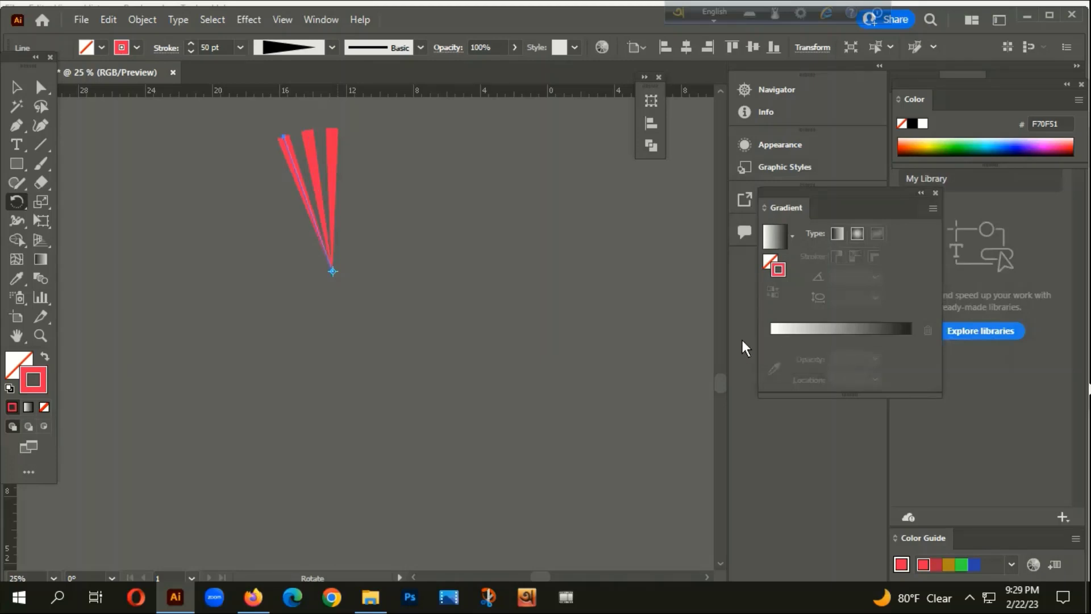
{"action": "key", "text": "ctrl+d"}
{"action": "key", "text": "ctrl+d"}
{"action": "key", "text": "ctrl+d"}
{"action": "key", "text": "ctrl+d"}
{"action": "key", "text": "ctrl+d"}
{"action": "key", "text": "ctrl+d"}
{"action": "key", "text": "ctrl+d"}
{"action": "key", "text": "ctrl+d"}
{"action": "key", "text": "ctrl+d"}
{"action": "key", "text": "ctrl+d"}
{"action": "key", "text": "ctrl+d"}
{"action": "key", "text": "ctrl+d"}
{"action": "key", "text": "ctrl+d"}
{"action": "key", "text": "ctrl+d"}
{"action": "key", "text": "ctrl+d"}
{"action": "key", "text": "ctrl+d"}
{"action": "key", "text": "ctrl+d"}
{"action": "key", "text": "ctrl+d"}
{"action": "key", "text": "ctrl+d"}
{"action": "key", "text": "ctrl+d"}
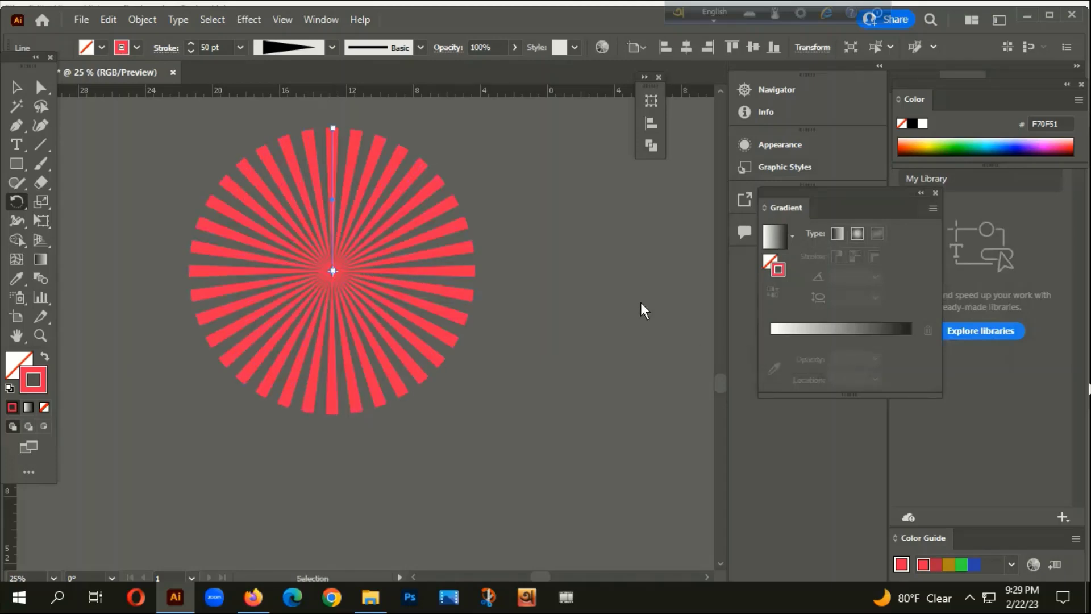
- Expand the appearance of all the sunburst rays into filled shapes and group them together
{"action": "left_click", "coordinate": [16, 87]}
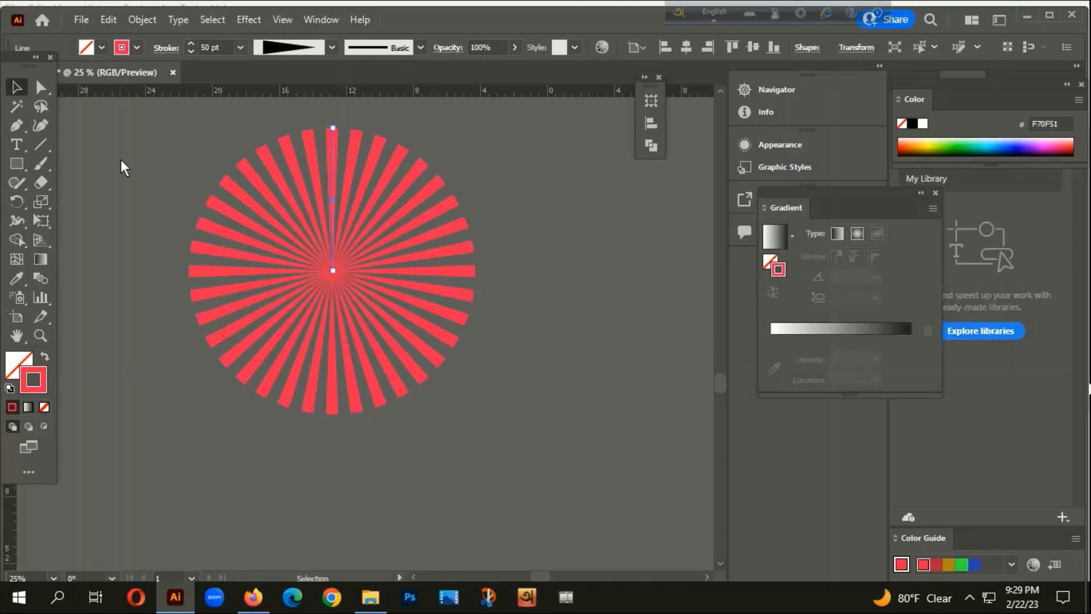
{"action": "left_click_drag", "start_coordinate": [120, 159], "coordinate": [475, 407]}
{"action": "left_click", "coordinate": [142, 19]}
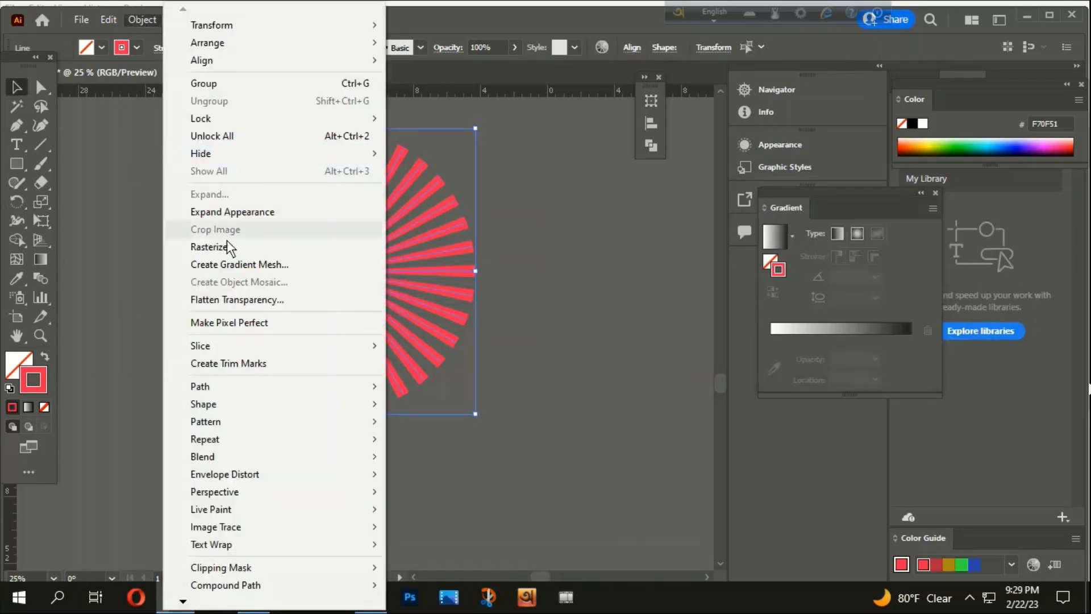
{"action": "left_click", "coordinate": [219, 211]}
{"action": "right_click", "coordinate": [381, 203]}
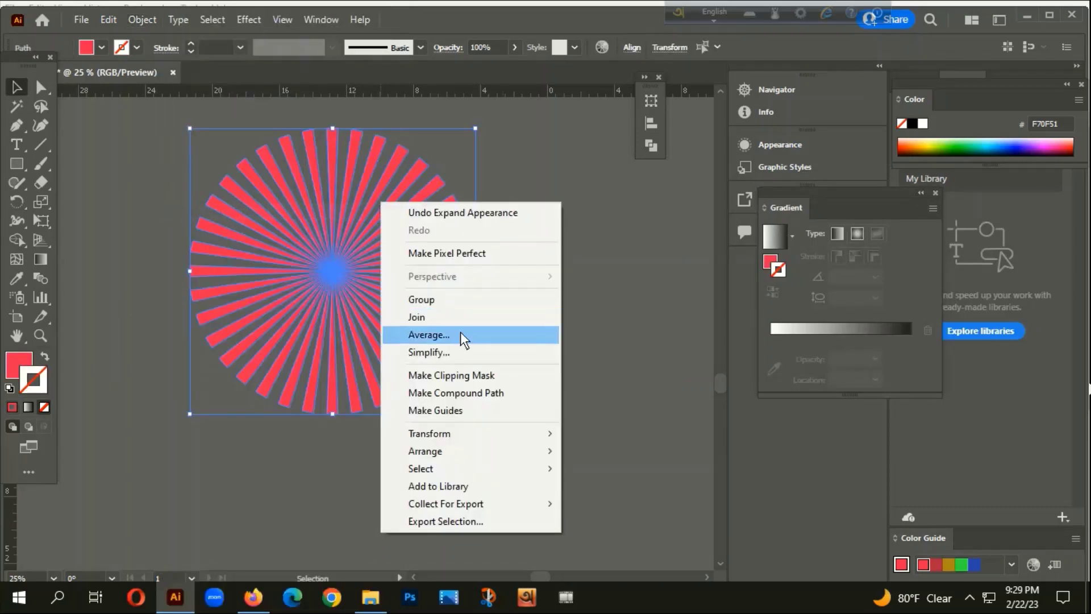
{"action": "left_click", "coordinate": [435, 298]}
{"action": "left_click", "coordinate": [554, 329]}
{"action": "scroll", "coordinate": [406, 277], "scroll_direction": "down", "scroll_amount": 4}
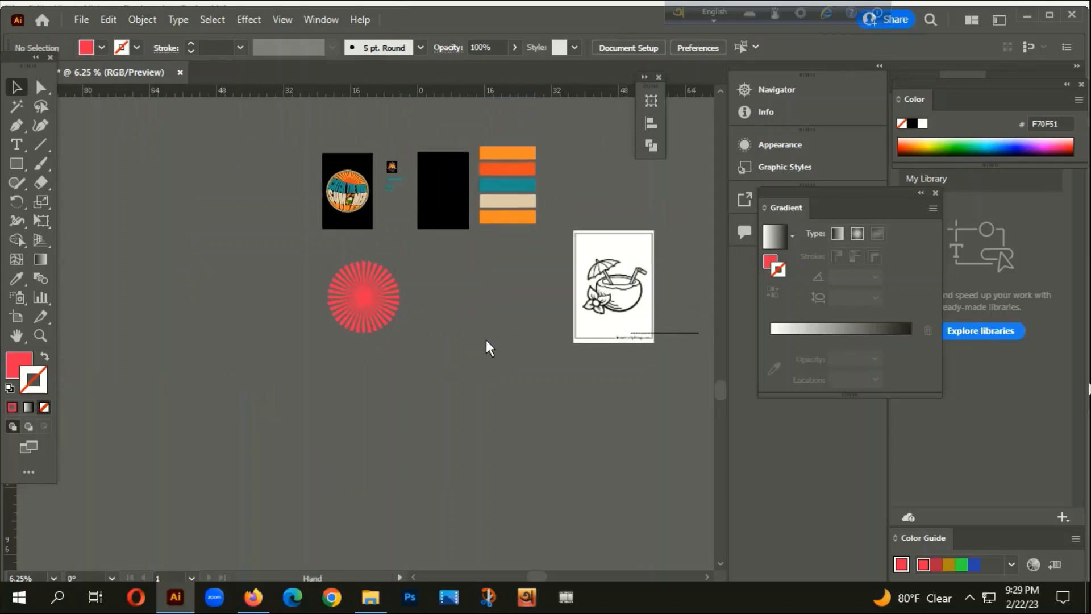
{"action": "scroll", "coordinate": [397, 331], "scroll_direction": "up", "scroll_amount": 4}
{"action": "left_click", "coordinate": [16, 164]}
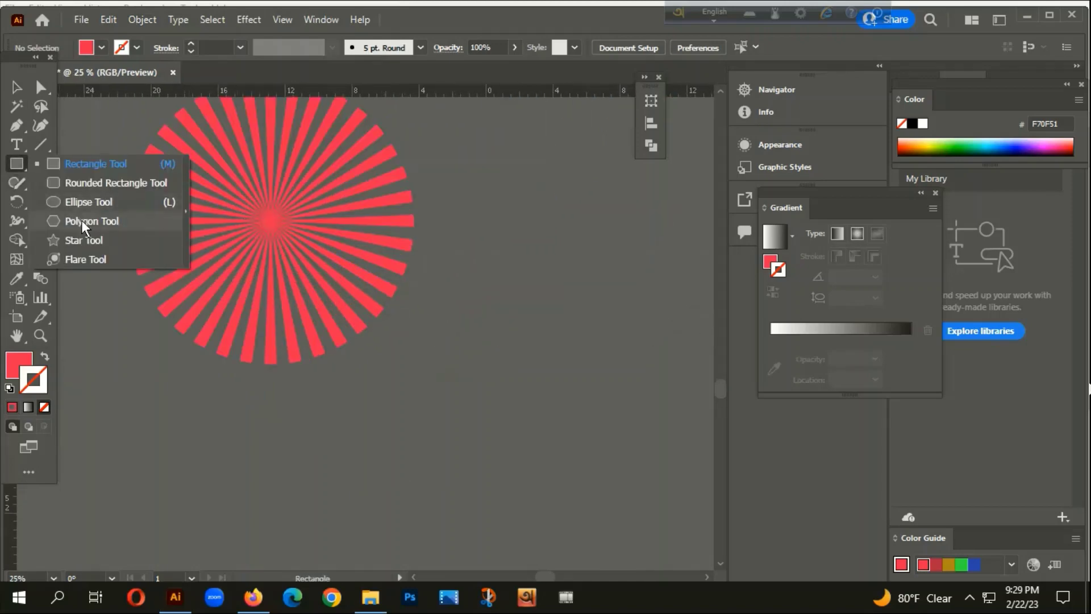
{"action": "left_click", "coordinate": [81, 220]}
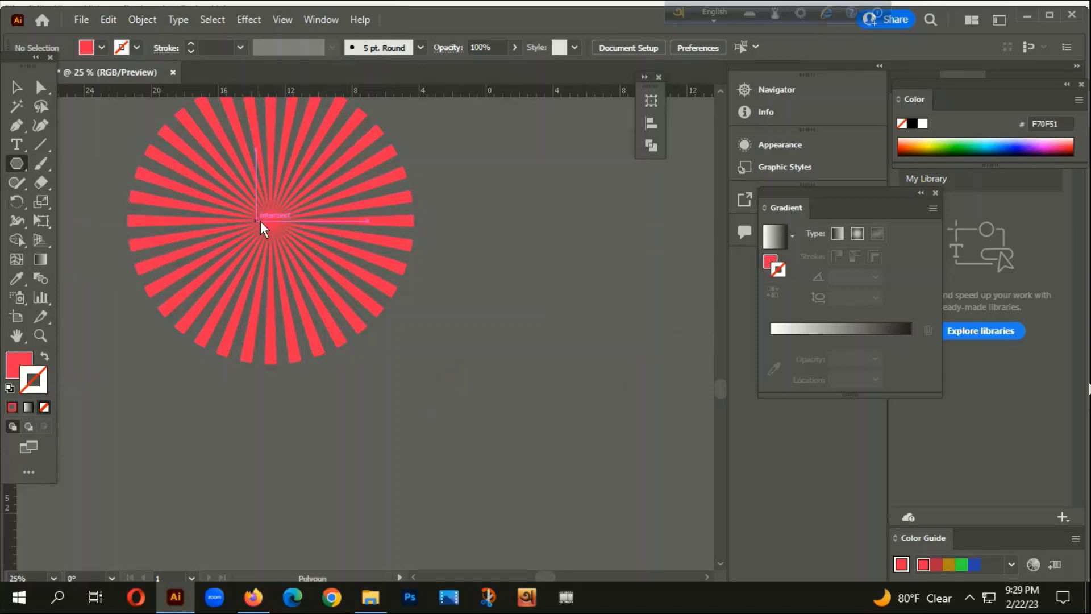
{"action": "left_click_drag", "start_coordinate": [272, 221], "coordinate": [303, 269]}
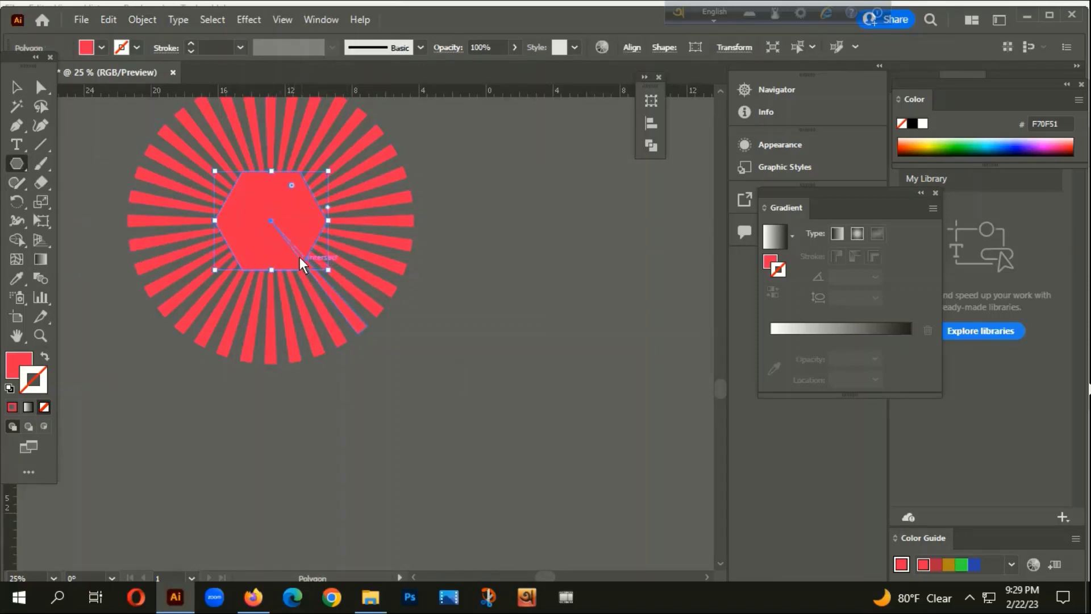
{"action": "key", "text": "ctrl+z"}
- Draw a circle from the sunburst's centre, about half the sunburst's diameter
{"action": "left_click_drag", "start_coordinate": [19, 159], "coordinate": [74, 202]}
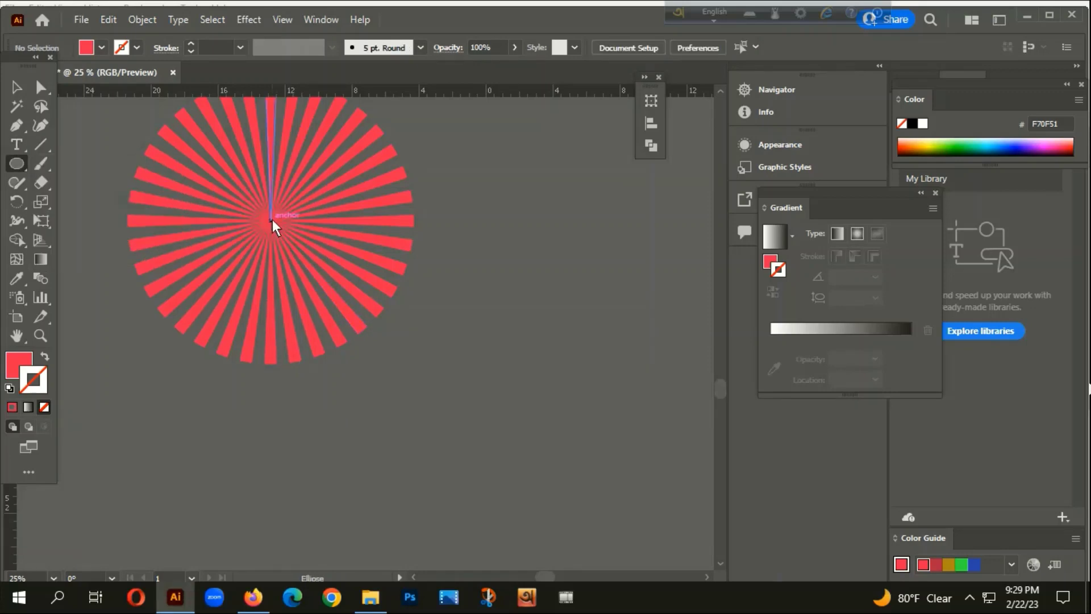
{"action": "mouse_move", "coordinate": [271, 220]}
{"action": "left_mouse_down"}
{"action": "mouse_move", "coordinate": [291, 264]}
{"action": "mouse_move", "coordinate": [313, 286]}
{"action": "mouse_move", "coordinate": [340, 288]}
{"action": "left_mouse_up"}
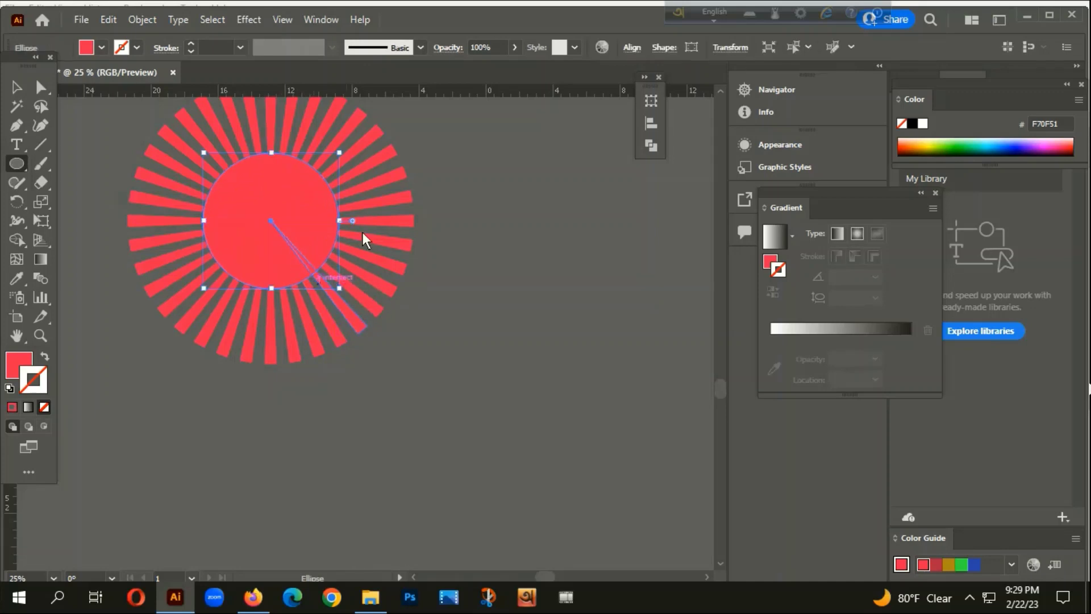
{"action": "left_click", "coordinate": [15, 87]}
{"action": "left_click", "coordinate": [85, 107]}
- Fill the central circle with the orange-red sampled from the sun in the reference badge
{"action": "left_click", "coordinate": [266, 206]}
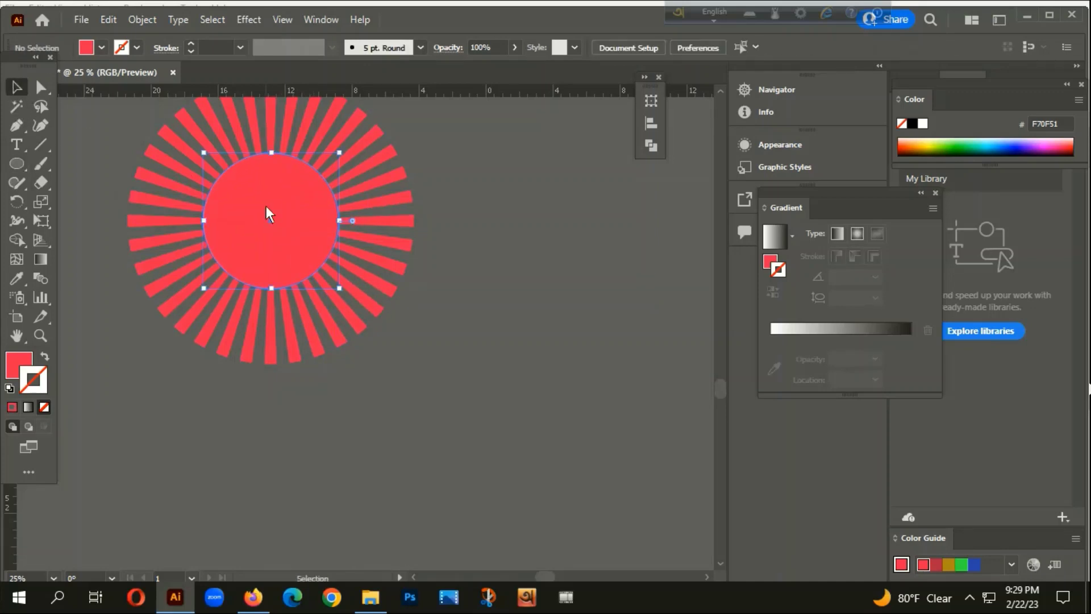
{"action": "scroll", "coordinate": [265, 206], "scroll_direction": "down", "scroll_amount": 3}
{"action": "left_click_drag", "start_coordinate": [390, 241], "coordinate": [435, 350]}
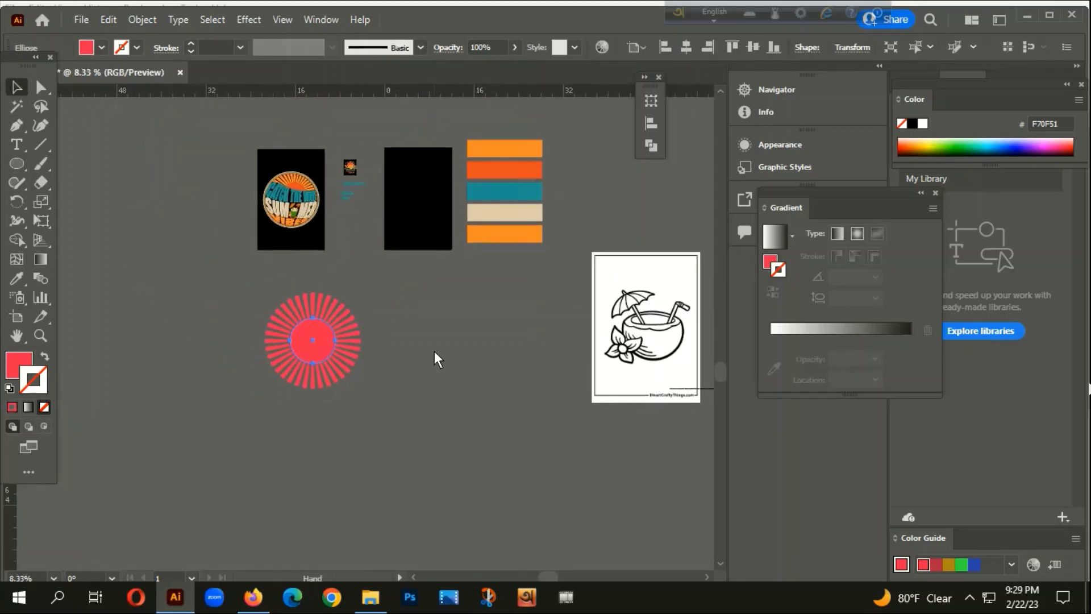
{"action": "key", "text": "i"}
{"action": "scroll", "coordinate": [284, 171], "scroll_direction": "up", "scroll_amount": 4}
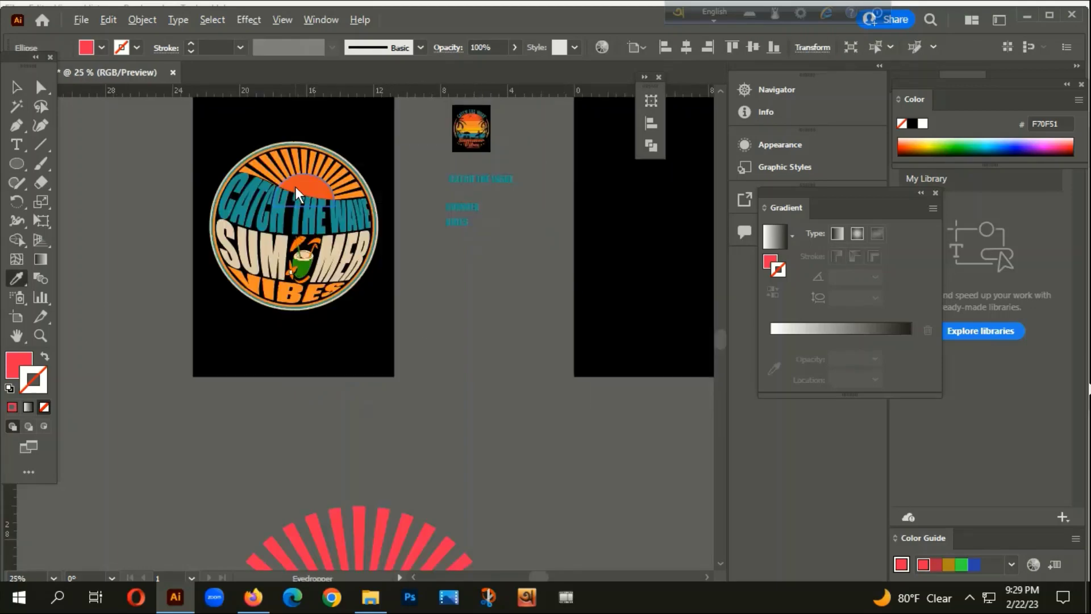
{"action": "left_click", "coordinate": [295, 182]}
{"action": "scroll", "coordinate": [295, 182], "scroll_direction": "down", "scroll_amount": 1}
{"action": "scroll", "coordinate": [296, 182], "scroll_direction": "down", "scroll_amount": 3}
- Recolour the grouped rays with the lighter orange sampled from the reference badge's rays
{"action": "left_click", "coordinate": [16, 87]}
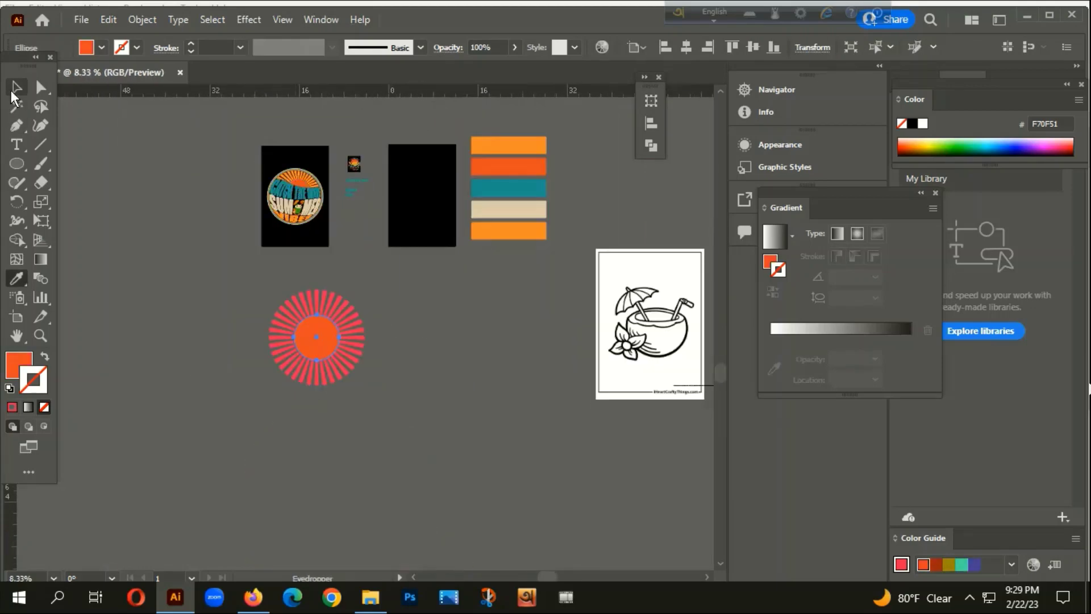
{"action": "left_click", "coordinate": [337, 296]}
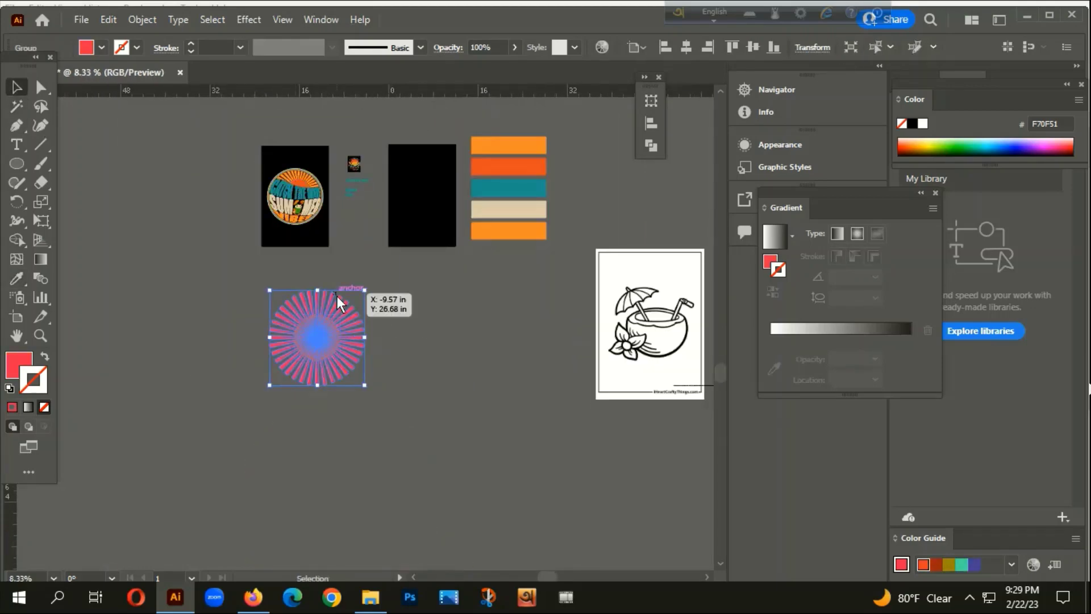
{"action": "key", "text": "i"}
{"action": "scroll", "coordinate": [300, 188], "scroll_direction": "up", "scroll_amount": 6}
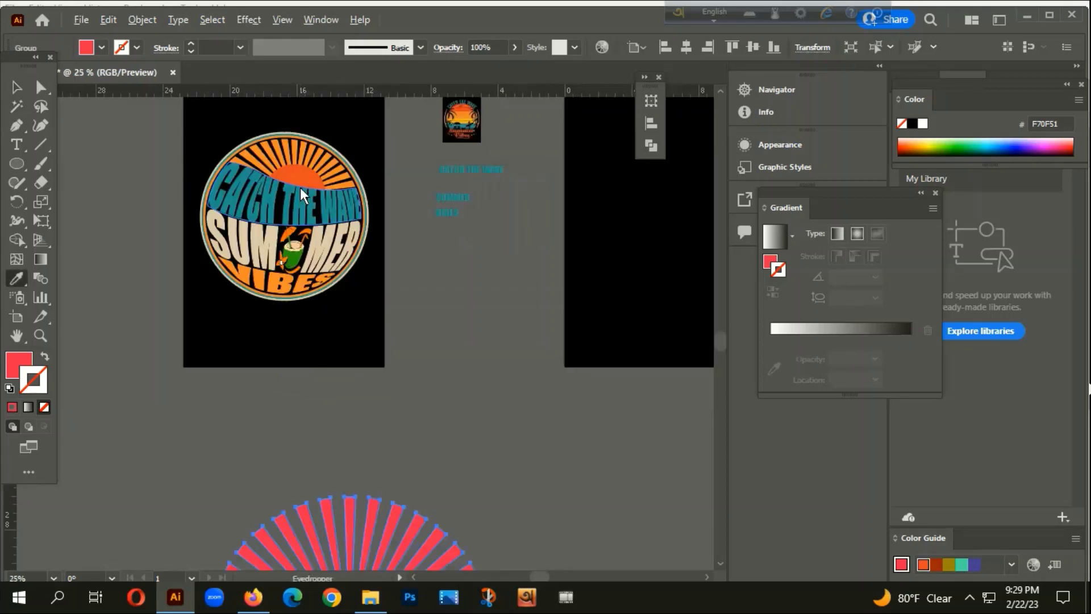
{"action": "left_click", "coordinate": [341, 121]}
{"action": "scroll", "coordinate": [341, 120], "scroll_direction": "down", "scroll_amount": 7}
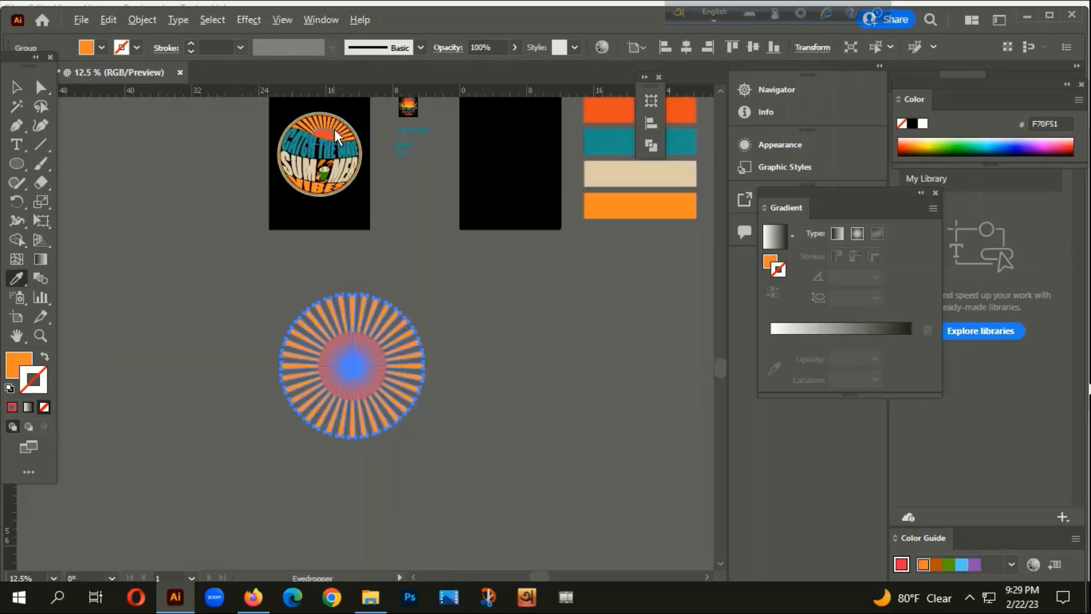
{"action": "key", "text": "v"}
{"action": "left_click", "coordinate": [275, 370]}
- Draw a straight horizontal line across the central circle, extending past the rays on both sides, and give it a 0.5 pt stroke
{"action": "scroll", "coordinate": [343, 294], "scroll_direction": "up", "scroll_amount": 2}
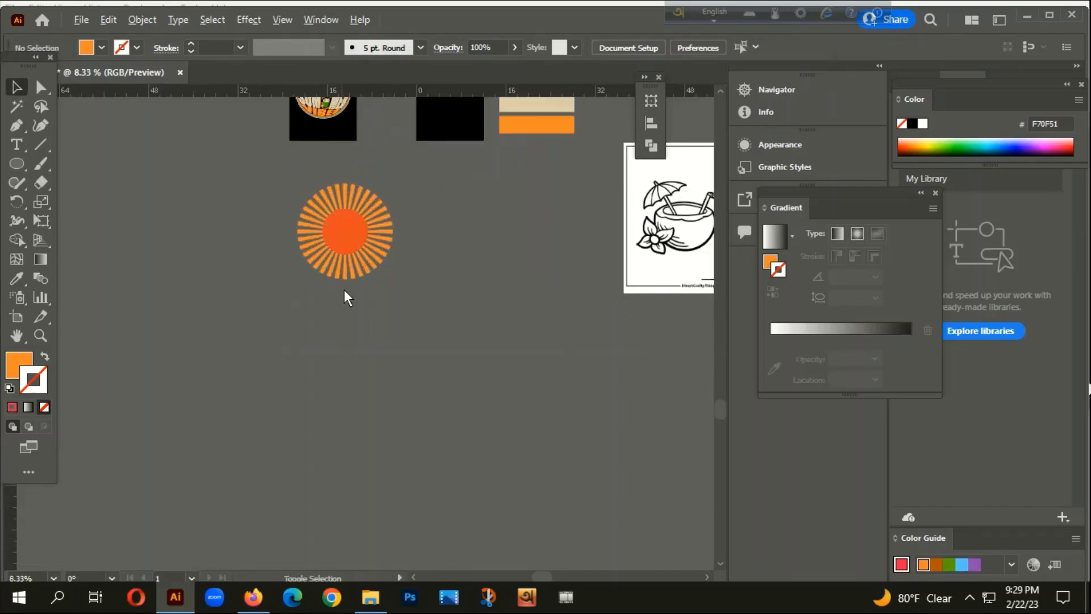
{"action": "scroll", "coordinate": [364, 273], "scroll_direction": "up", "scroll_amount": 2}
{"action": "scroll", "coordinate": [343, 265], "scroll_direction": "up", "scroll_amount": 1}
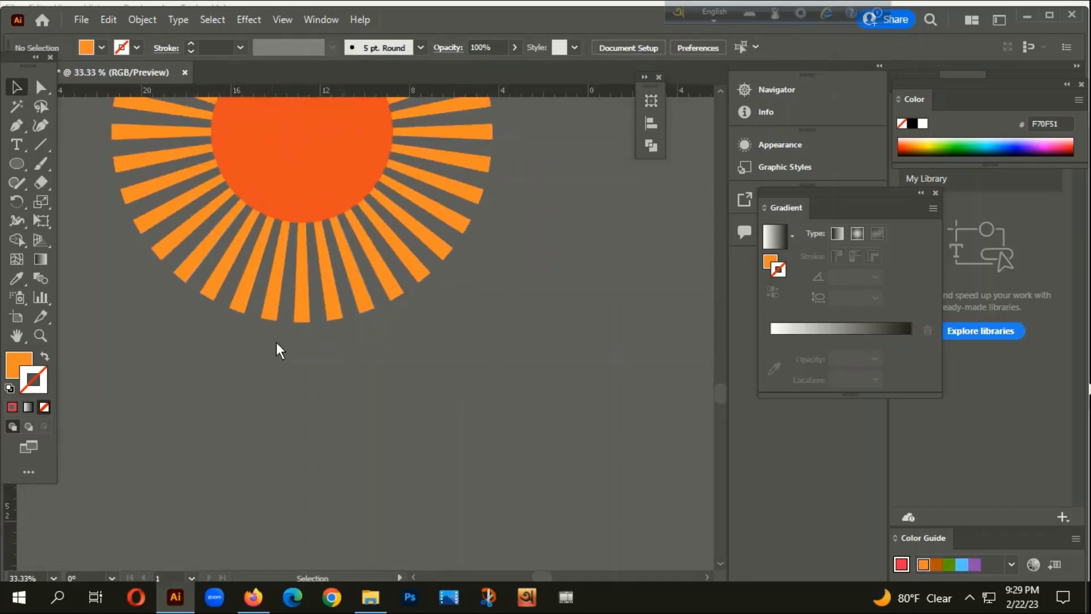
{"action": "scroll", "coordinate": [329, 371], "scroll_direction": "down", "scroll_amount": 2}
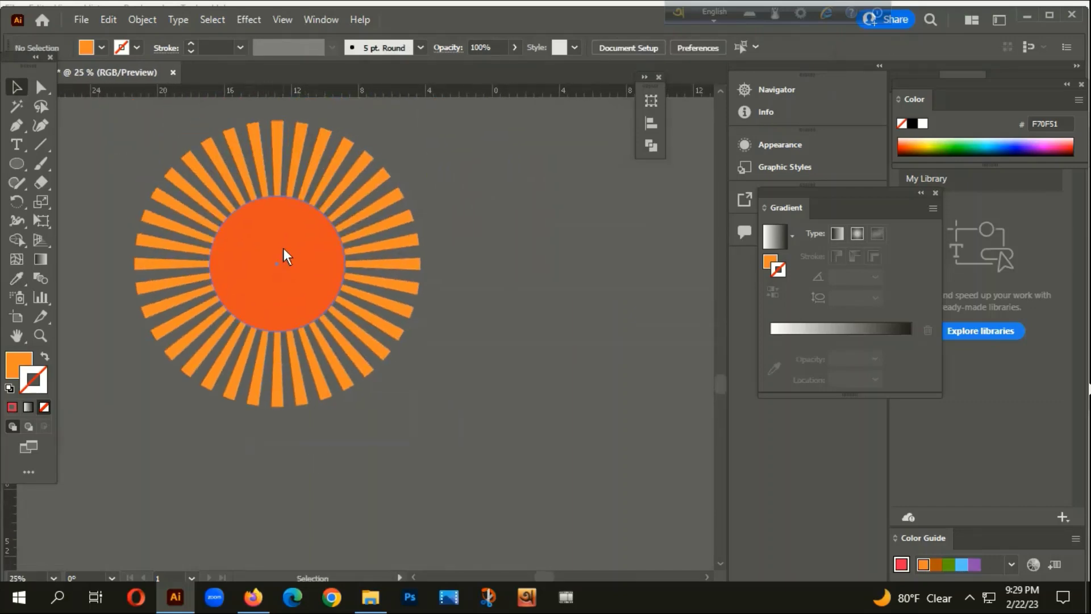
{"action": "left_click", "coordinate": [284, 249]}
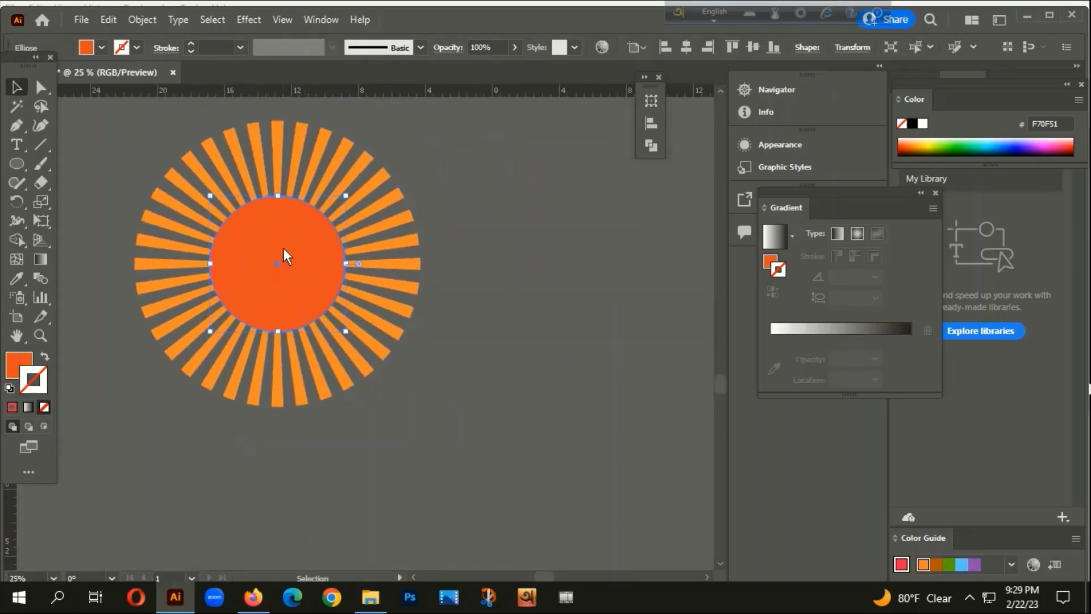
{"action": "left_click", "coordinate": [39, 147]}
{"action": "scroll", "coordinate": [497, 359], "scroll_direction": "left", "scroll_amount": 3}
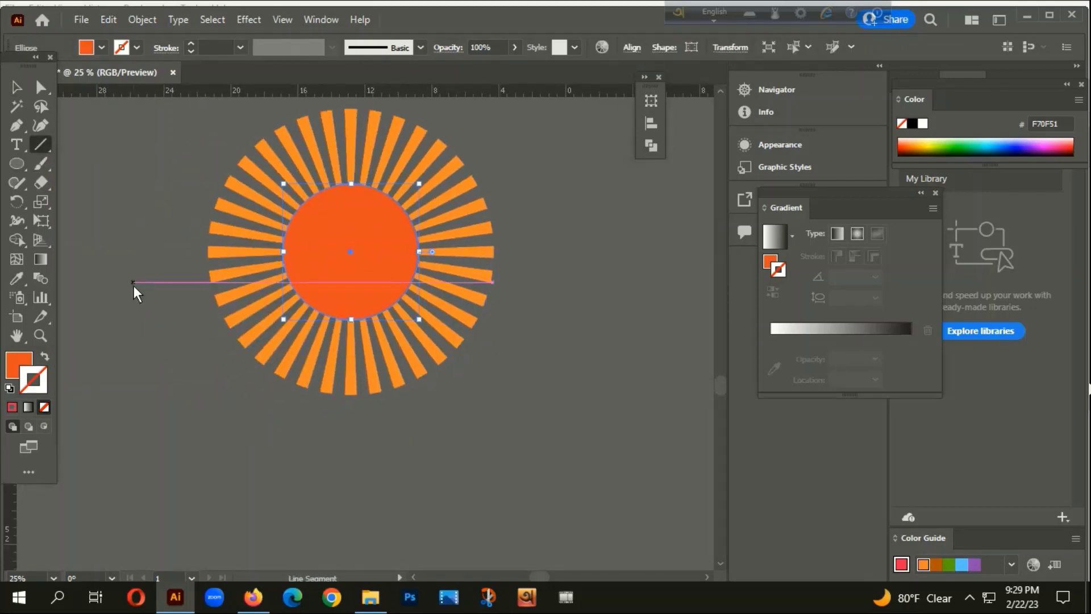
{"action": "mouse_move", "coordinate": [131, 246]}
{"action": "left_mouse_down"}
{"action": "mouse_move", "coordinate": [470, 304]}
{"action": "mouse_move", "coordinate": [658, 310]}
{"action": "left_mouse_up"}
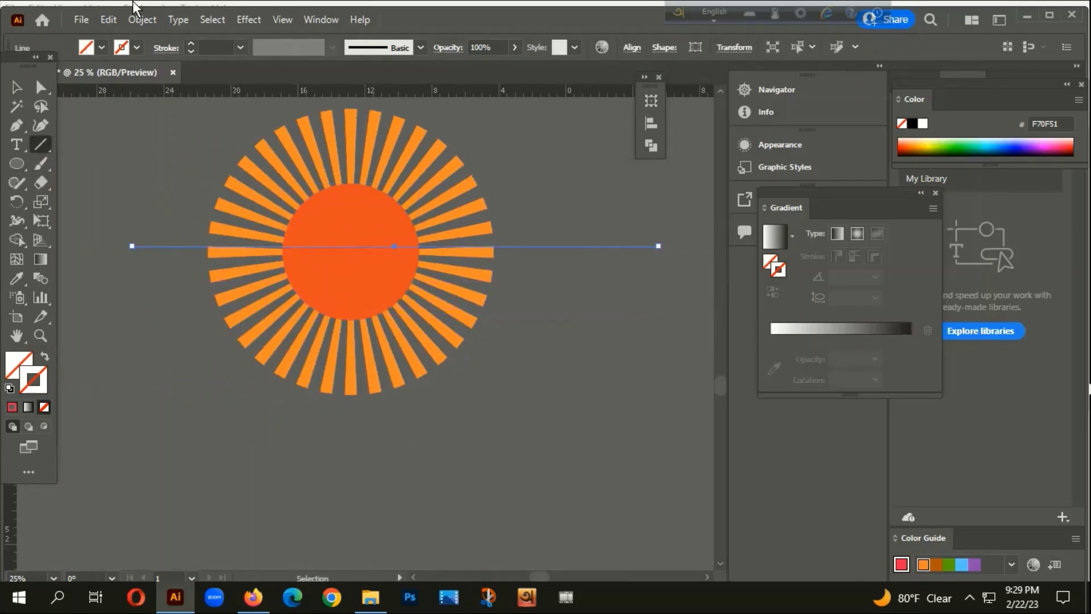
{"action": "left_click", "coordinate": [191, 44]}
- Move the horizontal line down slightly so it passes through the centre of the circle
{"action": "key", "text": "ctrl+="}
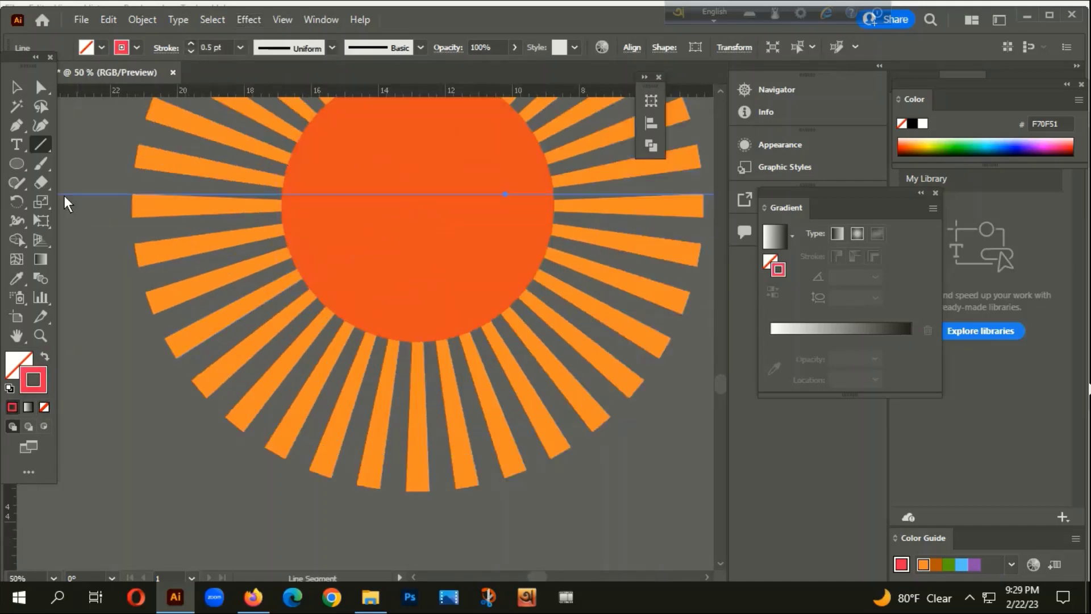
{"action": "key", "text": "v"}
{"action": "left_click", "coordinate": [73, 240]}
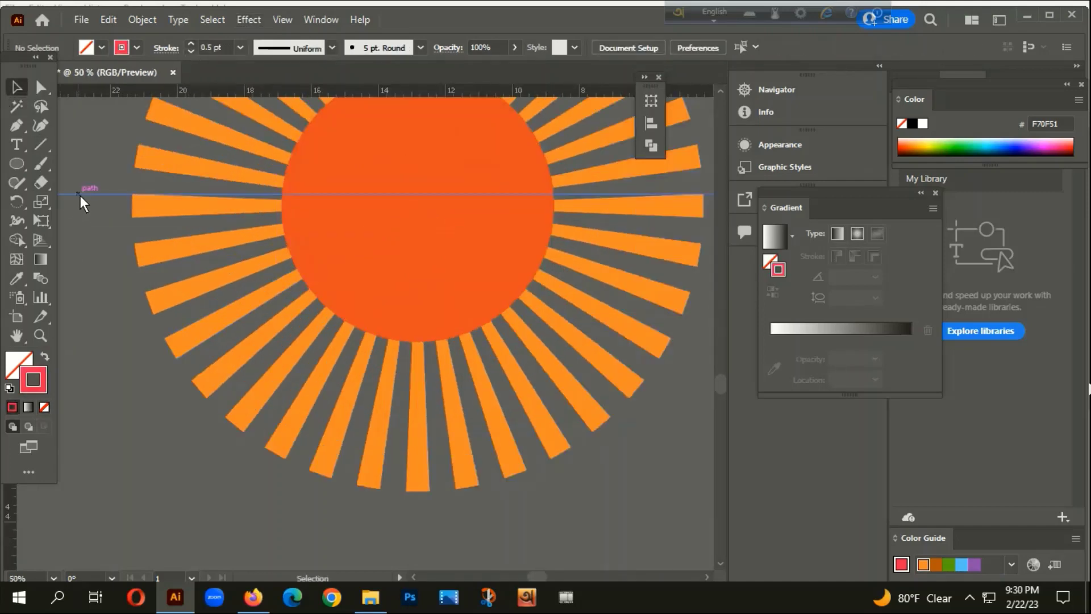
{"action": "left_click_drag", "start_coordinate": [80, 196], "coordinate": [80, 208]}
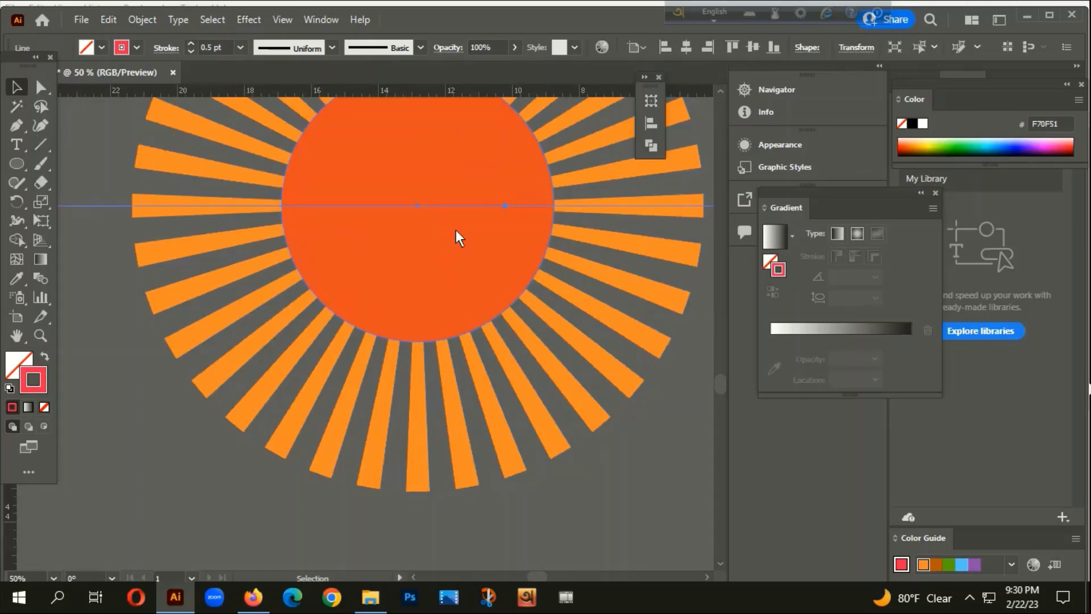
- Select the central circle together with the horizontal line and bring up the Pathfinder operations
{"action": "key", "text": "ctrl+minus"}
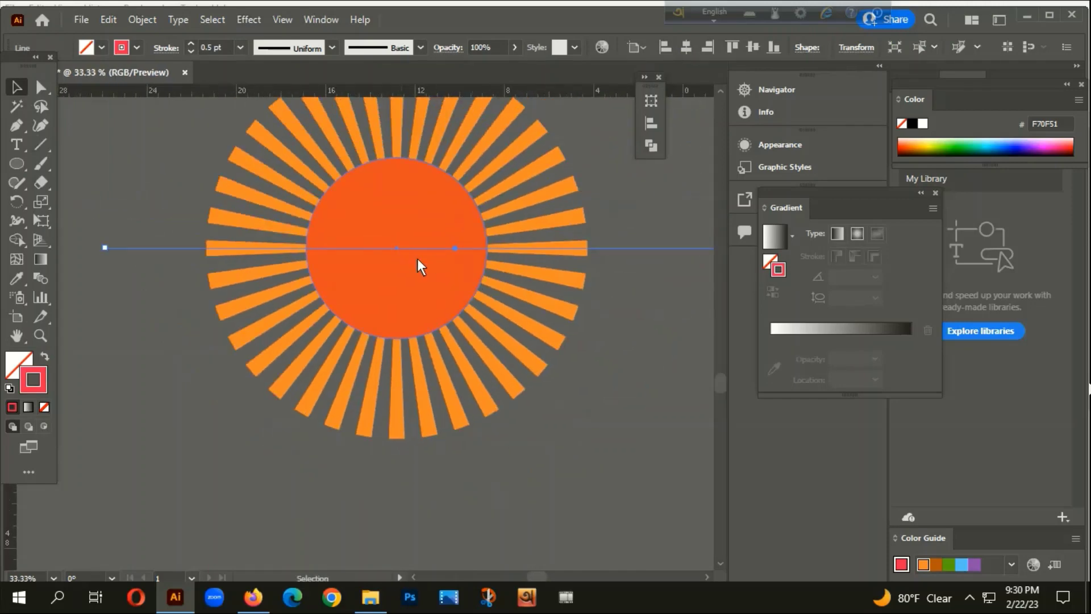
{"action": "left_click", "coordinate": [404, 216], "text": "shift"}
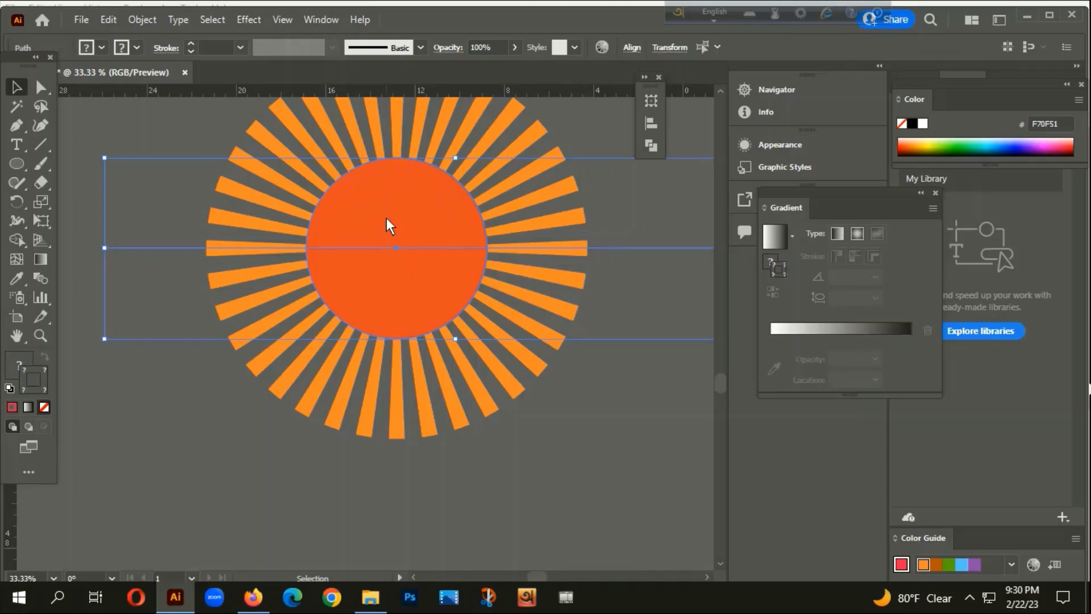
{"action": "key", "text": "ctrl+shift+F9"}
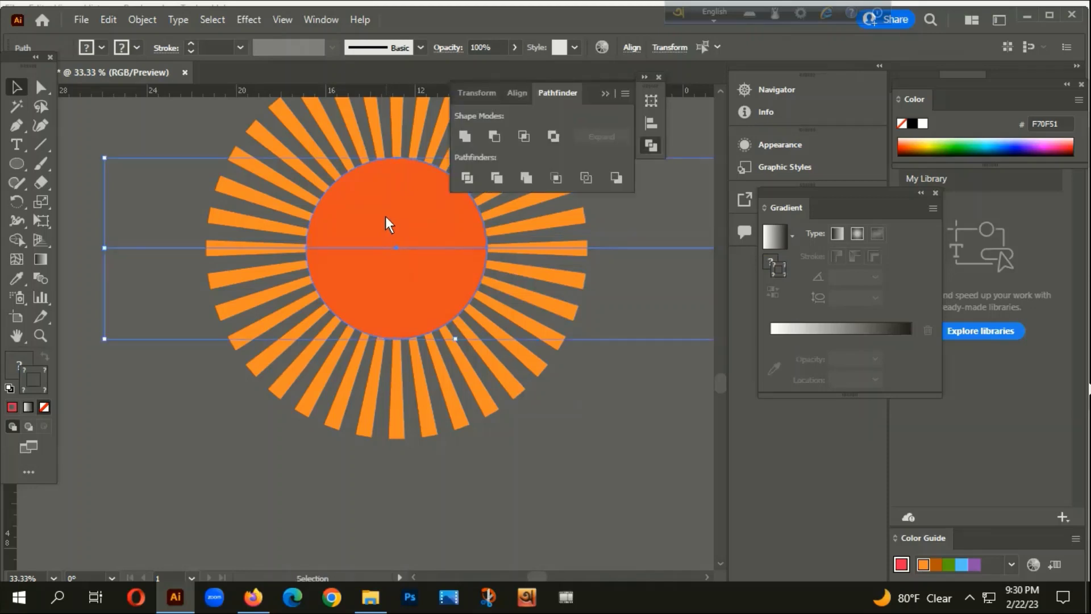
{"action": "left_click", "coordinate": [496, 137]}
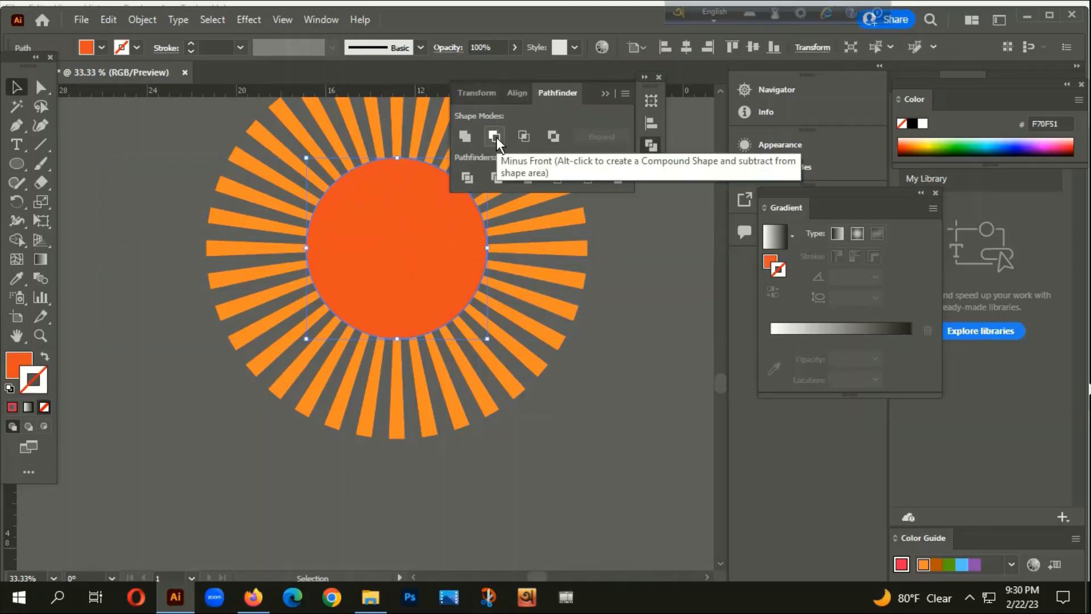
{"action": "key", "text": "ctrl+minus"}
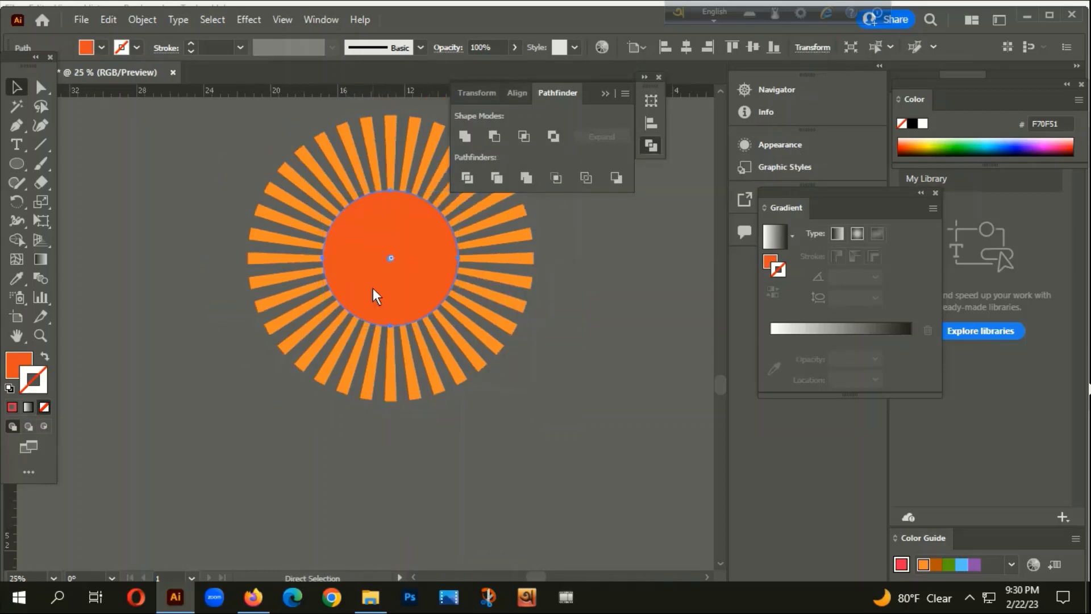
{"action": "key", "text": "ctrl+z"}
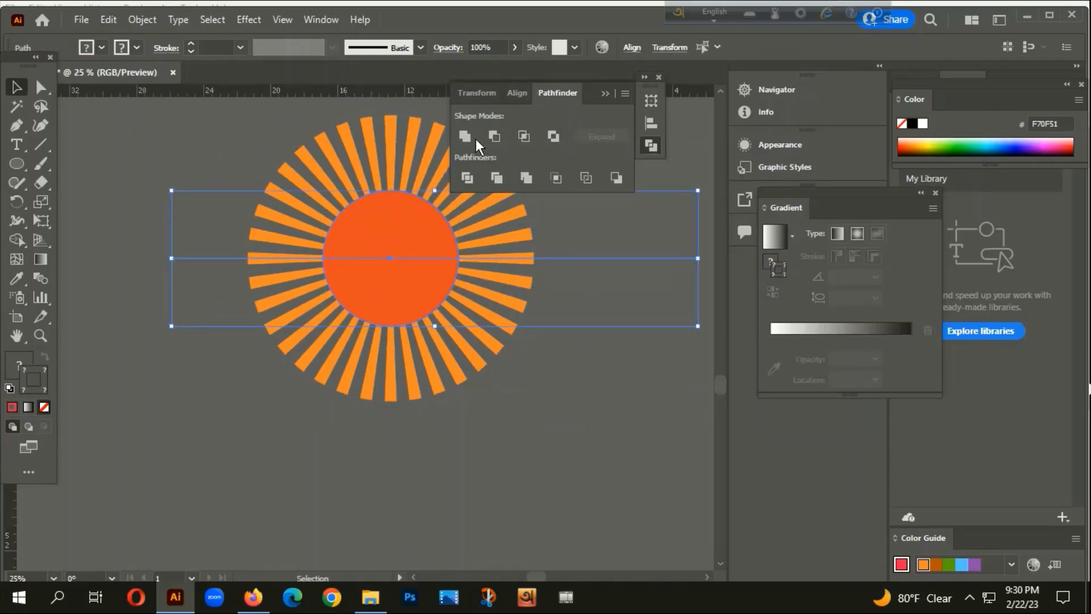
- Divide the circle along the line into ungrouped halves and delete the lower half
{"action": "left_click", "coordinate": [469, 178]}
{"action": "right_click", "coordinate": [384, 318]}
{"action": "left_click", "coordinate": [425, 375]}
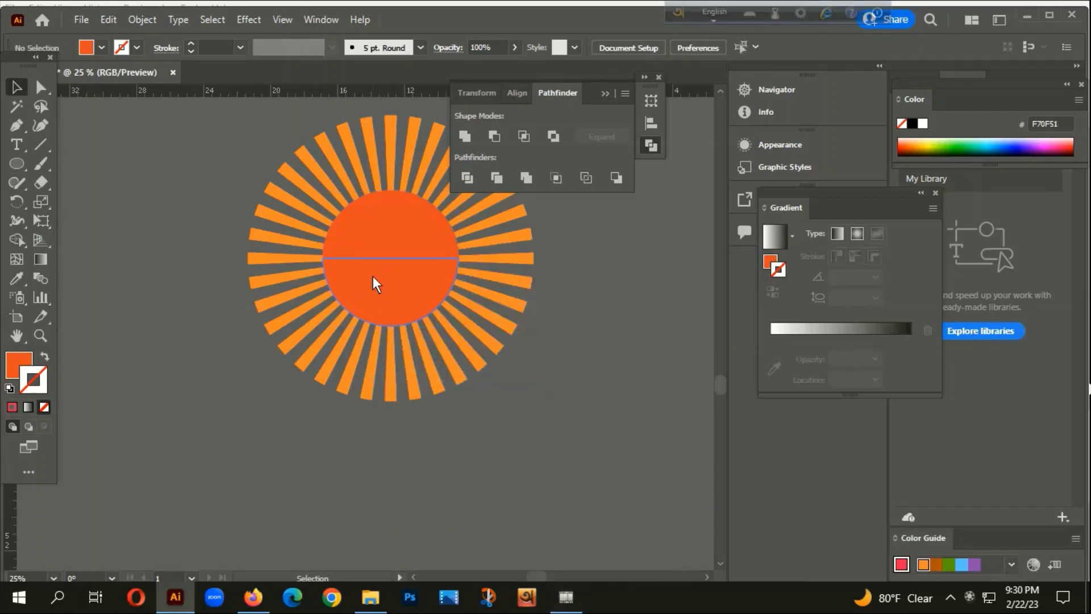
{"action": "left_click", "coordinate": [373, 276]}
{"action": "key", "text": "Delete"}
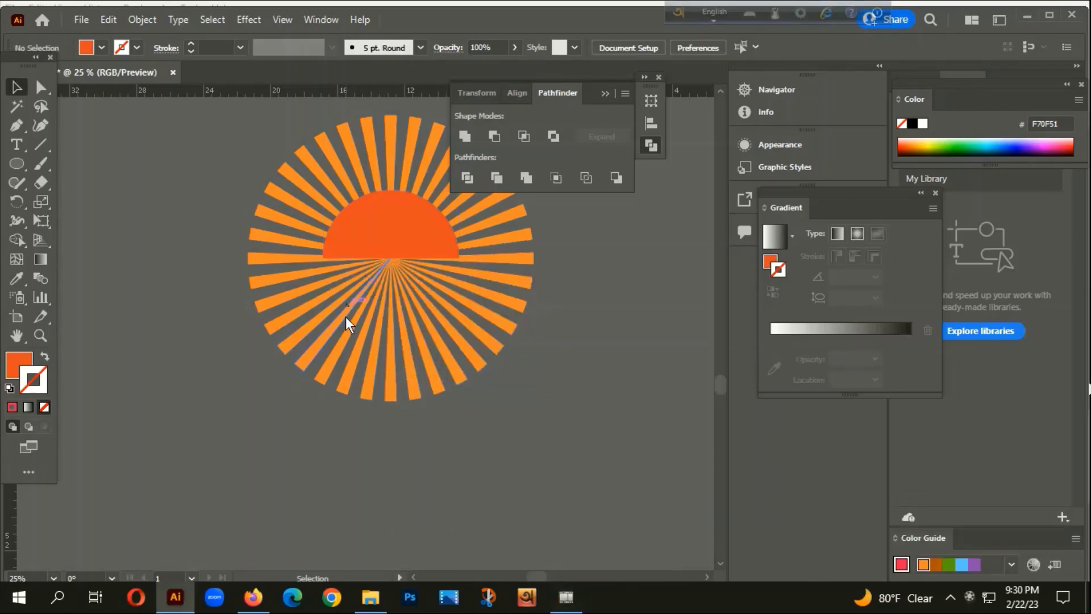
- Erase the lower half of the sunburst rays along the flat base of the half-sun with a straight-edged Eraser area
{"action": "left_click", "coordinate": [404, 349]}
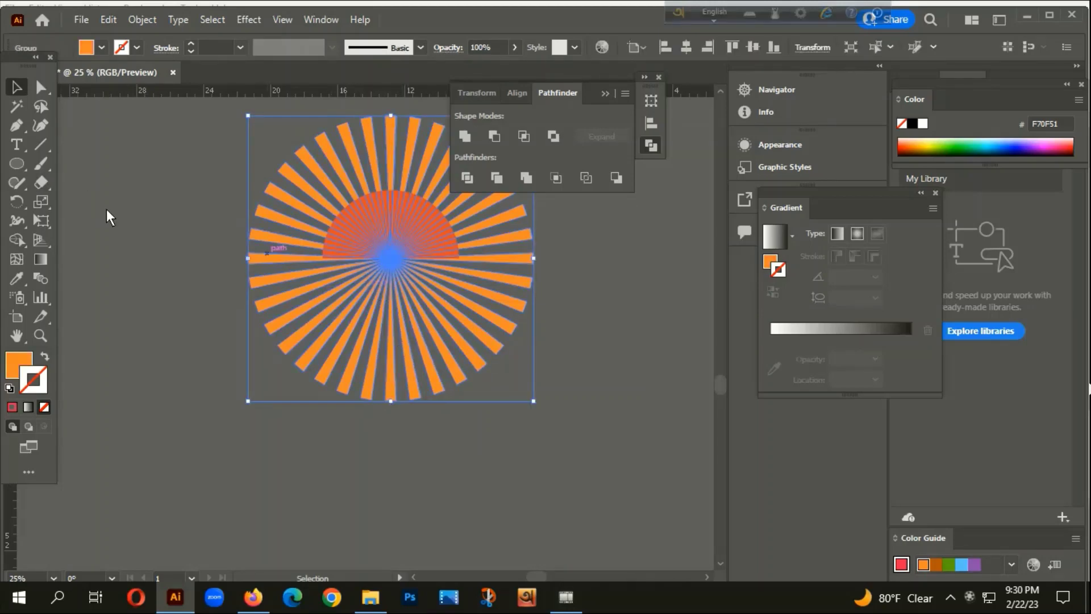
{"action": "left_click", "coordinate": [40, 182]}
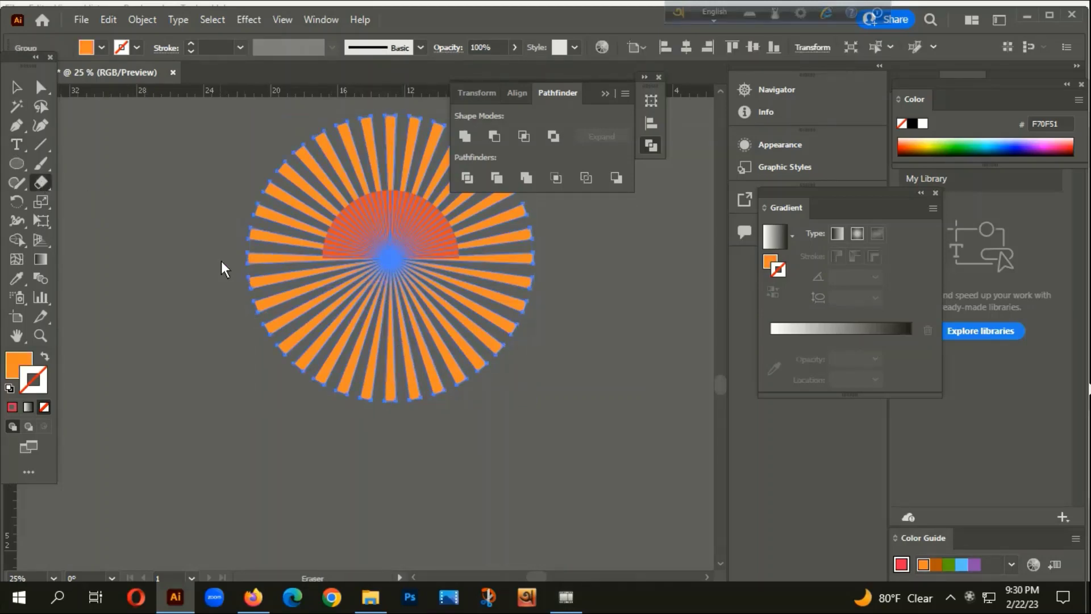
{"action": "key", "text": "space"}
{"action": "mouse_move", "coordinate": [244, 260]}
{"action": "left_mouse_down"}
{"action": "mouse_move", "coordinate": [281, 278]}
{"action": "mouse_move", "coordinate": [231, 256]}
{"action": "mouse_move", "coordinate": [602, 454]}
{"action": "left_mouse_up"}
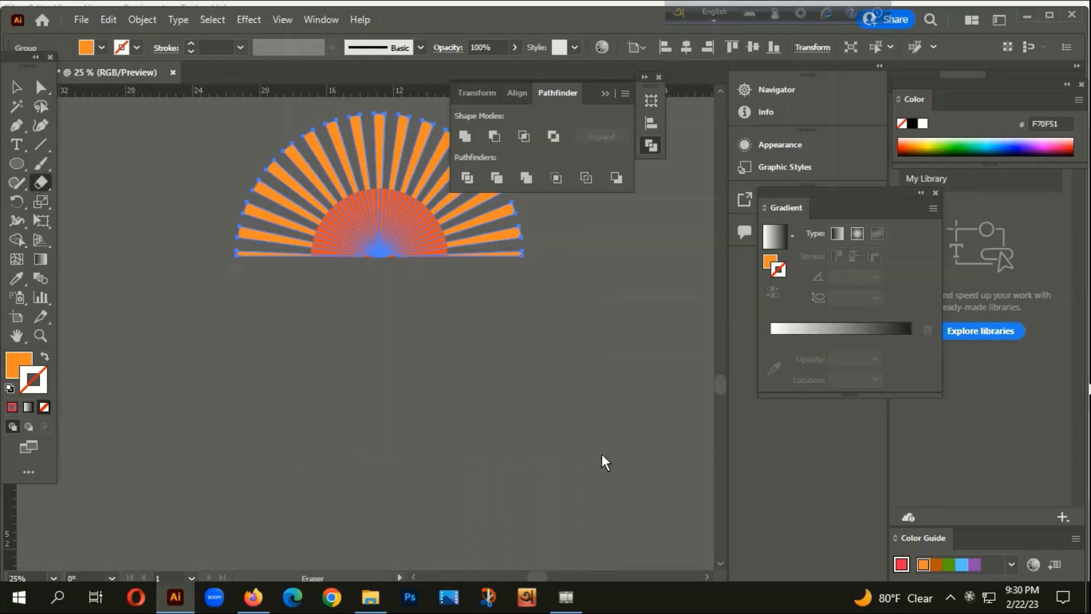
{"action": "left_click", "coordinate": [15, 87]}
{"action": "left_click", "coordinate": [282, 372]}
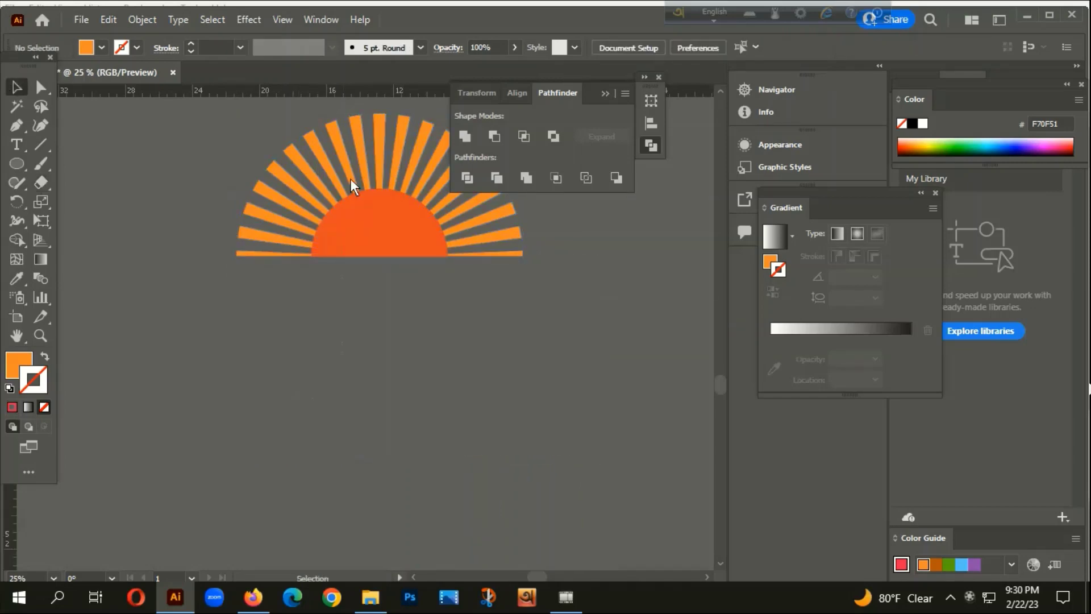
- Group the half-sun together with its remaining rays
{"action": "key", "text": "ctrl+a"}
{"action": "right_click", "coordinate": [362, 137]}
{"action": "left_click", "coordinate": [395, 257]}
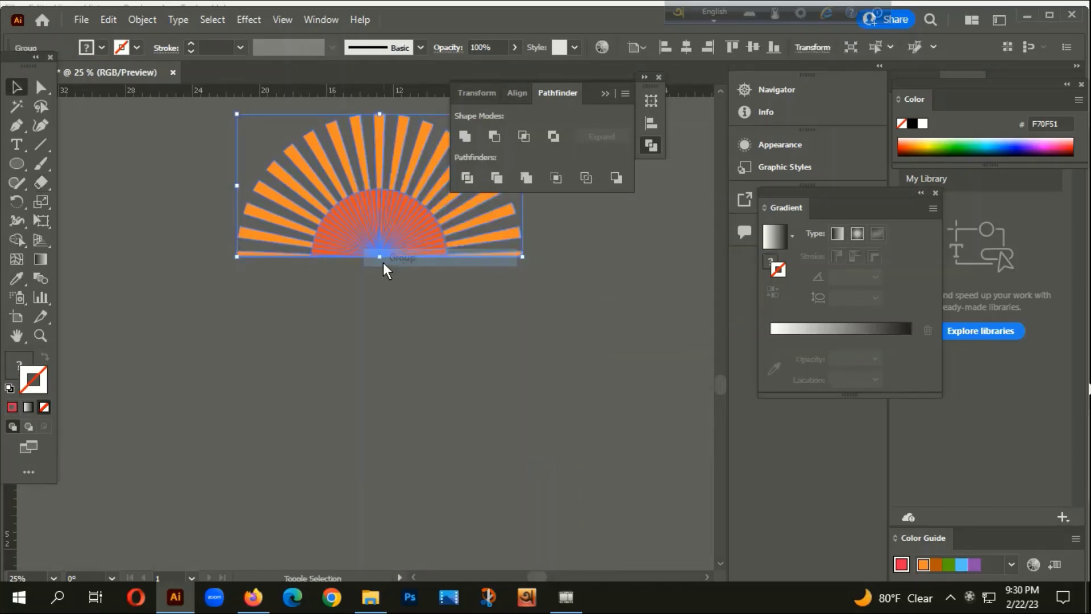
- Draw a large orange circle on the empty black artboard, nearly as wide as the artboard
{"action": "scroll", "coordinate": [382, 262], "scroll_direction": "down", "scroll_amount": 3}
{"action": "mouse_move", "coordinate": [383, 274]}
{"action": "left_mouse_down"}
{"action": "mouse_move", "coordinate": [227, 386]}
{"action": "mouse_move", "coordinate": [386, 345]}
{"action": "left_mouse_up"}
{"action": "scroll", "coordinate": [331, 194], "scroll_direction": "up", "scroll_amount": 2}
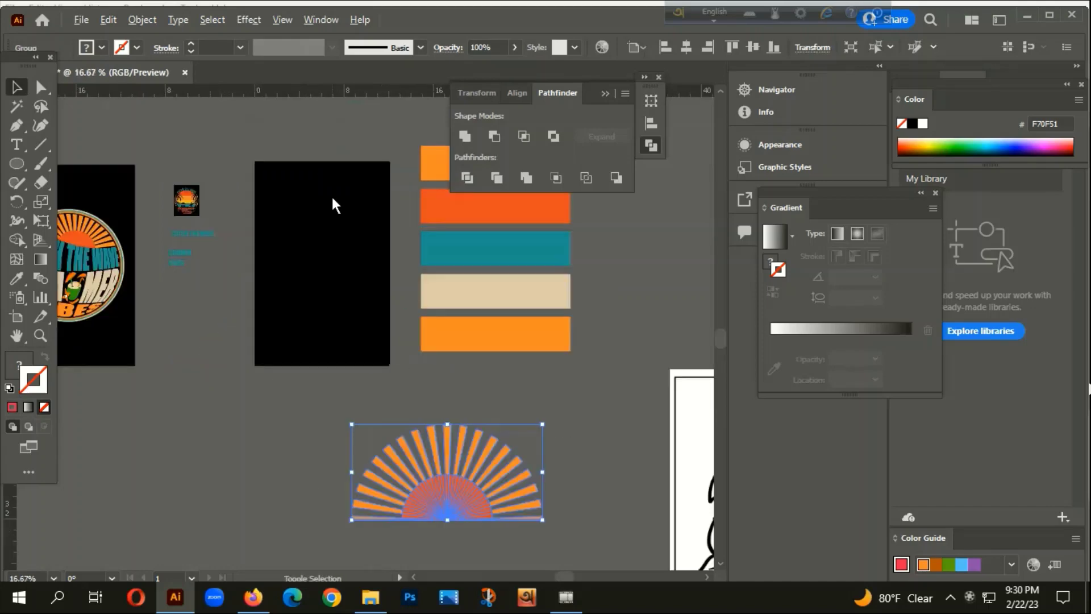
{"action": "left_click", "coordinate": [15, 163]}
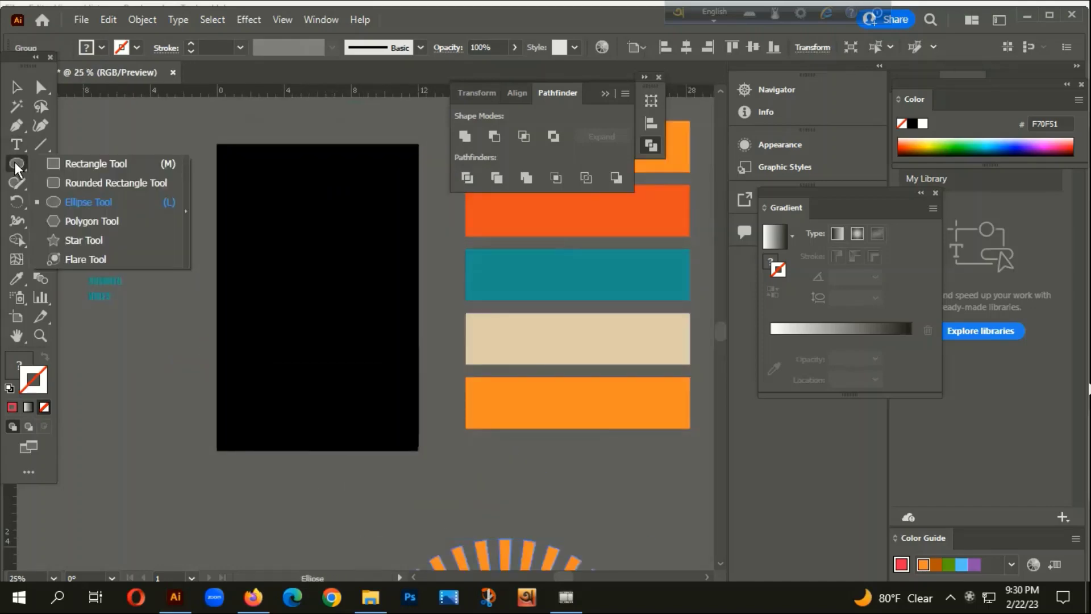
{"action": "left_click", "coordinate": [110, 203]}
{"action": "left_click_drag", "start_coordinate": [302, 272], "coordinate": [343, 355]}
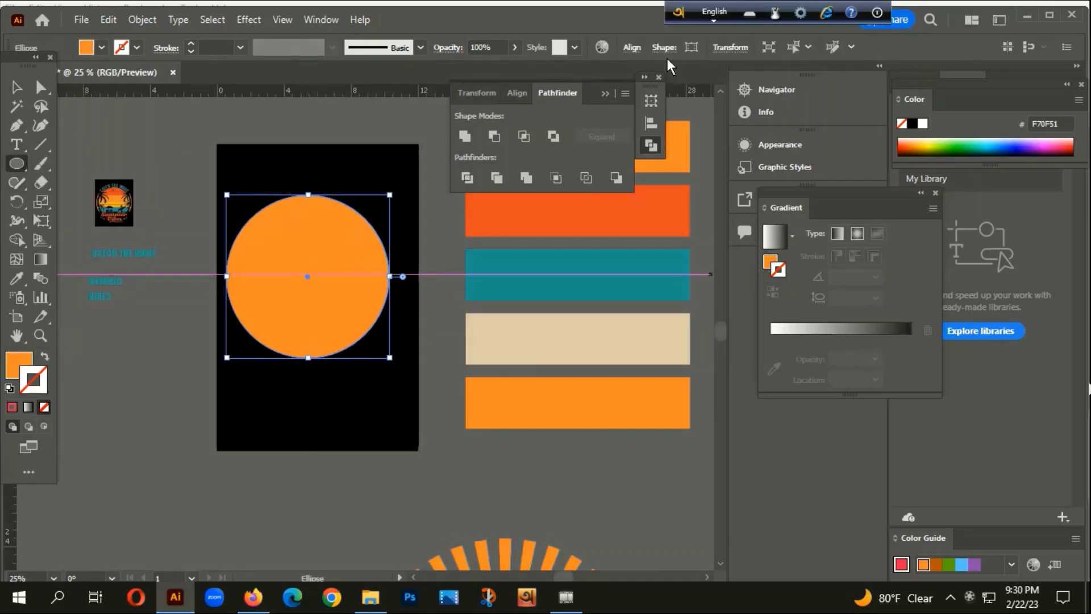
- Centre the orange circle horizontally and vertically on the artboard
{"action": "left_click", "coordinate": [629, 50]}
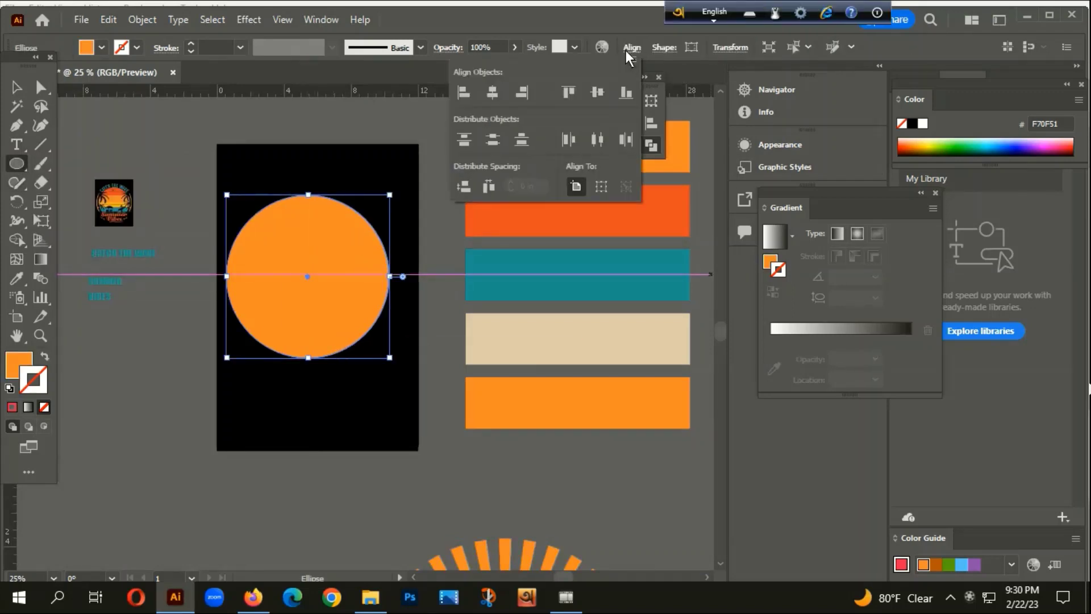
{"action": "left_click", "coordinate": [492, 92]}
{"action": "left_click", "coordinate": [599, 91]}
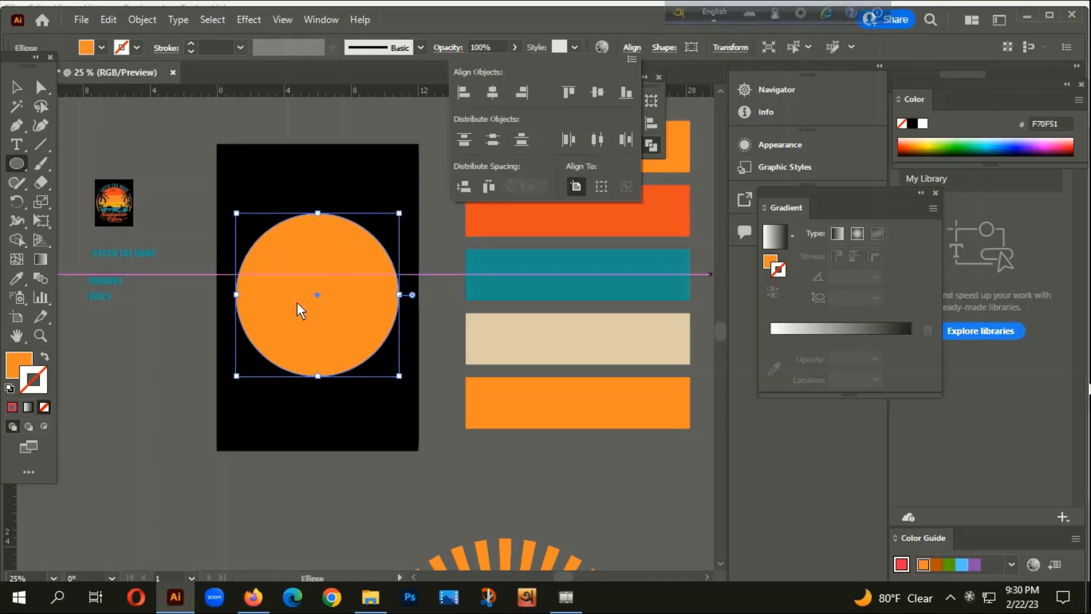
{"action": "left_click_drag", "start_coordinate": [358, 343], "coordinate": [414, 307]}
{"action": "scroll", "coordinate": [329, 307], "scroll_direction": "down", "scroll_amount": 2}
{"action": "scroll", "coordinate": [329, 310], "scroll_direction": "left", "scroll_amount": 1}
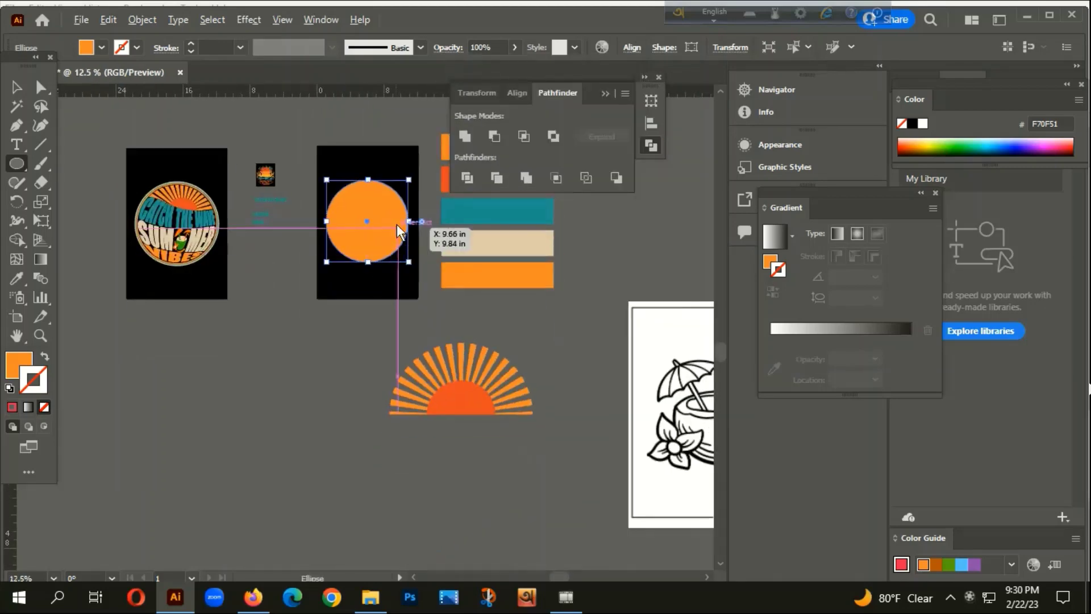
{"action": "scroll", "coordinate": [397, 224], "scroll_direction": "up", "scroll_amount": 2}
{"action": "left_click", "coordinate": [16, 125]}
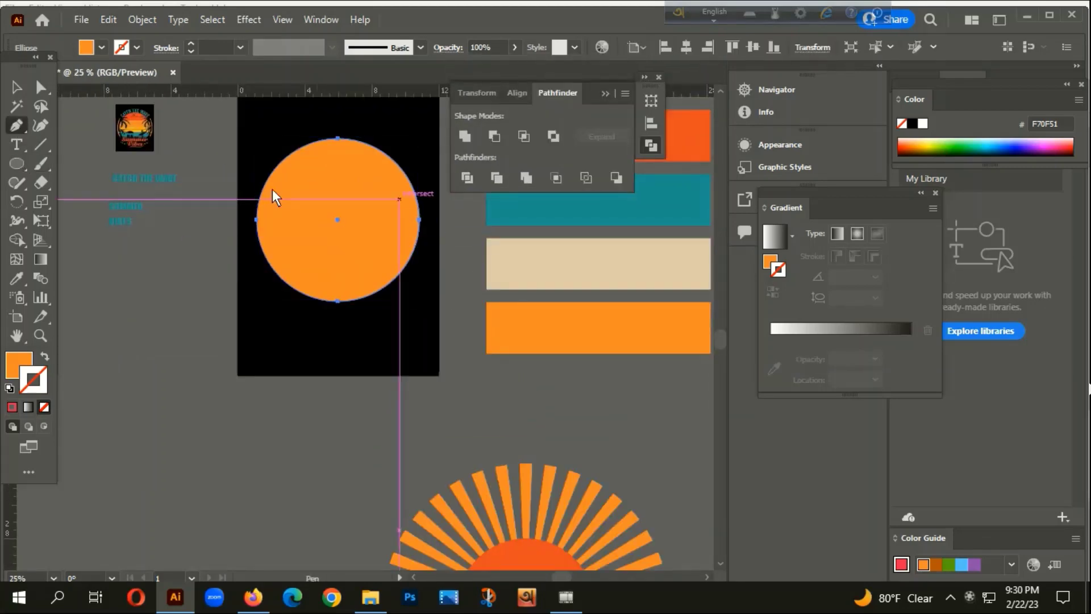
{"action": "left_click", "coordinate": [43, 355]}
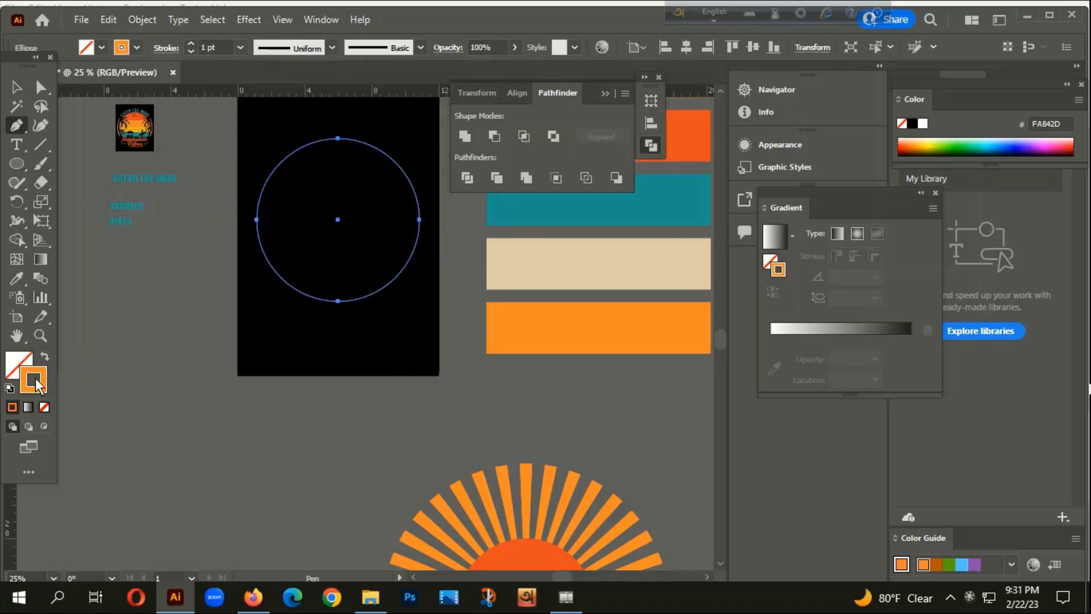
{"action": "double_click", "coordinate": [35, 377]}
{"action": "left_click", "coordinate": [565, 200]}
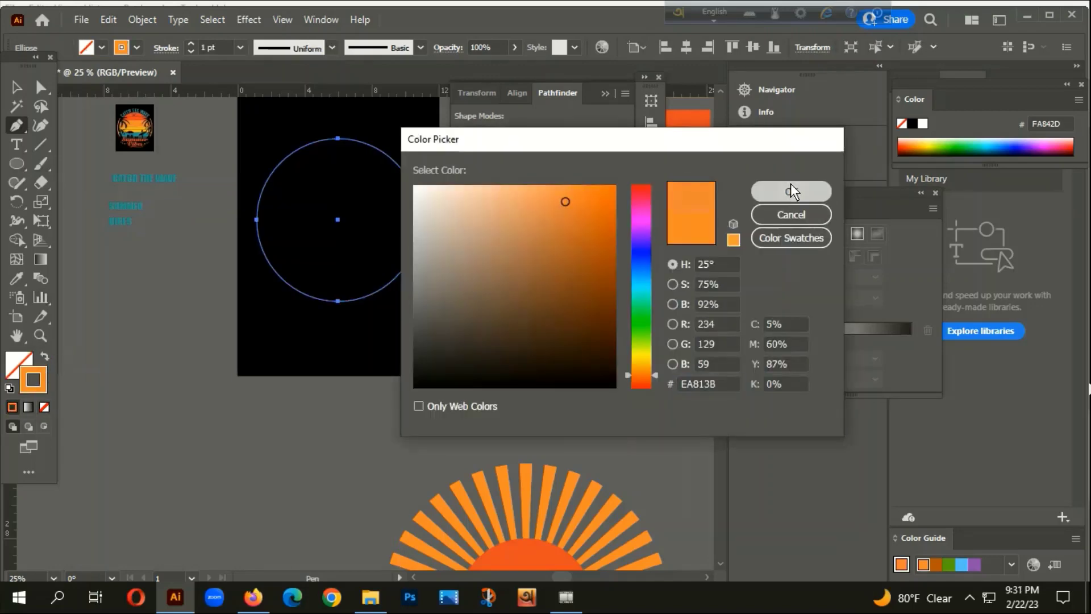
{"action": "left_click", "coordinate": [792, 191]}
{"action": "key", "text": "shift+x"}
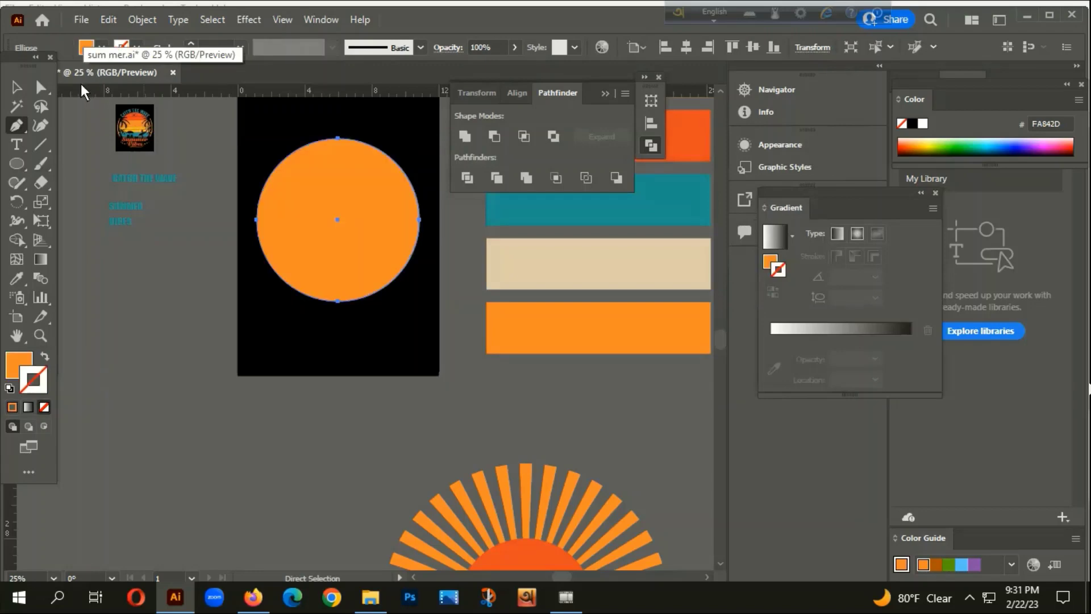
{"action": "left_click", "coordinate": [302, 300]}
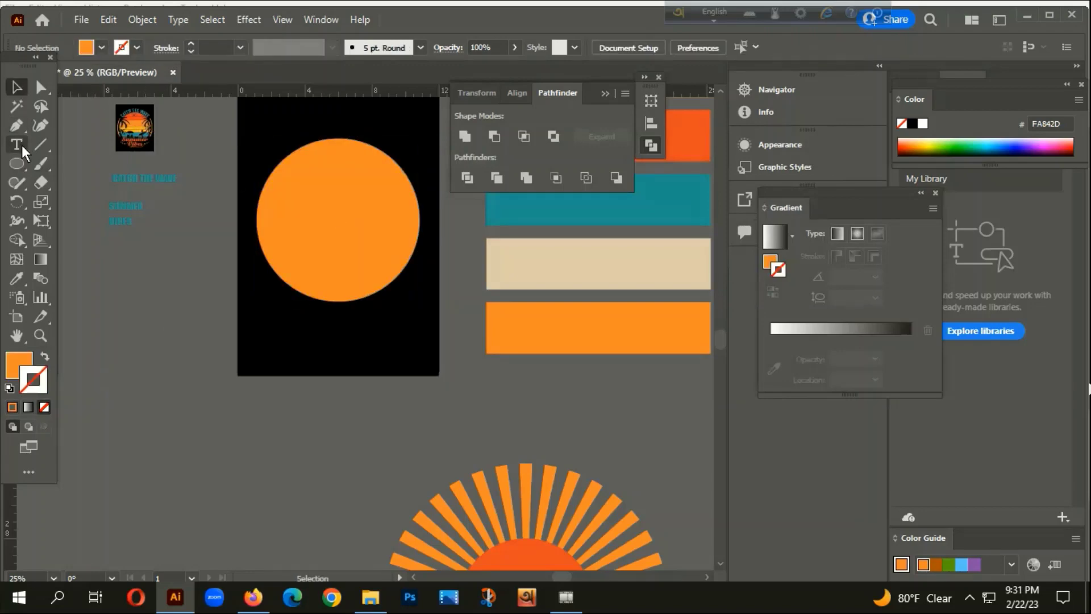
- Draw an S-shaped wave path across the upper part of the orange circle with the Pen tool, extending past both edges
{"action": "left_click", "coordinate": [16, 125]}
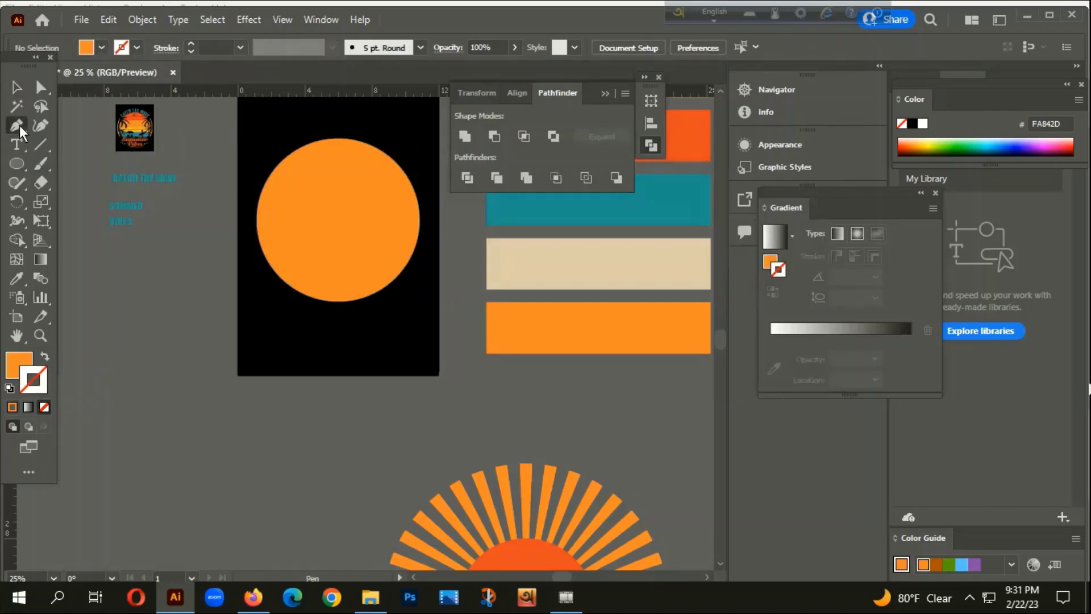
{"action": "left_click", "coordinate": [418, 170]}
{"action": "left_click_drag", "start_coordinate": [280, 145], "coordinate": [205, 138]}
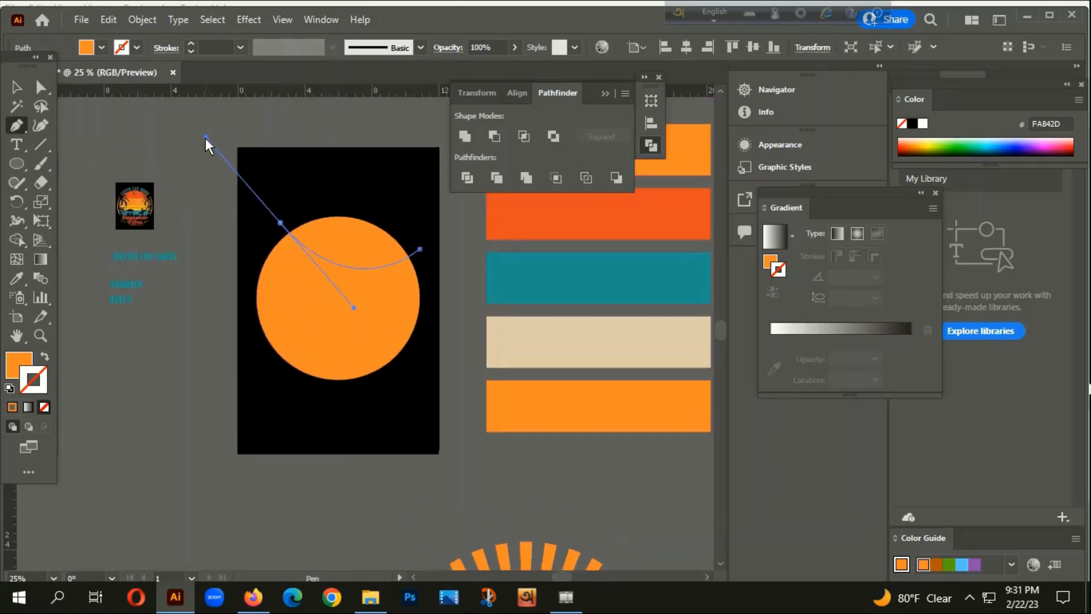
{"action": "left_click", "coordinate": [280, 222]}
{"action": "mouse_move", "coordinate": [243, 239]}
{"action": "left_mouse_down"}
{"action": "mouse_move", "coordinate": [217, 302]}
{"action": "mouse_move", "coordinate": [356, 286]}
{"action": "mouse_move", "coordinate": [380, 312]}
{"action": "mouse_move", "coordinate": [271, 380]}
{"action": "left_mouse_up"}
{"action": "scroll", "coordinate": [271, 297], "scroll_direction": "up", "scroll_amount": 1}
{"action": "key", "text": "ctrl+z"}
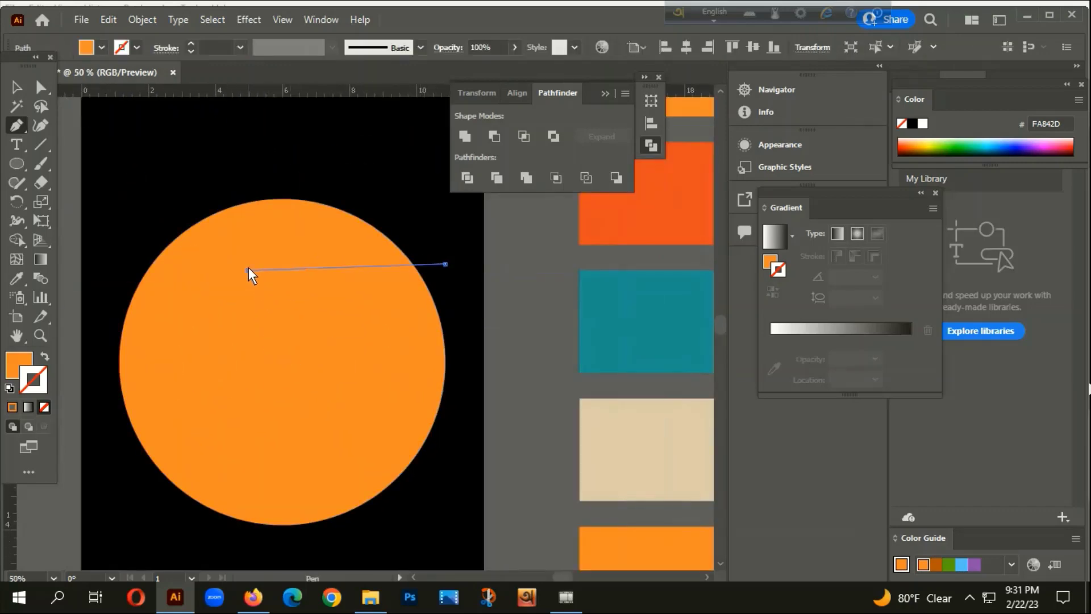
{"action": "left_click_drag", "start_coordinate": [249, 271], "coordinate": [177, 206]}
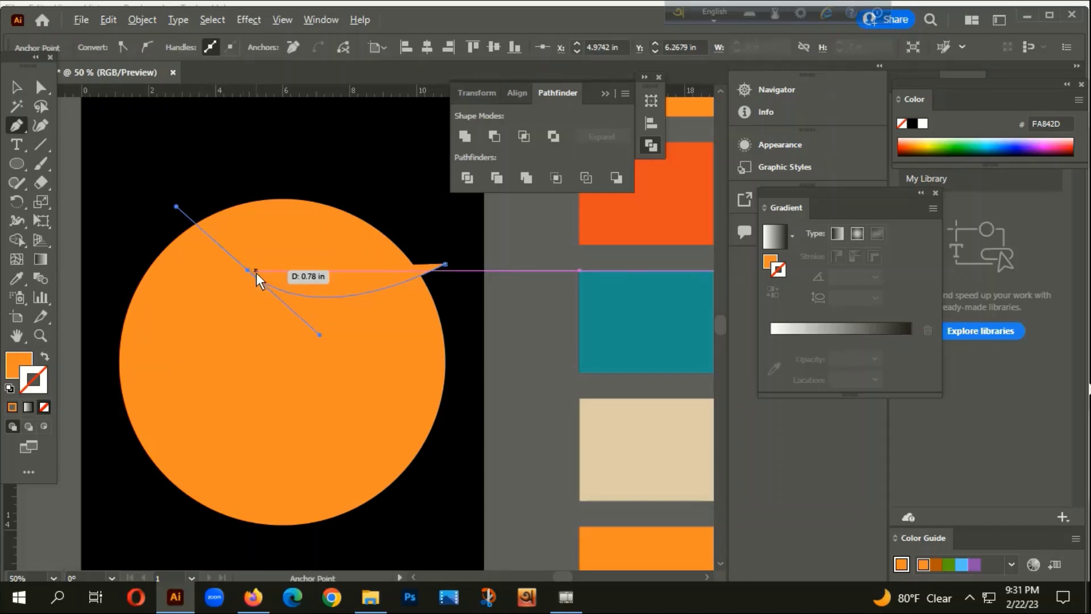
{"action": "left_click_drag", "start_coordinate": [111, 284], "coordinate": [52, 388]}
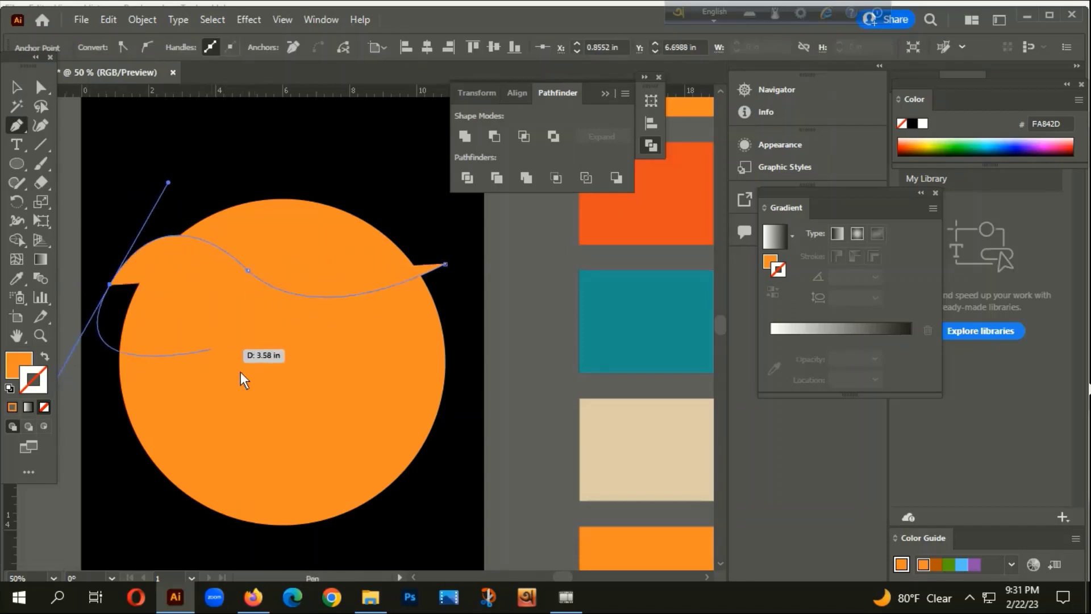
- Remove the wave path's fill and give it a dark brown stroke, 3F220E
{"action": "left_click", "coordinate": [43, 357]}
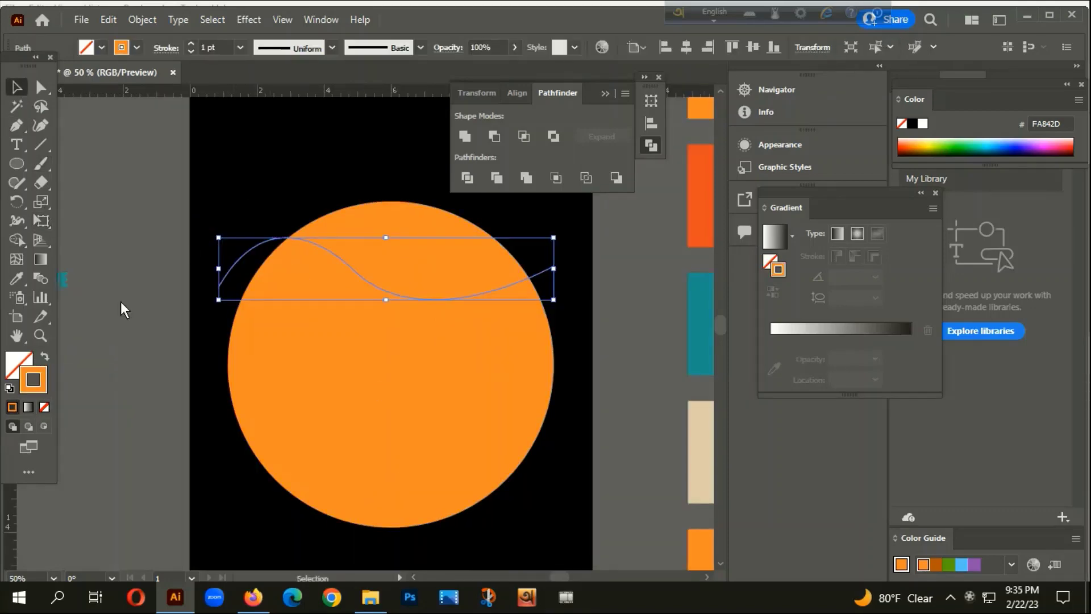
{"action": "double_click", "coordinate": [38, 388]}
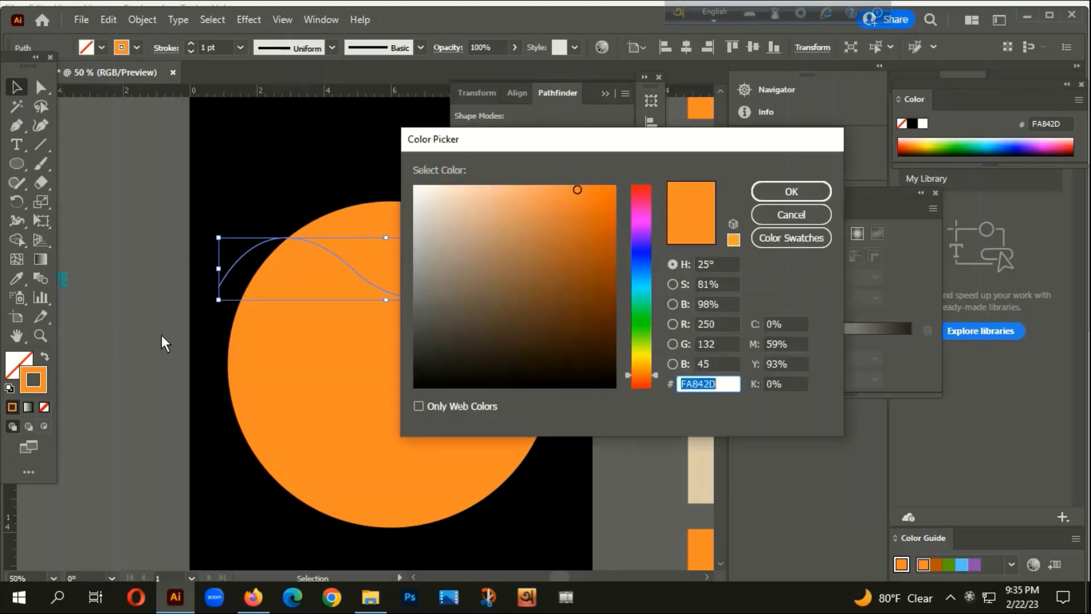
{"action": "left_click", "coordinate": [571, 339]}
{"action": "left_click", "coordinate": [784, 196]}
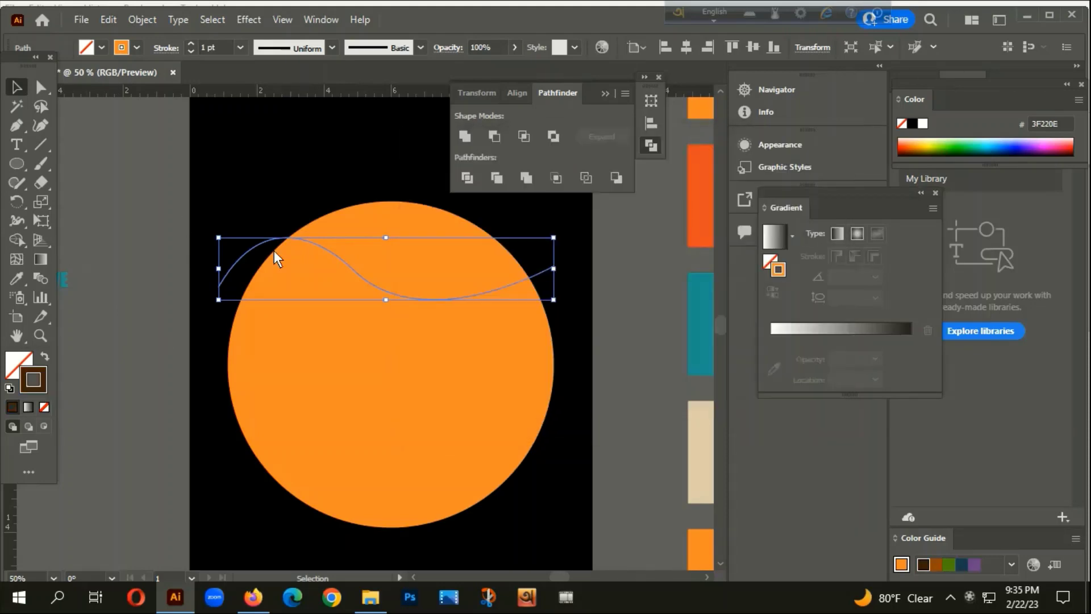
- Move the wave line slightly down on the circle and deselect it
{"action": "left_click_drag", "start_coordinate": [279, 238], "coordinate": [274, 260]}
{"action": "scroll", "coordinate": [609, 335], "scroll_direction": "down", "scroll_amount": 2}
{"action": "left_click", "coordinate": [610, 335]}
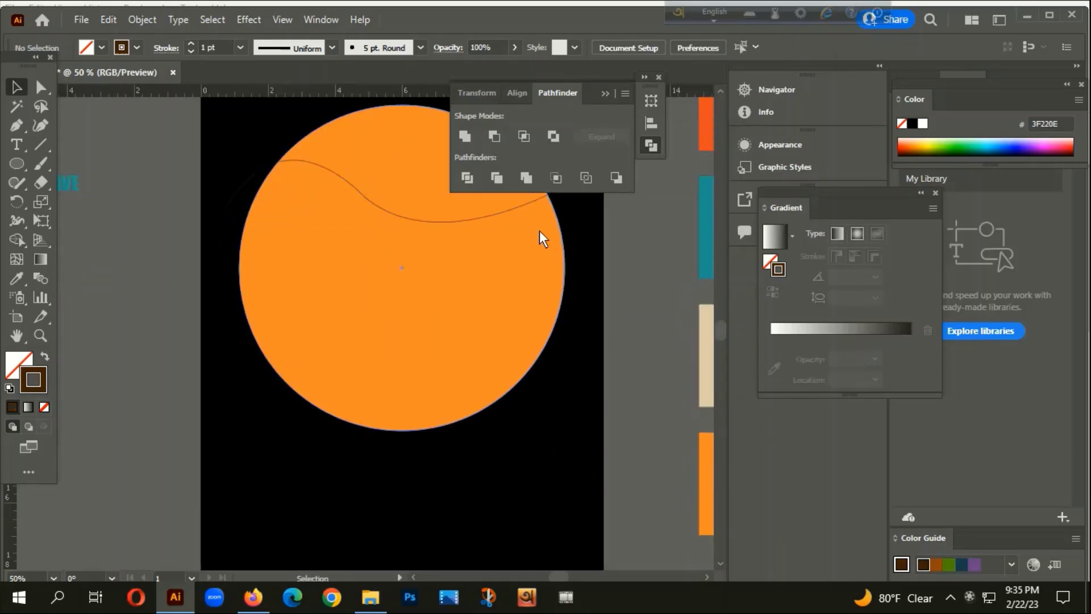
- Draw a second wave line across the middle of the circle with the Pen tool, extending past both edges
{"action": "left_click_drag", "start_coordinate": [514, 208], "coordinate": [516, 302]}
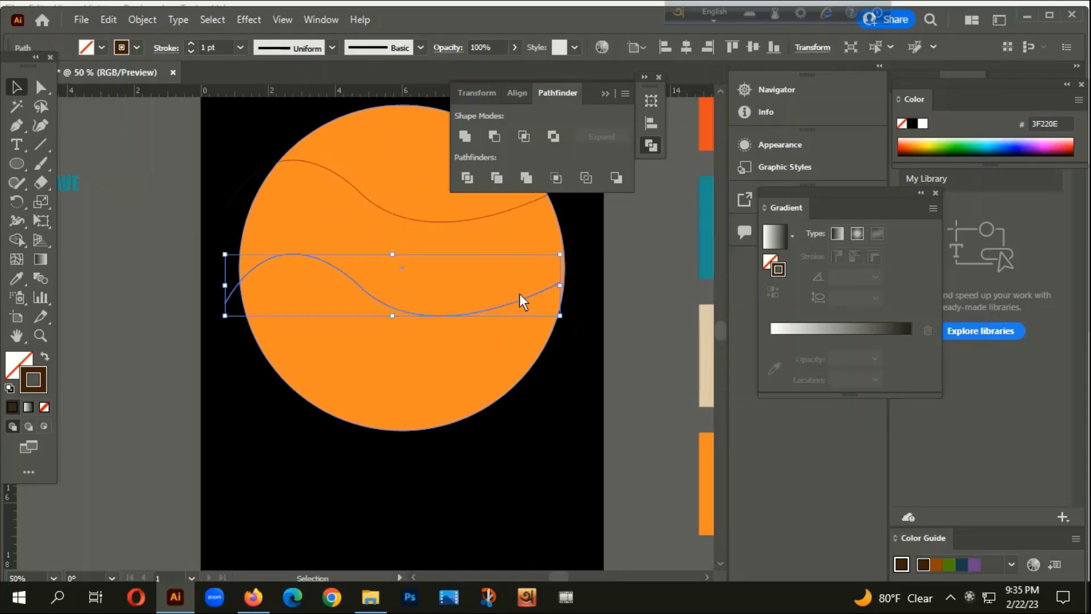
{"action": "key", "text": "Delete"}
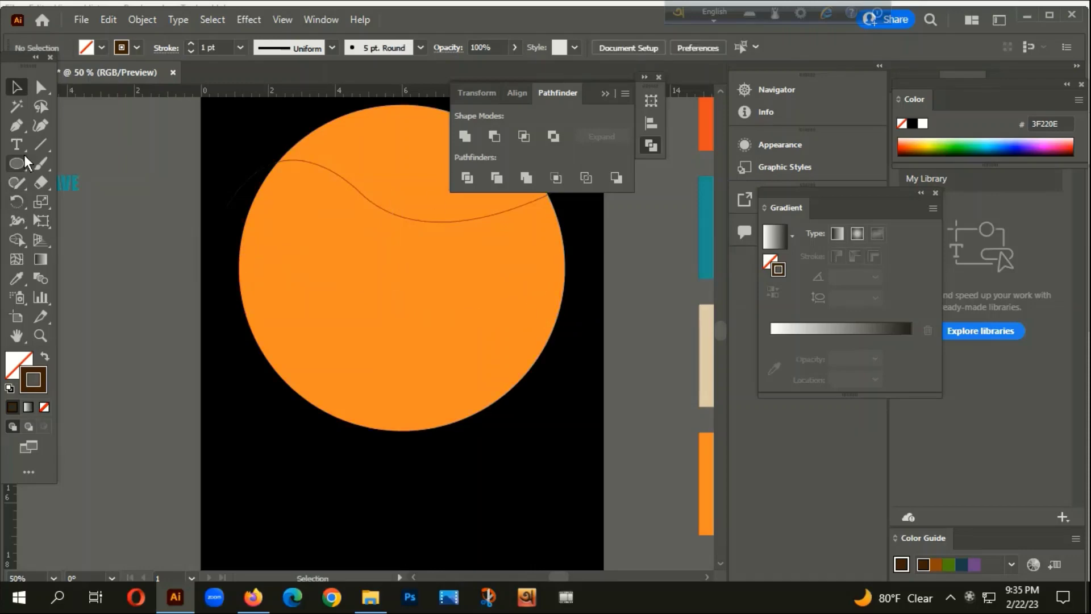
{"action": "left_click", "coordinate": [17, 128]}
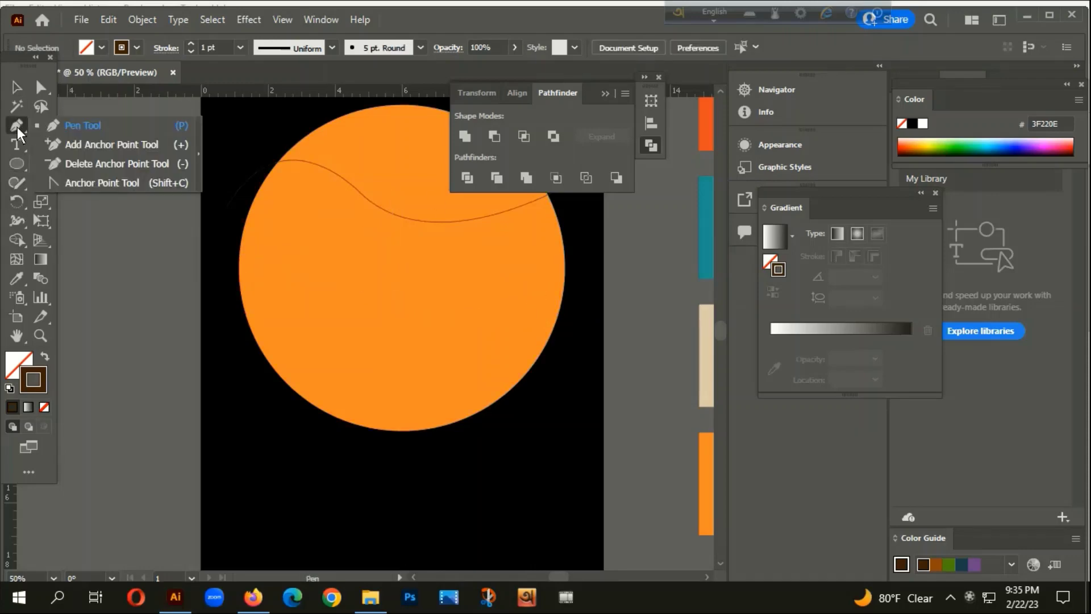
{"action": "left_click", "coordinate": [585, 300]}
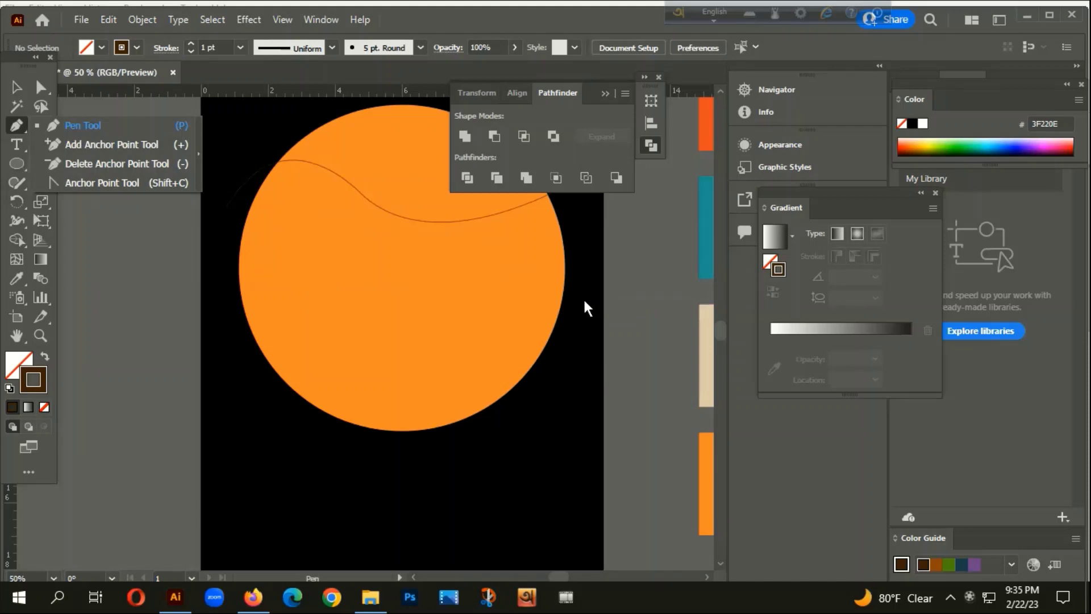
{"action": "left_click_drag", "start_coordinate": [337, 273], "coordinate": [216, 192]}
{"action": "left_click", "coordinate": [336, 272]}
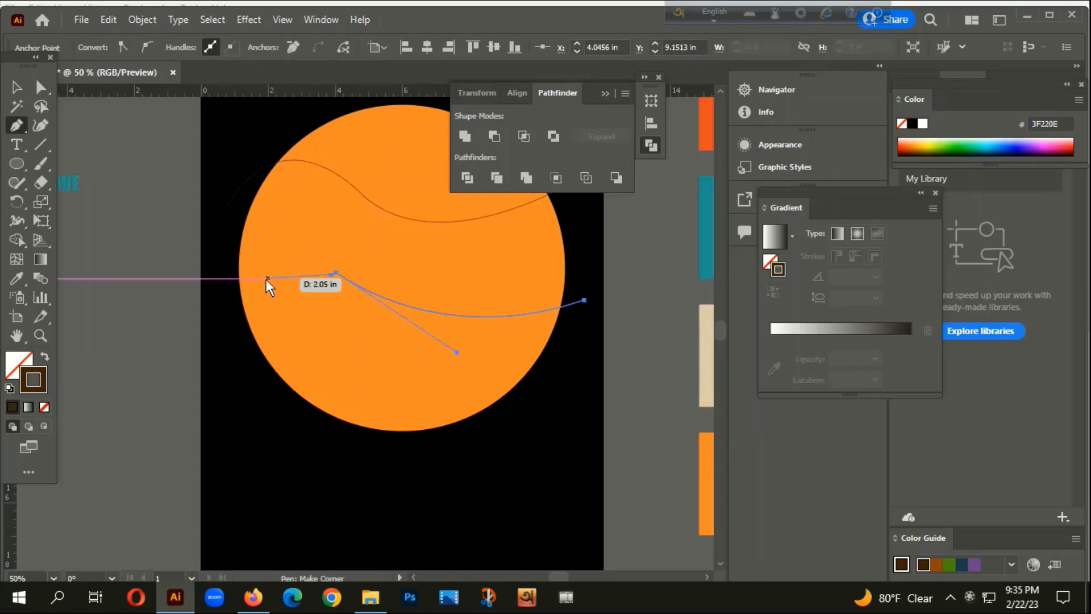
{"action": "left_click_drag", "start_coordinate": [210, 267], "coordinate": [168, 339]}
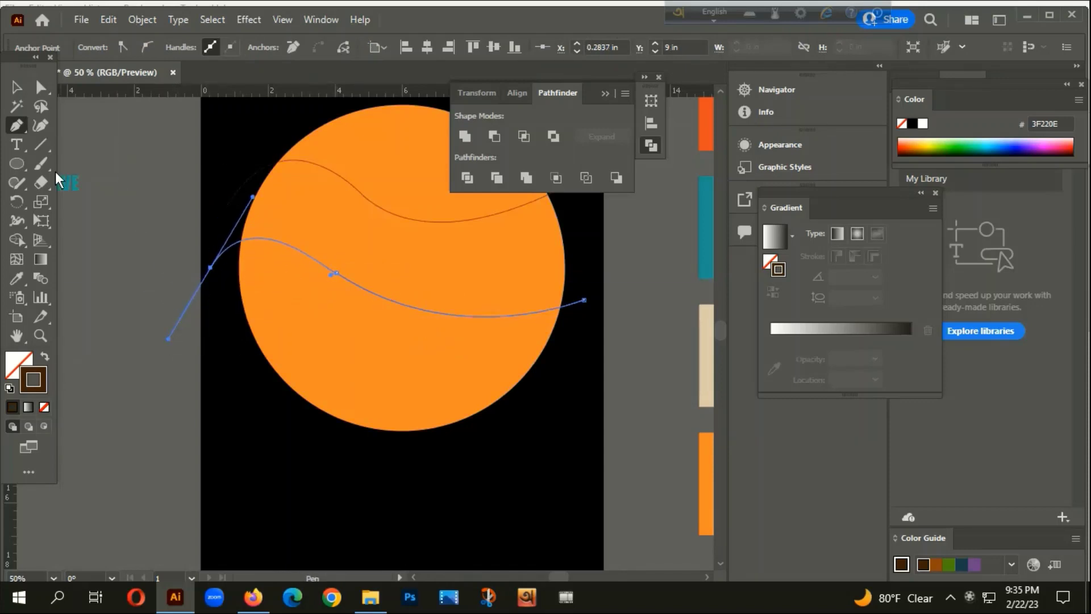
{"action": "left_click", "coordinate": [11, 92]}
{"action": "left_click", "coordinate": [98, 146]}
- Examine how the text bands divide the finished reference badge and compare them with the wave lines on the new circle
{"action": "scroll", "coordinate": [273, 249], "scroll_direction": "down", "scroll_amount": 2}
{"action": "left_click_drag", "start_coordinate": [273, 249], "coordinate": [363, 307]}
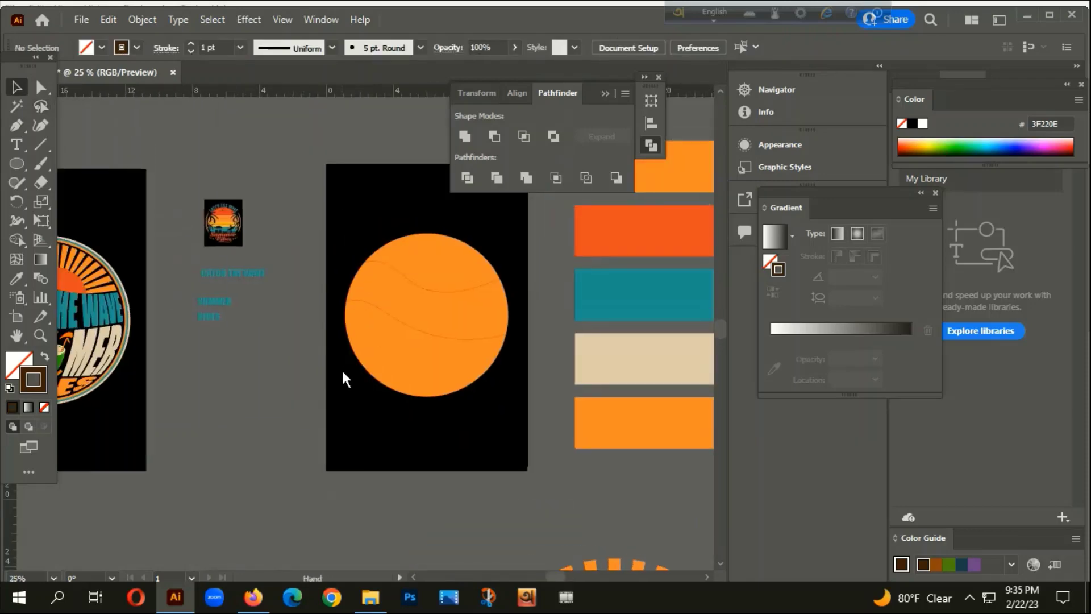
{"action": "scroll", "coordinate": [151, 247], "scroll_direction": "left", "scroll_amount": 4}
{"action": "scroll", "coordinate": [285, 236], "scroll_direction": "up", "scroll_amount": 1}
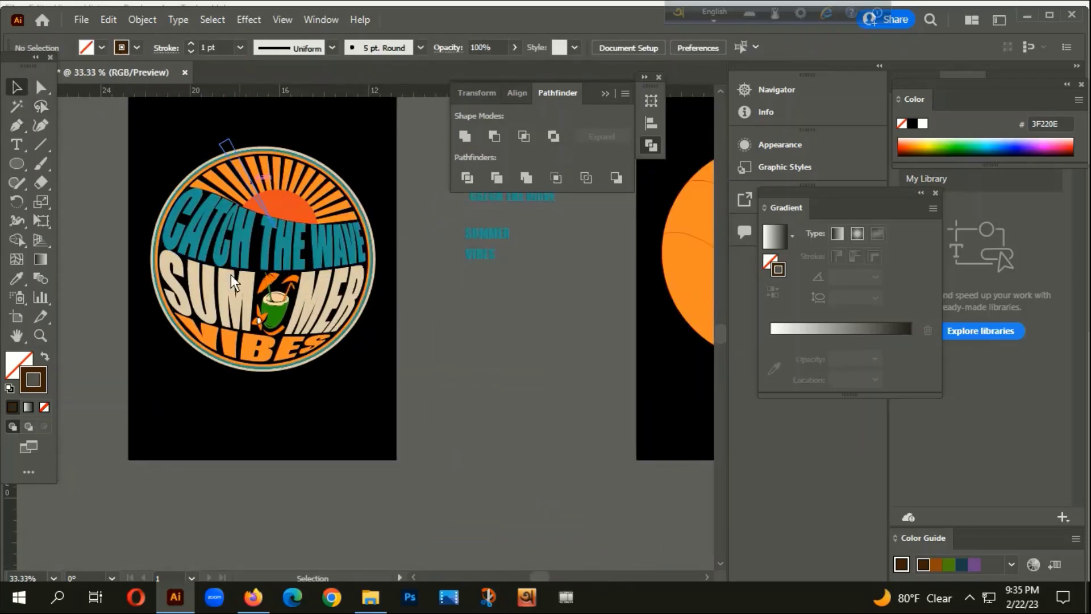
{"action": "scroll", "coordinate": [247, 348], "scroll_direction": "down", "scroll_amount": 2}
{"action": "left_click_drag", "start_coordinate": [554, 394], "coordinate": [397, 333]}
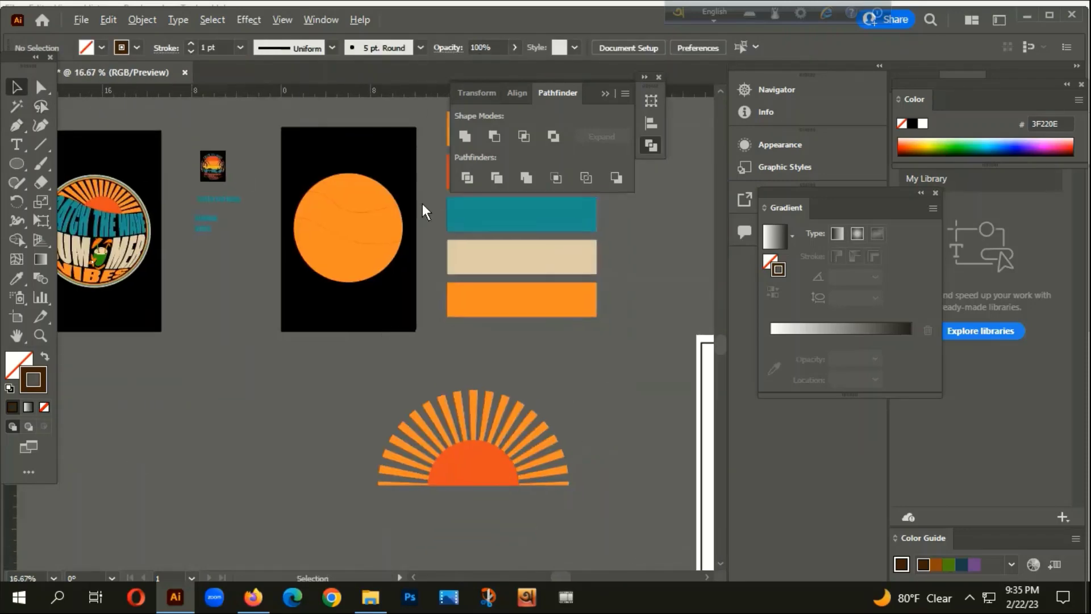
{"action": "scroll", "coordinate": [319, 200], "scroll_direction": "up", "scroll_amount": 3}
{"action": "scroll", "coordinate": [341, 293], "scroll_direction": "down", "scroll_amount": 1}
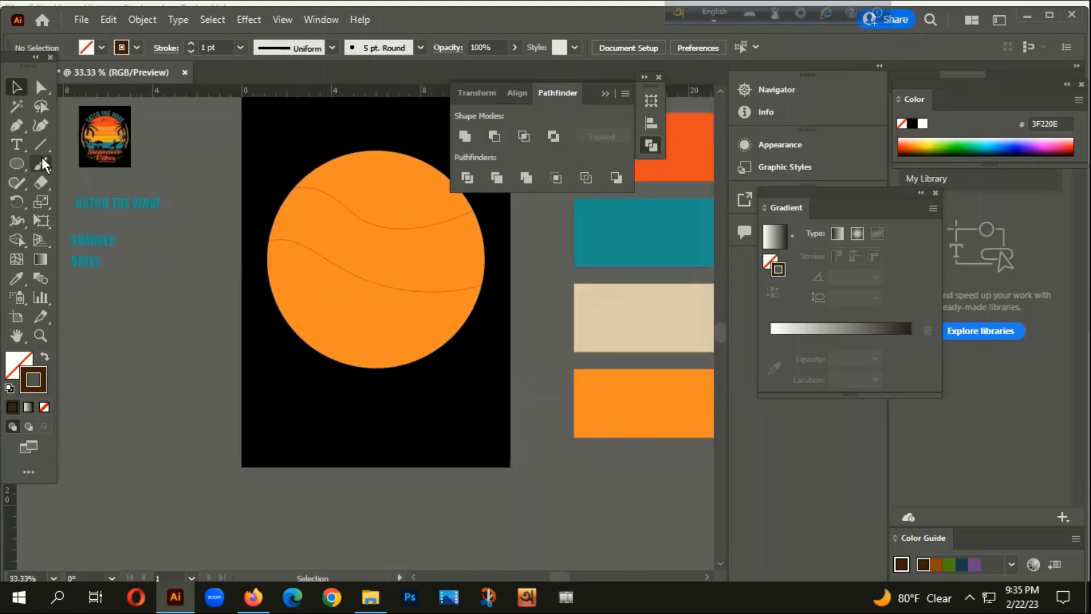
- Draw a third wave line across the lower part of the circle with the Pen tool, extending past both edges
{"action": "left_click", "coordinate": [17, 126]}
{"action": "scroll", "coordinate": [353, 279], "scroll_direction": "up", "scroll_amount": 1}
{"action": "left_click", "coordinate": [533, 358]}
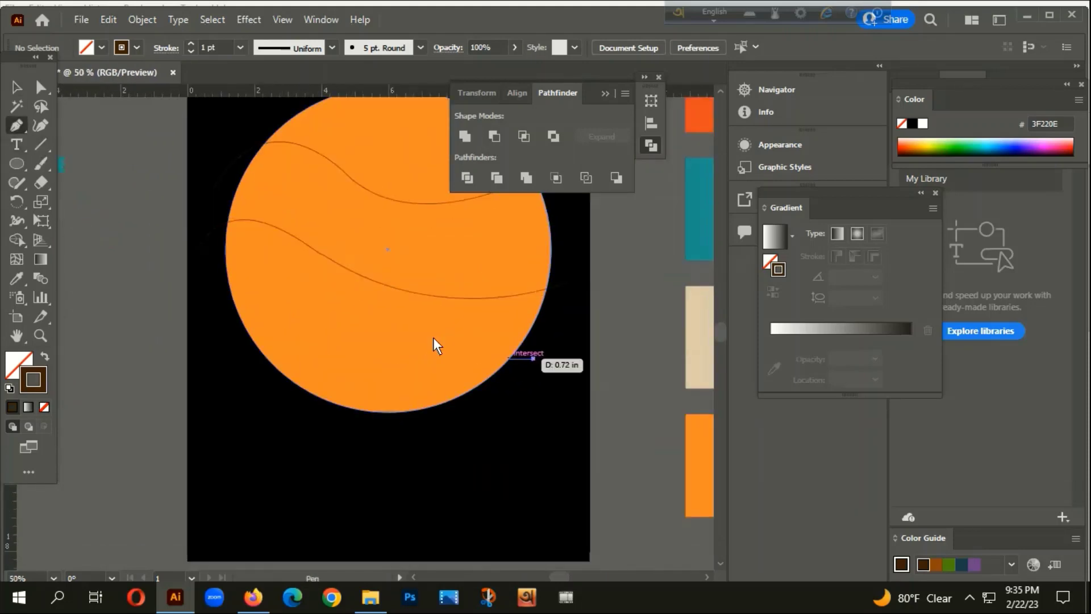
{"action": "left_click_drag", "start_coordinate": [327, 309], "coordinate": [267, 234]}
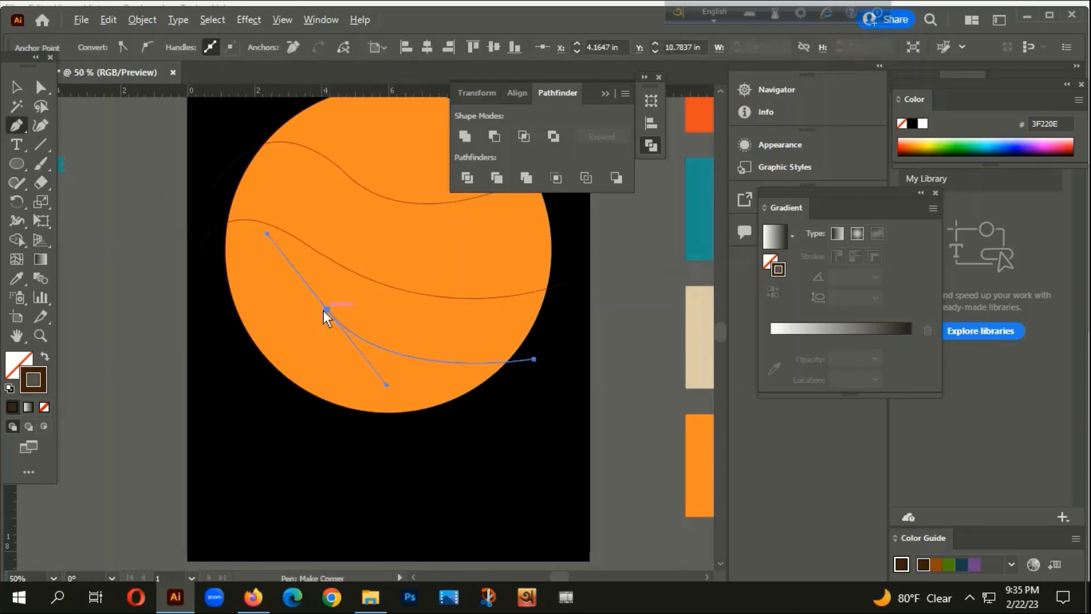
{"action": "left_click_drag", "start_coordinate": [326, 310], "coordinate": [195, 356]}
{"action": "key", "text": "v"}
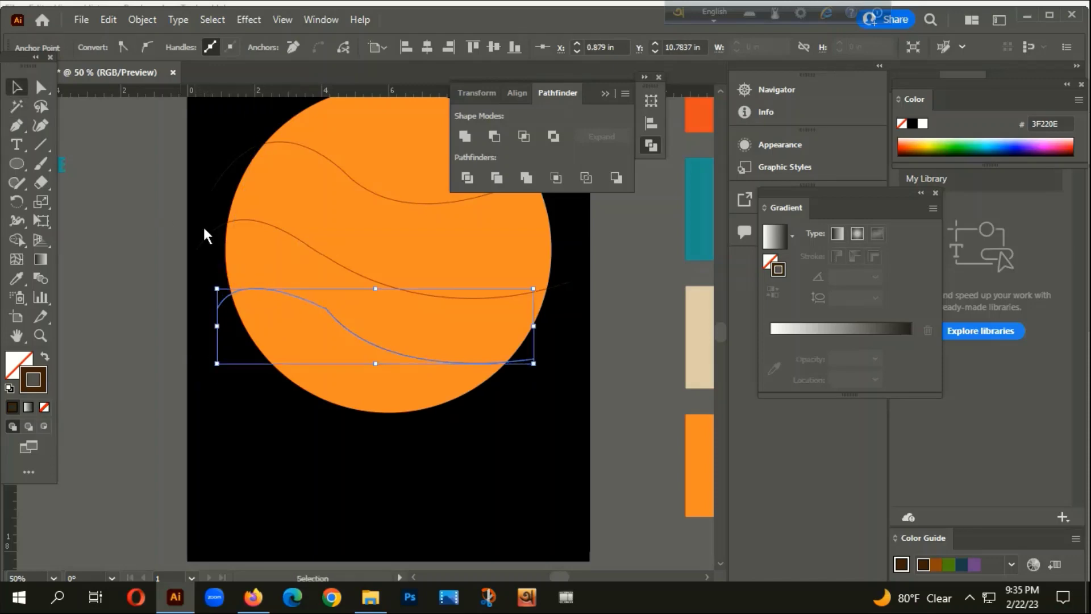
- Move the middle wave line slightly up on the circle and deselect it
{"action": "left_click", "coordinate": [202, 224]}
{"action": "left_click_drag", "start_coordinate": [408, 290], "coordinate": [409, 274]}
{"action": "left_click", "coordinate": [563, 352]}
{"action": "scroll", "coordinate": [541, 362], "scroll_direction": "down", "scroll_amount": 1}
{"action": "mouse_move", "coordinate": [580, 416]}
{"action": "left_mouse_down"}
{"action": "mouse_move", "coordinate": [524, 493]}
{"action": "mouse_move", "coordinate": [513, 486]}
{"action": "mouse_move", "coordinate": [571, 413]}
{"action": "left_mouse_up"}
- Select the three wave lines and combine them into one compound path
{"action": "scroll", "coordinate": [345, 299], "scroll_direction": "up", "scroll_amount": 2}
{"action": "left_click_drag", "start_coordinate": [287, 159], "coordinate": [298, 369]}
{"action": "key", "text": "ctrl+8"}
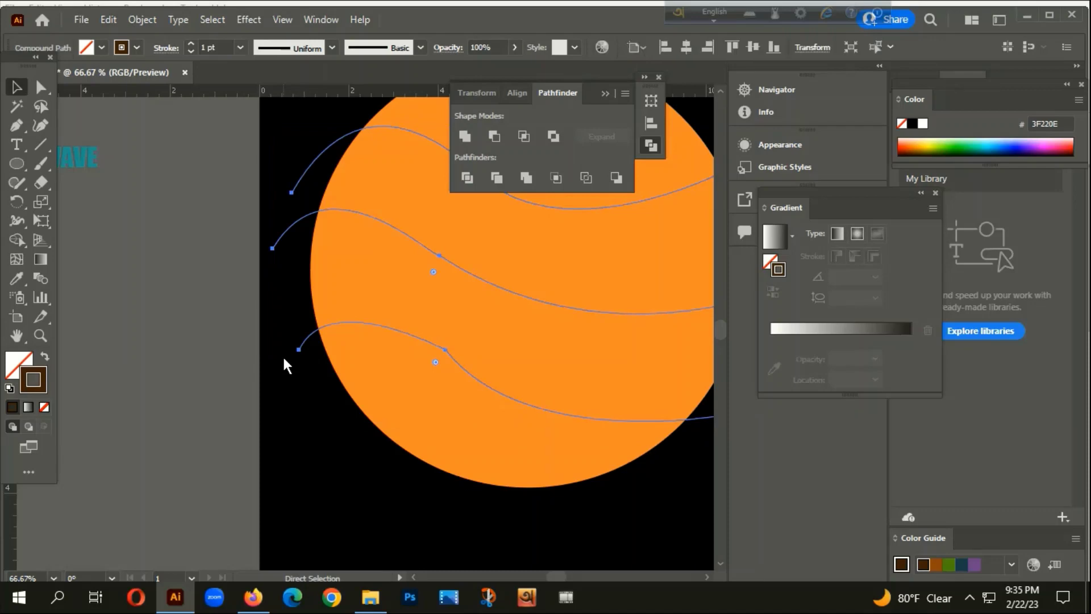
- Divide the circle along the wave lines with Pathfinder Divide and ungroup the resulting bands
{"action": "left_click_drag", "start_coordinate": [305, 460], "coordinate": [399, 127]}
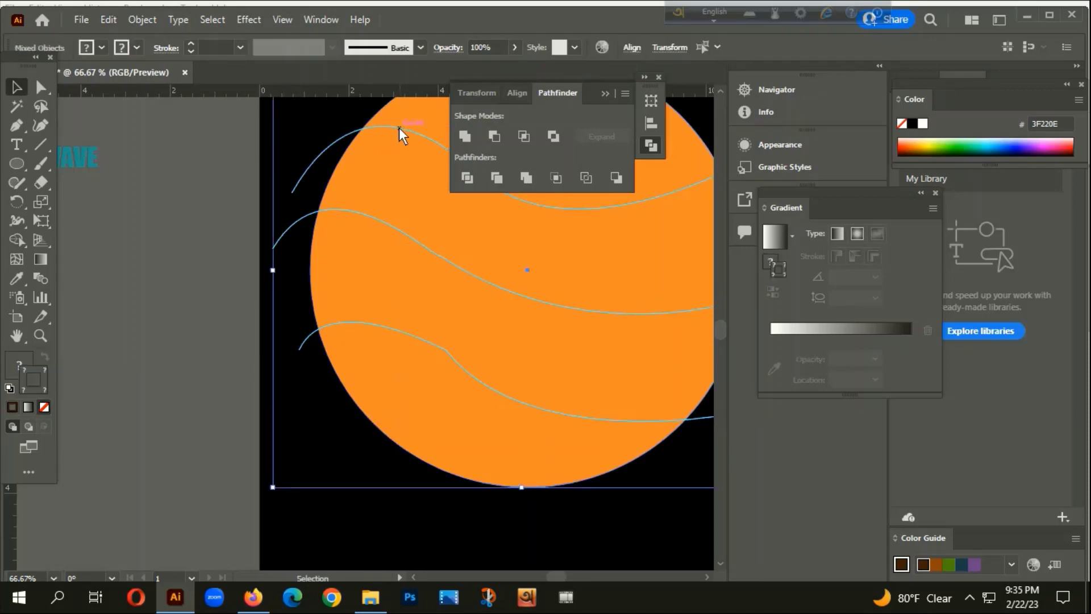
{"action": "left_click", "coordinate": [467, 178]}
{"action": "right_click", "coordinate": [404, 188]}
{"action": "left_click", "coordinate": [446, 343]}
{"action": "left_click", "coordinate": [289, 271]}
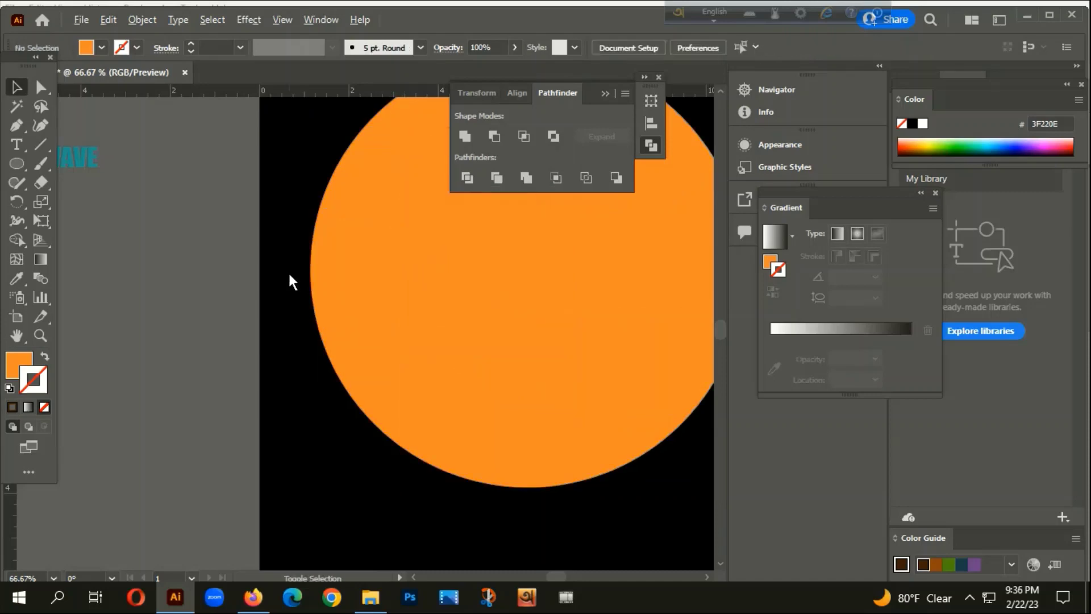
{"action": "key", "text": "ctrl+minus"}
{"action": "key", "text": "ctrl+minus"}
{"action": "scroll", "coordinate": [340, 398], "scroll_direction": "left", "scroll_amount": 3}
{"action": "scroll", "coordinate": [393, 427], "scroll_direction": "down", "scroll_amount": 1}
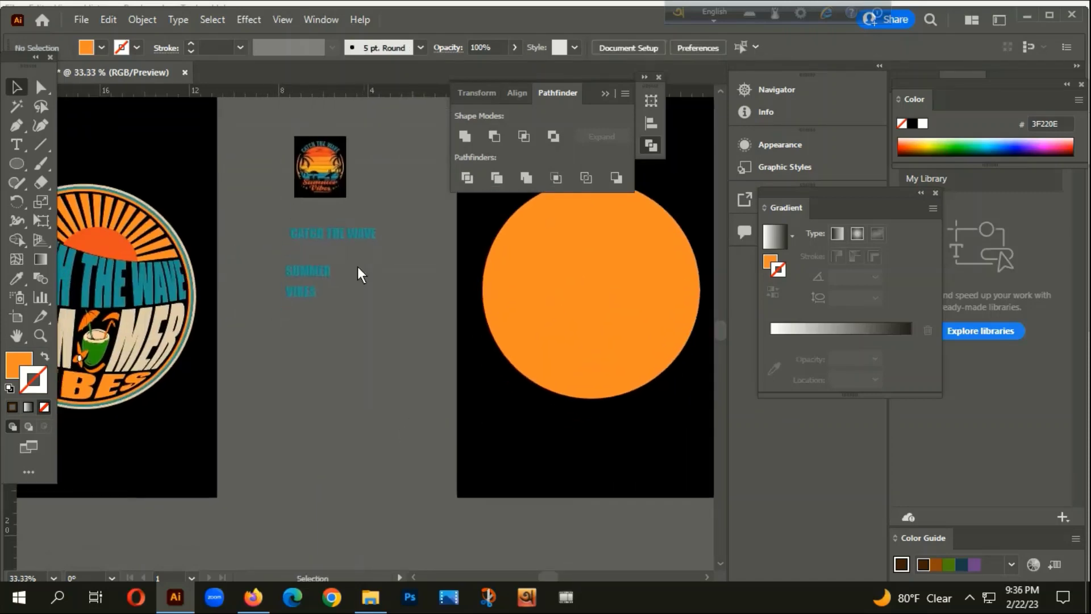
{"action": "left_click", "coordinate": [345, 235]}
{"action": "key", "text": "ctrl+minus"}
{"action": "key", "text": "ctrl+minus"}
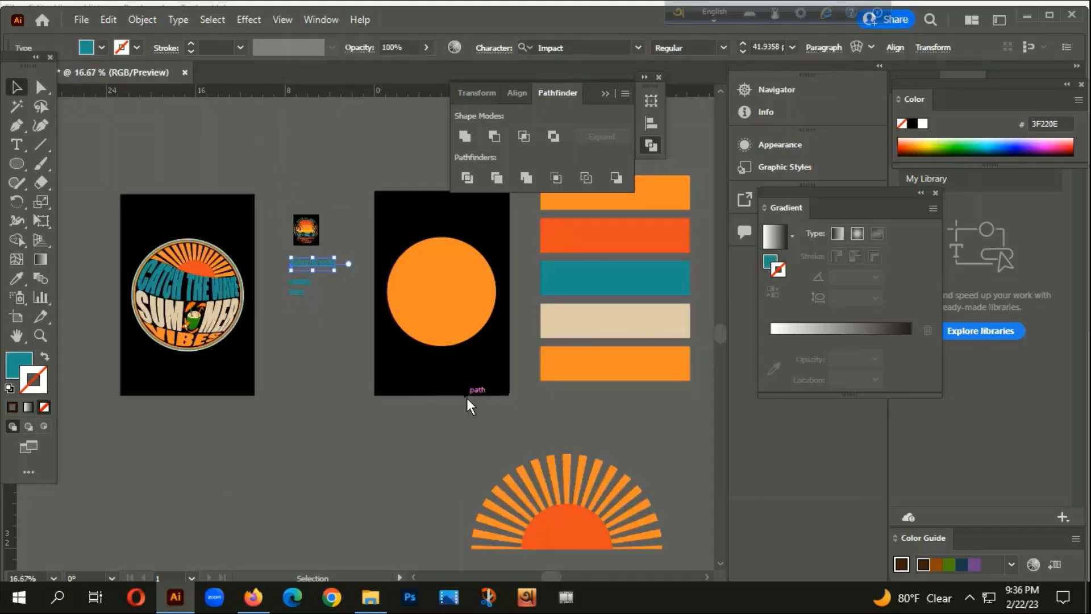
{"action": "left_click_drag", "start_coordinate": [466, 398], "coordinate": [370, 342]}
{"action": "left_click", "coordinate": [261, 251]}
- Move the half-sun with rays from below the artboard onto the top of the orange circle
{"action": "scroll", "coordinate": [359, 299], "scroll_direction": "down", "scroll_amount": 1}
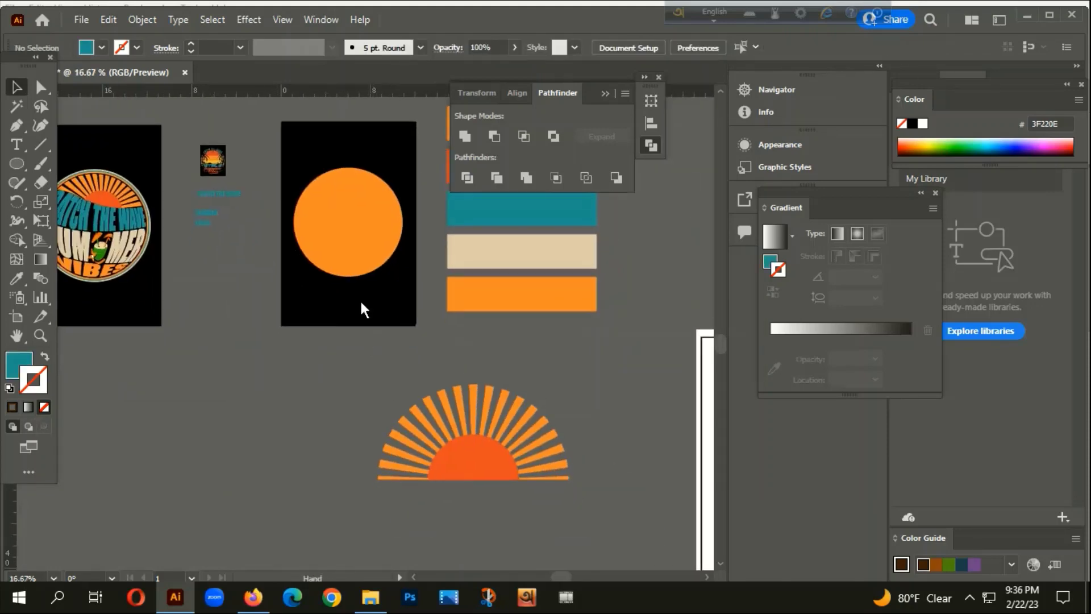
{"action": "left_click", "coordinate": [455, 435]}
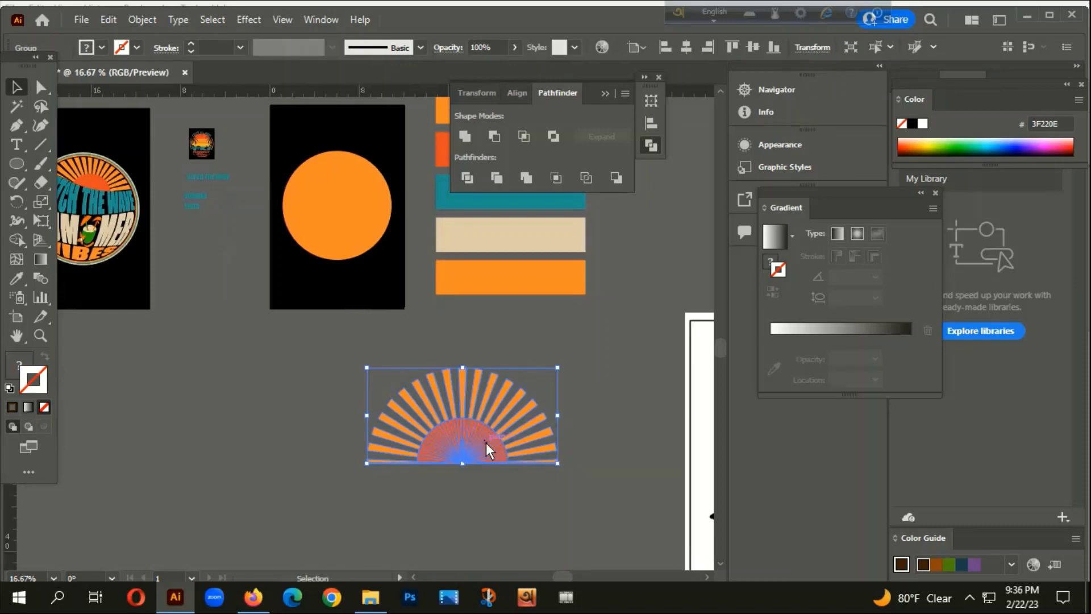
{"action": "left_click_drag", "start_coordinate": [486, 442], "coordinate": [363, 190]}
{"action": "key", "text": "ctrl+plus"}
{"action": "key", "text": "ctrl+plus"}
{"action": "key", "text": "ctrl+plus"}
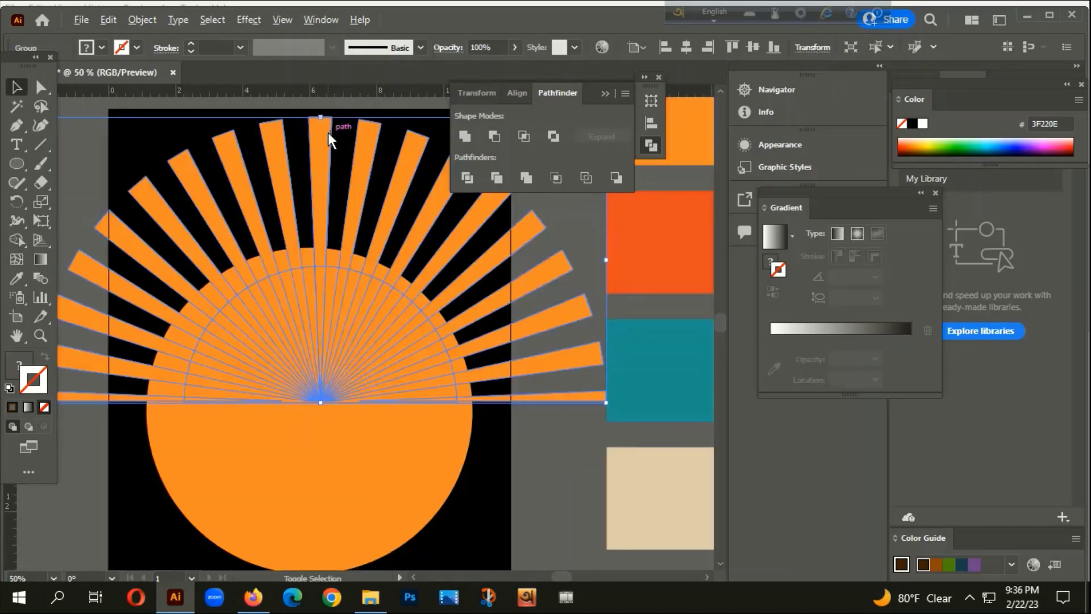
- Scale the half-sun proportionally to slightly narrower than the circle and position it behind the circle's top band
{"action": "left_click_drag", "start_coordinate": [324, 120], "coordinate": [322, 185]}
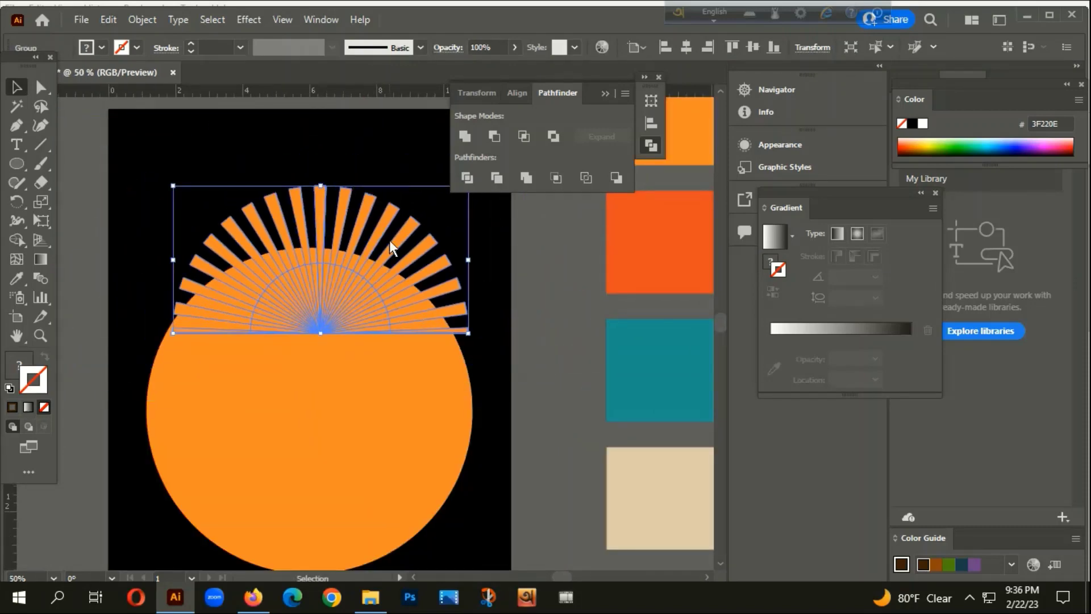
{"action": "key", "text": "ctrl+["}
{"action": "left_click", "coordinate": [389, 108]}
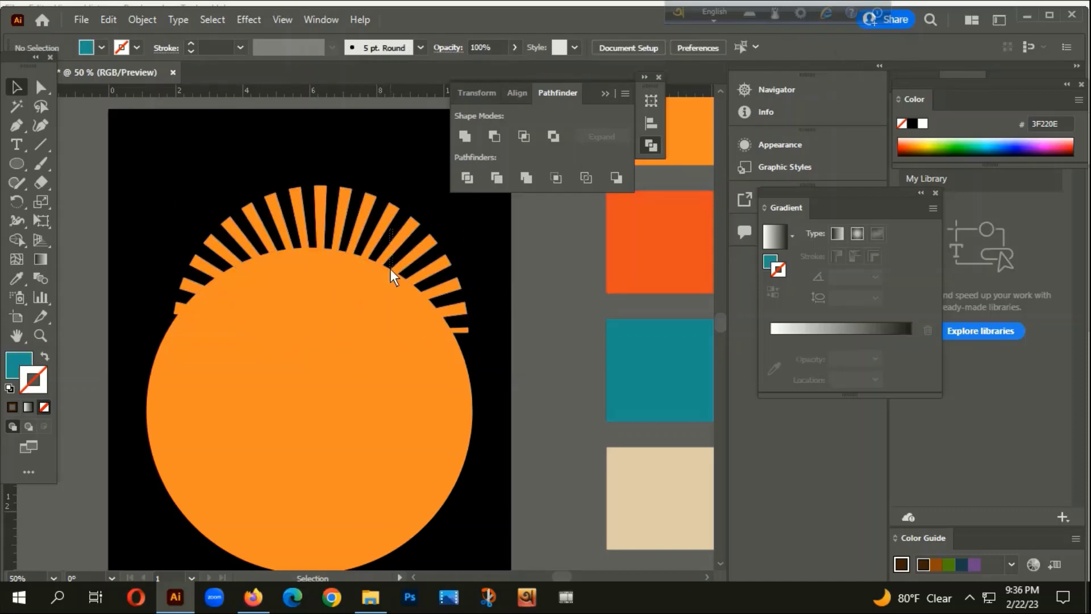
{"action": "left_click_drag", "start_coordinate": [391, 268], "coordinate": [394, 270]}
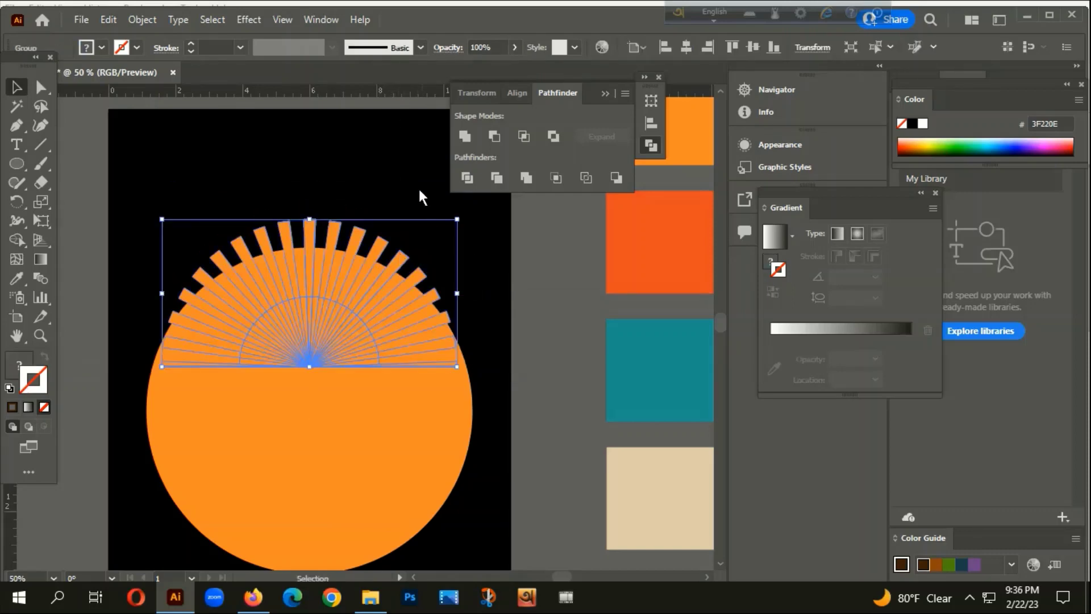
{"action": "key", "text": "ctrl+["}
- Clip the half-sun to the shape of the circle's top band with a clipping mask and deselect it
{"action": "left_click", "coordinate": [441, 309]}
{"action": "left_click", "coordinate": [408, 271]}
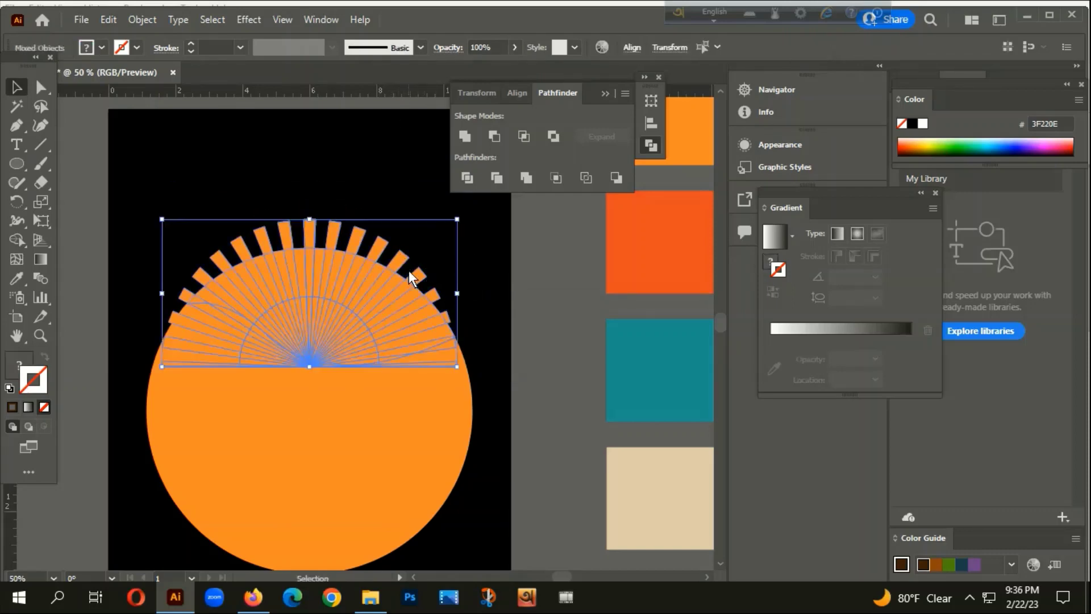
{"action": "right_click", "coordinate": [408, 271]}
{"action": "left_click", "coordinate": [480, 431]}
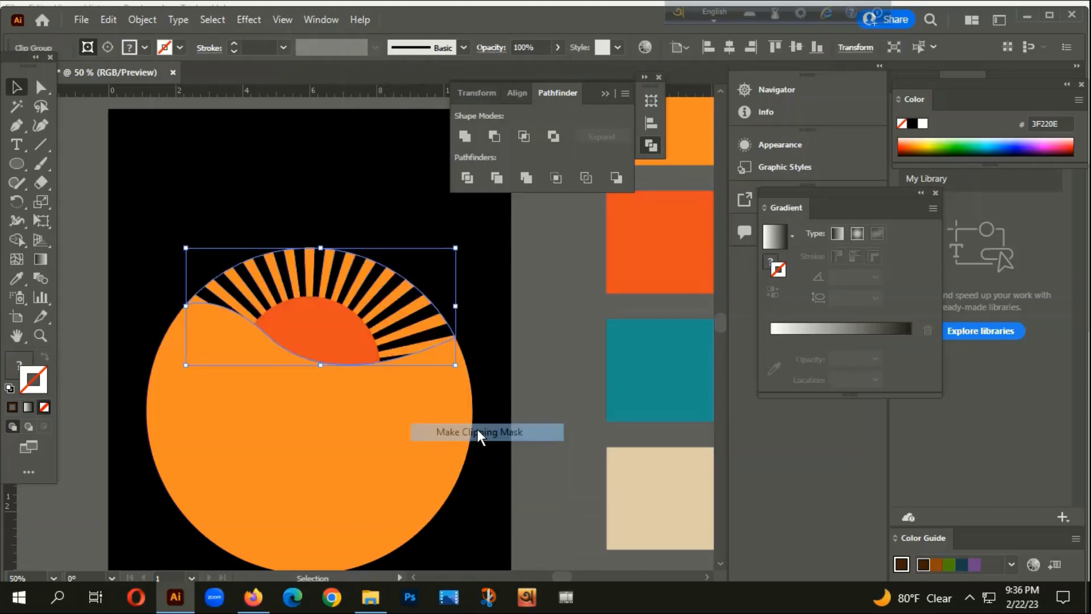
{"action": "left_click", "coordinate": [391, 145]}
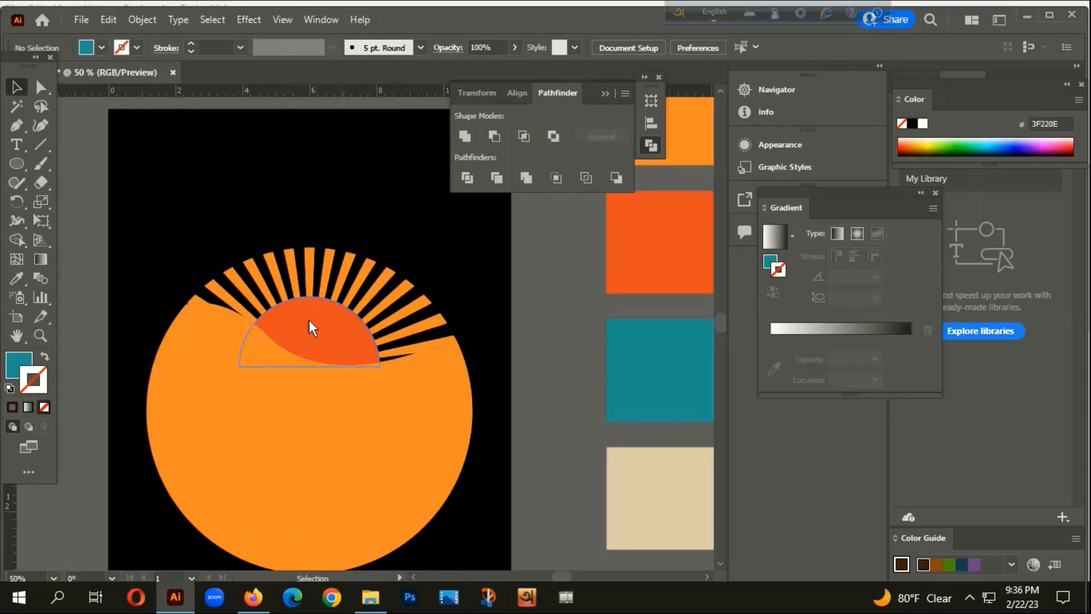
{"action": "scroll", "coordinate": [308, 319], "scroll_direction": "down", "scroll_amount": 2}
{"action": "left_click_drag", "start_coordinate": [301, 483], "coordinate": [463, 386]}
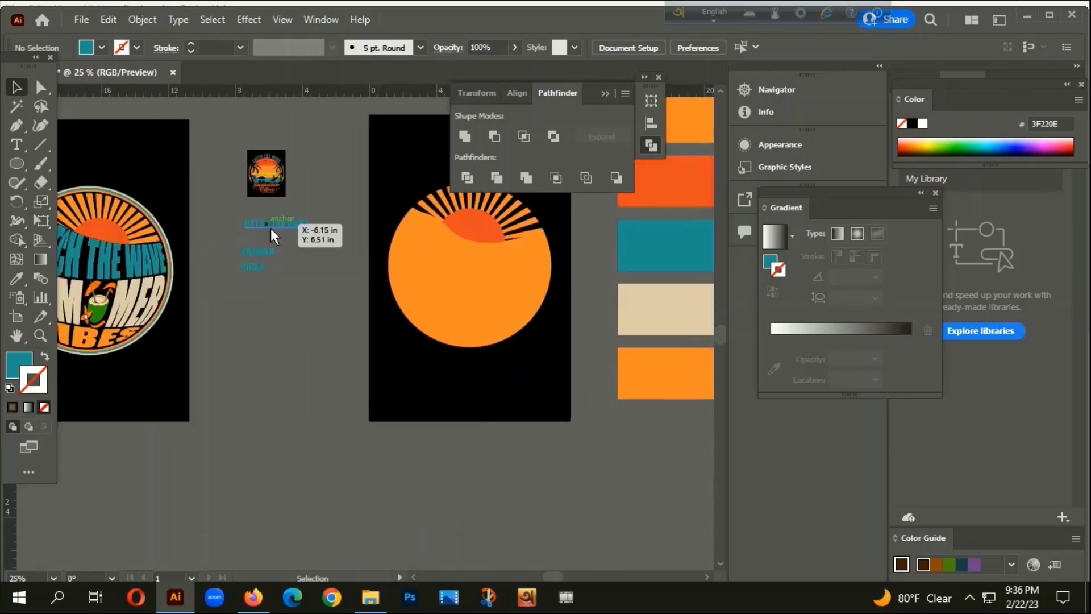
{"action": "scroll", "coordinate": [270, 227], "scroll_direction": "up", "scroll_amount": 2}
{"action": "left_click", "coordinate": [291, 216]}
{"action": "scroll", "coordinate": [306, 340], "scroll_direction": "up", "scroll_amount": 1}
{"action": "scroll", "coordinate": [251, 287], "scroll_direction": "right", "scroll_amount": 1}
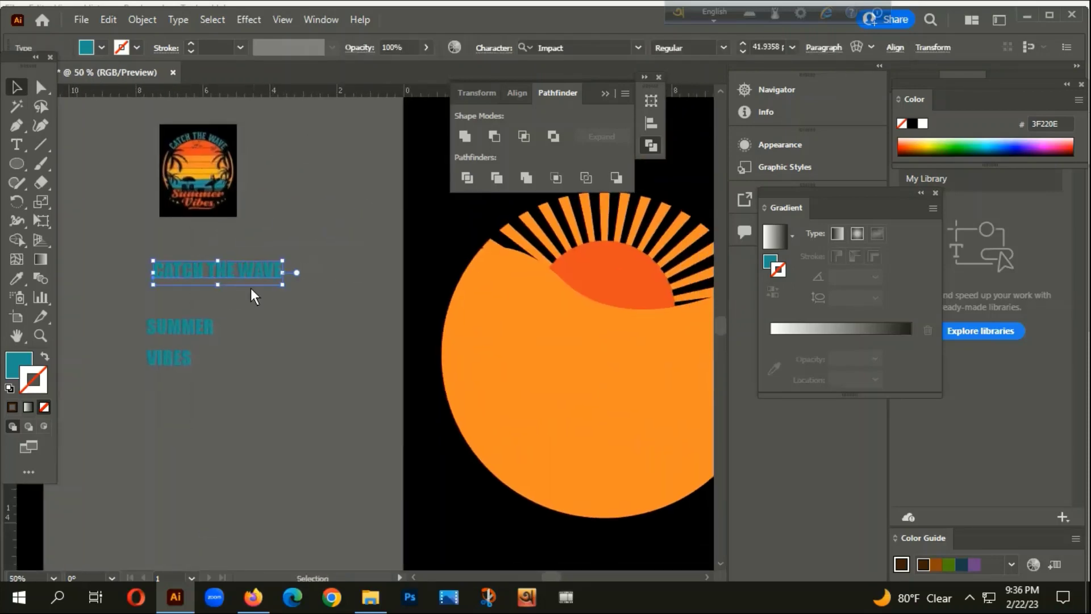
{"action": "right_click", "coordinate": [238, 270]}
{"action": "left_click", "coordinate": [155, 314]}
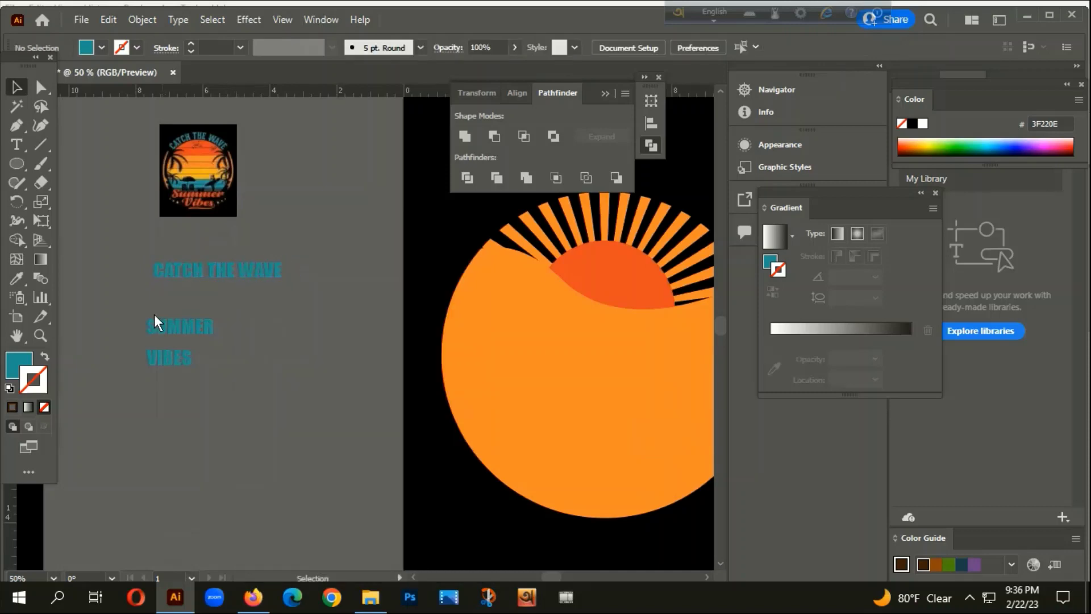
{"action": "left_click", "coordinate": [183, 359]}
{"action": "scroll", "coordinate": [190, 349], "scroll_direction": "down", "scroll_amount": 2}
{"action": "left_click_drag", "start_coordinate": [190, 349], "coordinate": [216, 341]}
{"action": "scroll", "coordinate": [240, 385], "scroll_direction": "up", "scroll_amount": 2}
- Convert the "CATCH THE WAVE" text to outlines
{"action": "left_click", "coordinate": [209, 265]}
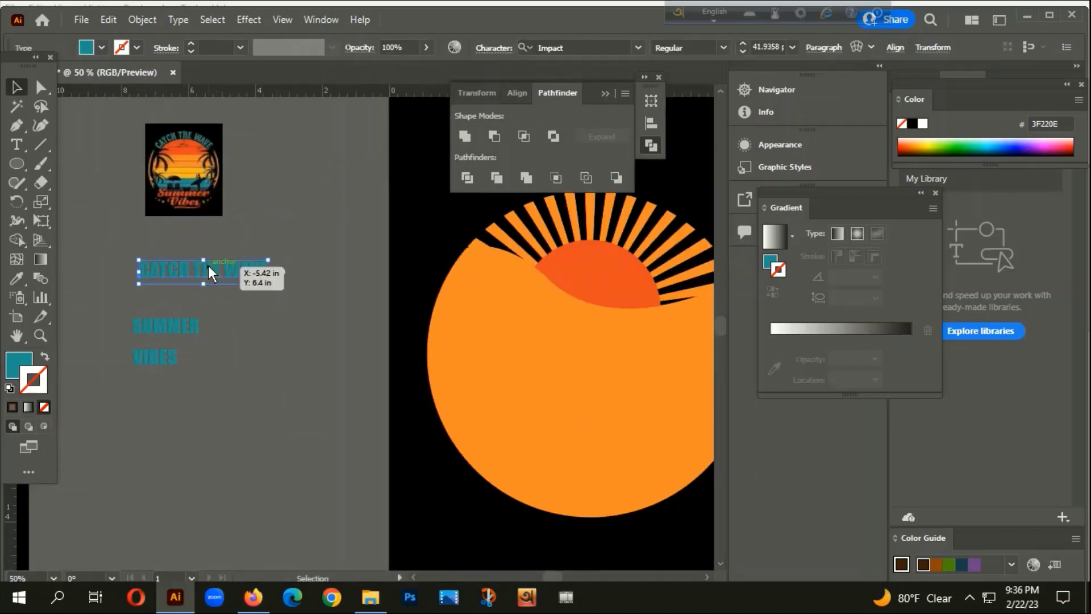
{"action": "right_click", "coordinate": [209, 265]}
{"action": "left_click", "coordinate": [280, 360]}
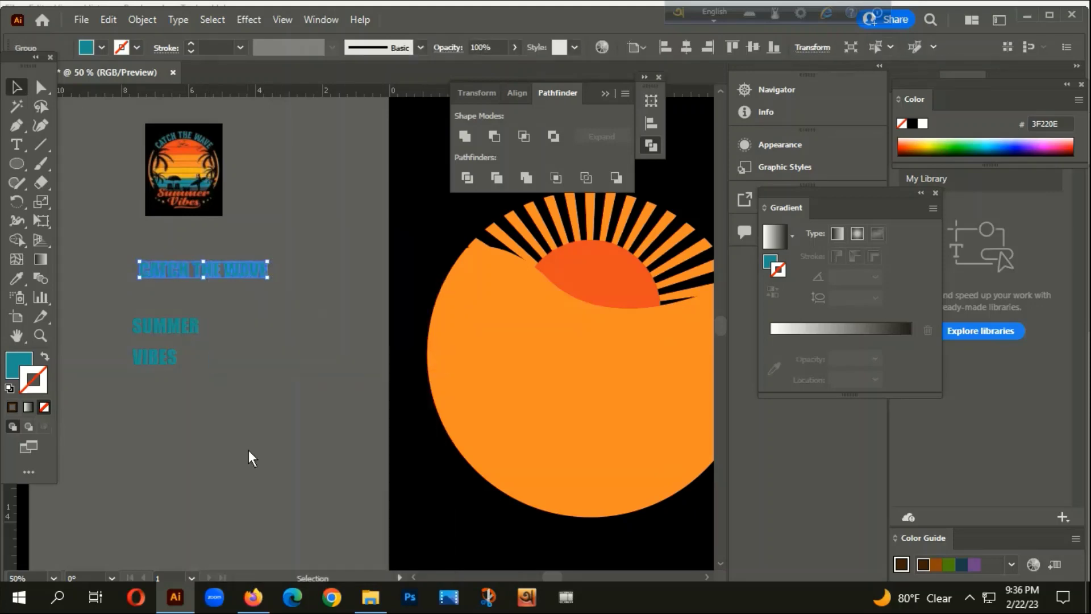
{"action": "left_click", "coordinate": [145, 458]}
- Cut the CATCH THE WAVE, SUMMER and VIBES lettering, select the circle pieces and paste the lettering back in place
{"action": "left_click_drag", "start_coordinate": [222, 241], "coordinate": [222, 234]}
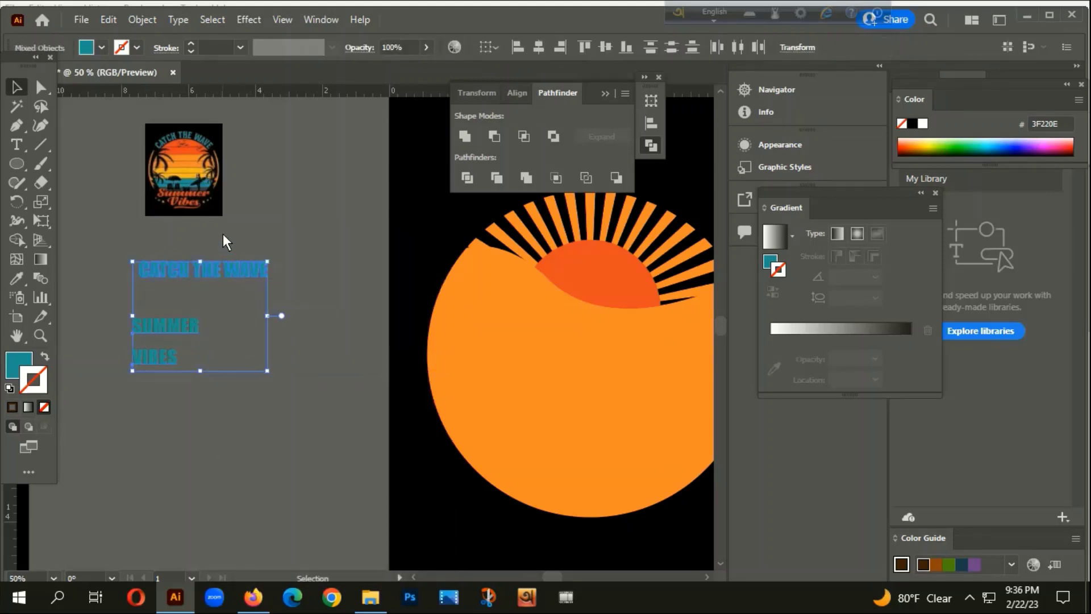
{"action": "key", "text": "ctrl+x"}
{"action": "left_click", "coordinate": [472, 410]}
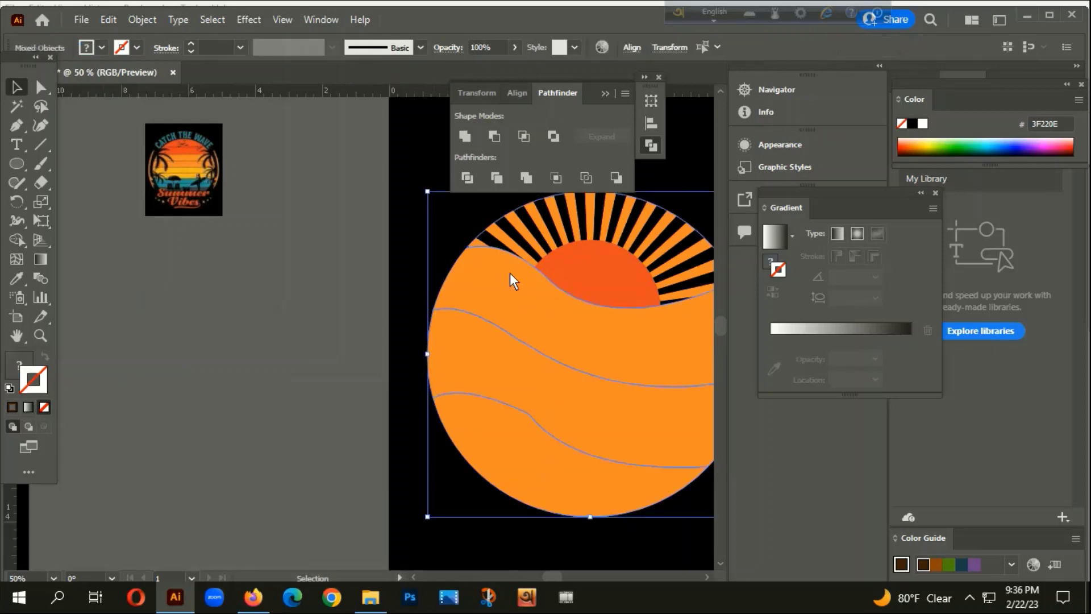
{"action": "key", "text": "a"}
{"action": "key", "text": "ctrl+f"}
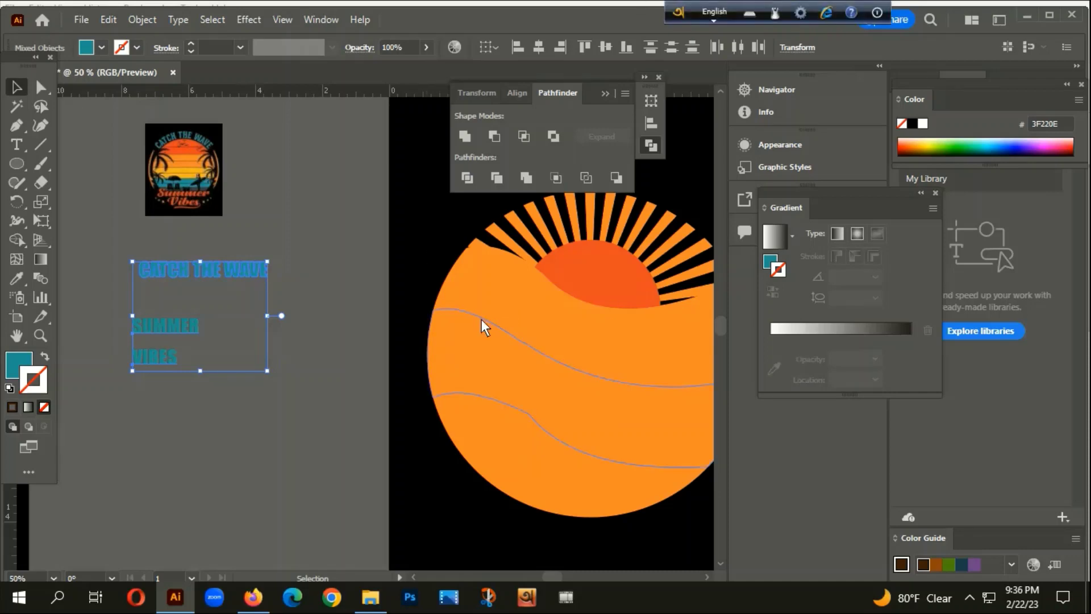
- Fill the CATCH THE WAVE outlines with the teal 289C93 sampled from the color swatch rectangle and deselect them
{"action": "scroll", "coordinate": [482, 319], "scroll_direction": "down", "scroll_amount": 1}
{"action": "left_click", "coordinate": [377, 326]}
{"action": "left_click", "coordinate": [297, 251]}
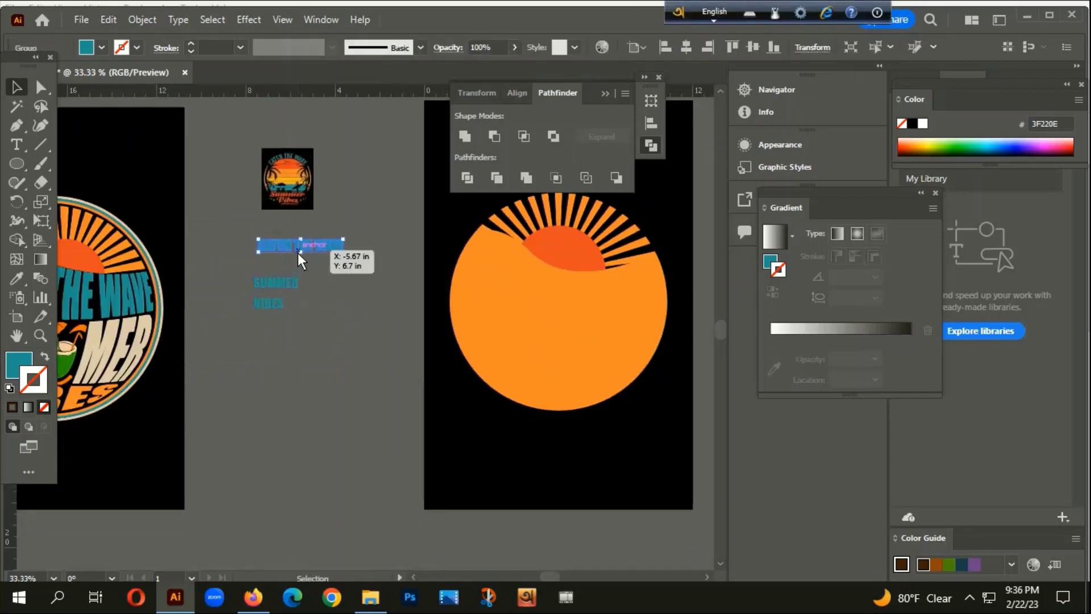
{"action": "scroll", "coordinate": [371, 366], "scroll_direction": "right", "scroll_amount": 5}
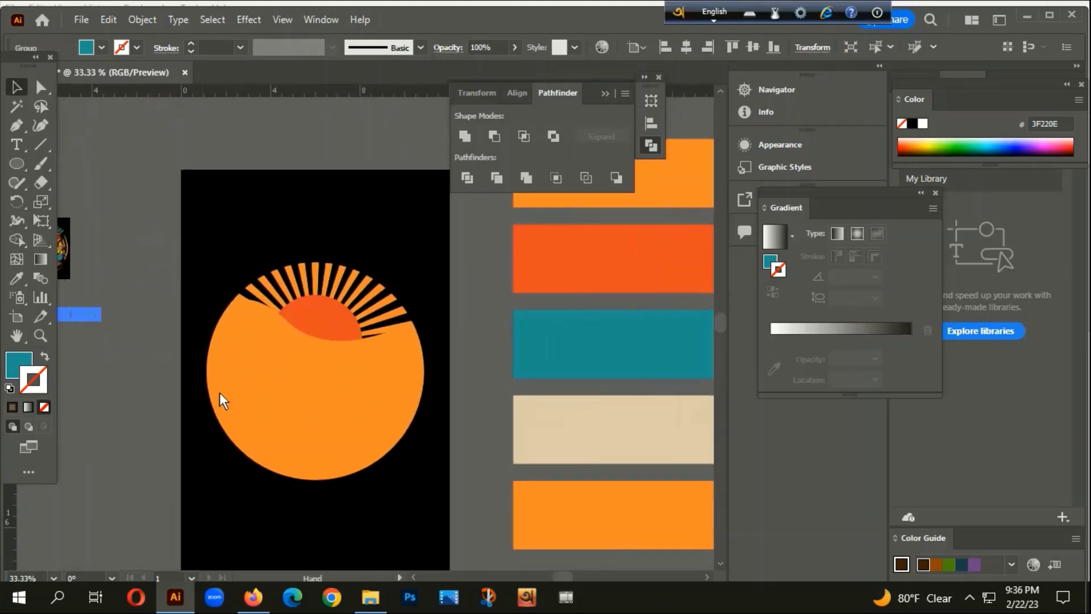
{"action": "key", "text": "i"}
{"action": "left_click", "coordinate": [643, 309]}
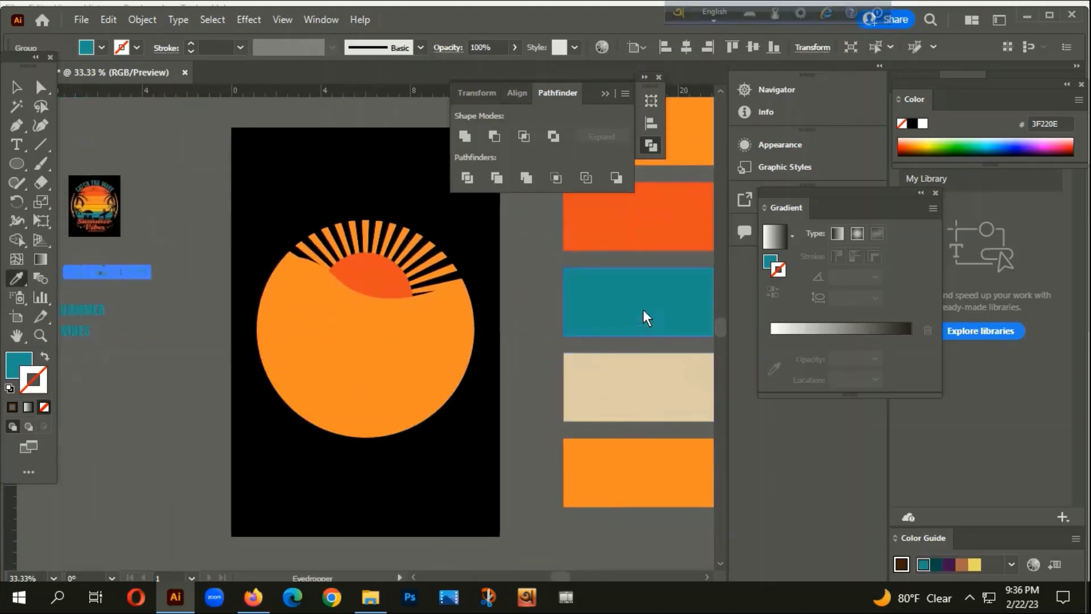
{"action": "double_click", "coordinate": [11, 370]}
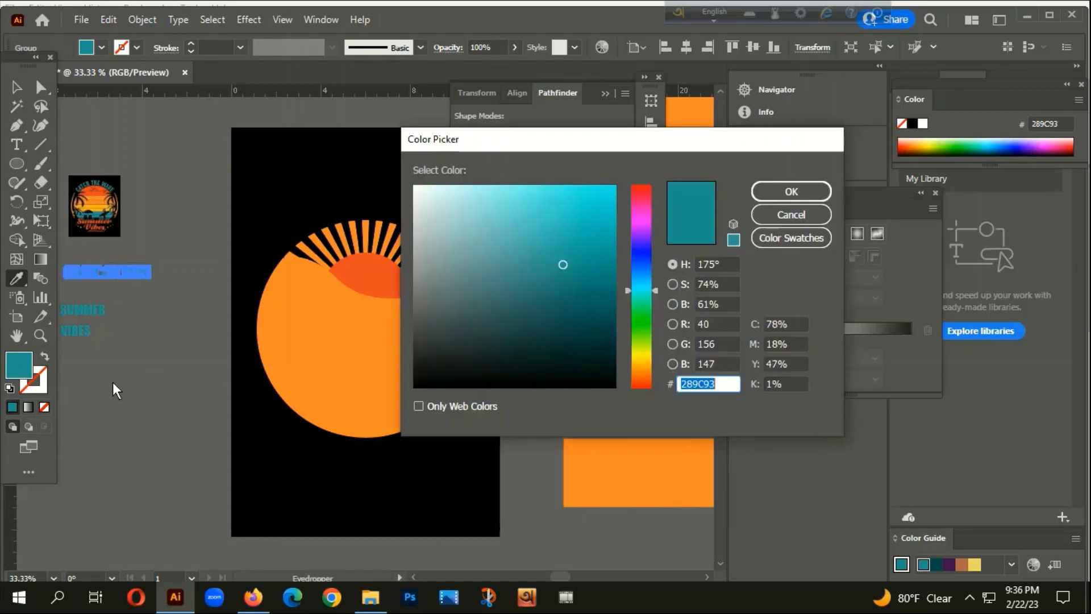
{"action": "left_click", "coordinate": [791, 196]}
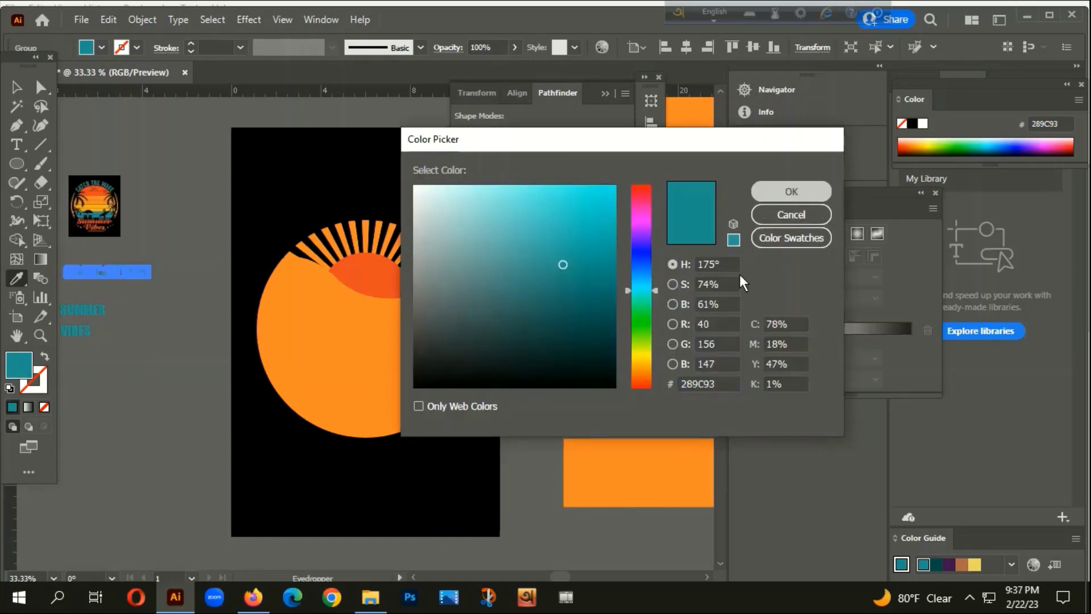
{"action": "key", "text": "ctrl+minus"}
{"action": "scroll", "coordinate": [486, 271], "scroll_direction": "up", "scroll_amount": 3}
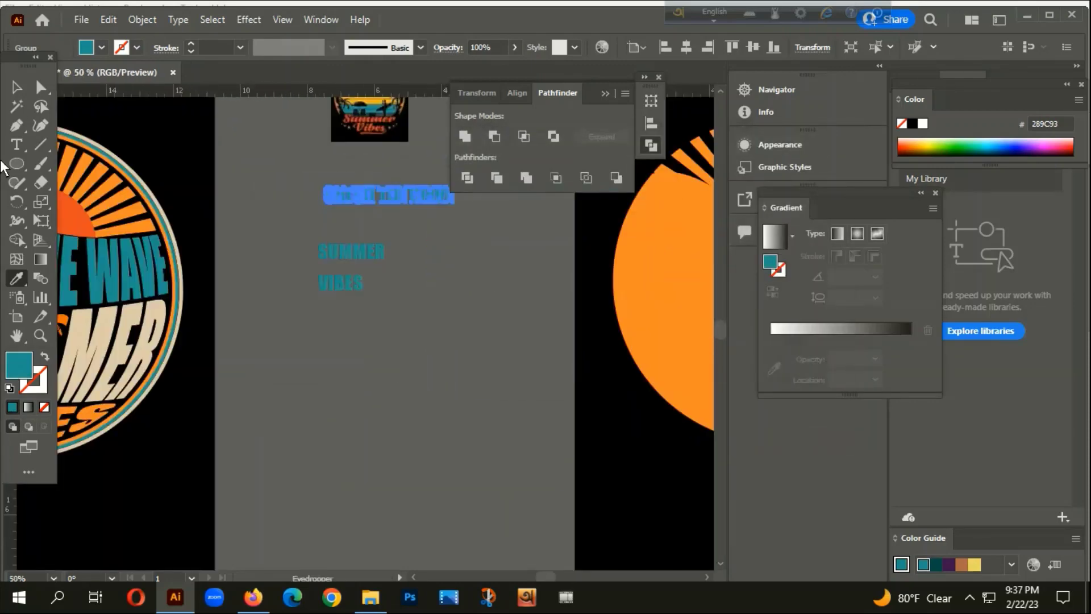
{"action": "left_click", "coordinate": [16, 86]}
{"action": "left_click", "coordinate": [483, 297]}
{"action": "scroll", "coordinate": [482, 296], "scroll_direction": "right", "scroll_amount": 5}
{"action": "scroll", "coordinate": [482, 297], "scroll_direction": "up", "scroll_amount": 1}
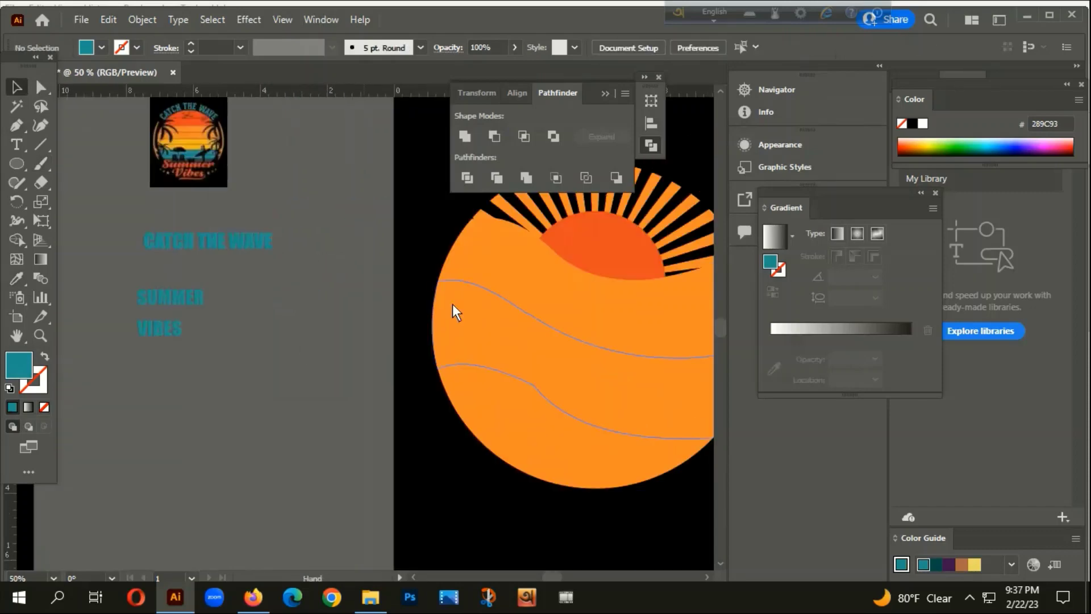
{"action": "left_click", "coordinate": [203, 243]}
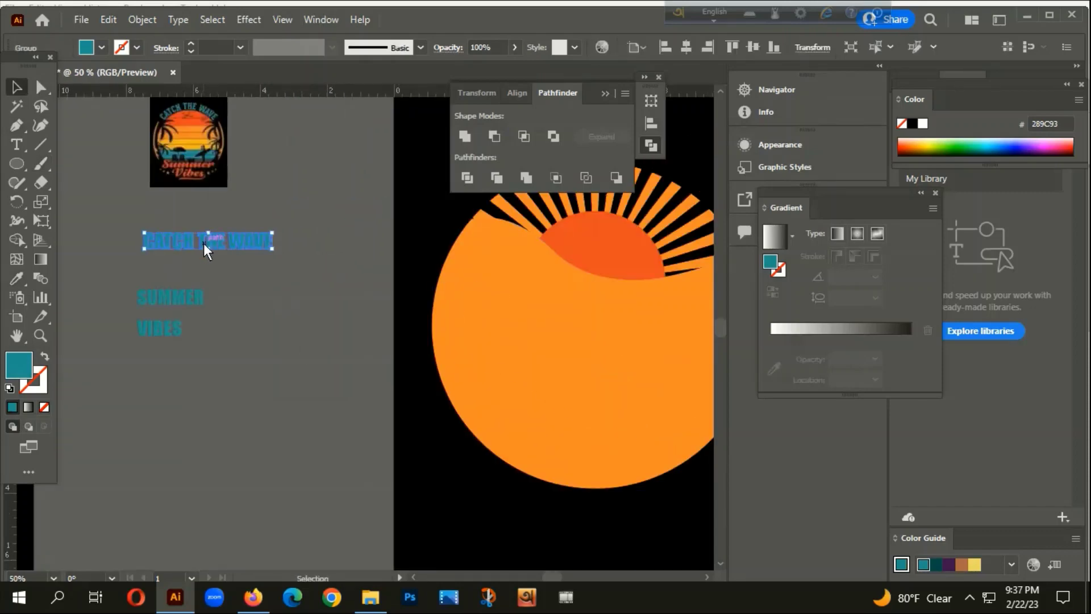
{"action": "left_click", "coordinate": [535, 287], "text": "shift"}
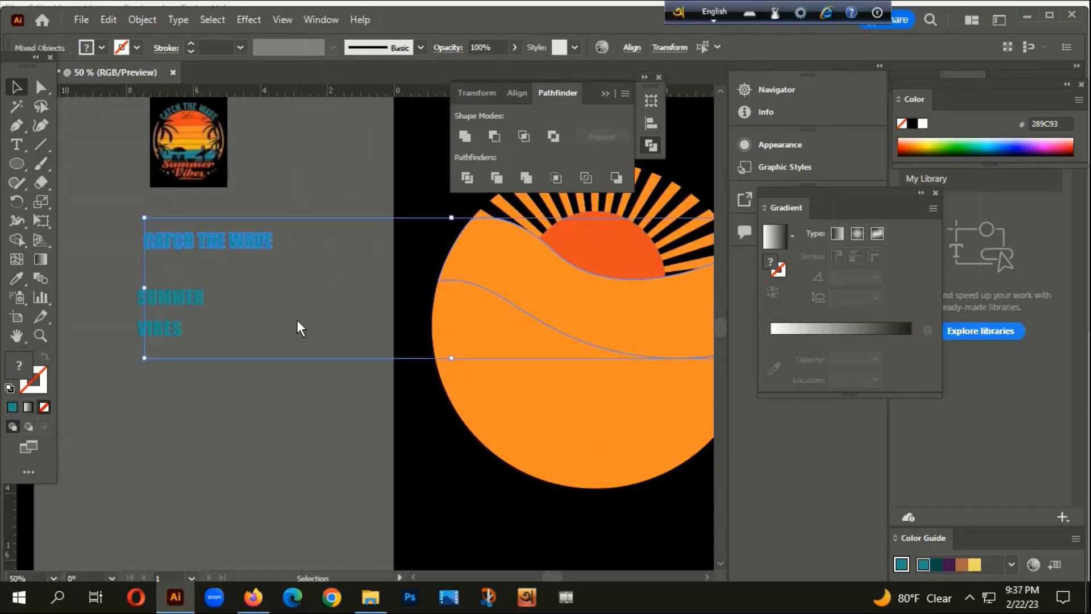
{"action": "left_click", "coordinate": [300, 322]}
- Fit the CATCH THE WAVE lettering into the upper wave band by envelope distorting it with the top object, and deselect it
{"action": "key", "text": "ctrl+minus"}
{"action": "scroll", "coordinate": [335, 352], "scroll_direction": "right", "scroll_amount": 2}
{"action": "left_click", "coordinate": [360, 282]}
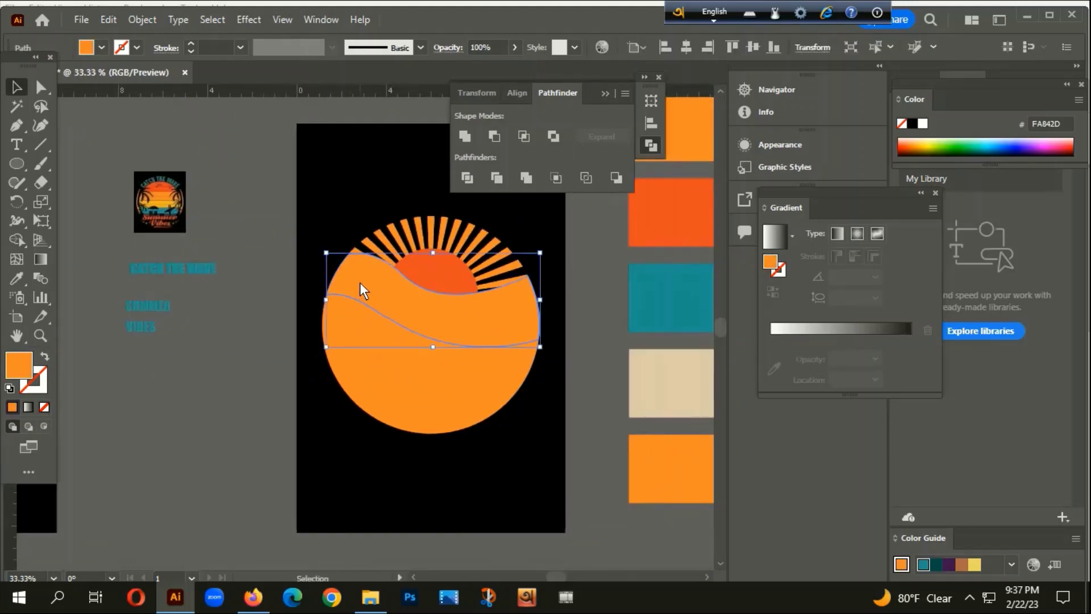
{"action": "left_click", "coordinate": [165, 267], "text": "shift"}
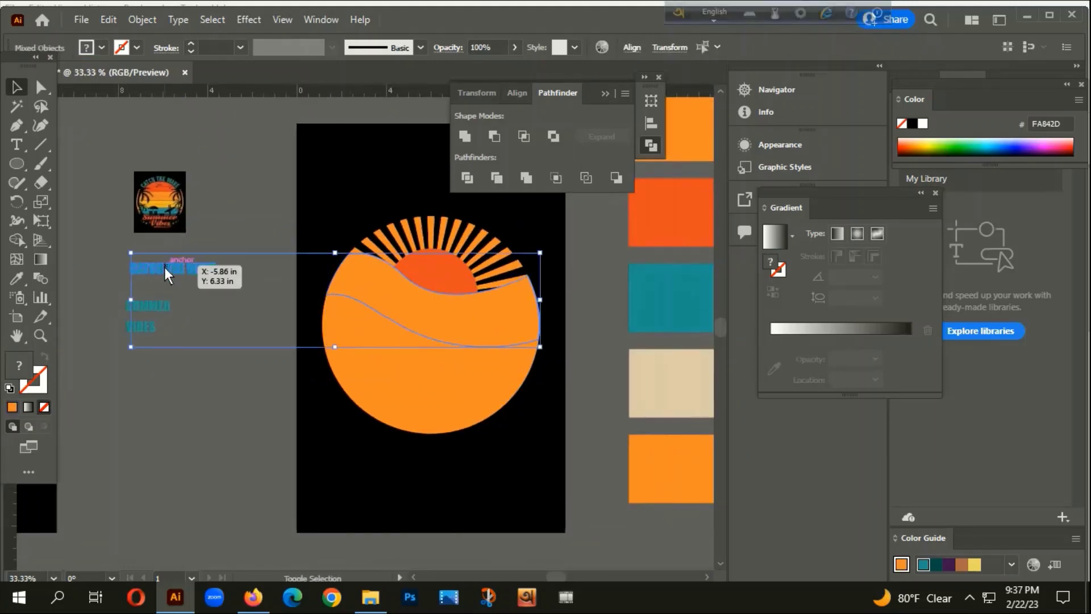
{"action": "left_click", "coordinate": [143, 21]}
{"action": "mouse_move", "coordinate": [237, 474]}
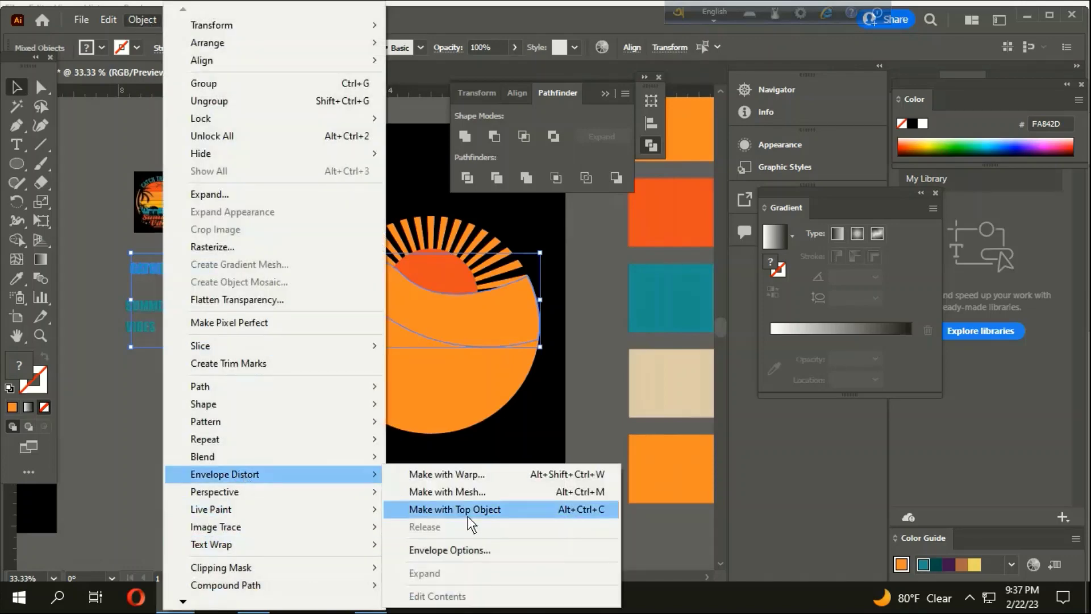
{"action": "left_click", "coordinate": [470, 511]}
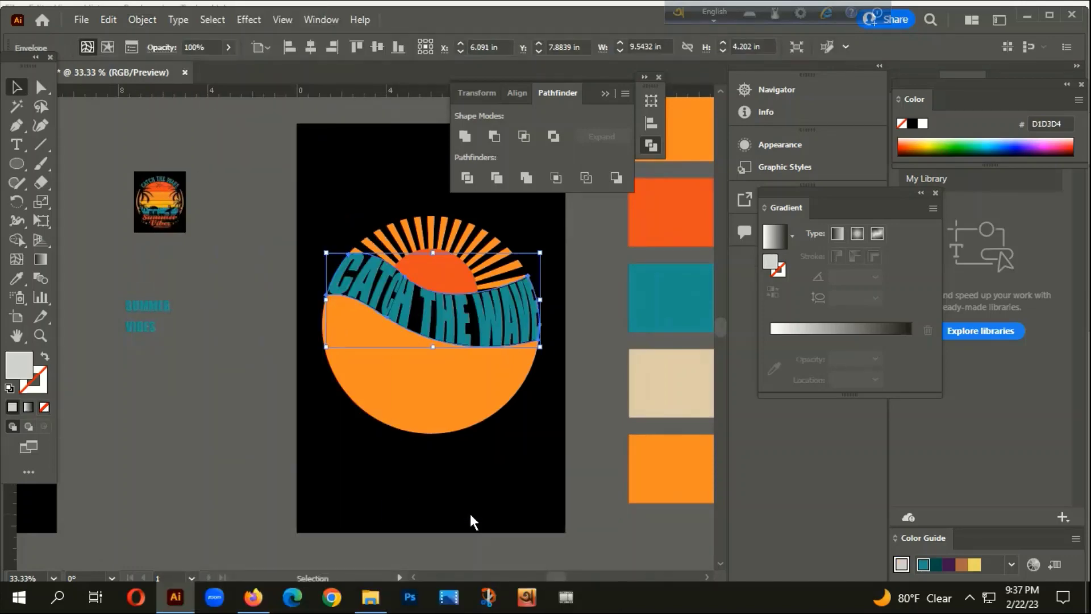
{"action": "scroll", "coordinate": [499, 274], "scroll_direction": "up", "scroll_amount": 3}
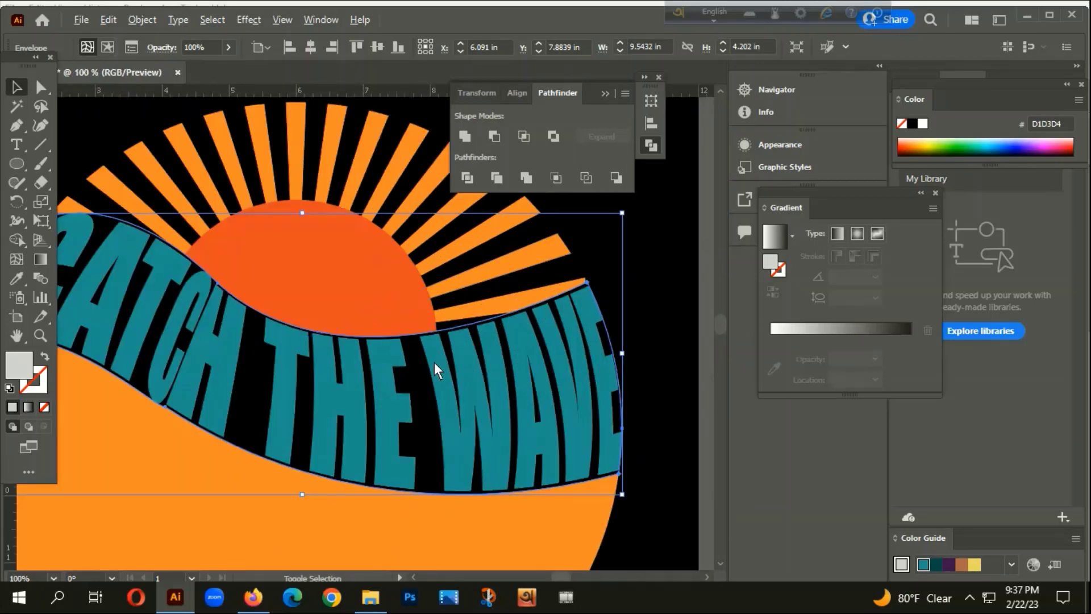
{"action": "scroll", "coordinate": [434, 367], "scroll_direction": "down", "scroll_amount": 2}
{"action": "scroll", "coordinate": [411, 394], "scroll_direction": "down", "scroll_amount": 2}
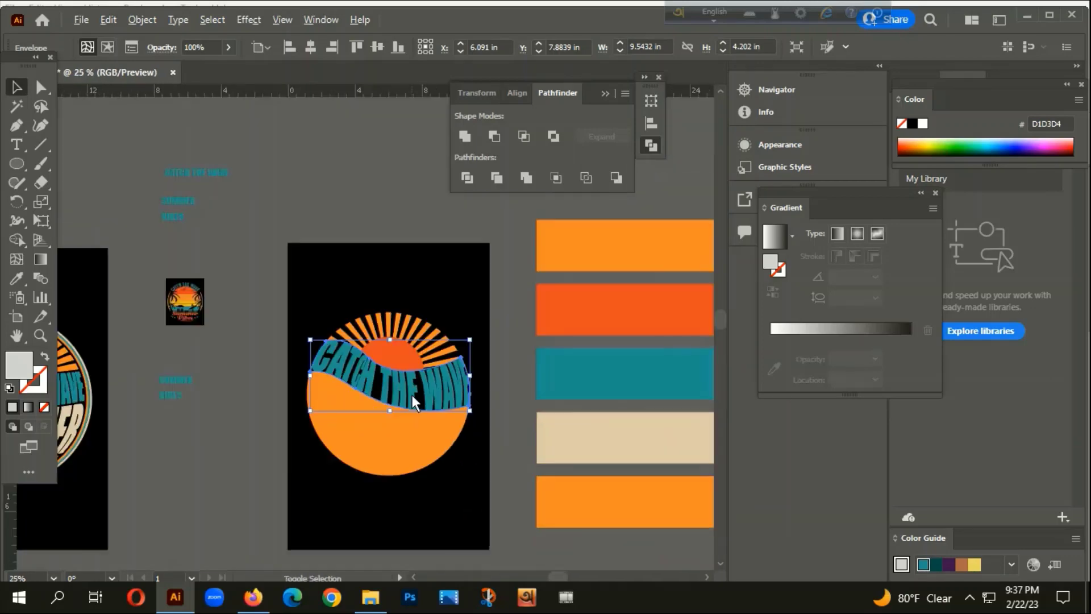
{"action": "scroll", "coordinate": [475, 428], "scroll_direction": "down", "scroll_amount": 2}
{"action": "left_click", "coordinate": [292, 400]}
- Place a copy of the SUMMER text in the blank area below the artboards
{"action": "left_click_drag", "start_coordinate": [292, 400], "coordinate": [405, 369]}
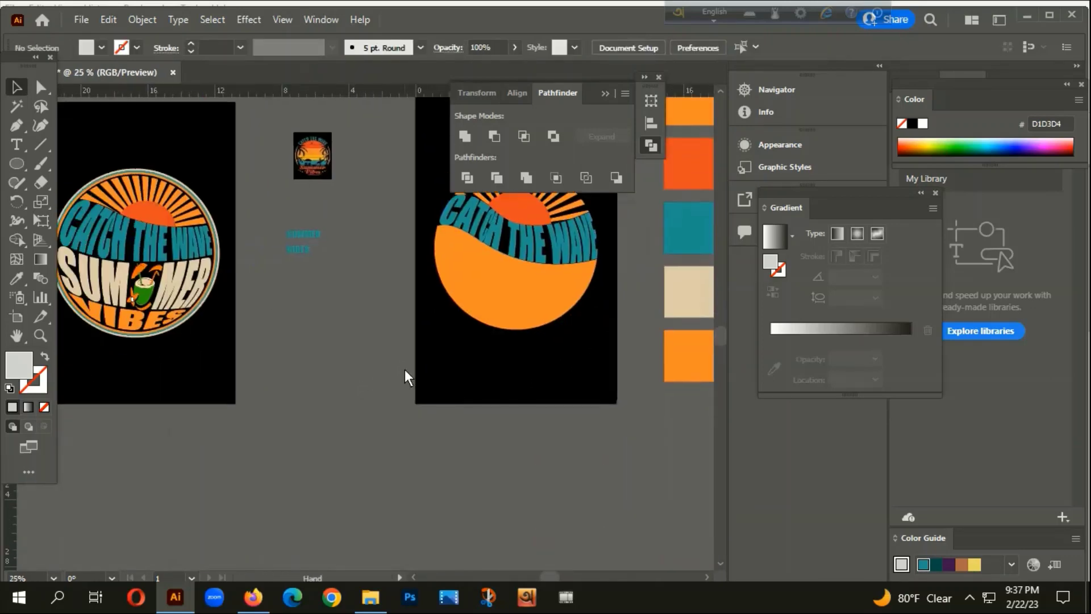
{"action": "scroll", "coordinate": [305, 268], "scroll_direction": "down", "scroll_amount": 1}
{"action": "scroll", "coordinate": [301, 271], "scroll_direction": "up", "scroll_amount": 7}
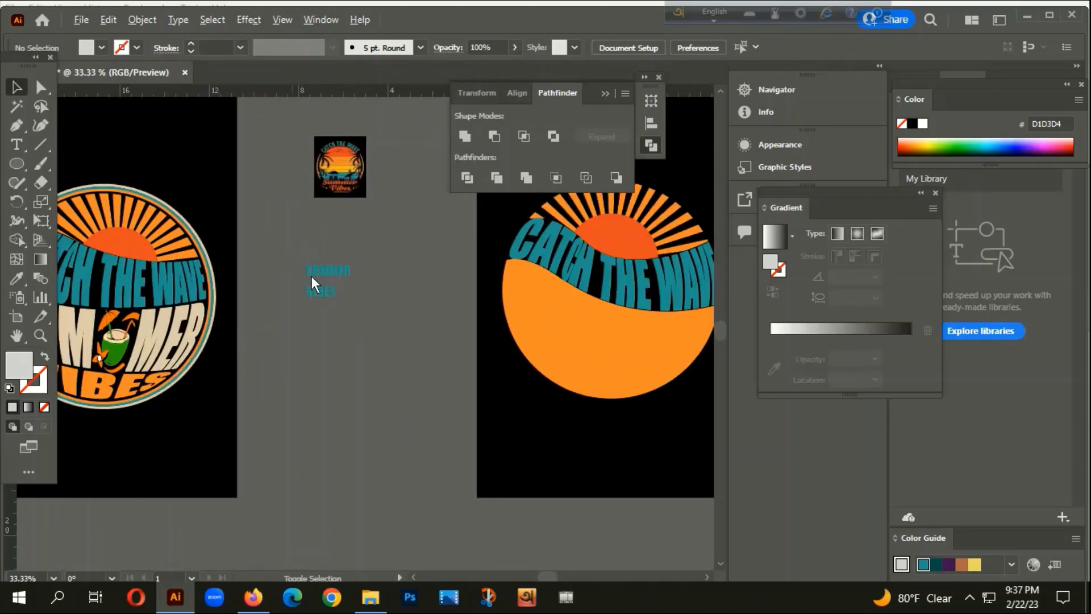
{"action": "left_click", "coordinate": [346, 233]}
{"action": "scroll", "coordinate": [345, 237], "scroll_direction": "down", "scroll_amount": 4}
{"action": "left_click_drag", "start_coordinate": [345, 235], "coordinate": [345, 510]}
{"action": "left_click_drag", "start_coordinate": [469, 259], "coordinate": [380, 230]}
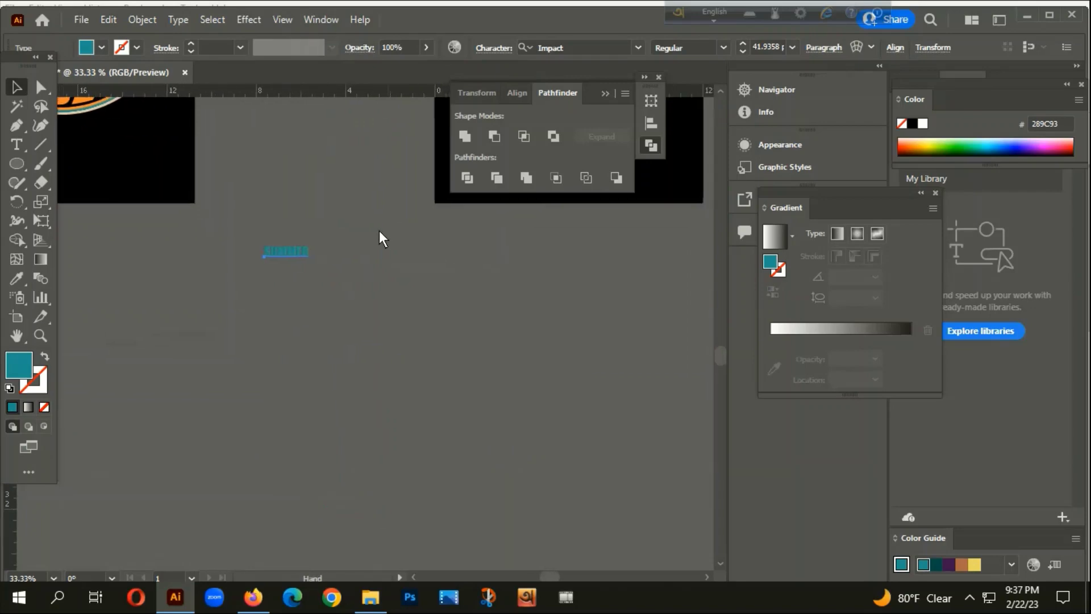
- Examine the coconut drink line drawing and the rough black line across its lower edge
{"action": "scroll", "coordinate": [255, 310], "scroll_direction": "down", "scroll_amount": 2}
{"action": "left_click_drag", "start_coordinate": [423, 399], "coordinate": [201, 399]}
{"action": "scroll", "coordinate": [586, 339], "scroll_direction": "down", "scroll_amount": 2}
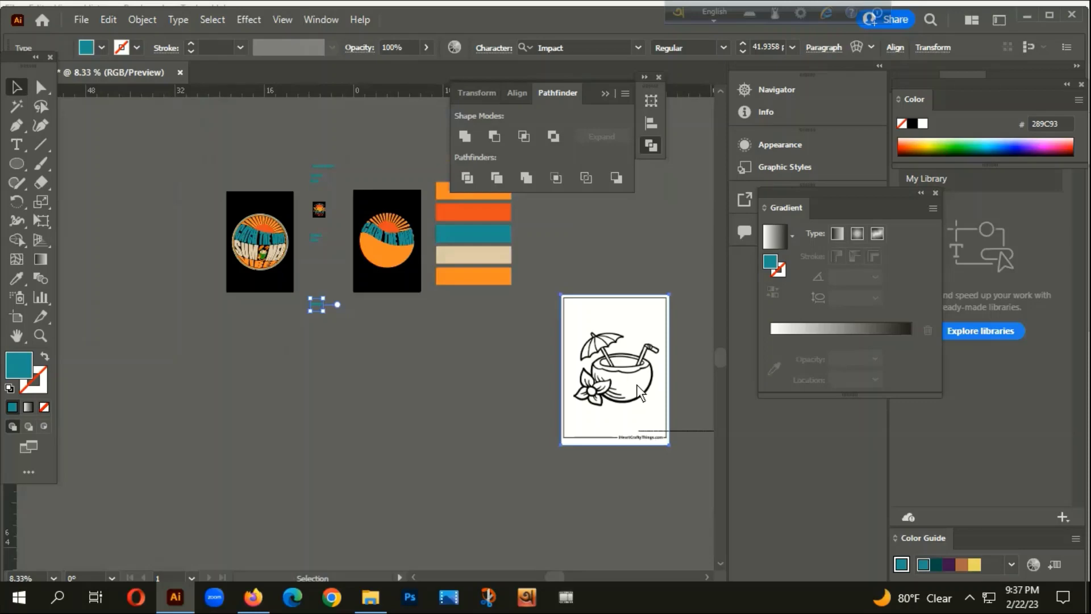
{"action": "left_click", "coordinate": [528, 480]}
{"action": "scroll", "coordinate": [391, 379], "scroll_direction": "down", "scroll_amount": 2}
{"action": "scroll", "coordinate": [391, 378], "scroll_direction": "right", "scroll_amount": 5}
{"action": "scroll", "coordinate": [264, 320], "scroll_direction": "up", "scroll_amount": 4}
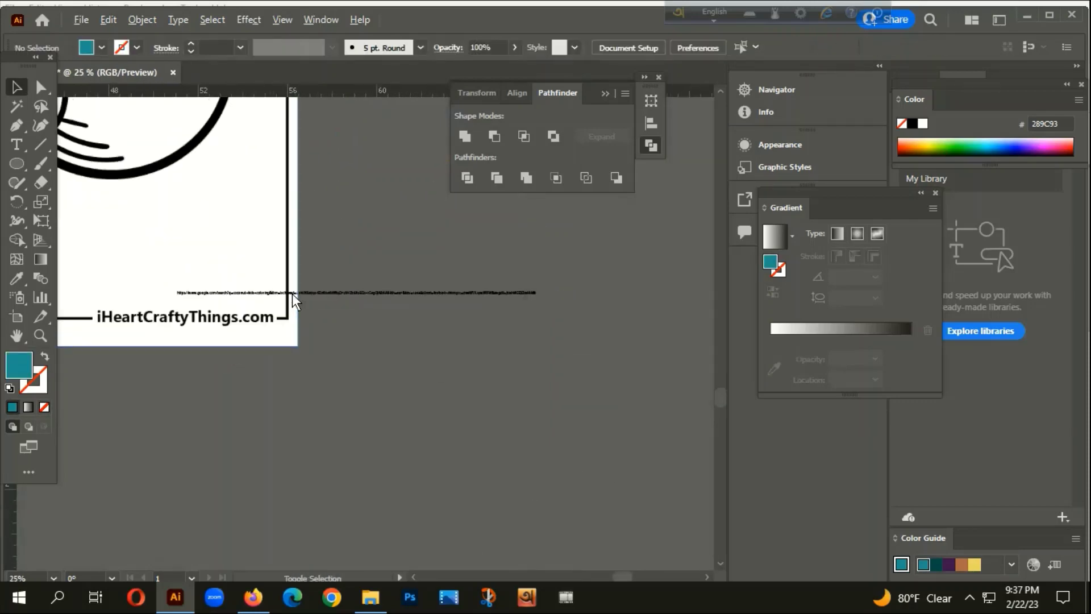
{"action": "scroll", "coordinate": [292, 293], "scroll_direction": "up", "scroll_amount": 2}
{"action": "scroll", "coordinate": [344, 350], "scroll_direction": "down", "scroll_amount": 2}
{"action": "scroll", "coordinate": [343, 350], "scroll_direction": "down", "scroll_amount": 1}
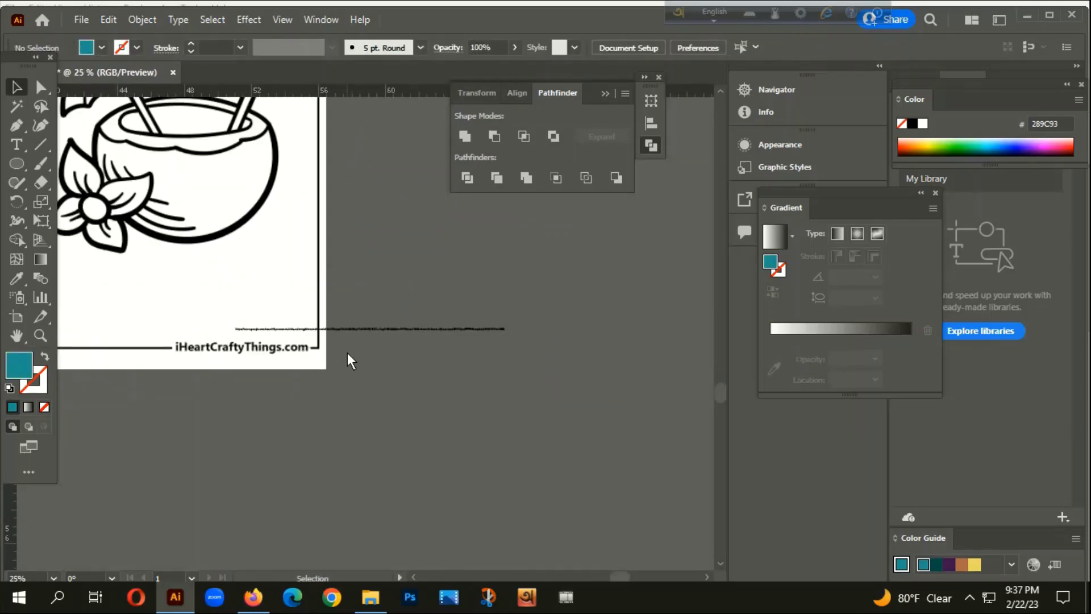
{"action": "scroll", "coordinate": [363, 397], "scroll_direction": "down", "scroll_amount": 2}
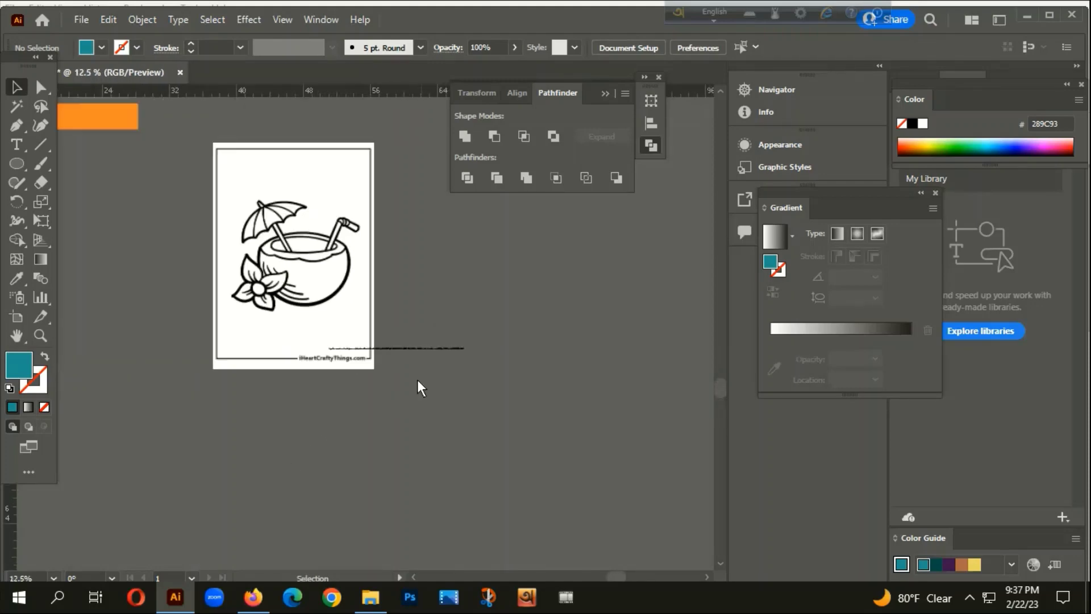
- Place a copy of the coconut drink image in the blank area below the artboards
{"action": "scroll", "coordinate": [469, 432], "scroll_direction": "left", "scroll_amount": 5}
{"action": "scroll", "coordinate": [680, 368], "scroll_direction": "down", "scroll_amount": 1}
{"action": "left_click_drag", "start_coordinate": [530, 430], "coordinate": [662, 419]}
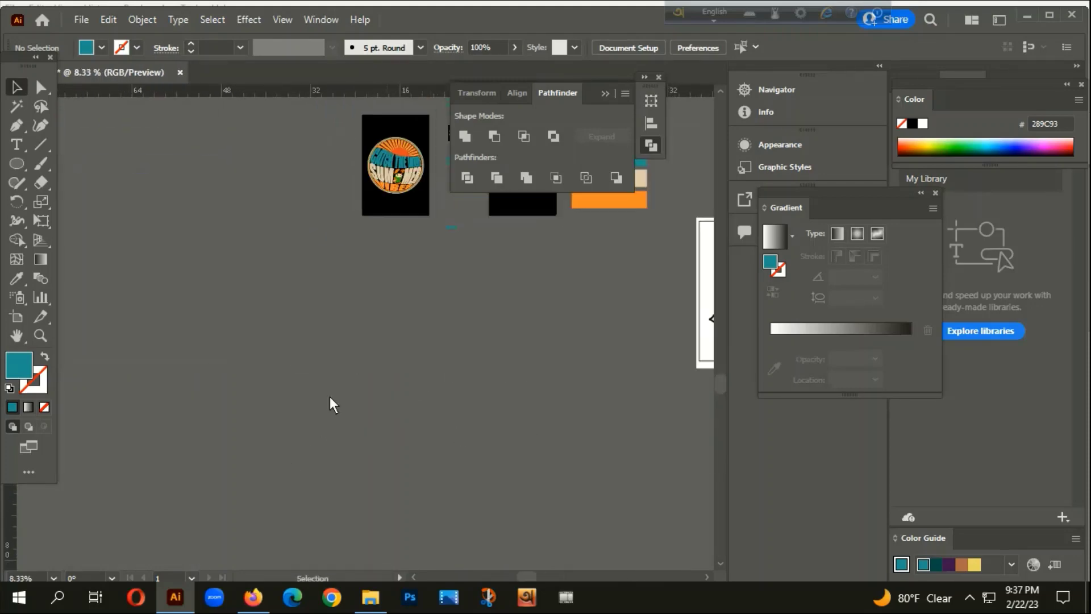
{"action": "key", "text": "ctrl+minus"}
{"action": "key", "text": "ctrl+minus"}
{"action": "left_click_drag", "start_coordinate": [423, 431], "coordinate": [528, 404]}
{"action": "left_click_drag", "start_coordinate": [537, 341], "coordinate": [400, 382]}
{"action": "key", "text": "ctrl+plus"}
{"action": "key", "text": "ctrl+plus"}
{"action": "key", "text": "ctrl+plus"}
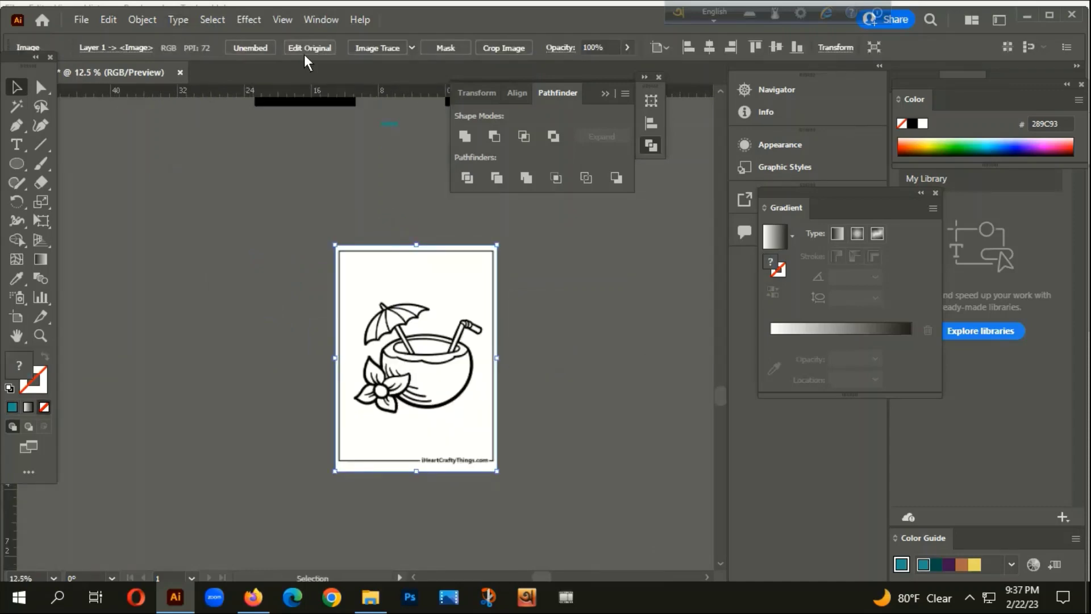
- Trace the copied coconut drink image and expand the tracing into editable paths
{"action": "left_click", "coordinate": [369, 50]}
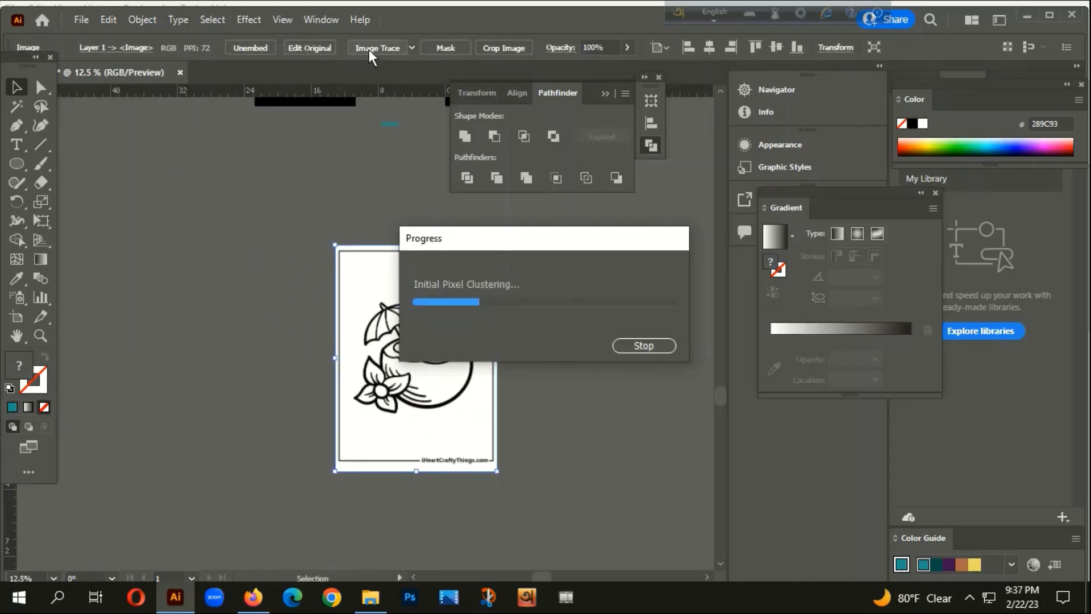
{"action": "right_click", "coordinate": [368, 232]}
{"action": "left_click", "coordinate": [406, 47]}
{"action": "left_click", "coordinate": [405, 48]}
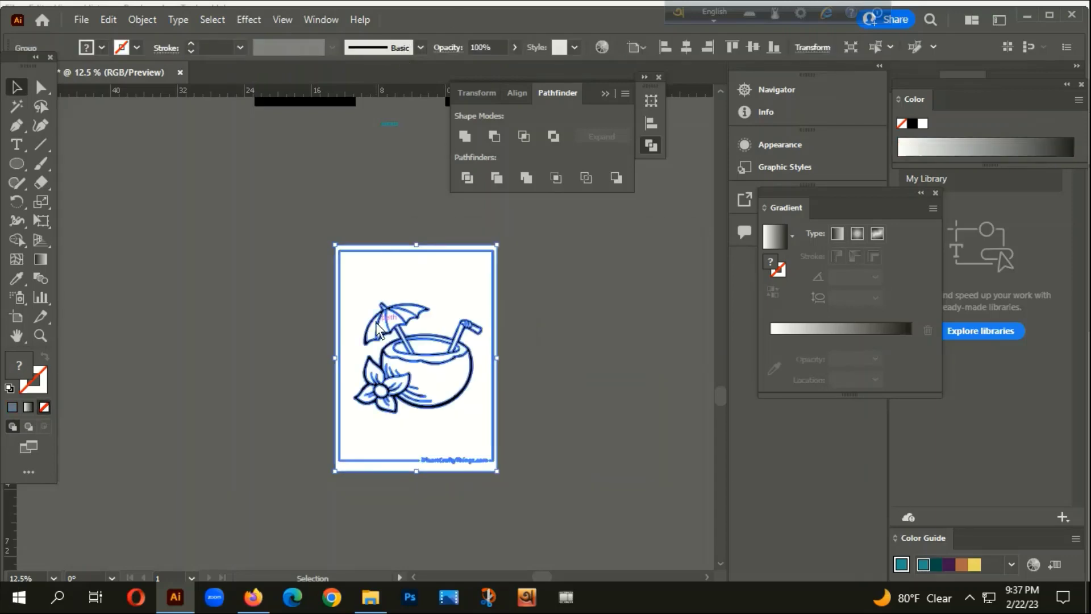
- Ungroup the expanded coconut drawing and deselect it
{"action": "right_click", "coordinate": [376, 322]}
{"action": "left_click", "coordinate": [429, 177]}
{"action": "left_click", "coordinate": [254, 214]}
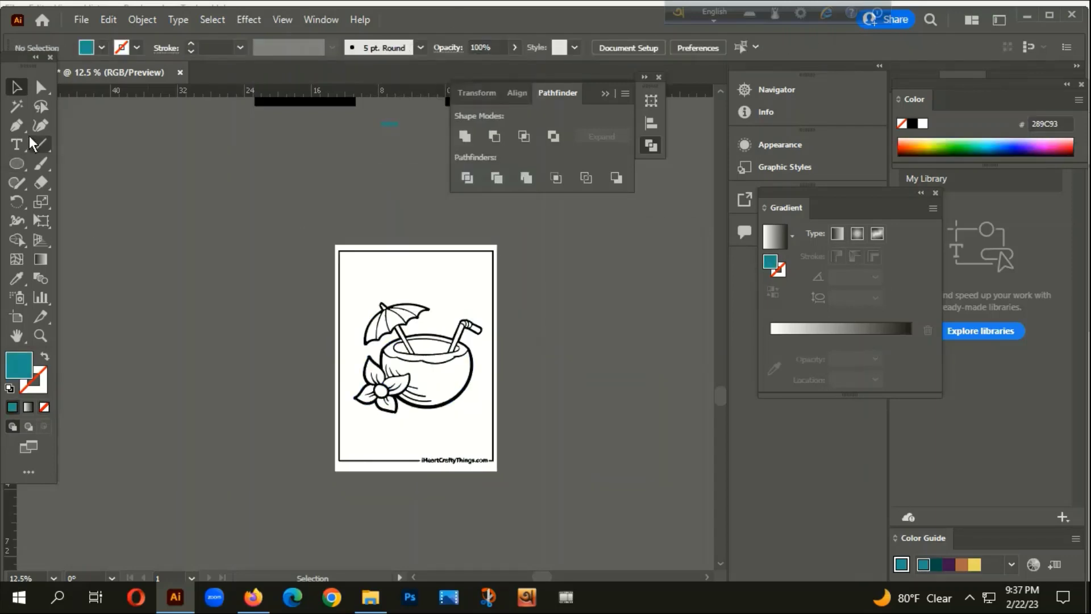
- Try to delete all white areas of the traced coconut drawing by selecting them with the Magic Wand
{"action": "left_click", "coordinate": [16, 106]}
{"action": "left_click", "coordinate": [404, 278]}
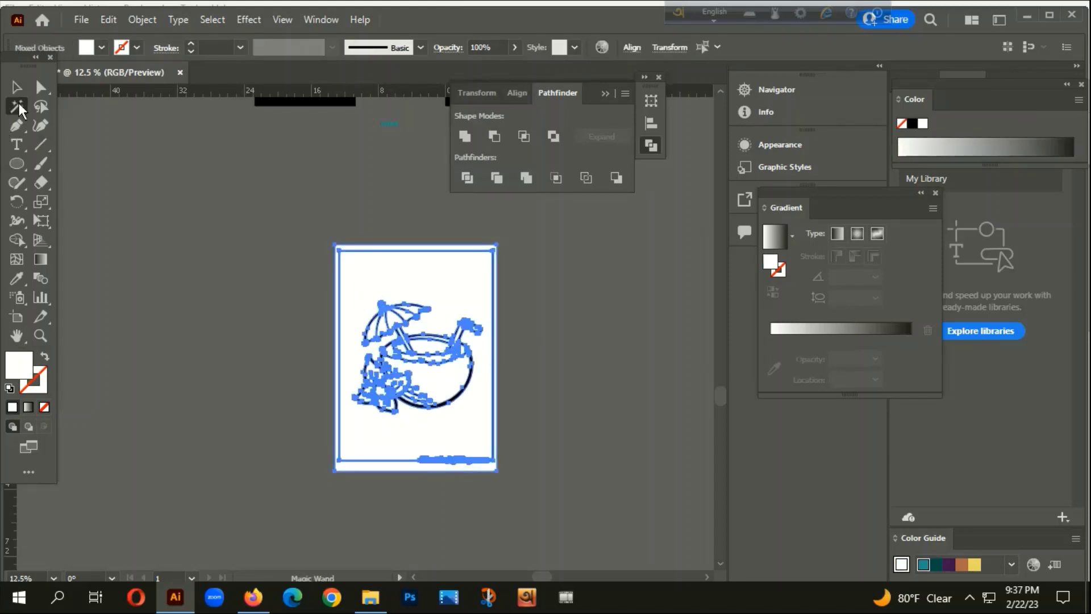
{"action": "left_click", "coordinate": [16, 87]}
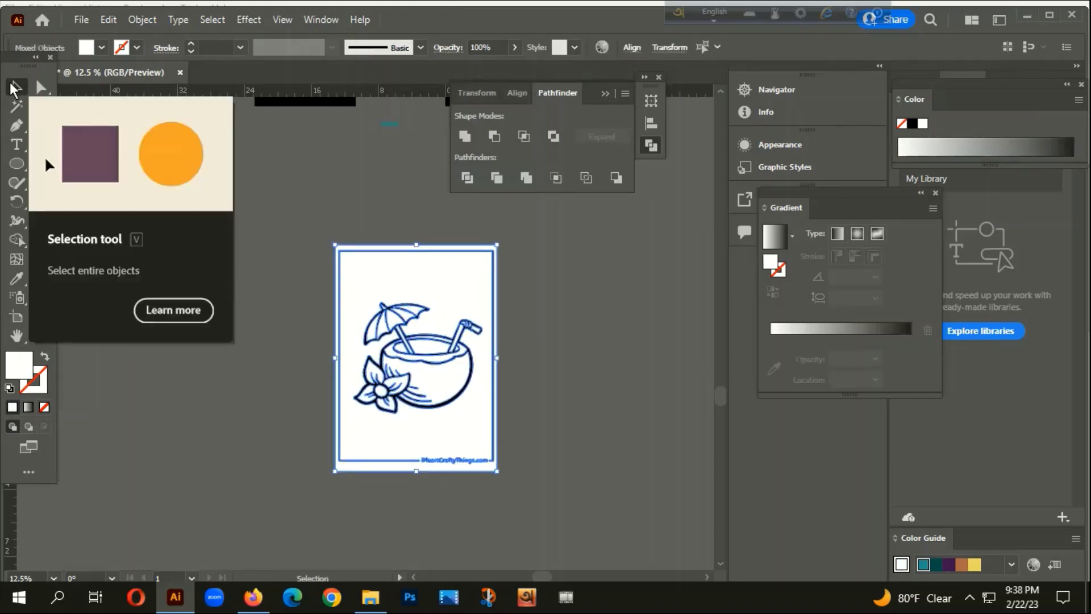
{"action": "key", "text": "ctrl+shift+a"}
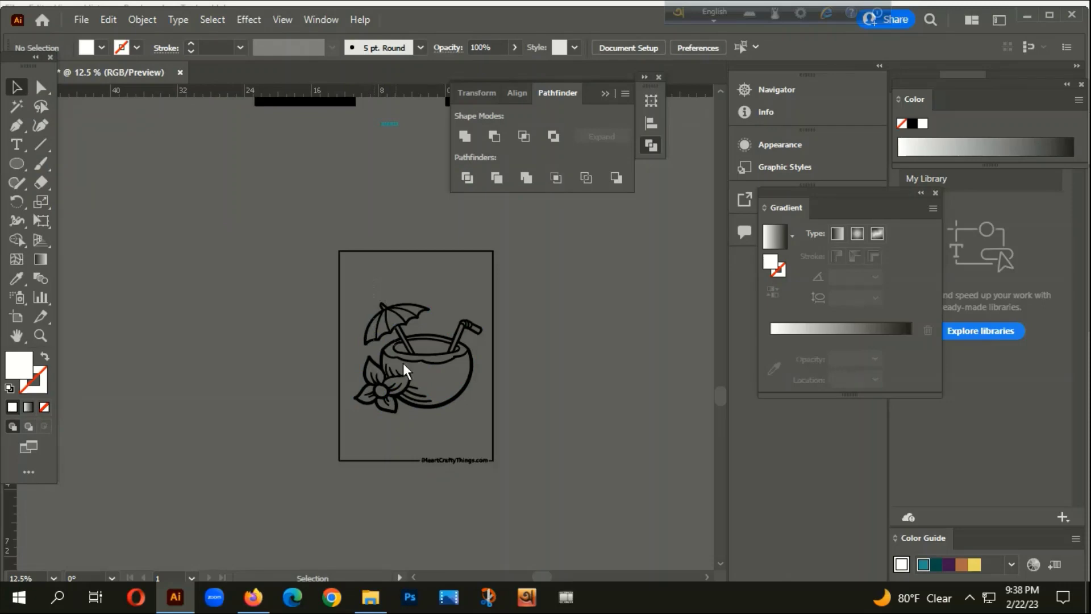
{"action": "left_click", "coordinate": [457, 409]}
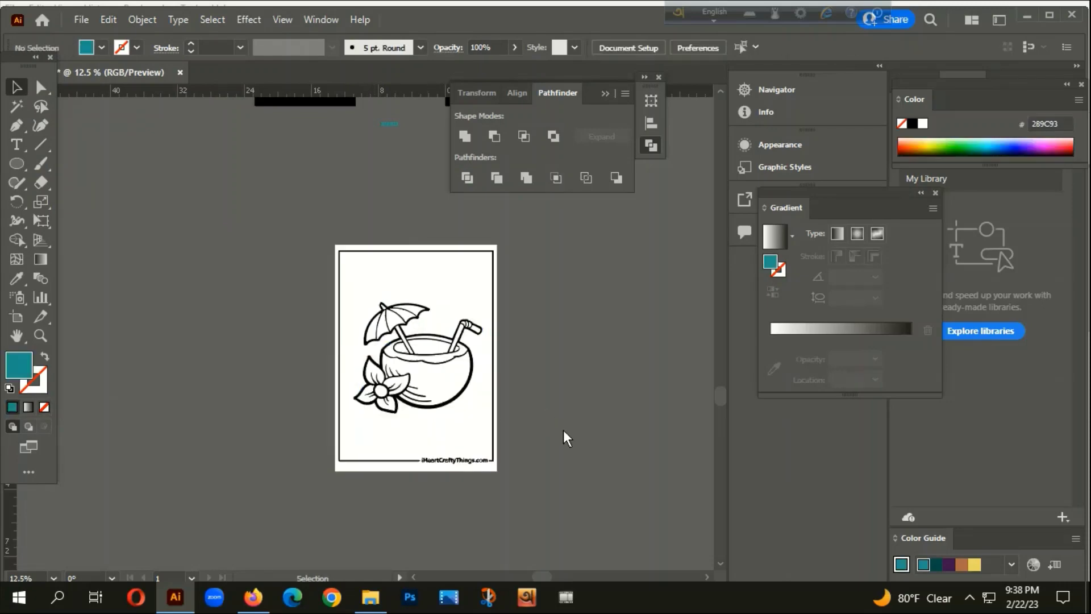
- Delete the white background around the traced coconut drink, along with the black frame and website text
{"action": "left_click_drag", "start_coordinate": [563, 429], "coordinate": [510, 342]}
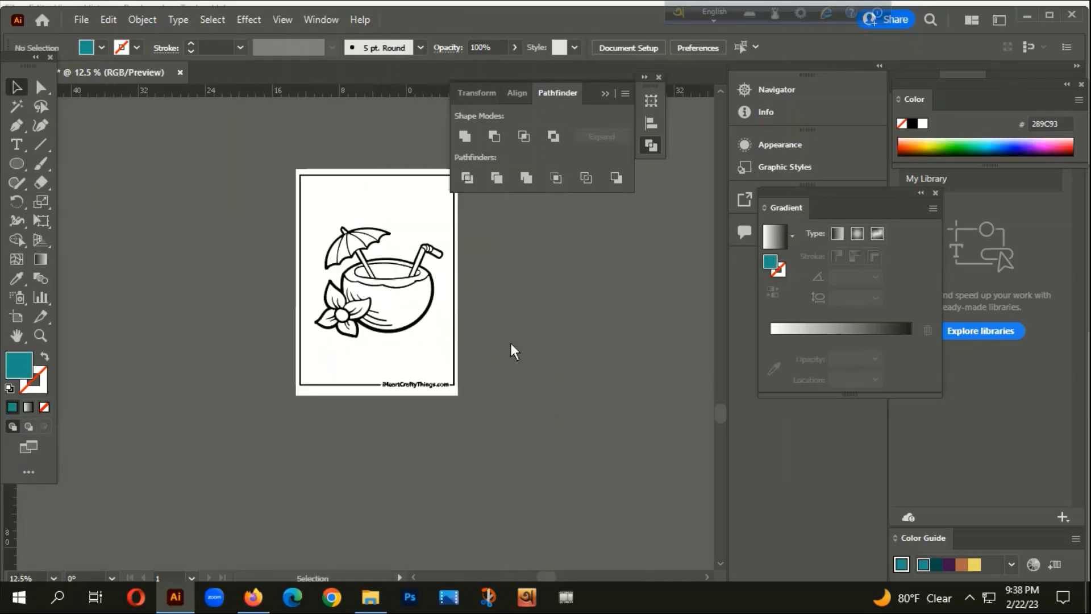
{"action": "scroll", "coordinate": [500, 335], "scroll_direction": "up", "scroll_amount": 1}
{"action": "left_click", "coordinate": [419, 236]}
{"action": "scroll", "coordinate": [477, 330], "scroll_direction": "up", "scroll_amount": 2}
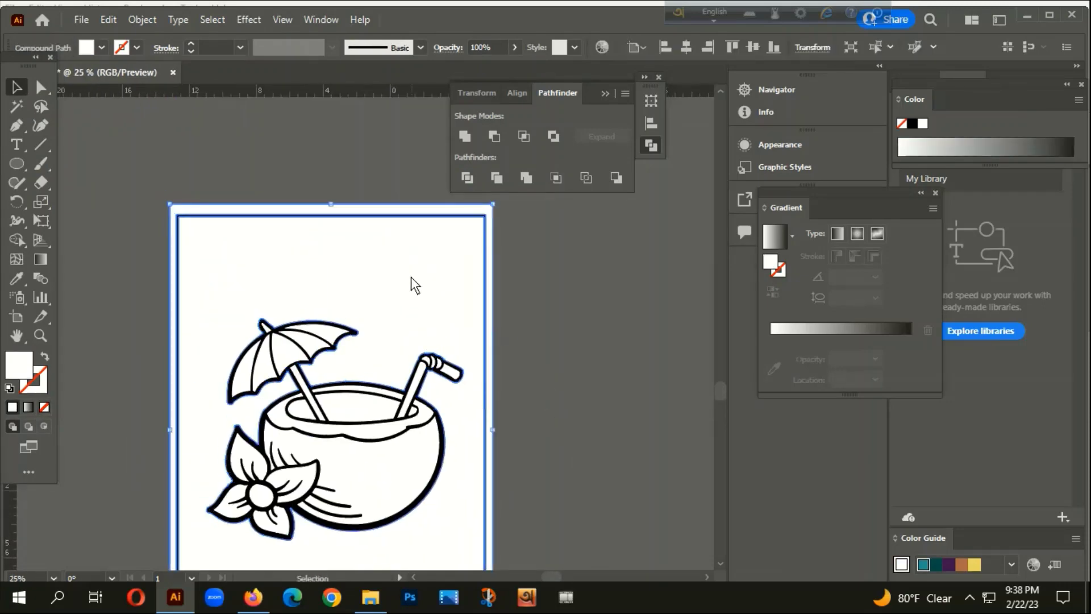
{"action": "left_click_drag", "start_coordinate": [423, 274], "coordinate": [174, 216]}
{"action": "left_click", "coordinate": [172, 226]}
{"action": "scroll", "coordinate": [369, 333], "scroll_direction": "down", "scroll_amount": 2}
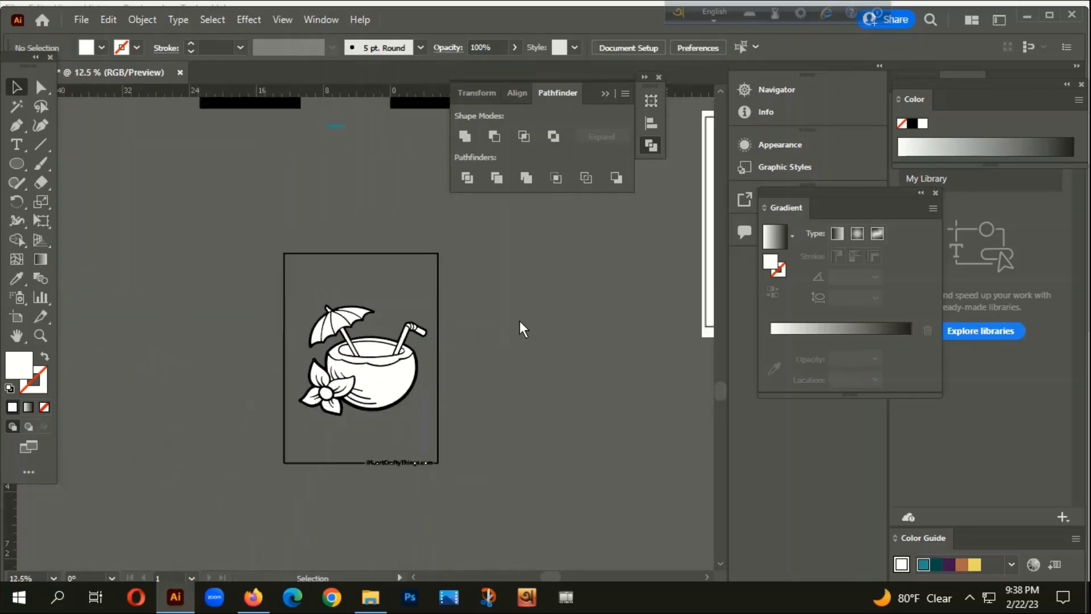
{"action": "key", "text": "ctrl+a"}
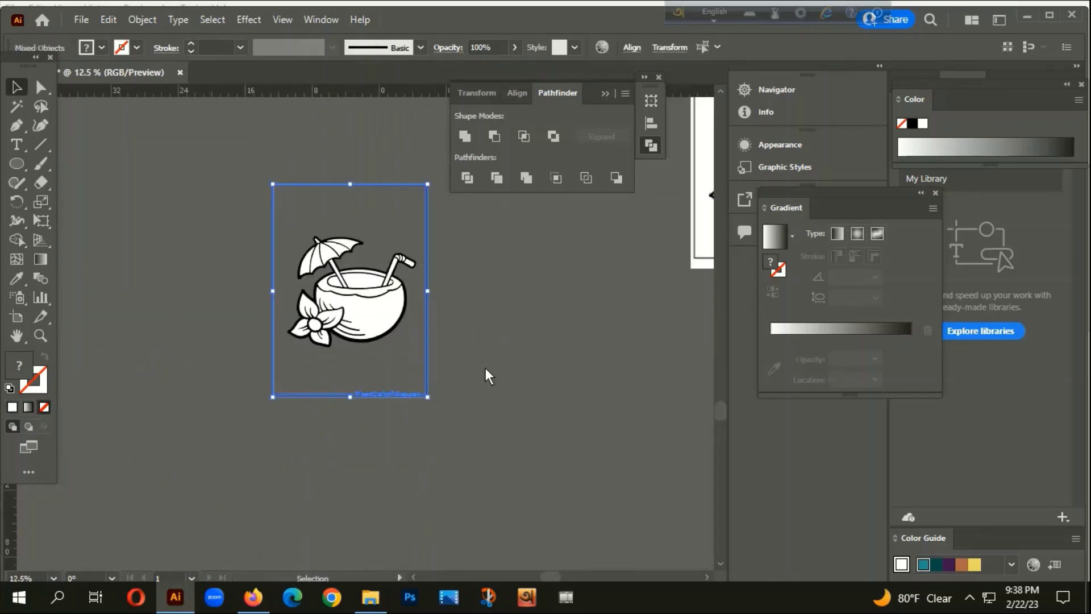
{"action": "left_click", "coordinate": [456, 377]}
- Try to fill the body of the coconut with dark green 045606
{"action": "scroll", "coordinate": [391, 365], "scroll_direction": "up", "scroll_amount": 3}
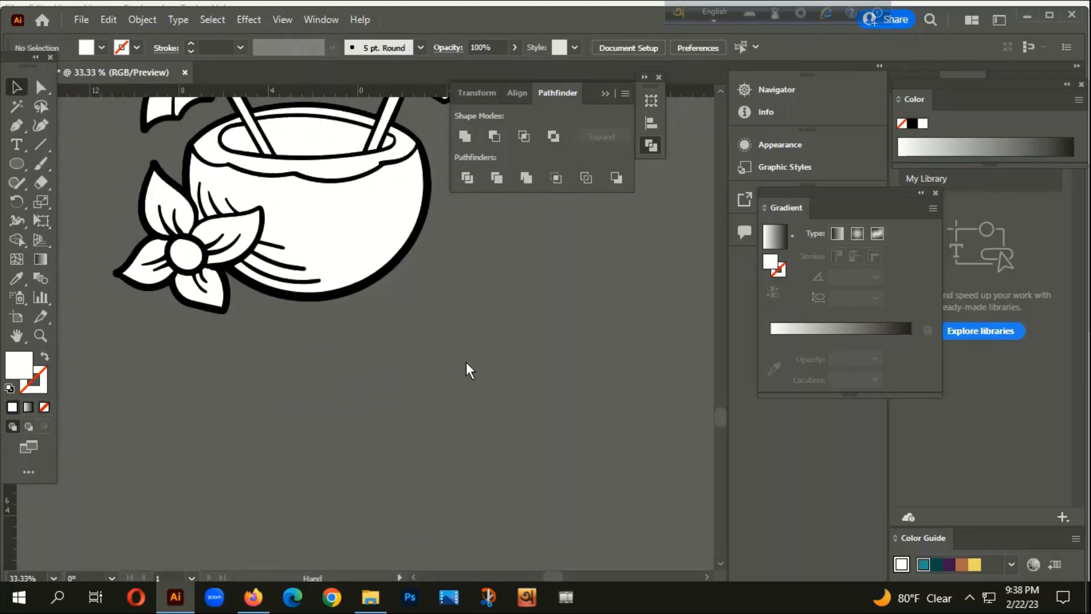
{"action": "scroll", "coordinate": [432, 329], "scroll_direction": "up", "scroll_amount": 1}
{"action": "left_click", "coordinate": [384, 285]}
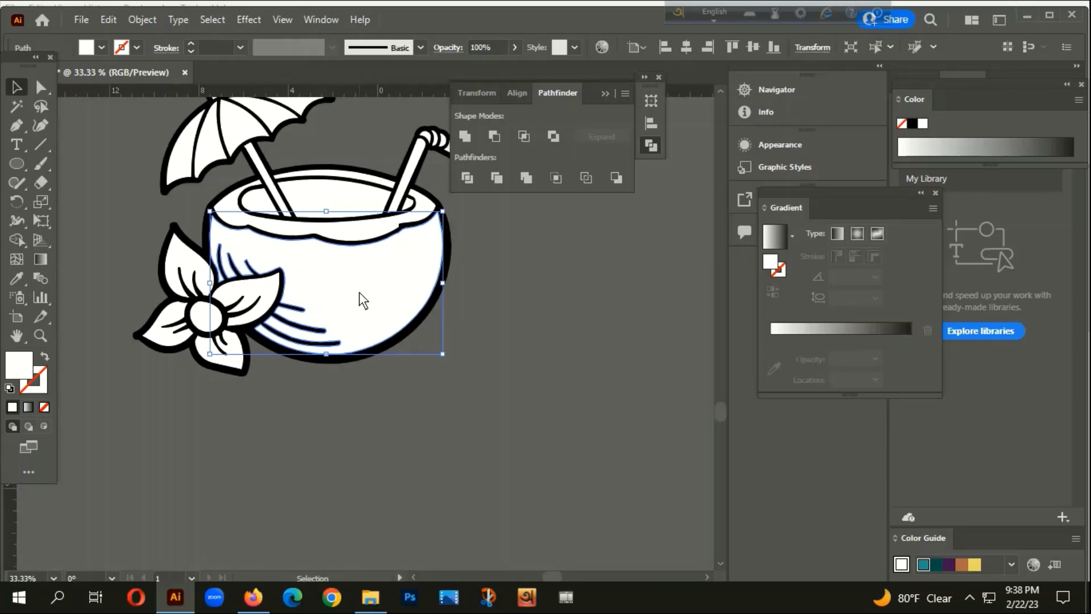
{"action": "double_click", "coordinate": [19, 375]}
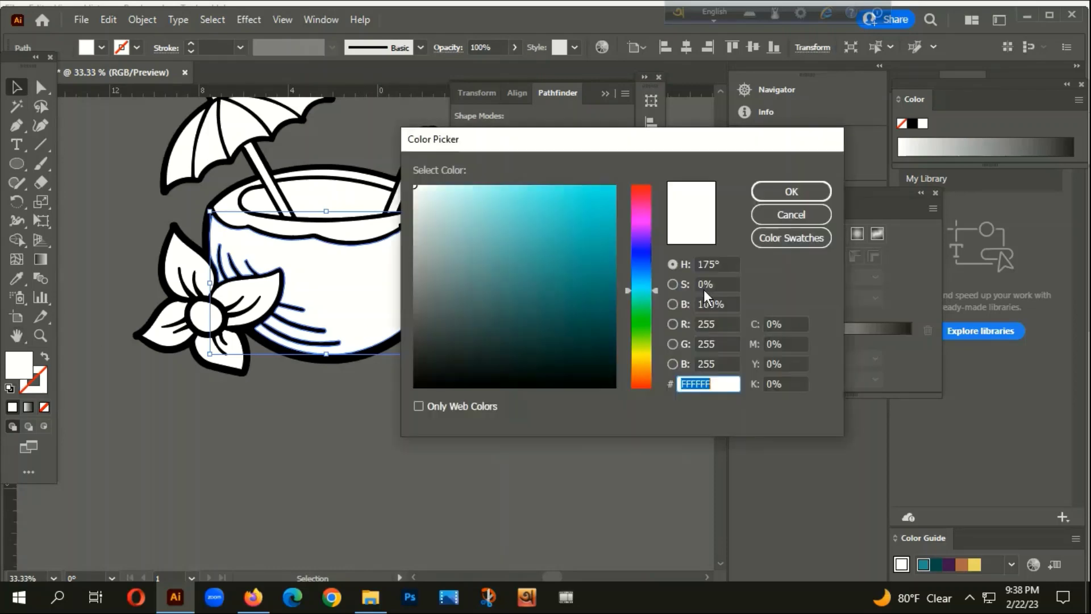
{"action": "left_click", "coordinate": [631, 320]}
{"action": "left_click", "coordinate": [607, 316]}
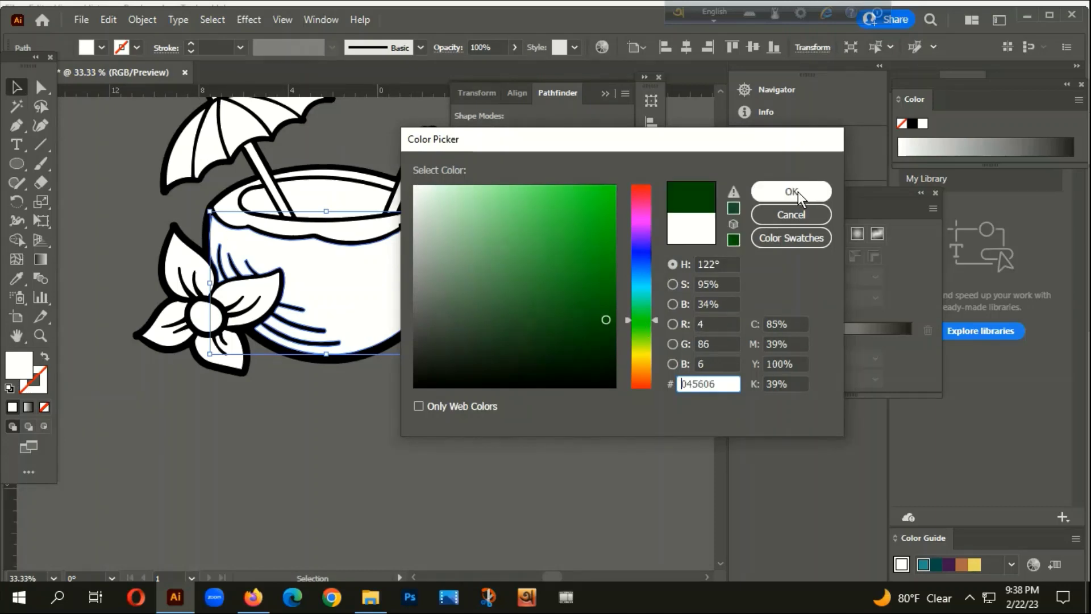
{"action": "left_click", "coordinate": [791, 192]}
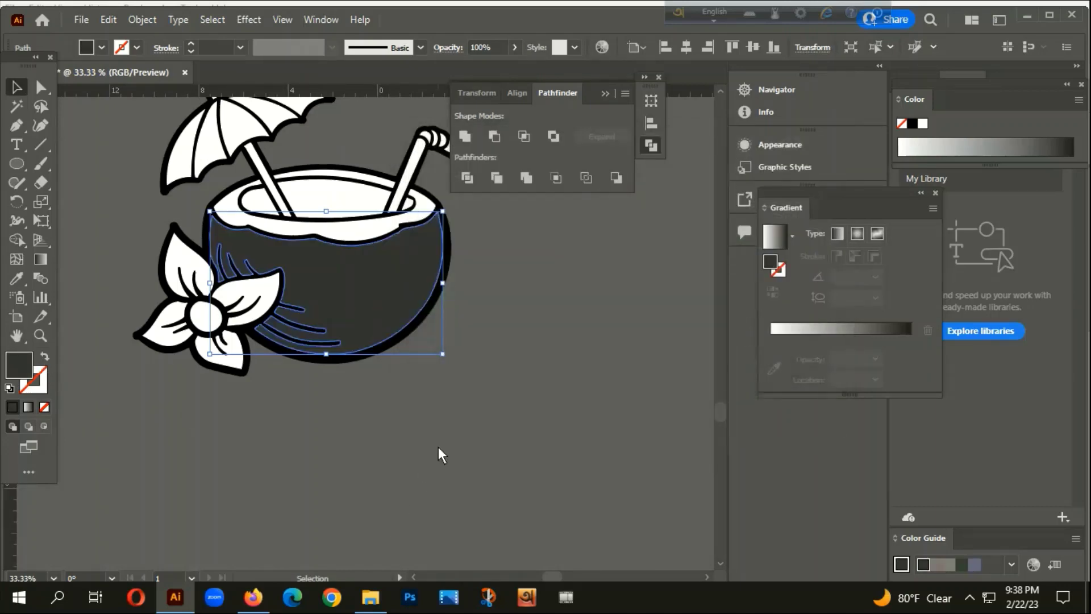
- Swap the coconut body's fill and stroke, and fill the body with a dark green
{"action": "scroll", "coordinate": [405, 428], "scroll_direction": "down", "scroll_amount": 2}
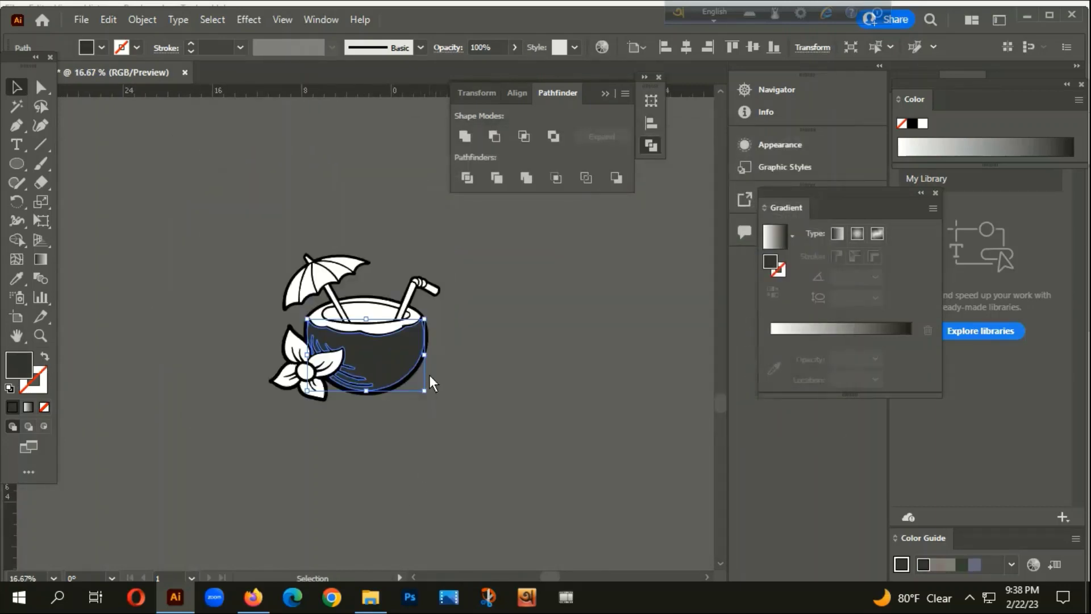
{"action": "left_click", "coordinate": [45, 355]}
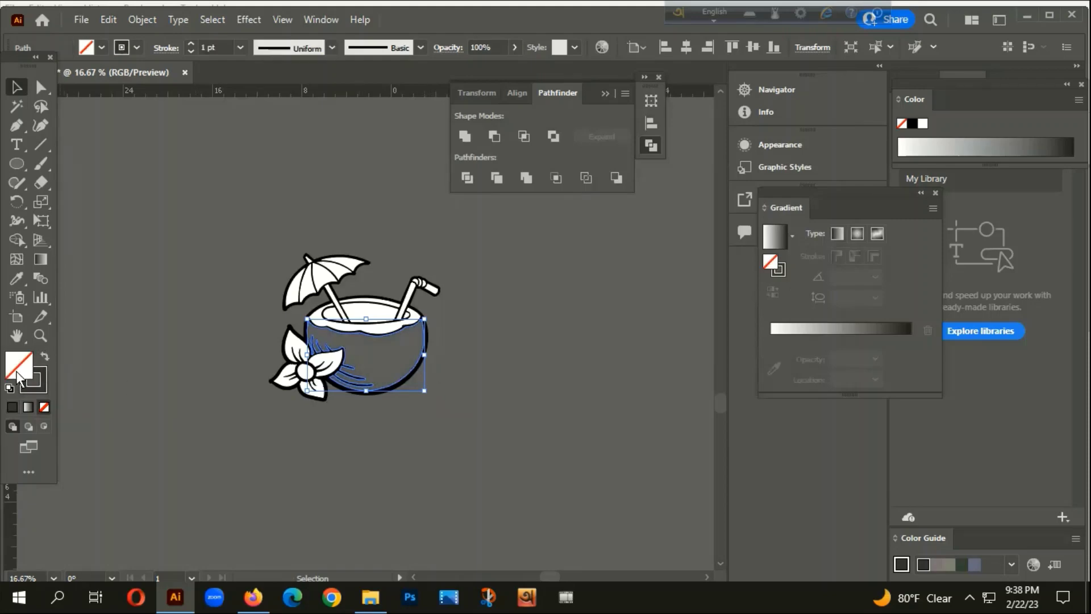
{"action": "double_click", "coordinate": [17, 369]}
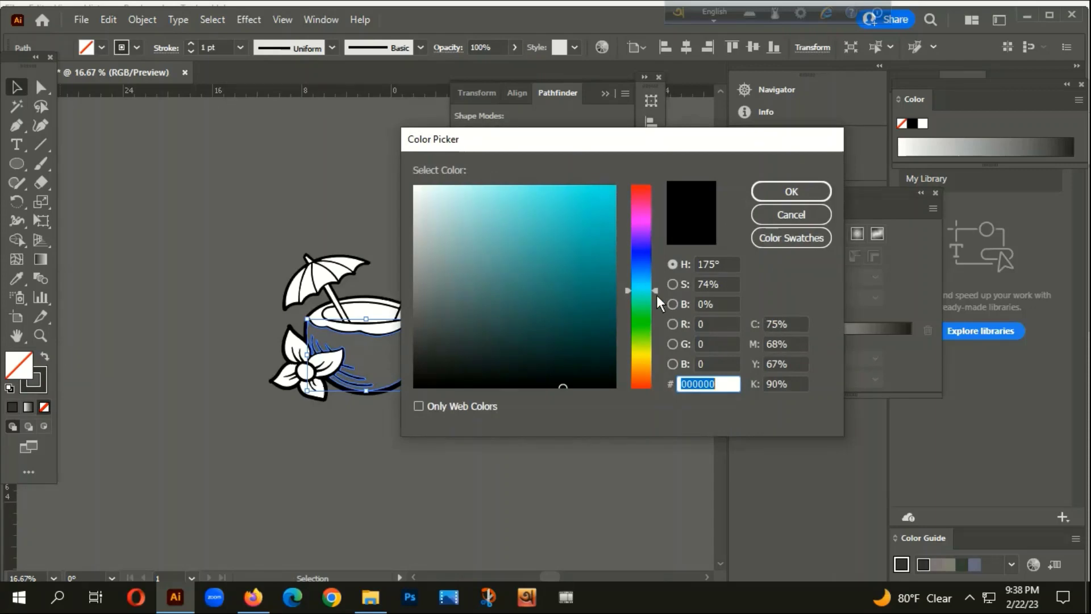
{"action": "left_click_drag", "start_coordinate": [657, 295], "coordinate": [654, 312]}
{"action": "left_click", "coordinate": [594, 298]}
{"action": "left_click", "coordinate": [799, 191]}
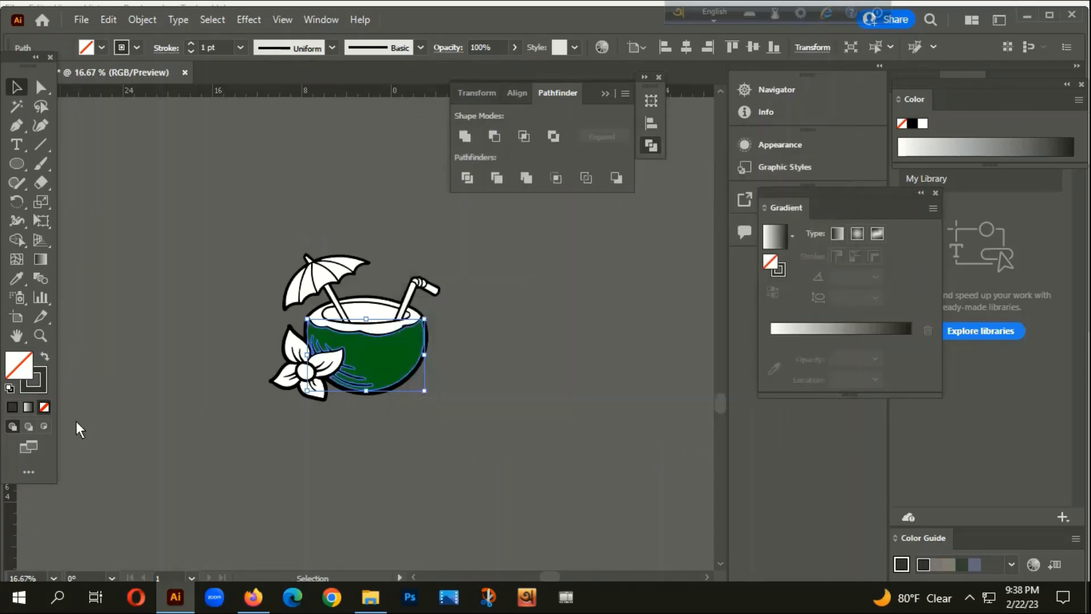
- Remove the stroke from the green coconut body and deselect it
{"action": "left_click", "coordinate": [43, 389]}
{"action": "left_click", "coordinate": [43, 411]}
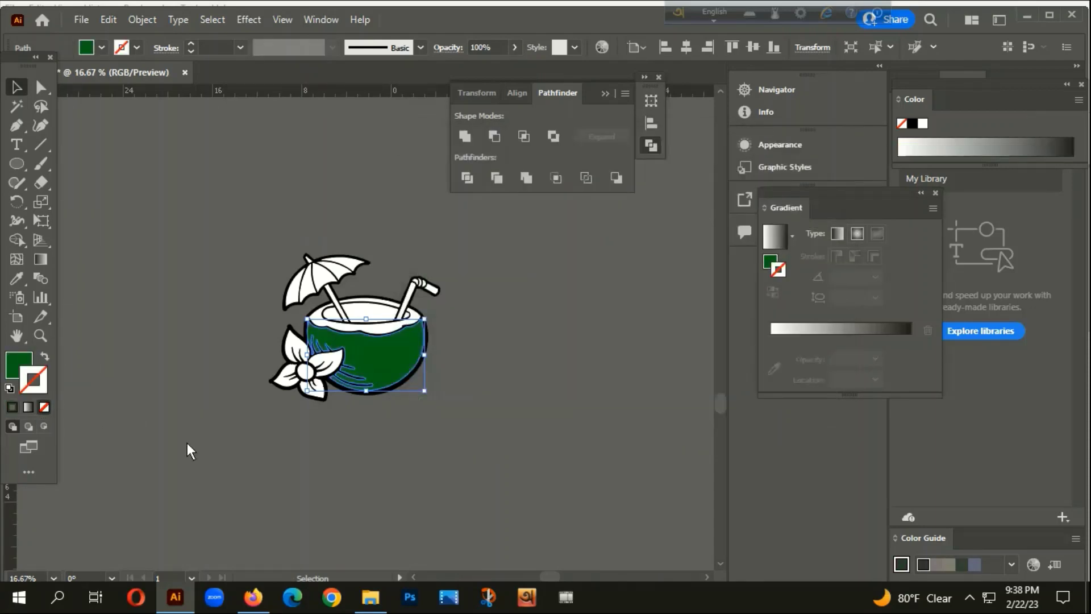
{"action": "left_click", "coordinate": [186, 442]}
- Select the flower's upper, right and lower white petals and group them
{"action": "left_click_drag", "start_coordinate": [282, 462], "coordinate": [327, 445]}
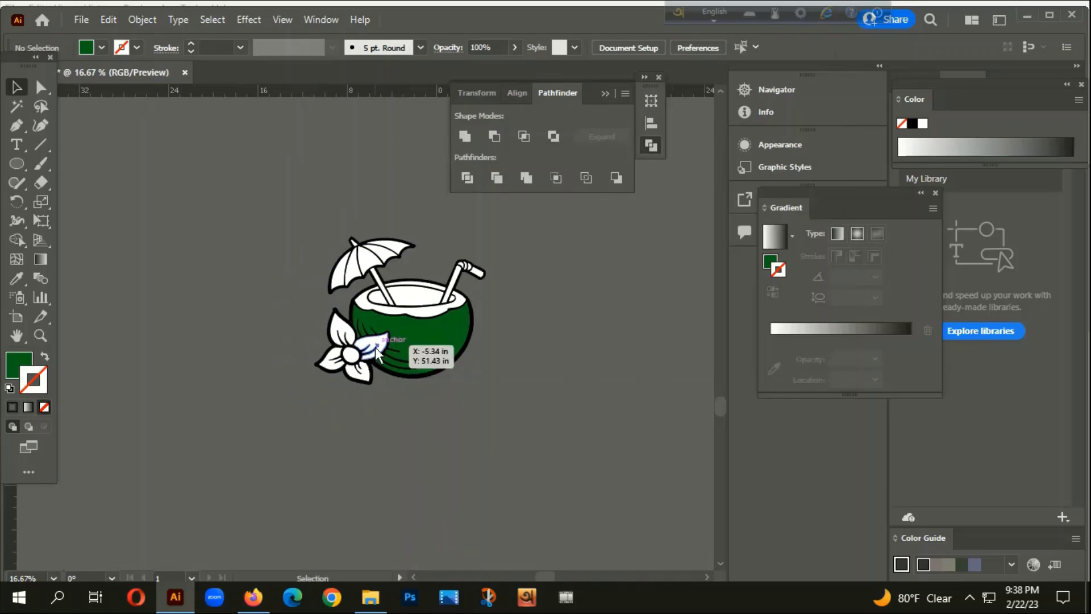
{"action": "left_click", "coordinate": [376, 354]}
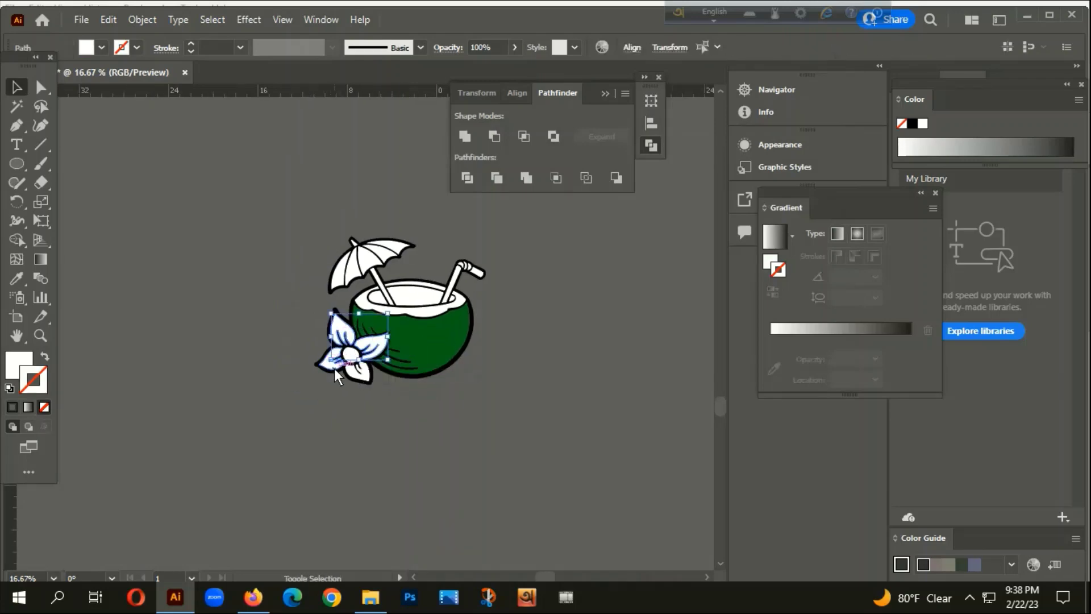
{"action": "scroll", "coordinate": [366, 378], "scroll_direction": "up", "scroll_amount": 3}
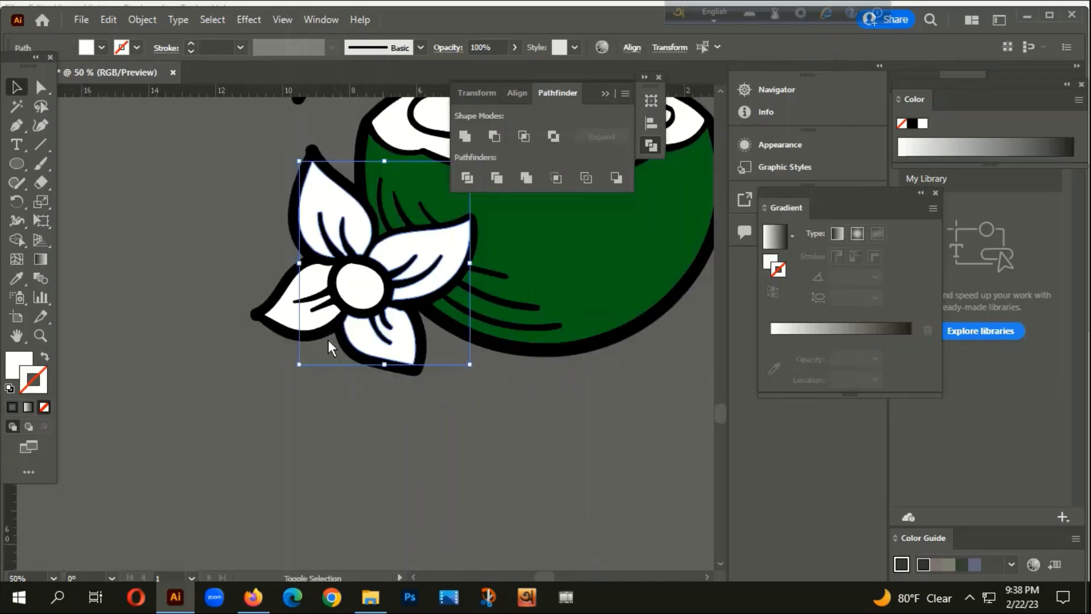
{"action": "left_click", "coordinate": [294, 320], "text": "shift"}
{"action": "left_click", "coordinate": [296, 305], "text": "shift"}
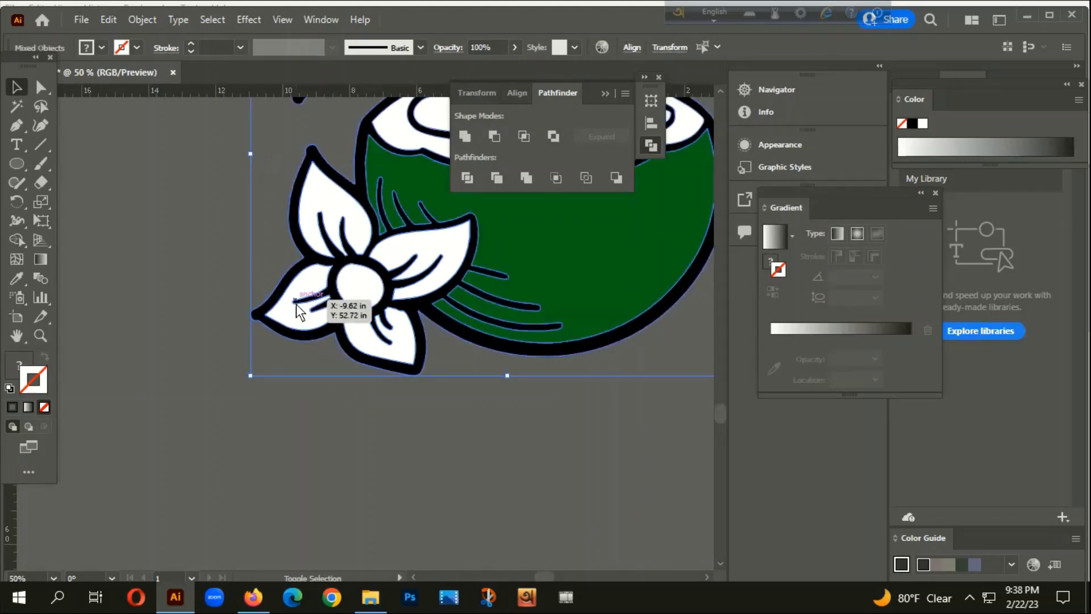
{"action": "left_click", "coordinate": [277, 287], "text": "shift"}
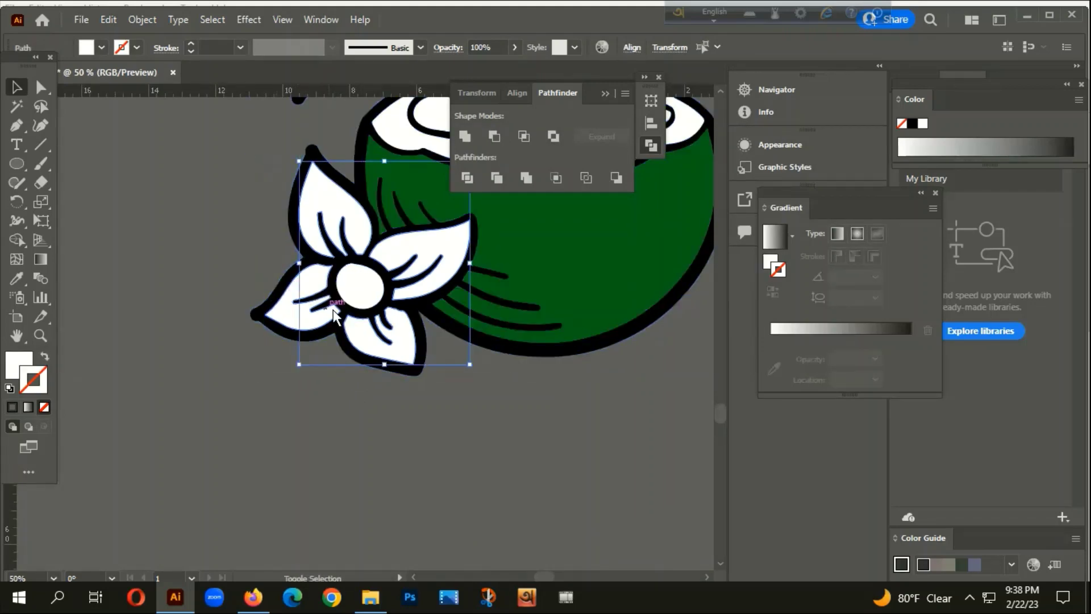
{"action": "scroll", "coordinate": [333, 309], "scroll_direction": "down", "scroll_amount": 3}
{"action": "right_click", "coordinate": [339, 326]}
{"action": "left_click", "coordinate": [398, 357]}
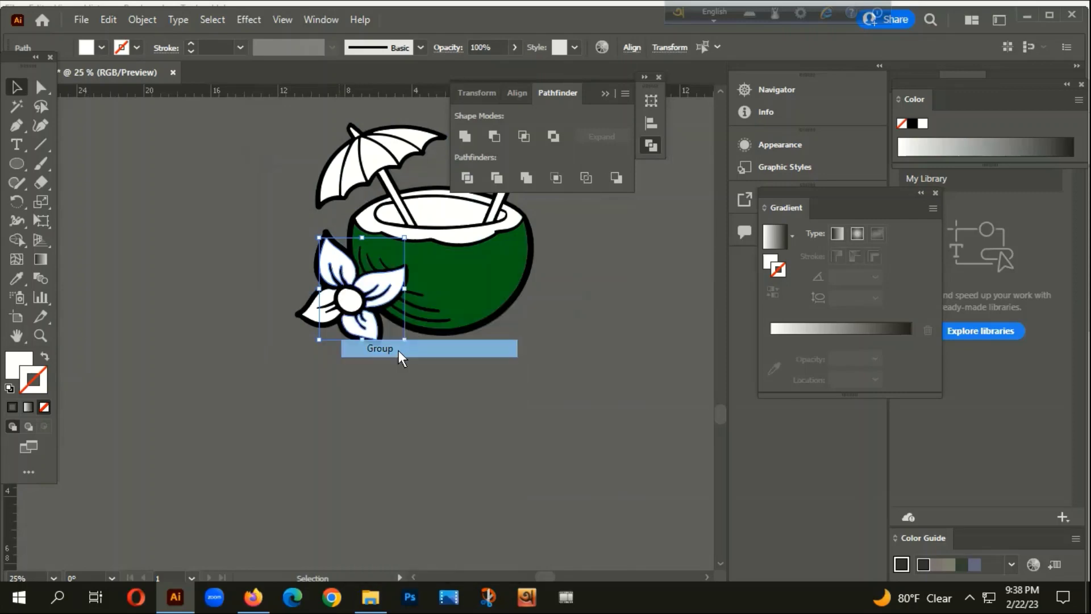
- Fill the grouped petals with the dark green sampled from the coconut body using the Eyedropper, and deselect them
{"action": "key", "text": "i"}
{"action": "left_click", "coordinate": [475, 266]}
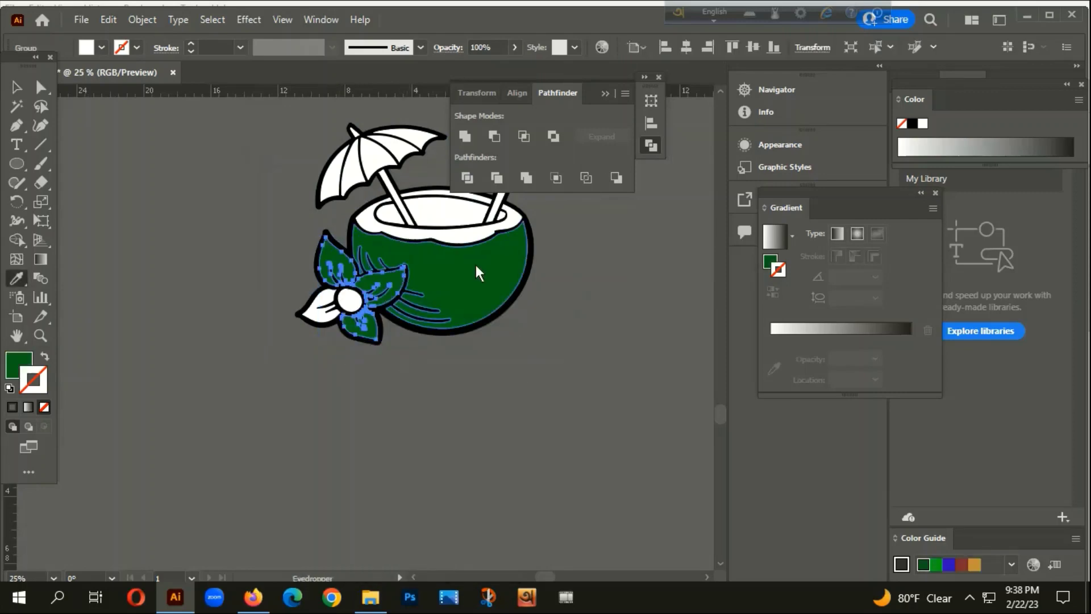
{"action": "left_click", "coordinate": [16, 87]}
{"action": "left_click", "coordinate": [188, 213]}
- Fill the remaining white petal and the flower's round centre with the dark green sampled from the coconut body
{"action": "key", "text": "ctrl+equal"}
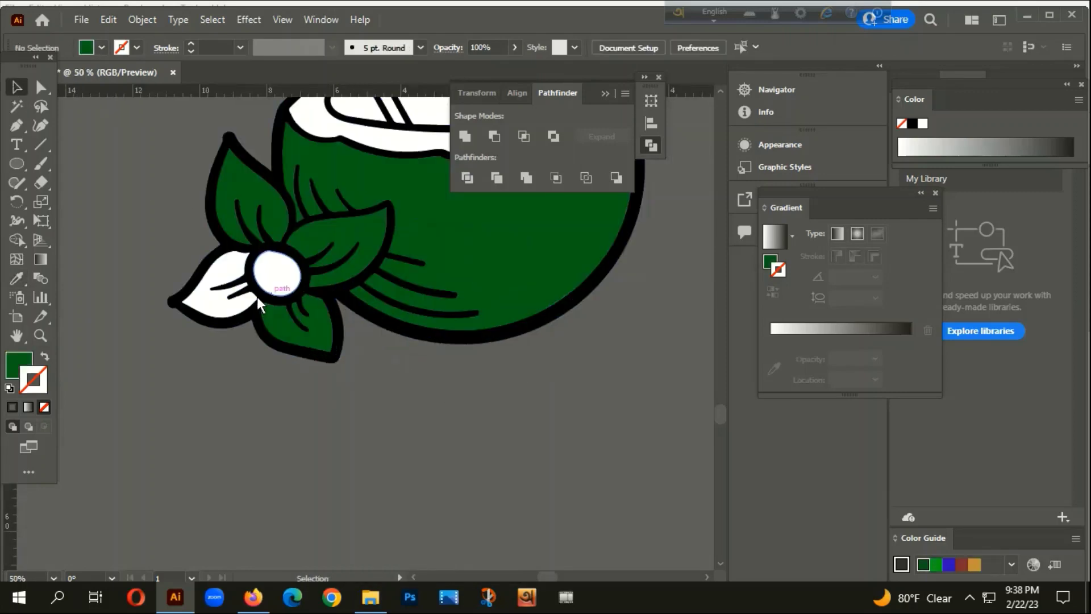
{"action": "left_click", "coordinate": [215, 308]}
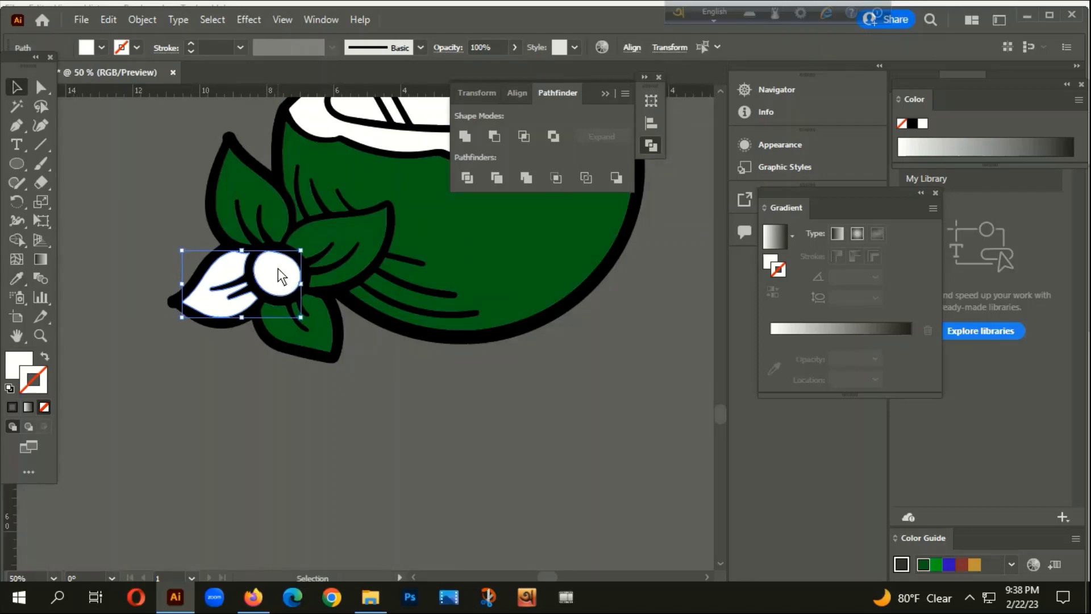
{"action": "left_click", "coordinate": [278, 277], "text": "shift"}
{"action": "key", "text": "i"}
{"action": "left_click", "coordinate": [453, 243]}
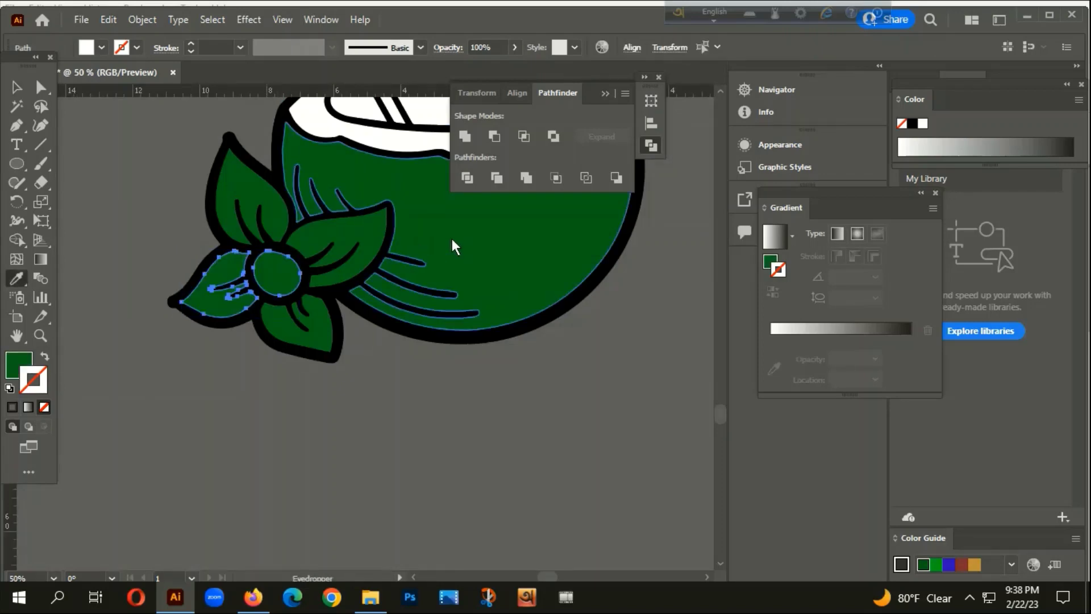
{"action": "left_click", "coordinate": [15, 87]}
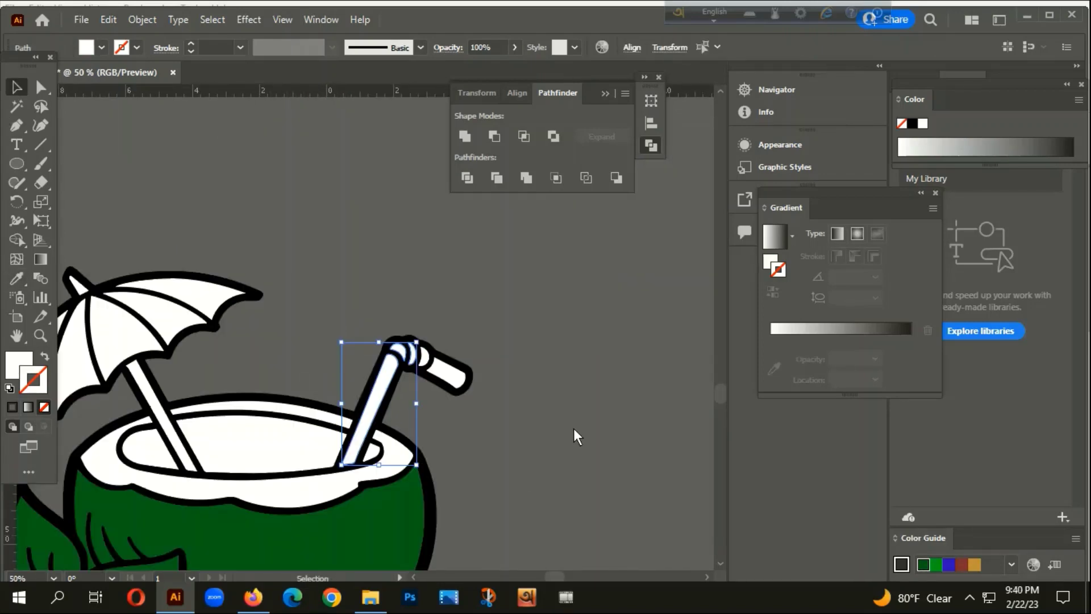
- Select all five white segments of the drinking straw, including the bend and tip, and group them
{"action": "scroll", "coordinate": [574, 435], "scroll_direction": "down", "scroll_amount": 2}
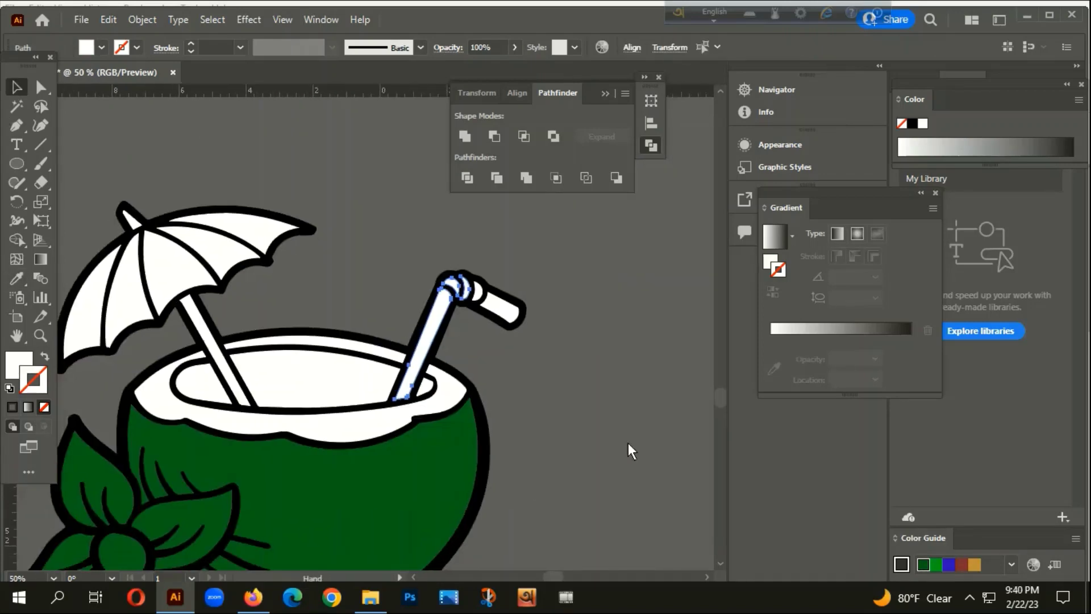
{"action": "left_click", "coordinate": [629, 446]}
{"action": "left_click", "coordinate": [503, 307]}
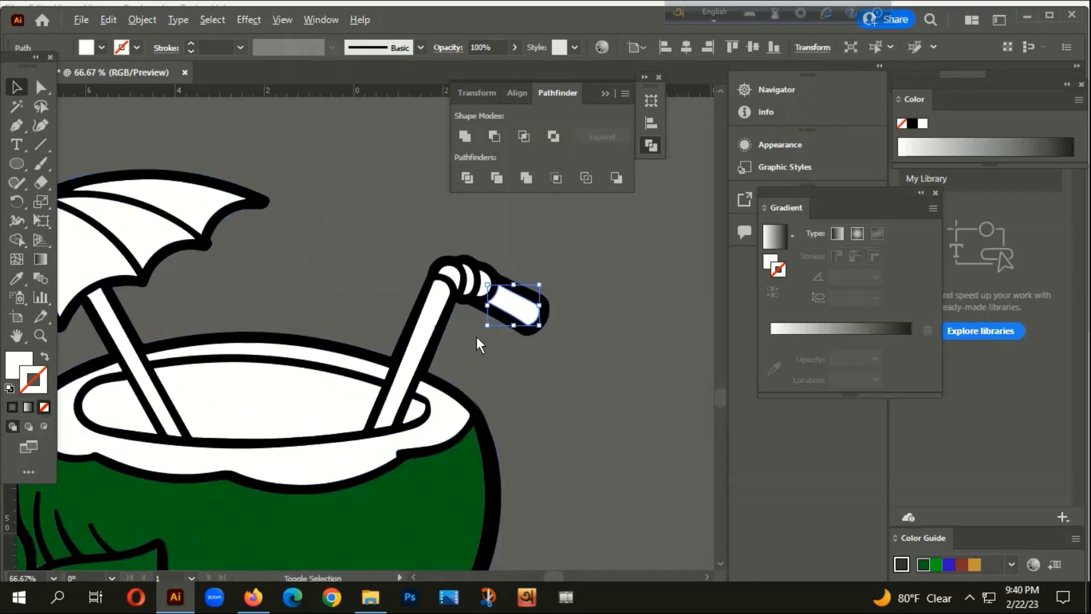
{"action": "scroll", "coordinate": [477, 336], "scroll_direction": "up", "scroll_amount": 4}
{"action": "left_click_drag", "start_coordinate": [501, 269], "coordinate": [529, 453]}
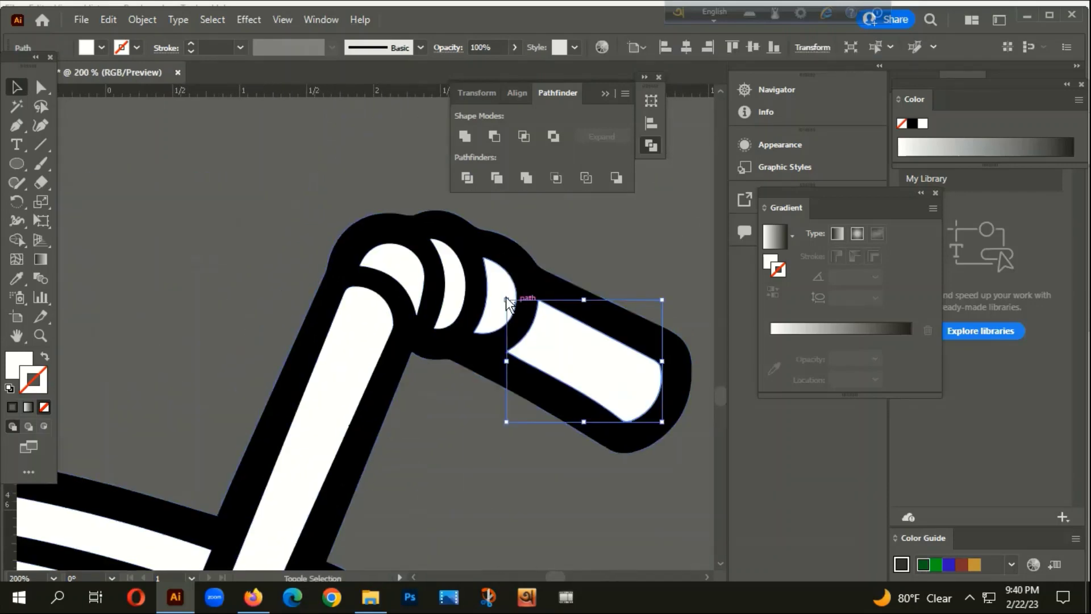
{"action": "left_click", "coordinate": [493, 285], "text": "shift"}
{"action": "left_click", "coordinate": [448, 277], "text": "shift"}
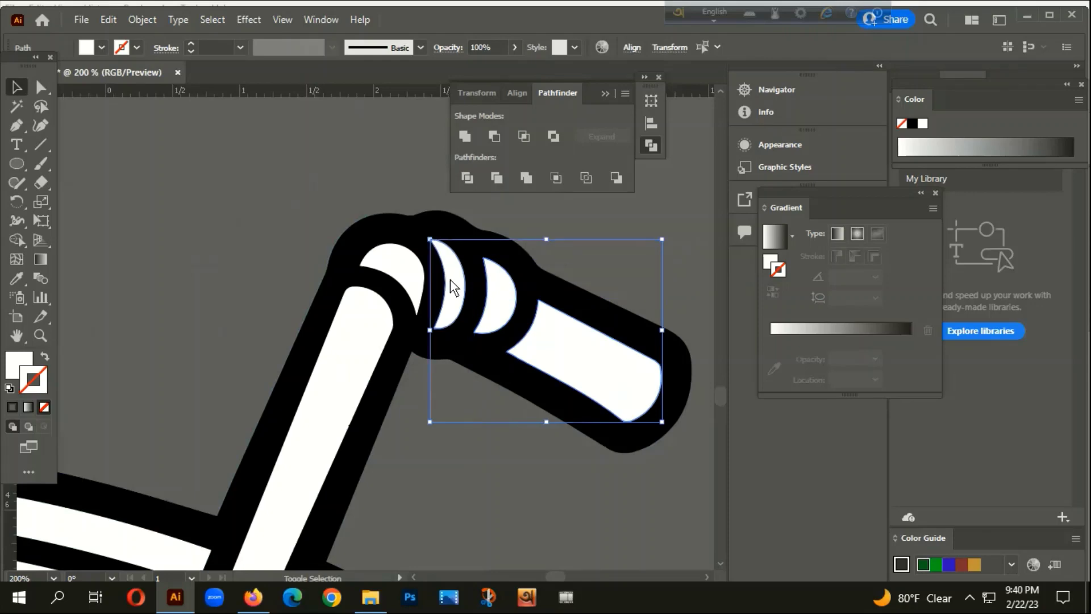
{"action": "left_click", "coordinate": [392, 262], "text": "shift"}
{"action": "left_click", "coordinate": [343, 336], "text": "shift"}
{"action": "scroll", "coordinate": [357, 369], "scroll_direction": "down", "scroll_amount": 3}
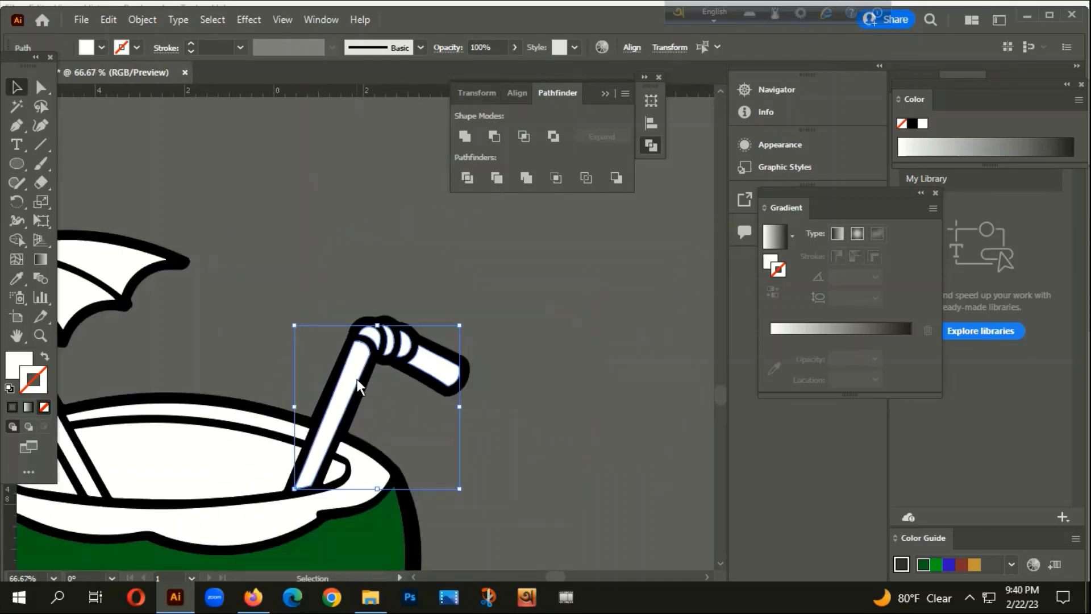
{"action": "right_click", "coordinate": [357, 380]}
{"action": "left_click", "coordinate": [397, 146]}
{"action": "left_click", "coordinate": [456, 324]}
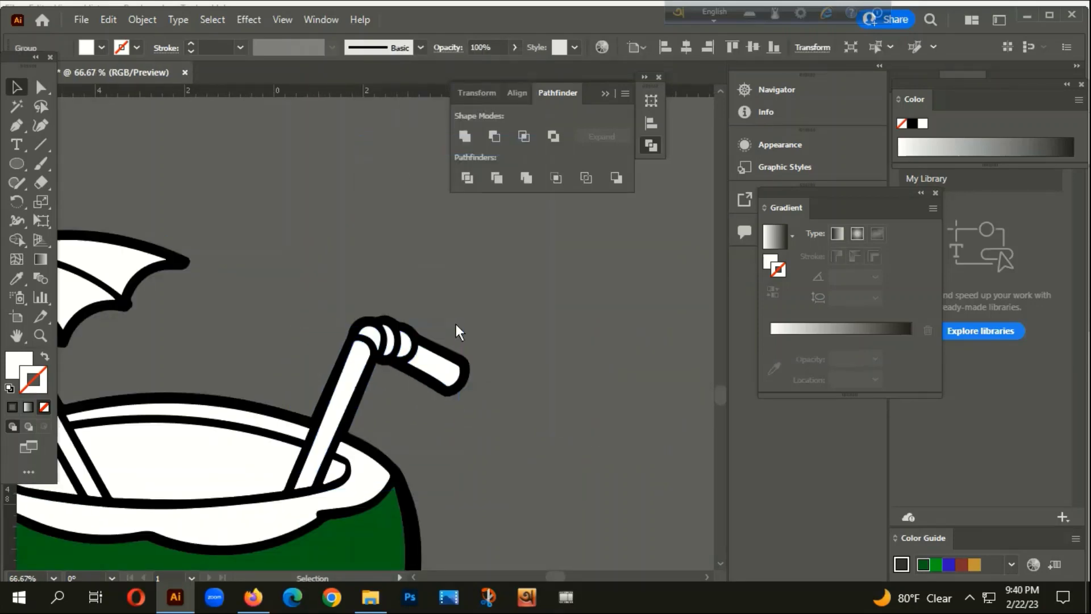
- Group the umbrella's white canopy panels and add the straw group to the selection
{"action": "left_click_drag", "start_coordinate": [504, 398], "coordinate": [744, 351]}
{"action": "left_click", "coordinate": [342, 211]}
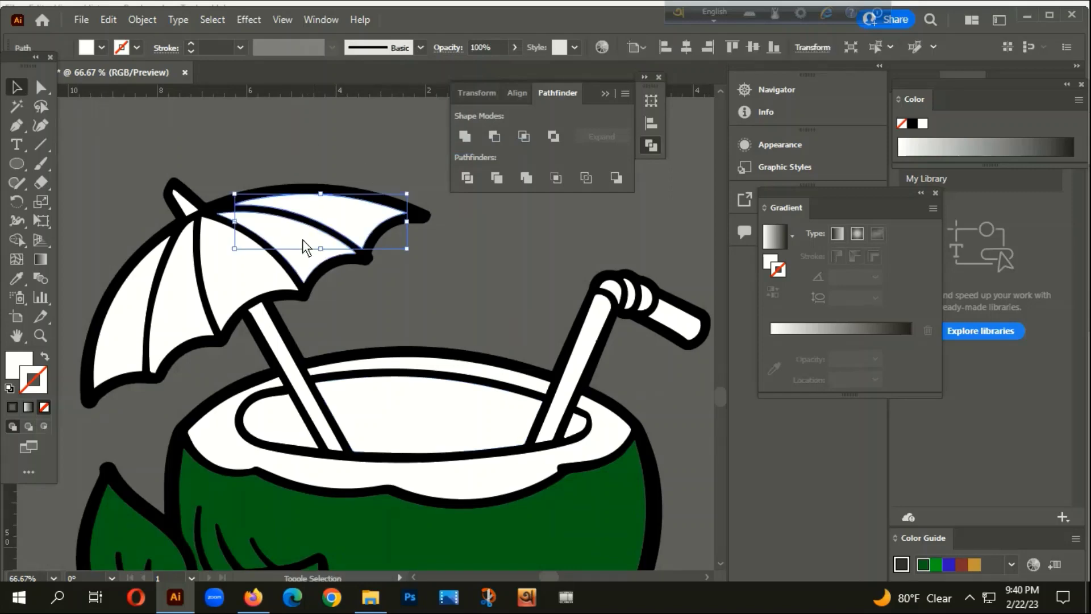
{"action": "left_click", "coordinate": [188, 310], "text": "shift"}
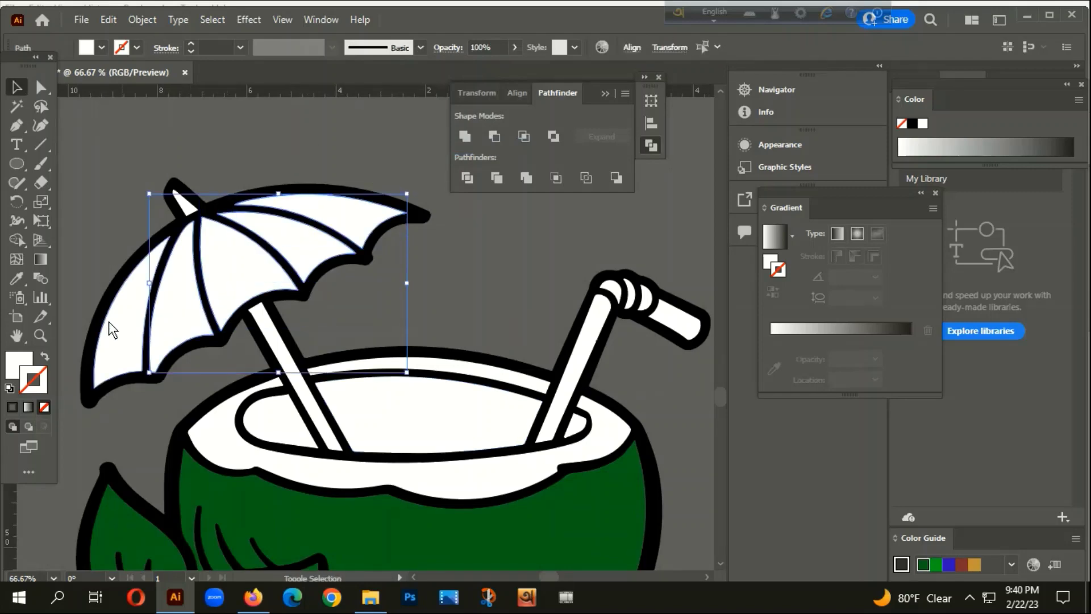
{"action": "left_click", "coordinate": [124, 345], "text": "shift"}
{"action": "right_click", "coordinate": [125, 341]}
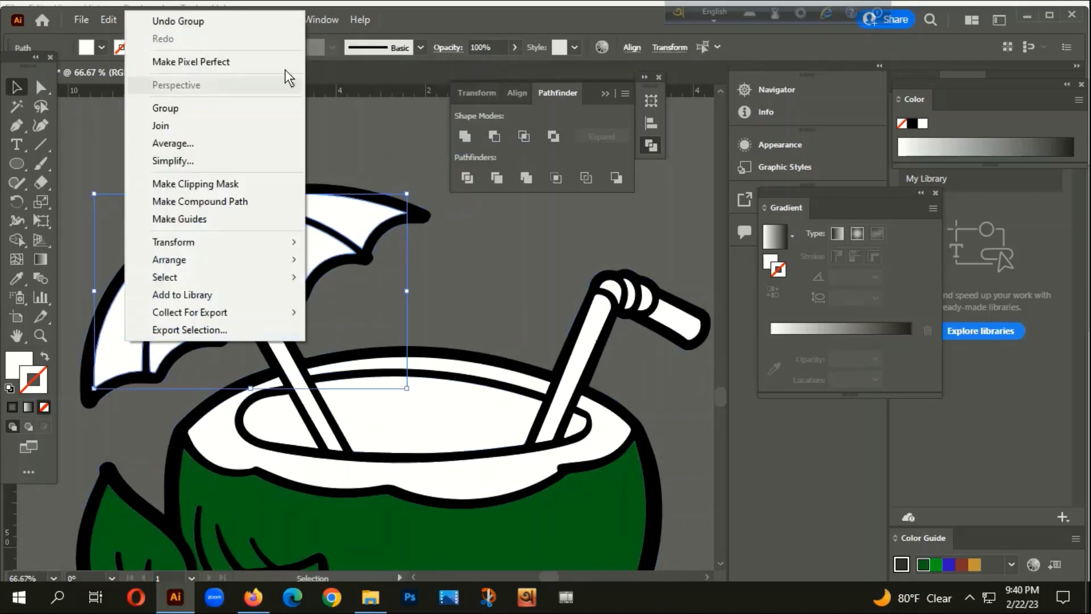
{"action": "left_click", "coordinate": [204, 111]}
{"action": "left_click", "coordinate": [679, 332], "text": "shift"}
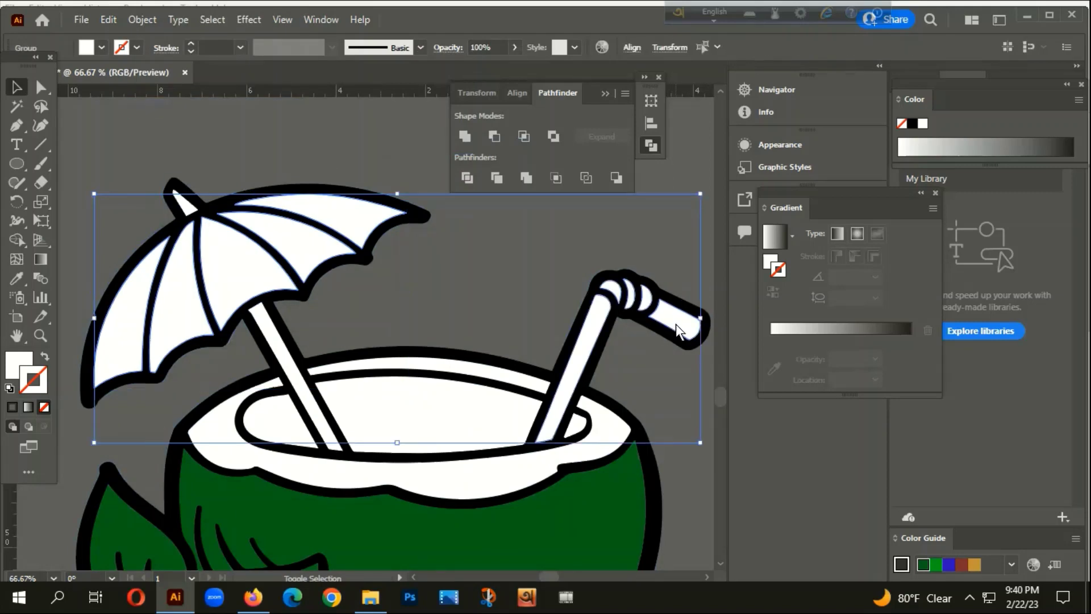
- Try to fill the umbrella canopy and the straw with orange BF7C11
{"action": "double_click", "coordinate": [17, 362]}
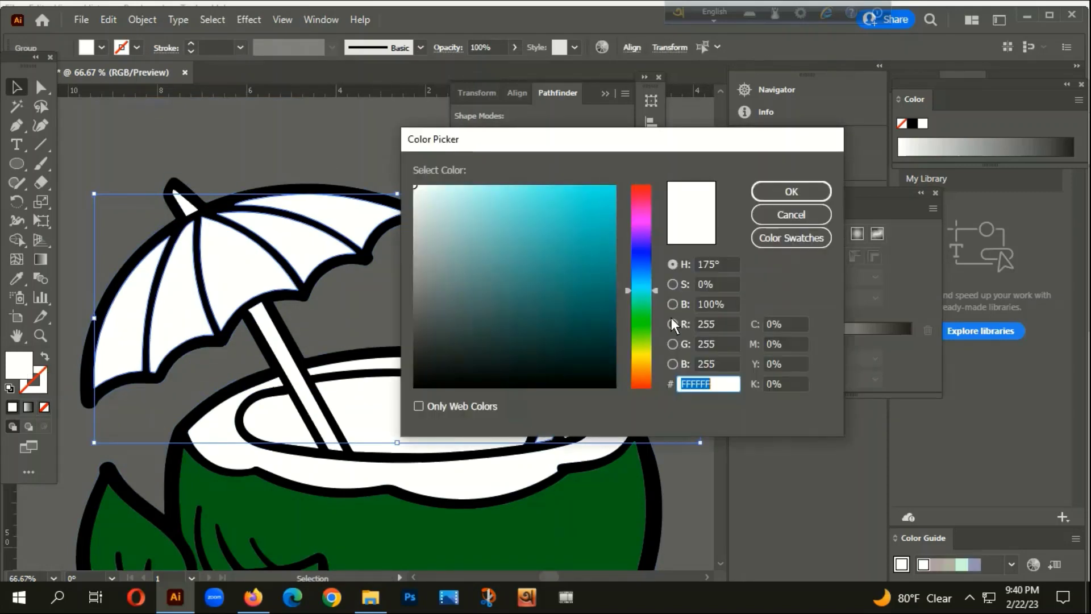
{"action": "left_click", "coordinate": [643, 367]}
{"action": "left_click", "coordinate": [598, 236]}
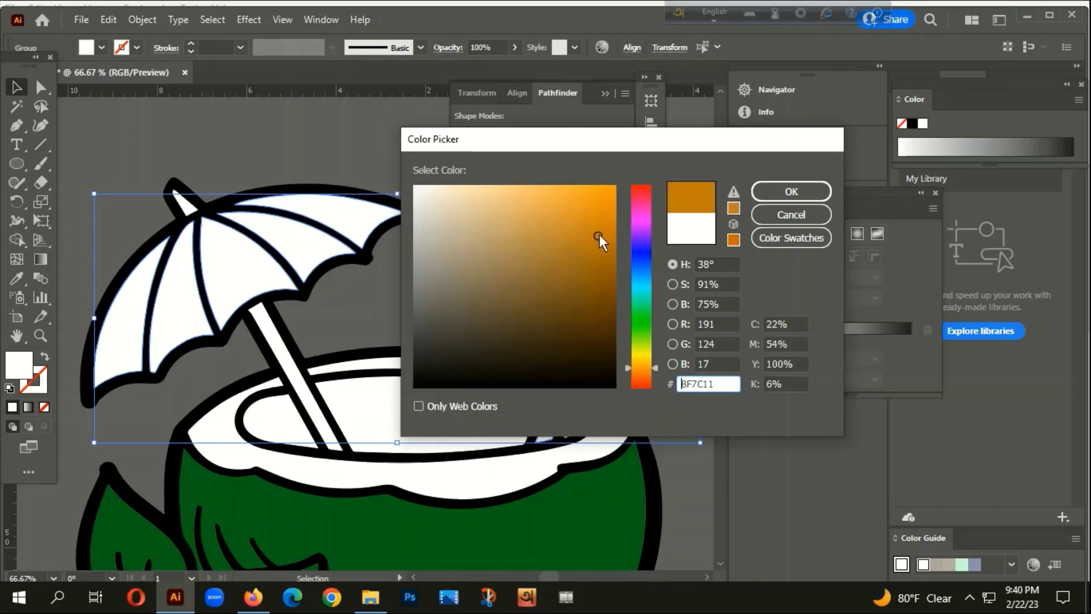
{"action": "left_click", "coordinate": [804, 190]}
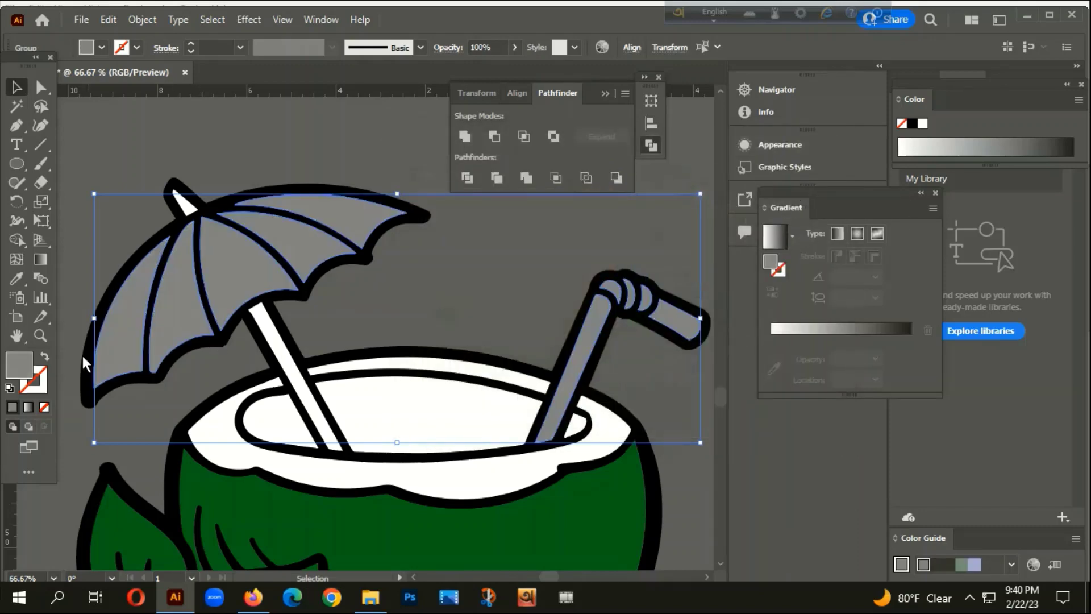
- Swap the fill and stroke of the umbrella canopy and straw, and give them an orange D38009 fill without a stroke
{"action": "left_click", "coordinate": [44, 360]}
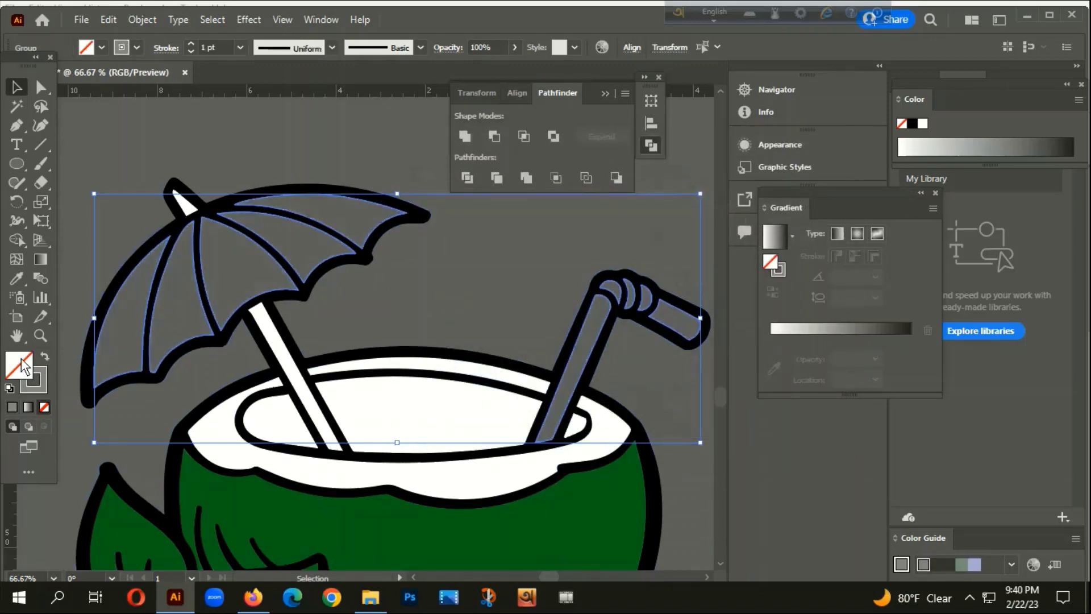
{"action": "double_click", "coordinate": [23, 367]}
{"action": "left_click", "coordinate": [640, 370]}
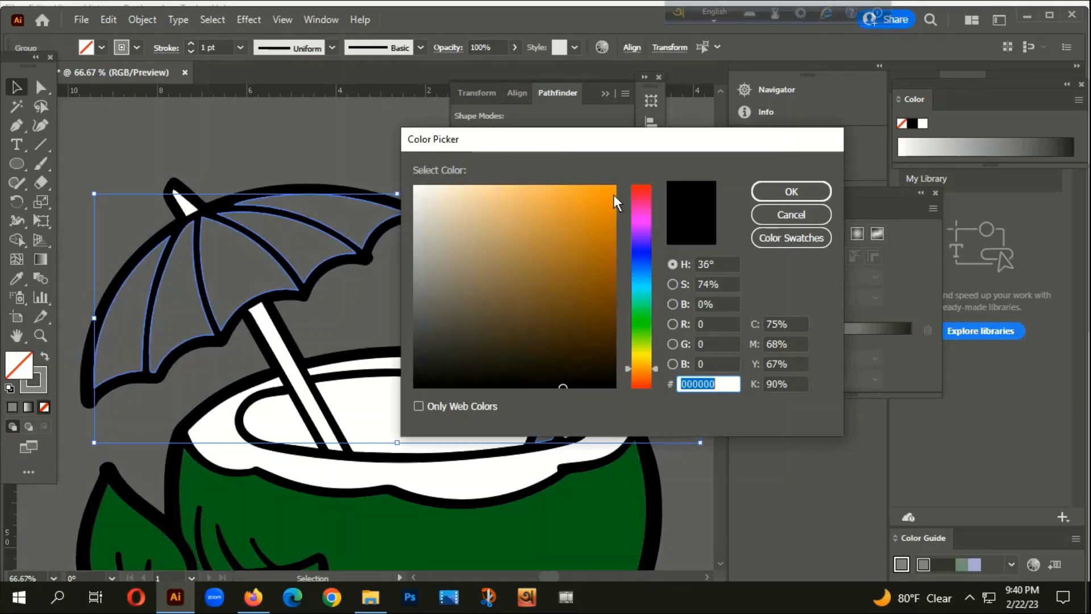
{"action": "left_click", "coordinate": [608, 221]}
{"action": "left_click", "coordinate": [762, 192]}
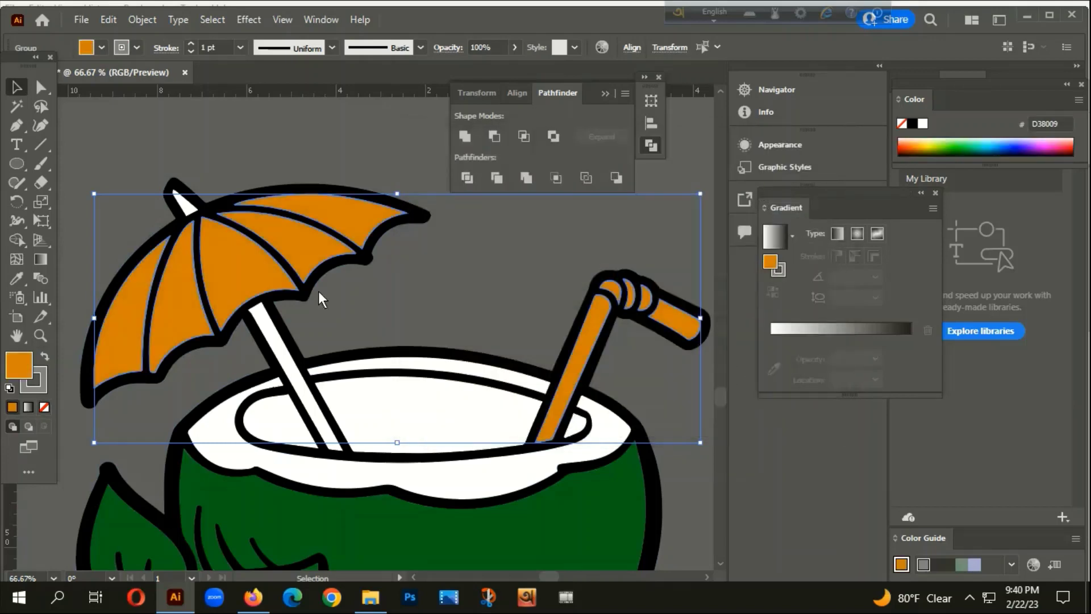
{"action": "left_click", "coordinate": [45, 406]}
{"action": "left_click", "coordinate": [64, 398]}
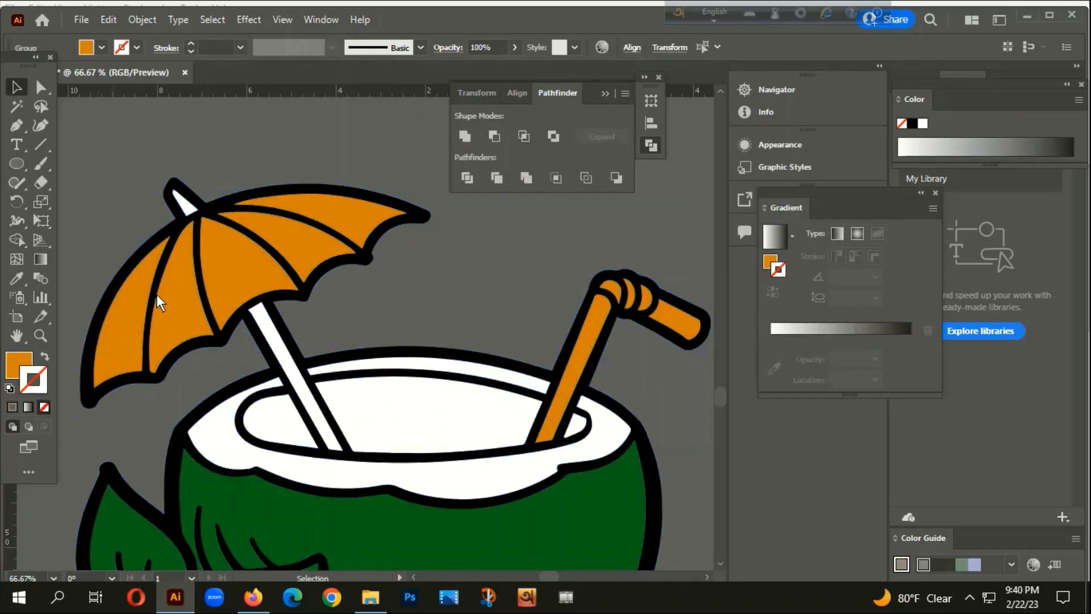
- Fill the umbrella's white handle with the orange sampled from the canopy, and deselect it
{"action": "left_click", "coordinate": [314, 418]}
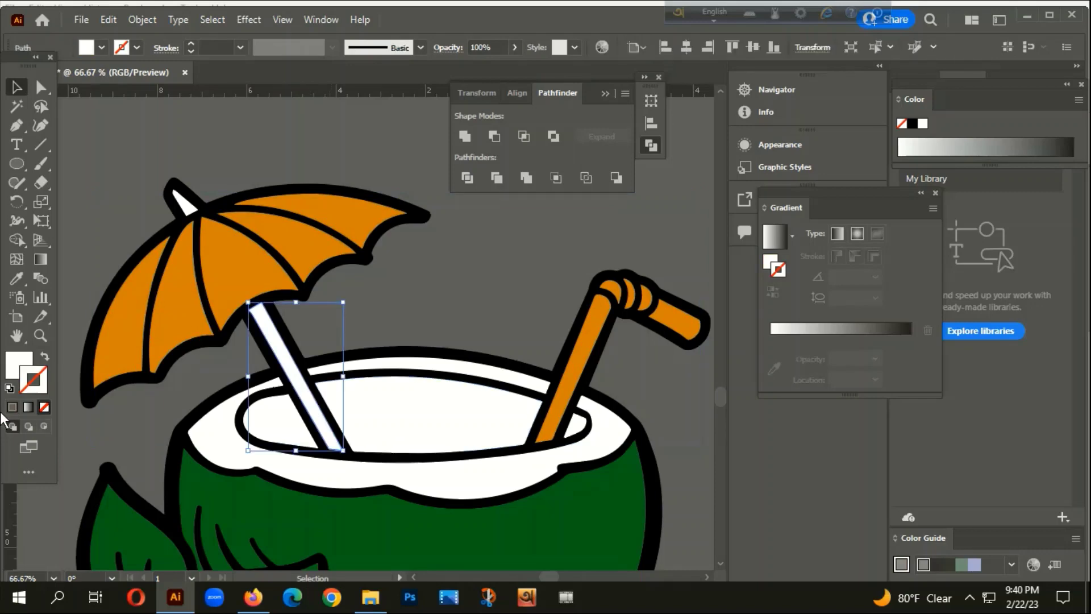
{"action": "left_click", "coordinate": [16, 362]}
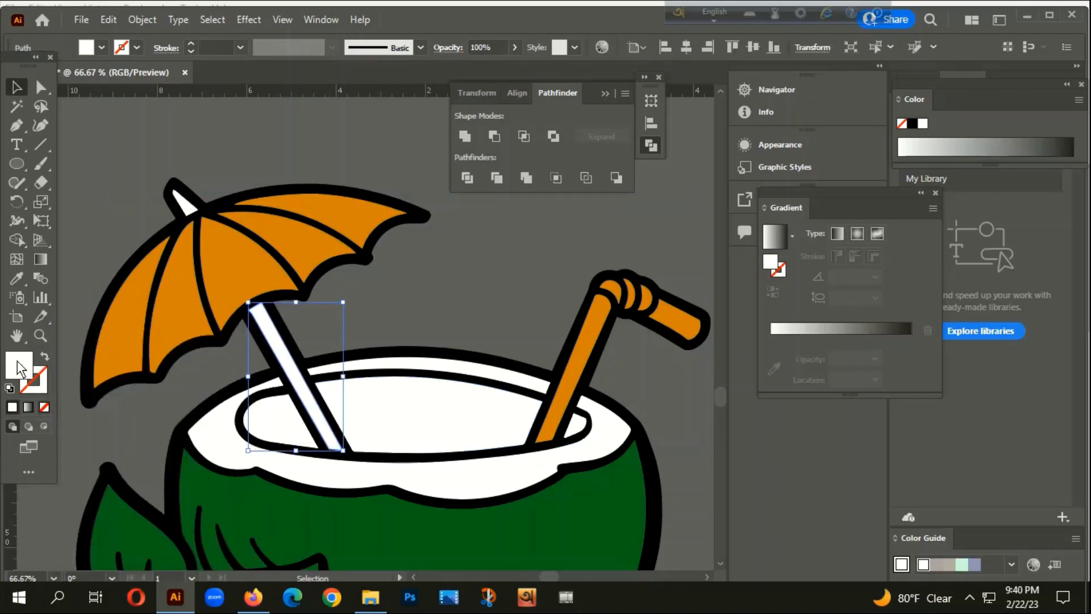
{"action": "key", "text": "i"}
{"action": "left_click", "coordinate": [326, 210]}
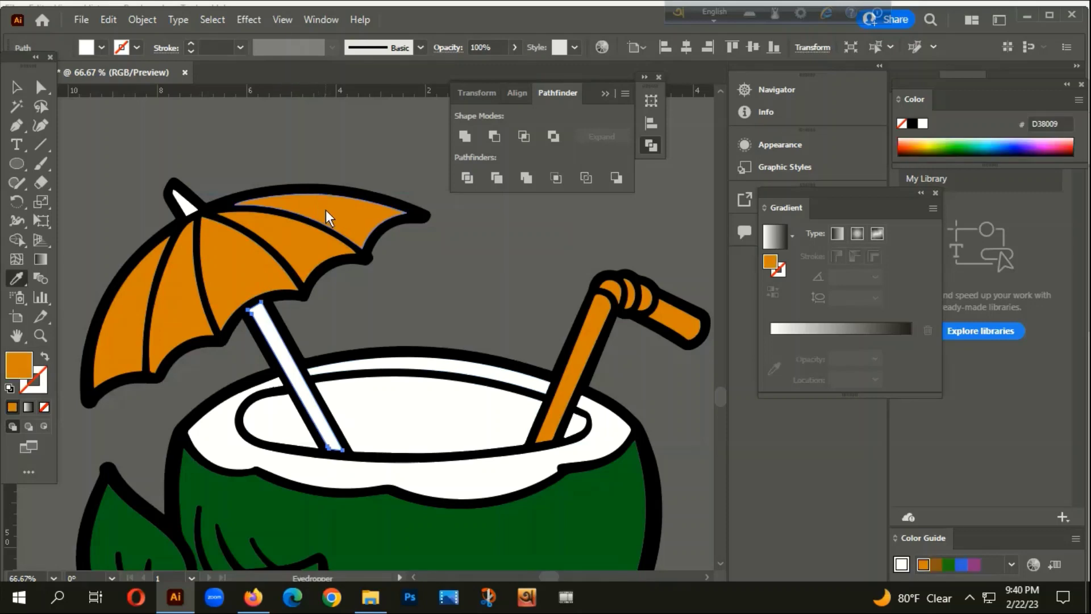
{"action": "left_click", "coordinate": [17, 87]}
{"action": "left_click", "coordinate": [102, 153]}
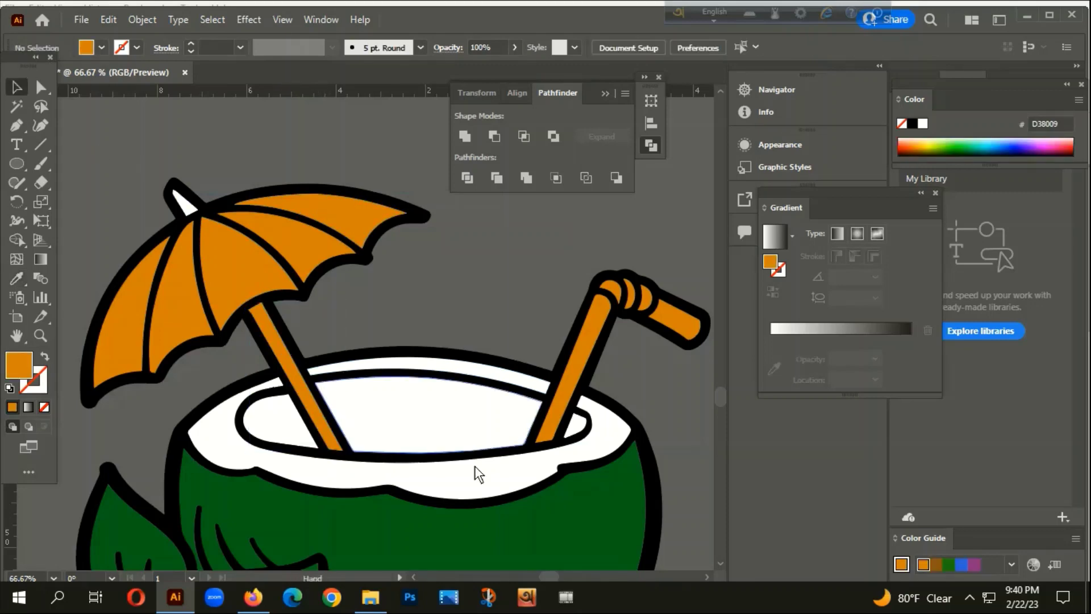
- Fill the white front rim of the coconut with grey 8C9998
{"action": "scroll", "coordinate": [475, 470], "scroll_direction": "down", "scroll_amount": 5}
{"action": "left_click", "coordinate": [462, 224]}
{"action": "left_click_drag", "start_coordinate": [493, 312], "coordinate": [463, 459]}
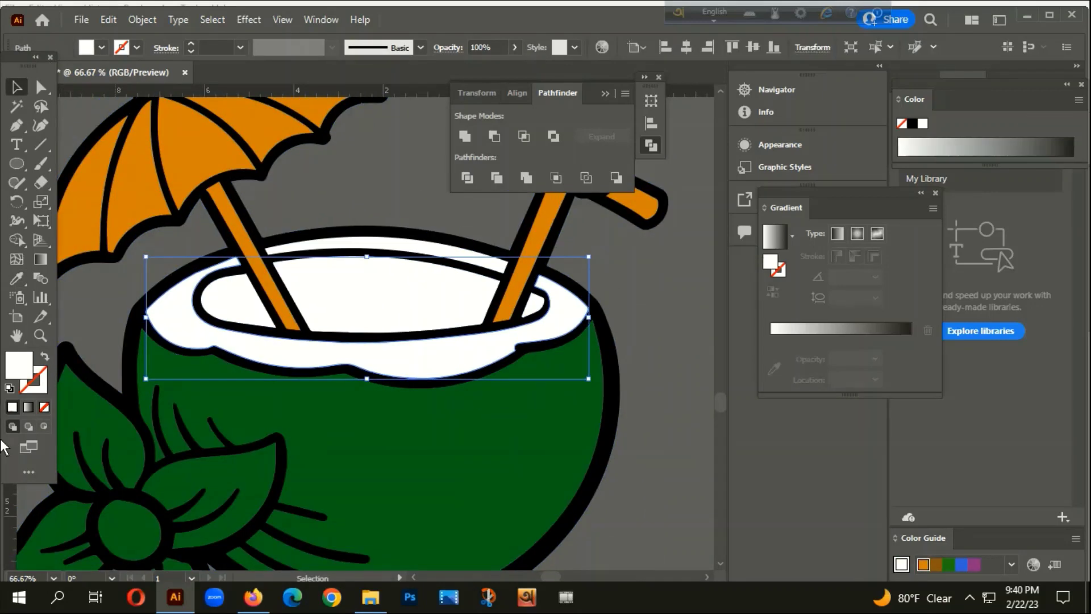
{"action": "double_click", "coordinate": [18, 368]}
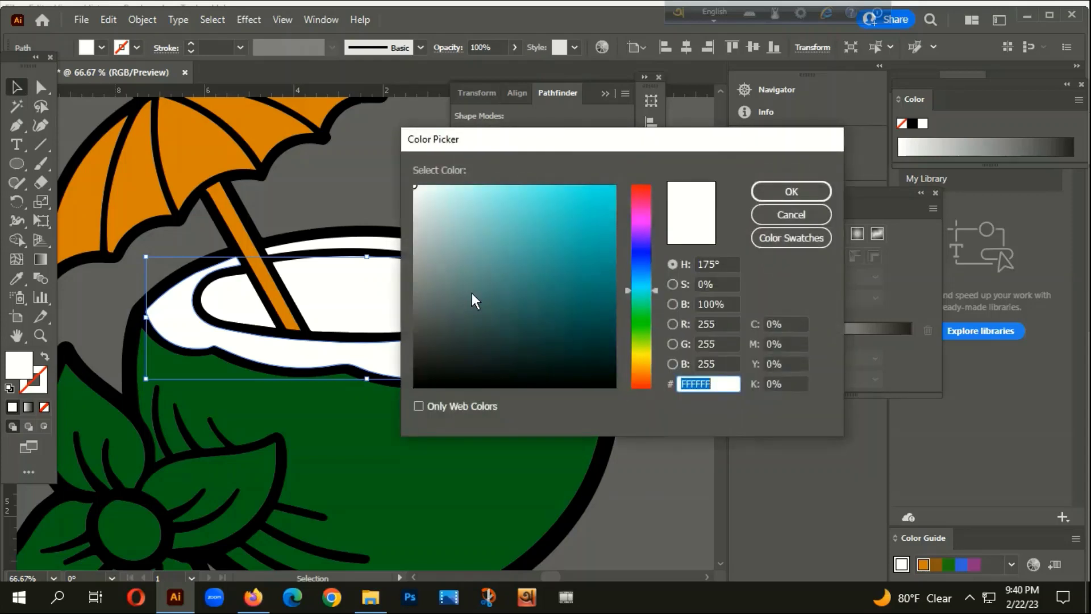
{"action": "left_click", "coordinate": [432, 265]}
{"action": "left_click", "coordinate": [781, 188]}
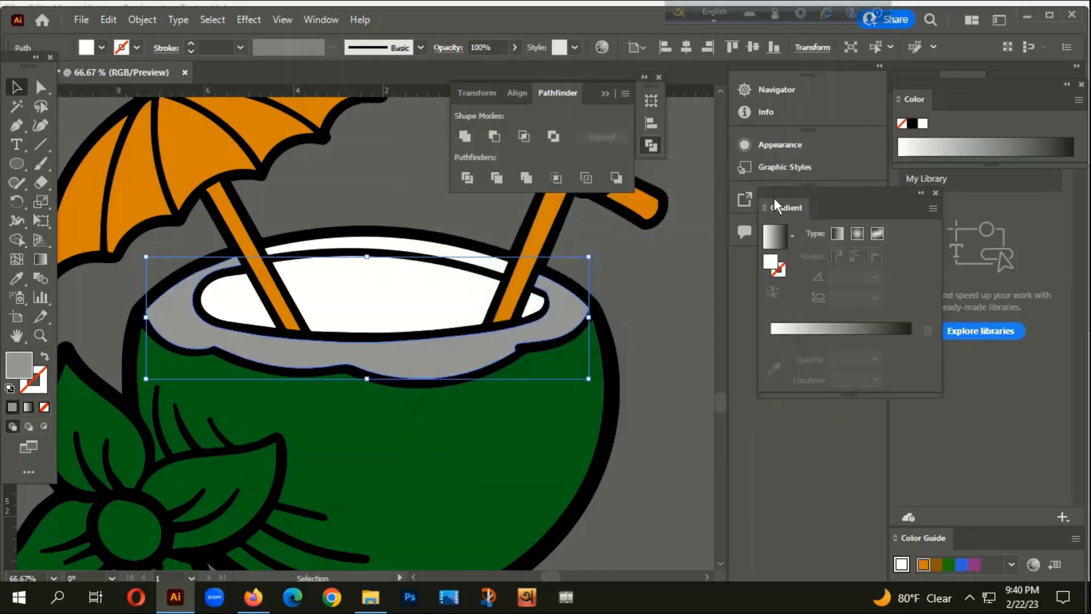
{"action": "key", "text": "ctrl+0"}
{"action": "left_click", "coordinate": [676, 465]}
- Fill the white strip along the coconut's rear rim with the grey sampled from the front rim
{"action": "scroll", "coordinate": [676, 466], "scroll_direction": "up", "scroll_amount": 2}
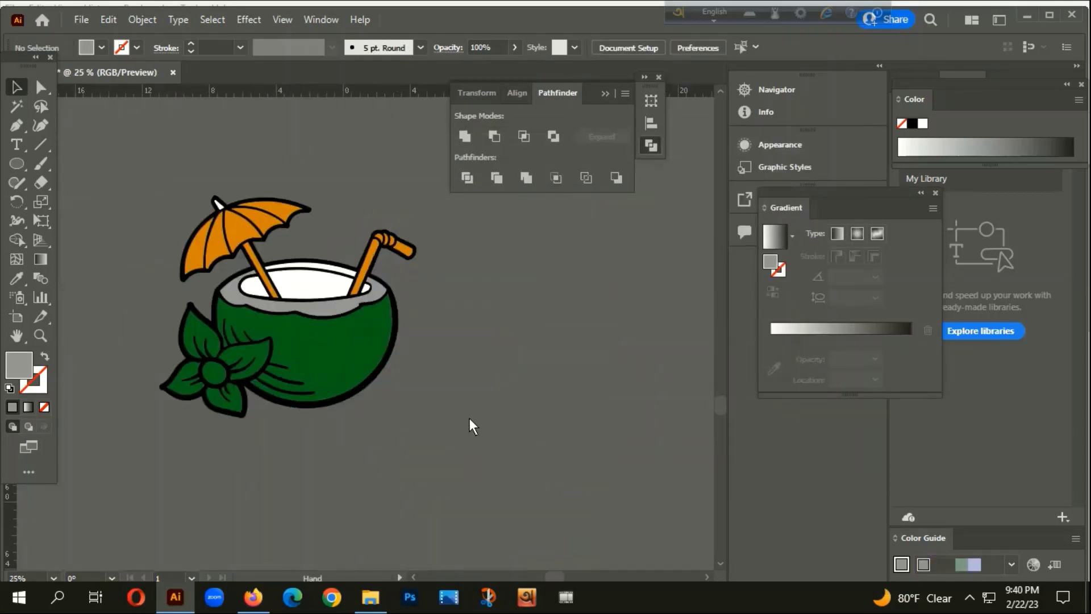
{"action": "scroll", "coordinate": [469, 426], "scroll_direction": "up", "scroll_amount": 2}
{"action": "left_click", "coordinate": [294, 315]}
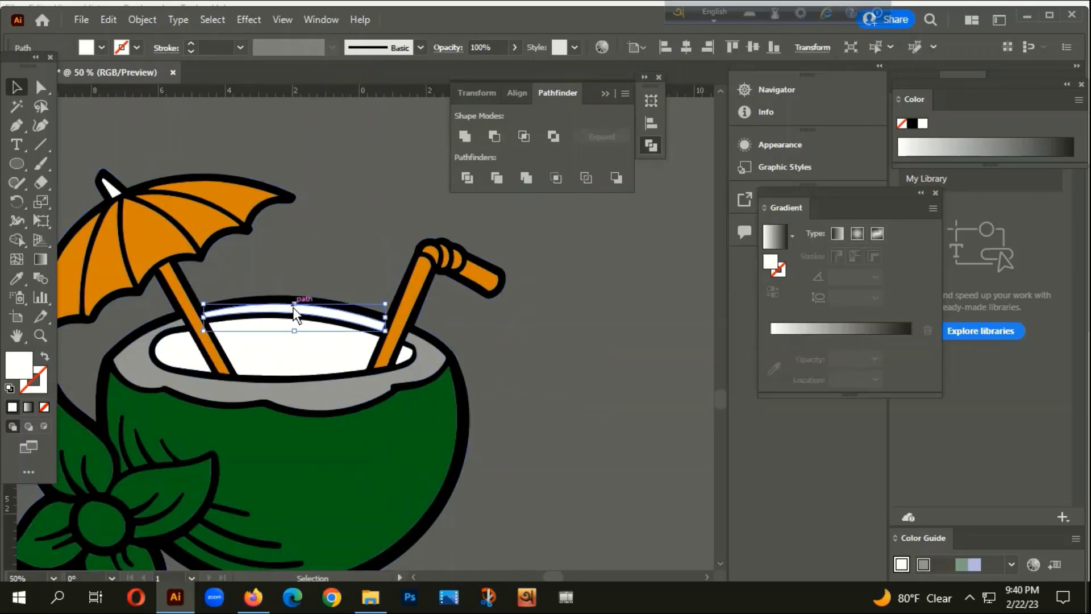
{"action": "key", "text": "i"}
{"action": "left_click", "coordinate": [316, 388]}
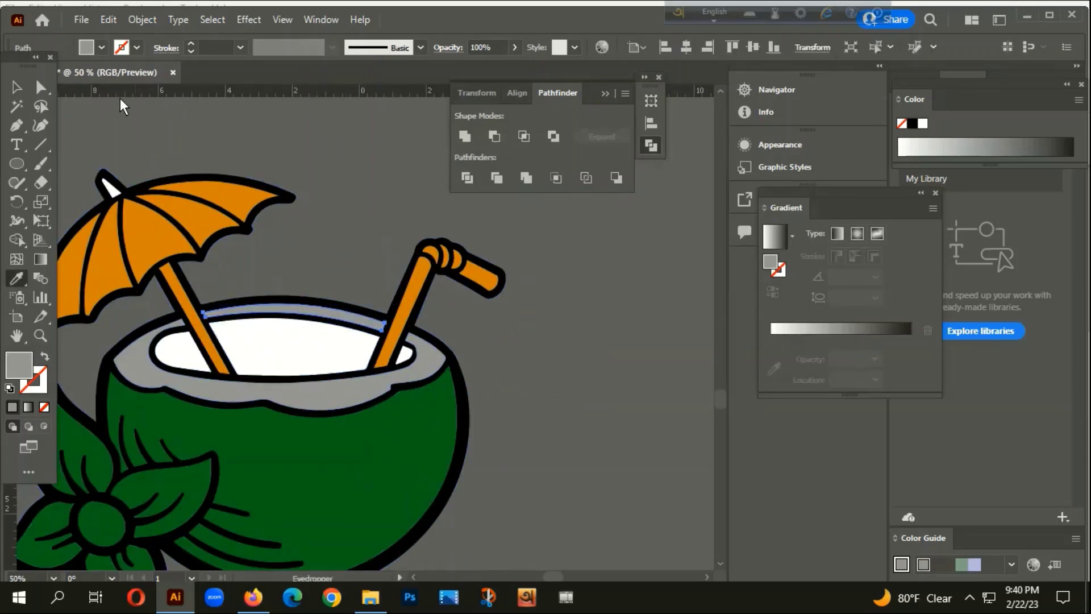
{"action": "left_click", "coordinate": [17, 87]}
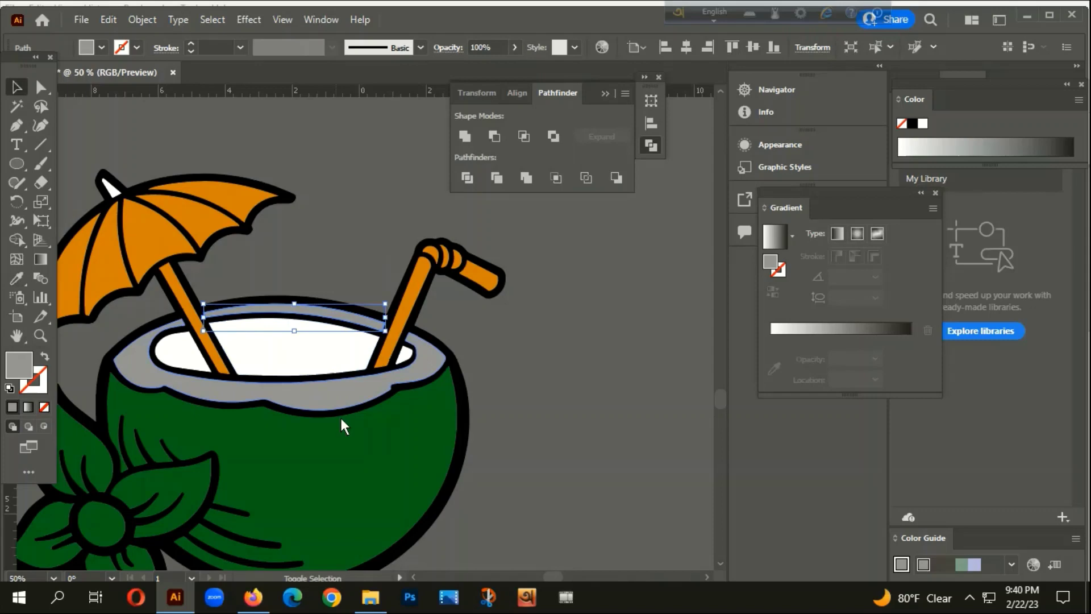
- Recolour the coconut's front and rear rim shapes together with a light grey fill, and deselect them
{"action": "left_click", "coordinate": [312, 396], "text": "shift"}
{"action": "double_click", "coordinate": [30, 371]}
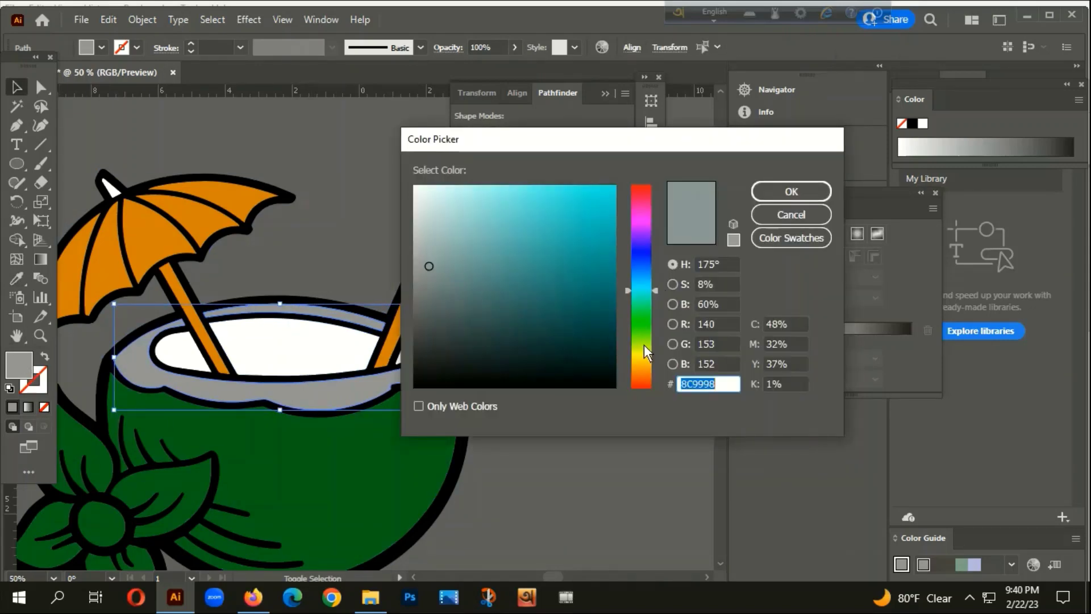
{"action": "left_click", "coordinate": [640, 366]}
{"action": "left_click", "coordinate": [487, 192]}
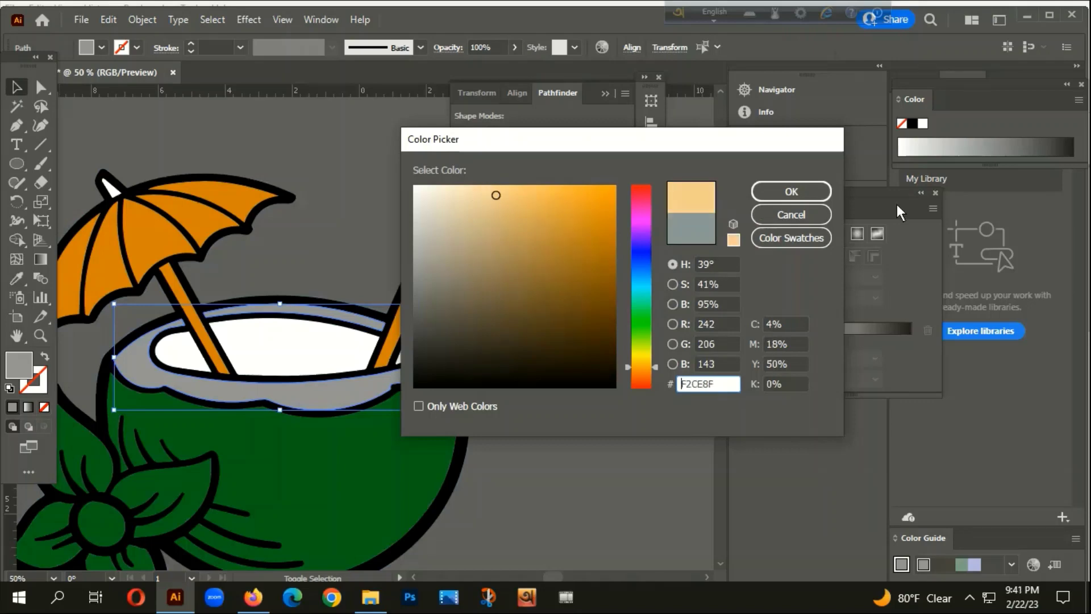
{"action": "left_click", "coordinate": [816, 197]}
{"action": "left_click", "coordinate": [353, 161]}
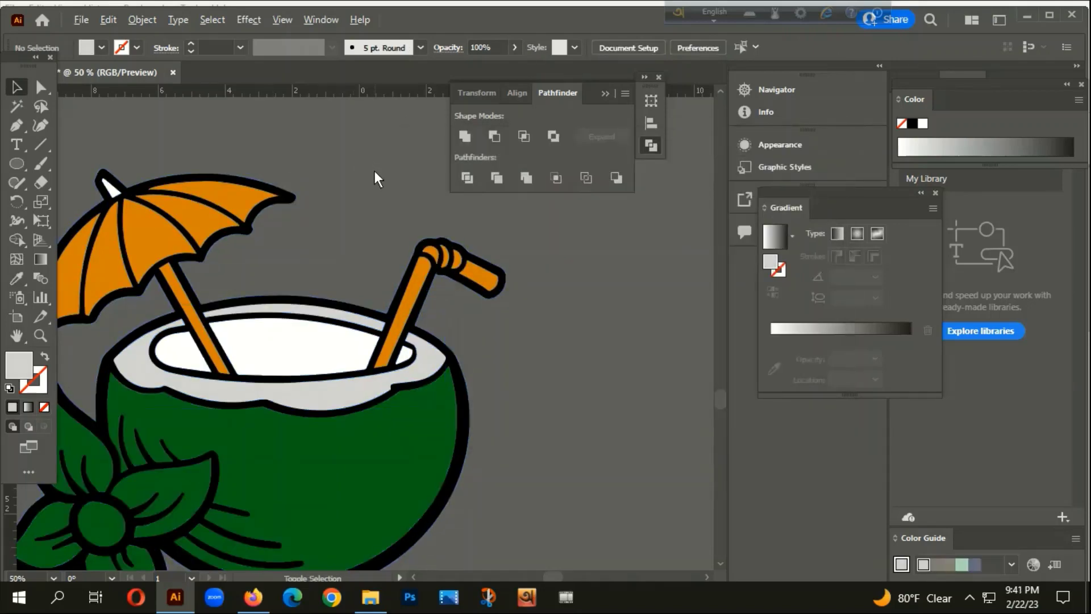
- Select all parts of the coloured coconut drink illustration and group them
{"action": "scroll", "coordinate": [367, 170], "scroll_direction": "down", "scroll_amount": 4}
{"action": "left_click_drag", "start_coordinate": [246, 199], "coordinate": [360, 292]}
{"action": "right_click", "coordinate": [338, 174]}
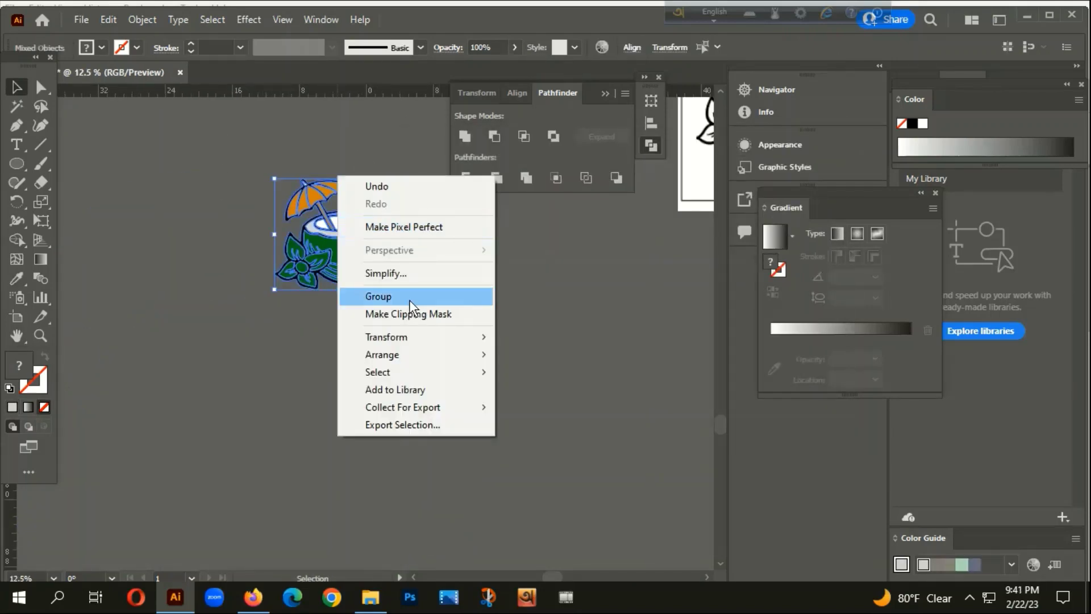
{"action": "left_click", "coordinate": [387, 296]}
- Scale the grouped coconut drink down proportionally to less than half its size
{"action": "scroll", "coordinate": [387, 296], "scroll_direction": "down", "scroll_amount": 3}
{"action": "scroll", "coordinate": [315, 205], "scroll_direction": "up", "scroll_amount": 3}
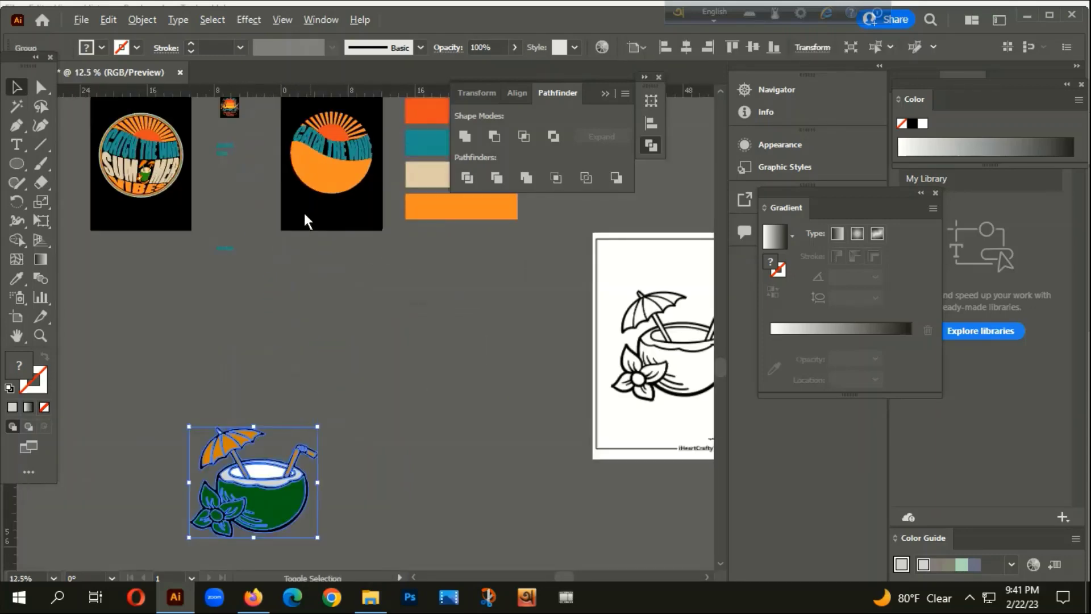
{"action": "left_click_drag", "start_coordinate": [317, 476], "coordinate": [322, 475]}
{"action": "left_click_drag", "start_coordinate": [318, 421], "coordinate": [267, 455]}
{"action": "left_click", "coordinate": [312, 416]}
{"action": "left_click_drag", "start_coordinate": [313, 417], "coordinate": [369, 569]}
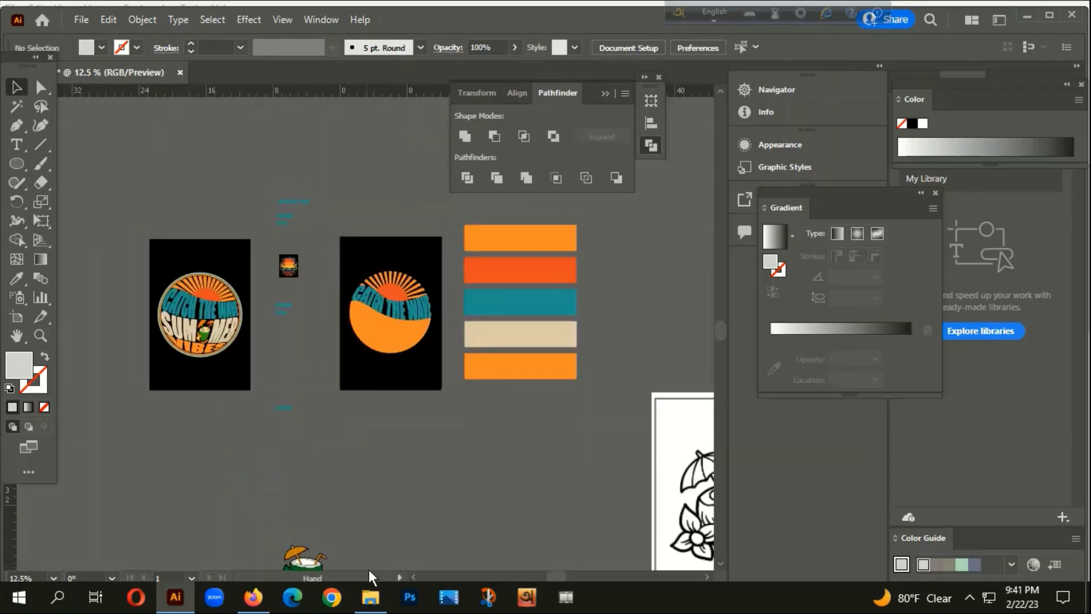
- Place the teal SUMMER text over the coconut drink, enlarge it to about 608 pt, and convert it to outlines
{"action": "scroll", "coordinate": [362, 499], "scroll_direction": "down", "scroll_amount": 3}
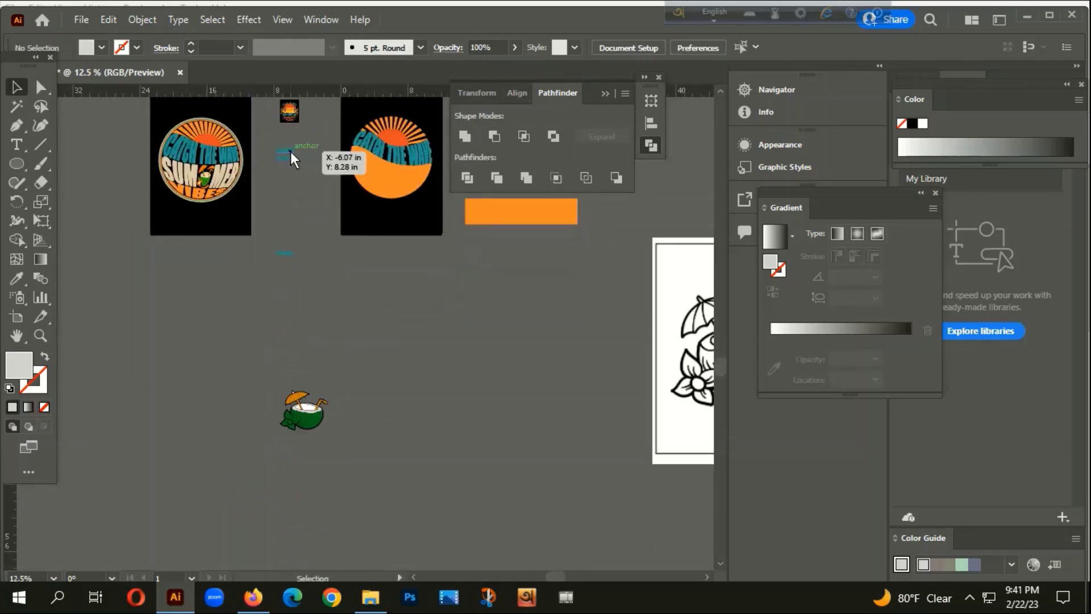
{"action": "left_click_drag", "start_coordinate": [291, 151], "coordinate": [385, 349]}
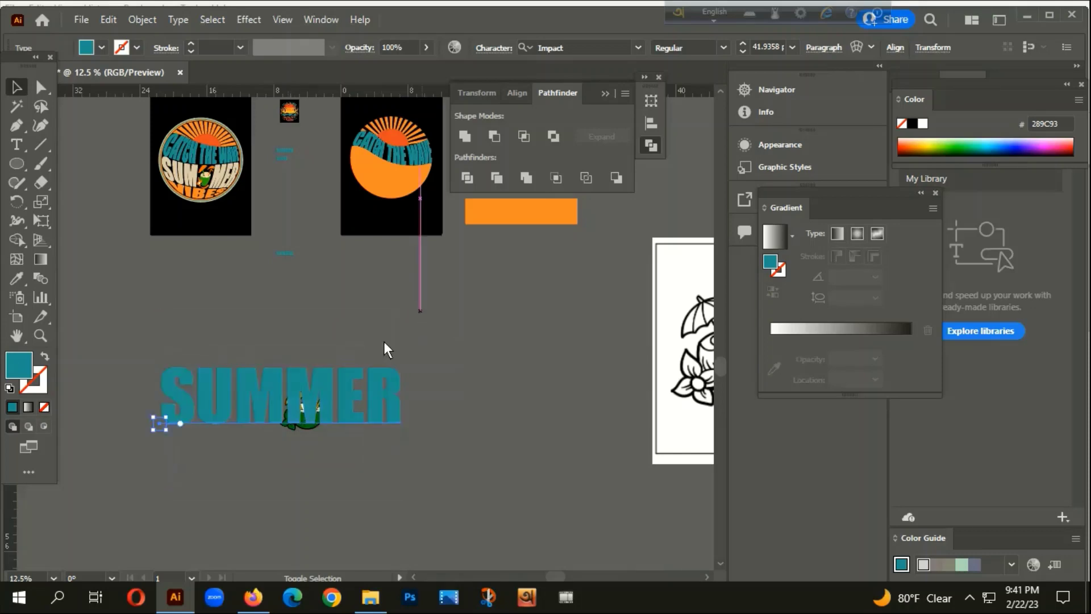
{"action": "right_click", "coordinate": [298, 425]}
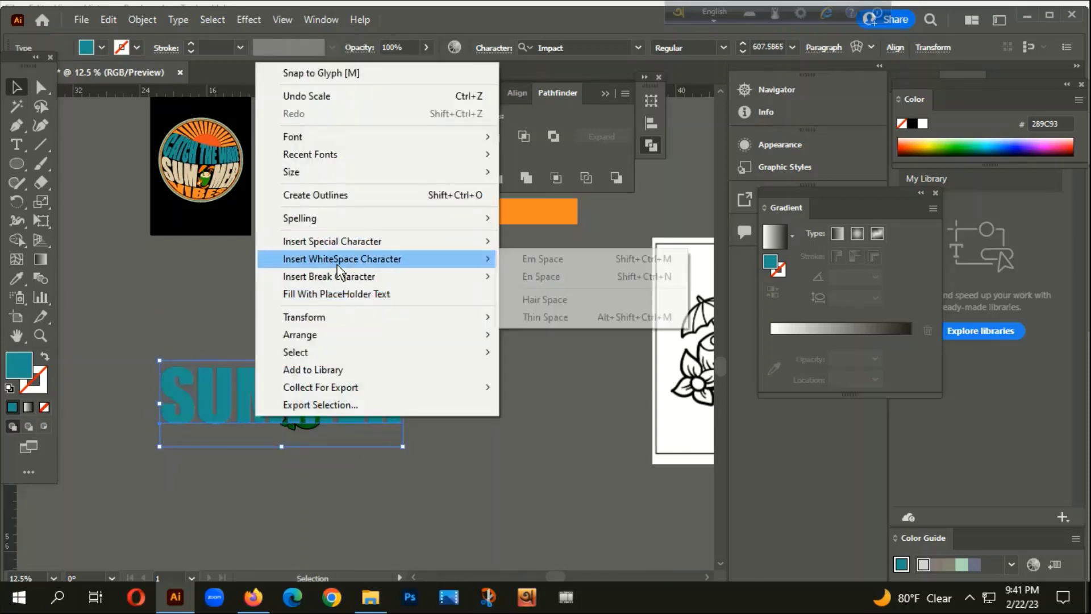
{"action": "left_click", "coordinate": [322, 195]}
- Ungroup the outlined SUMMER lettering and group its first three letters, SUM
{"action": "scroll", "coordinate": [397, 431], "scroll_direction": "down", "scroll_amount": 2}
{"action": "right_click", "coordinate": [329, 304]}
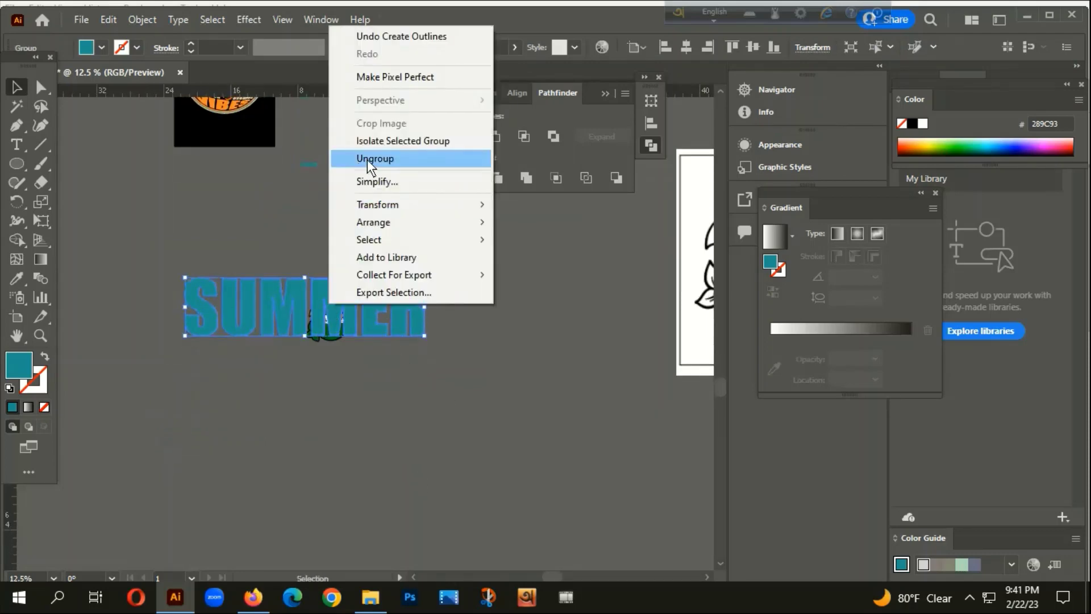
{"action": "left_click", "coordinate": [367, 159]}
{"action": "left_click", "coordinate": [158, 354]}
{"action": "left_click", "coordinate": [281, 295]}
{"action": "right_click", "coordinate": [293, 296]}
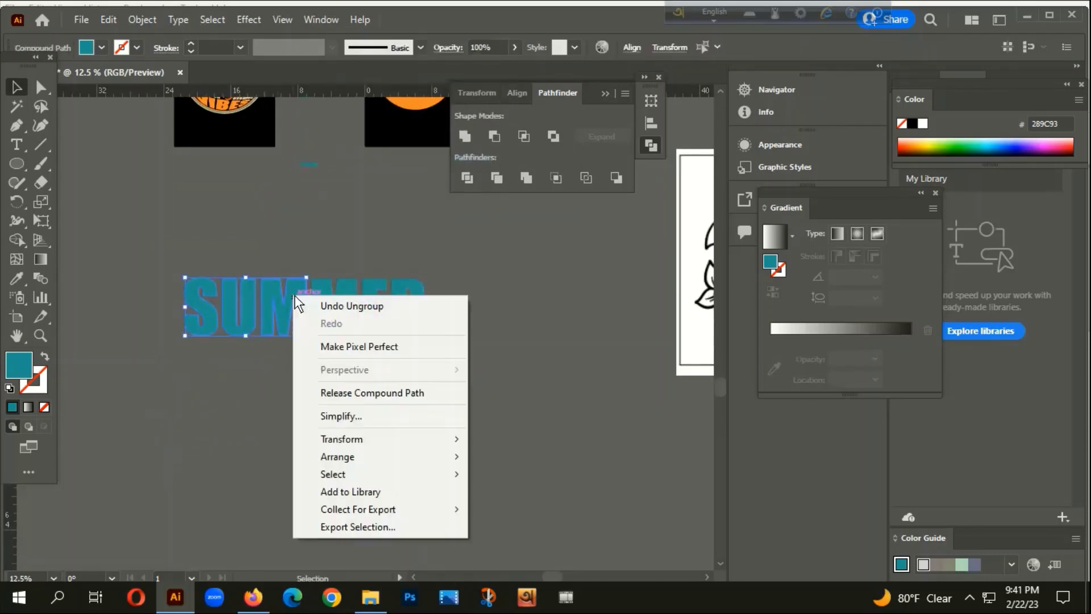
{"action": "left_click", "coordinate": [142, 20]}
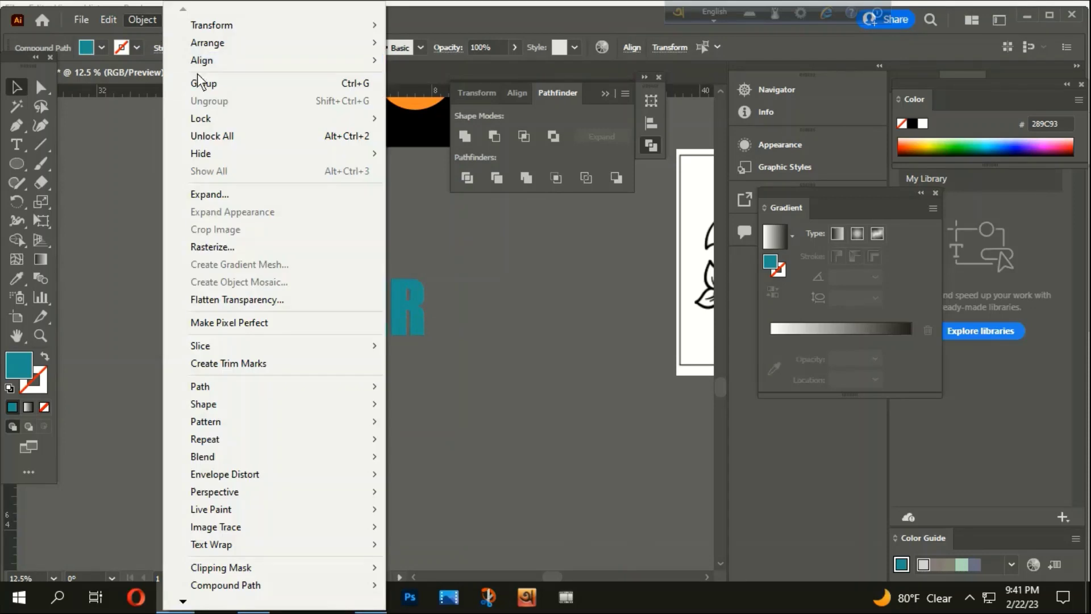
{"action": "left_click", "coordinate": [227, 83]}
{"action": "left_click", "coordinate": [391, 400]}
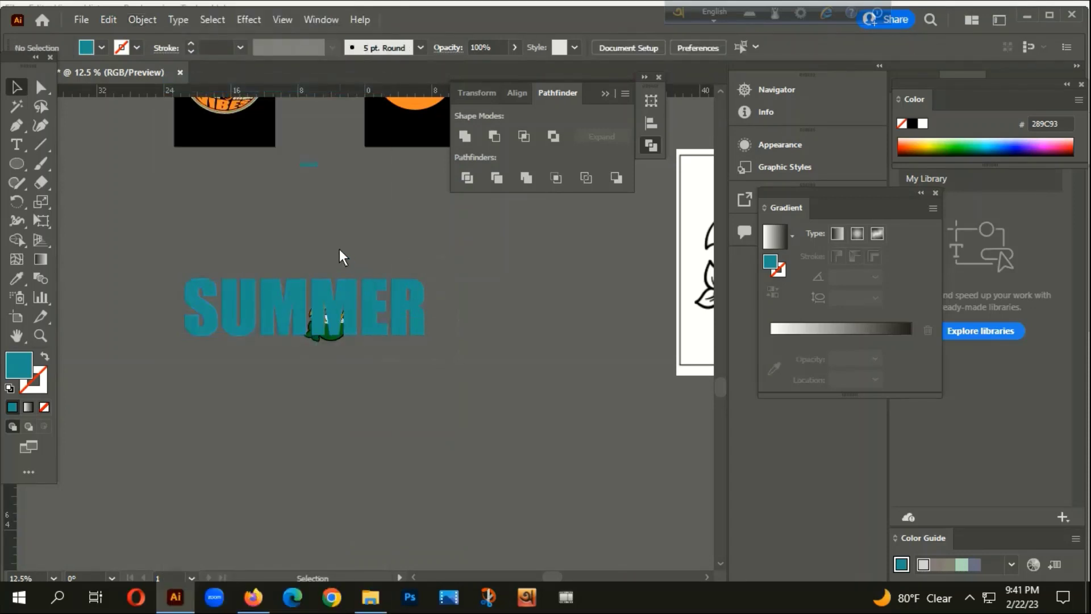
- Group the remaining letters MER of the outlined word
{"action": "left_click_drag", "start_coordinate": [458, 360], "coordinate": [356, 248]}
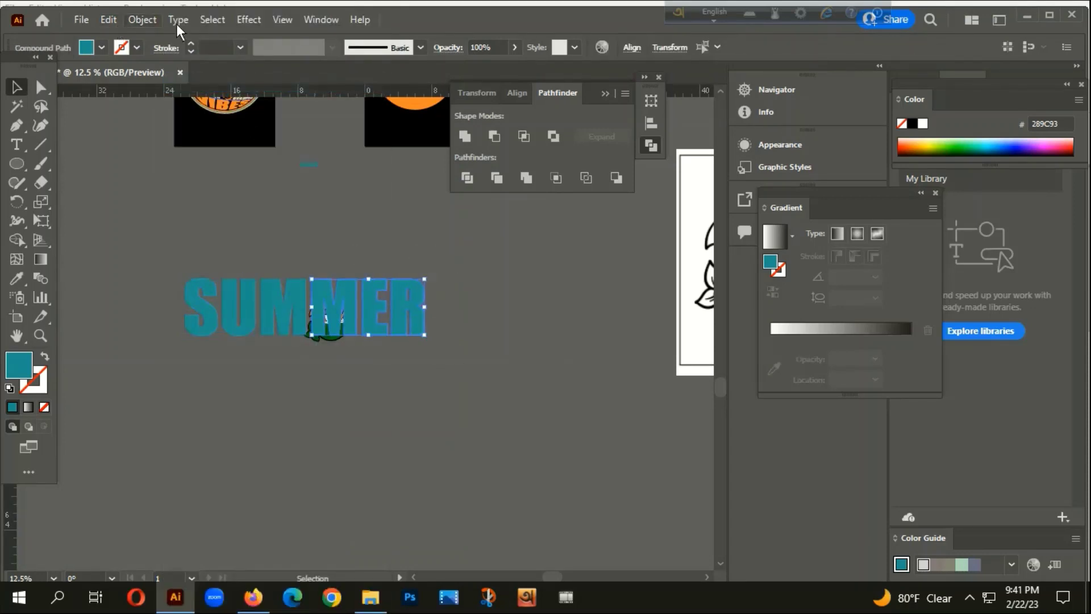
{"action": "left_click", "coordinate": [139, 20]}
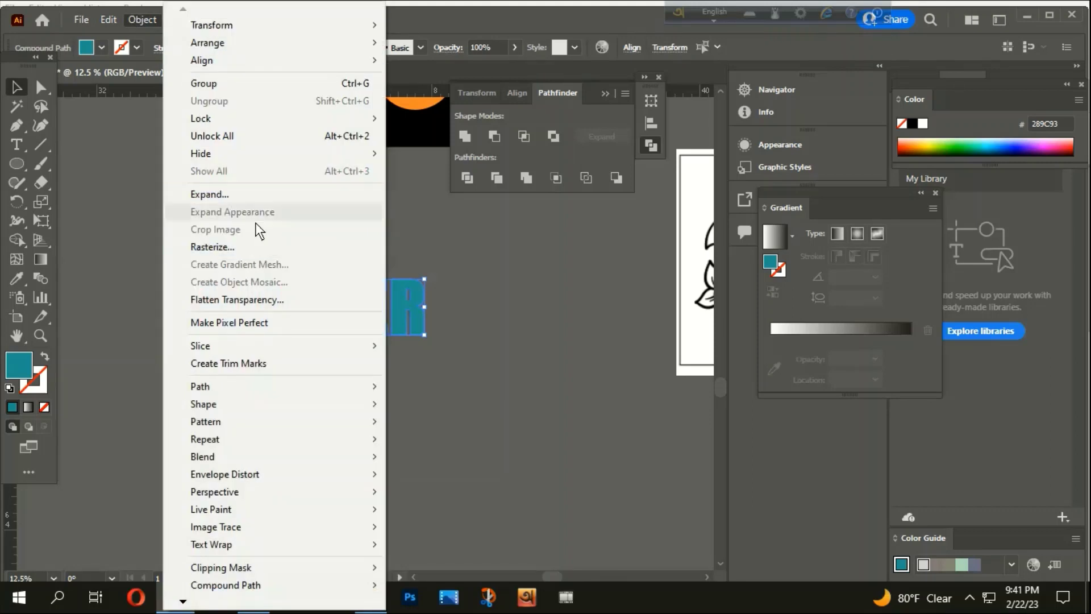
{"action": "left_click", "coordinate": [207, 84]}
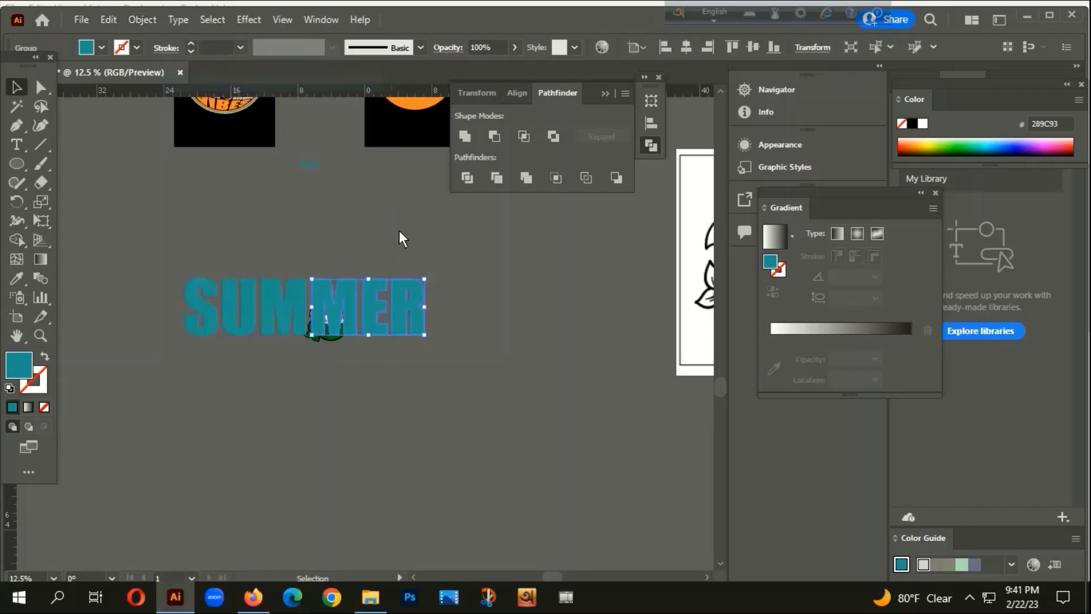
{"action": "left_click", "coordinate": [335, 350]}
- Move the MER group about 5.1 in to the right and raise the coconut drink into the gap after SUM
{"action": "key", "text": "ctrl+plus"}
{"action": "left_click_drag", "start_coordinate": [348, 254], "coordinate": [435, 254]}
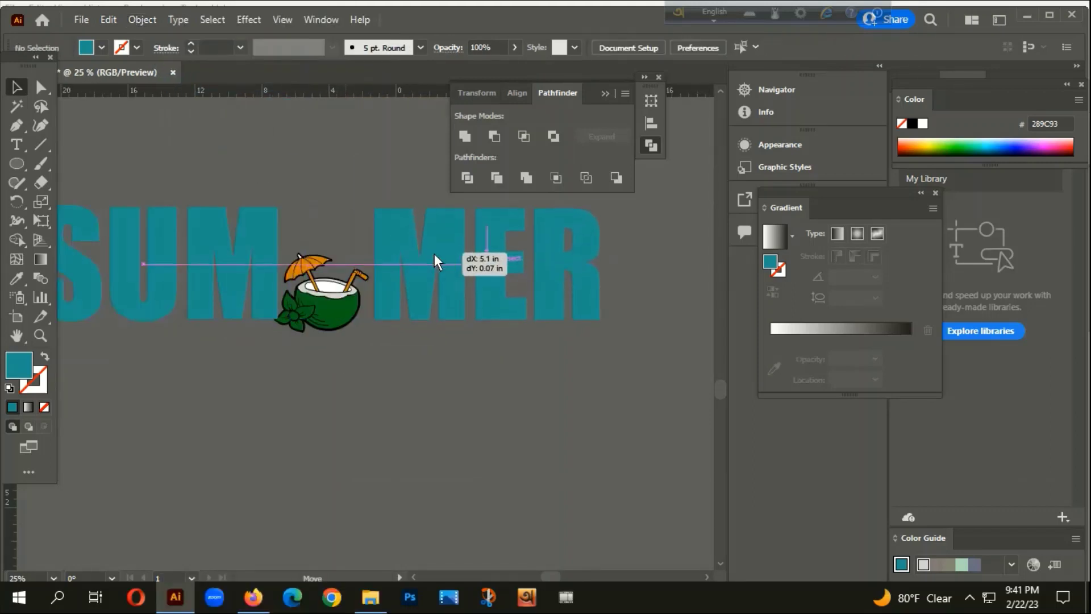
{"action": "mouse_move", "coordinate": [325, 312]}
{"action": "left_mouse_down"}
{"action": "mouse_move", "coordinate": [334, 273]}
{"action": "mouse_move", "coordinate": [325, 300]}
{"action": "left_mouse_up"}
{"action": "left_click", "coordinate": [323, 321]}
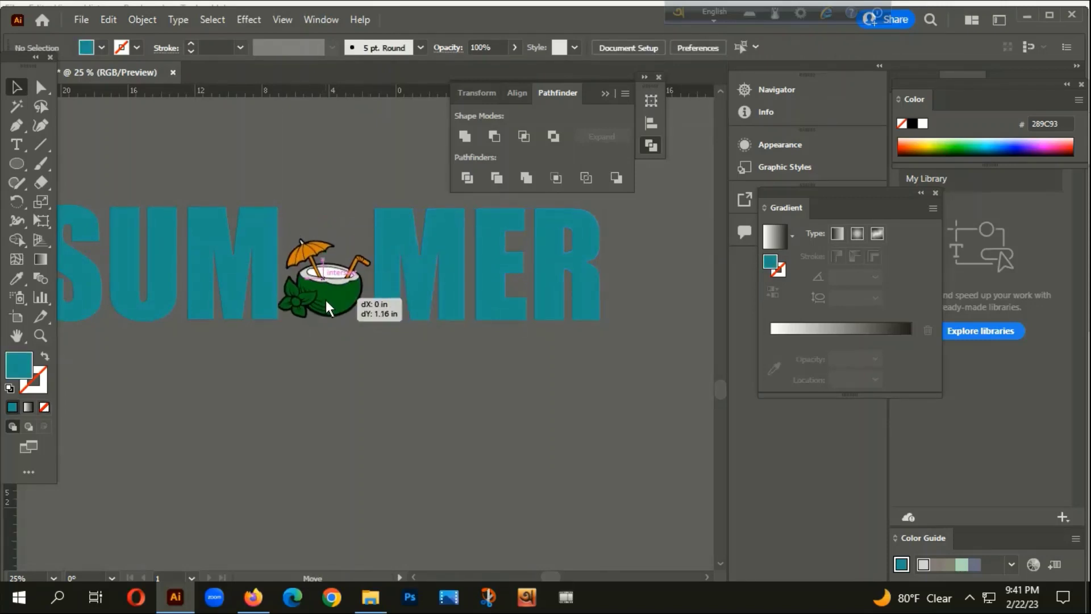
{"action": "left_click", "coordinate": [336, 354]}
{"action": "key", "text": "ctrl+plus"}
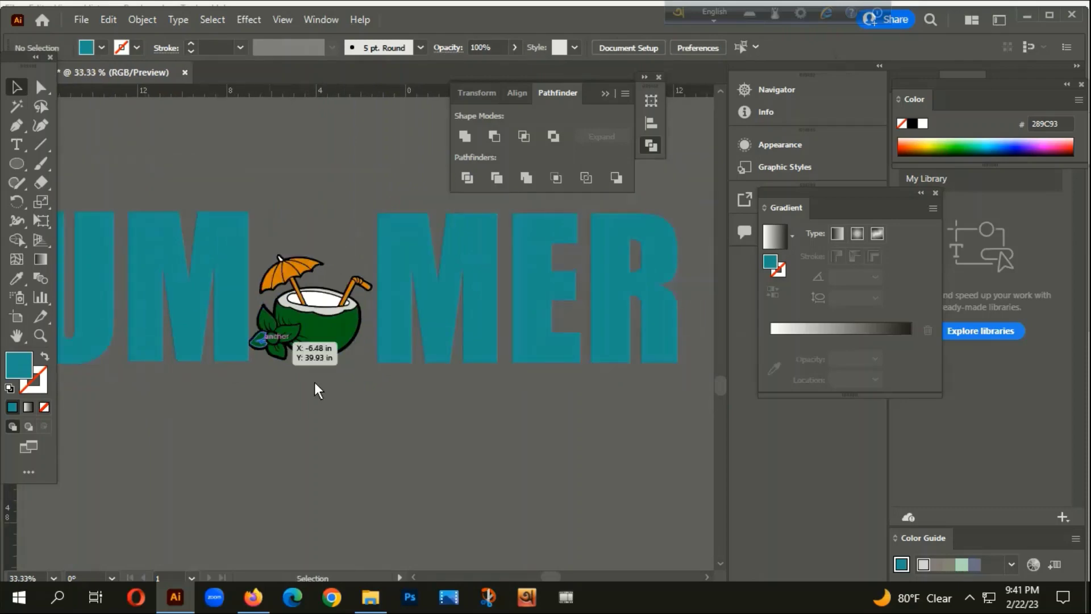
- Draw a horizontal line about 4.8 in long above the coconut drink, between the two Ms, with a 25 pt stroke
{"action": "left_click", "coordinate": [41, 146]}
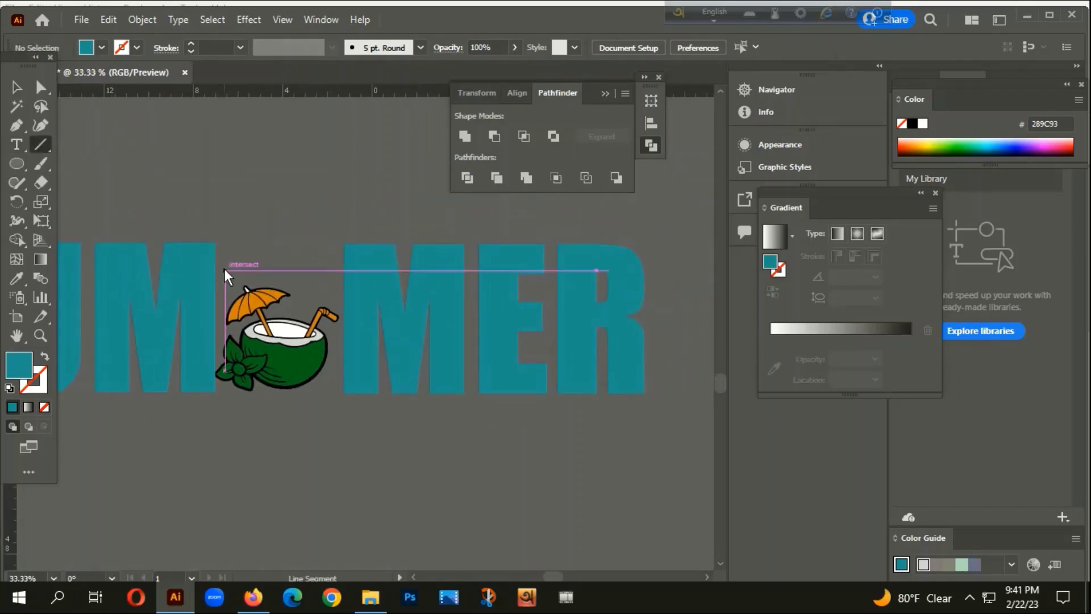
{"action": "left_click_drag", "start_coordinate": [225, 265], "coordinate": [333, 275]}
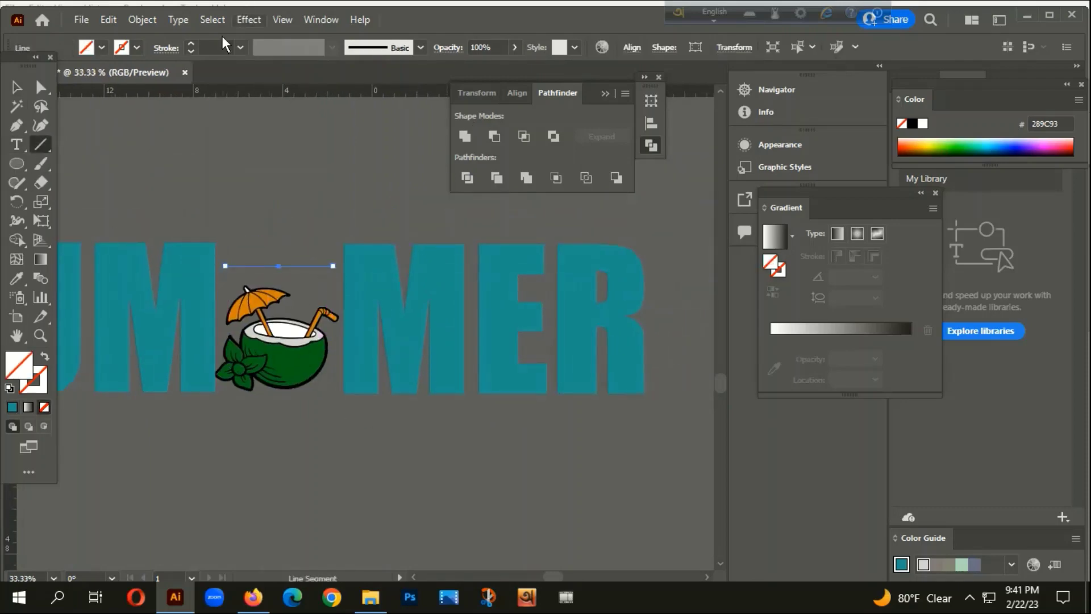
{"action": "left_click", "coordinate": [189, 45]}
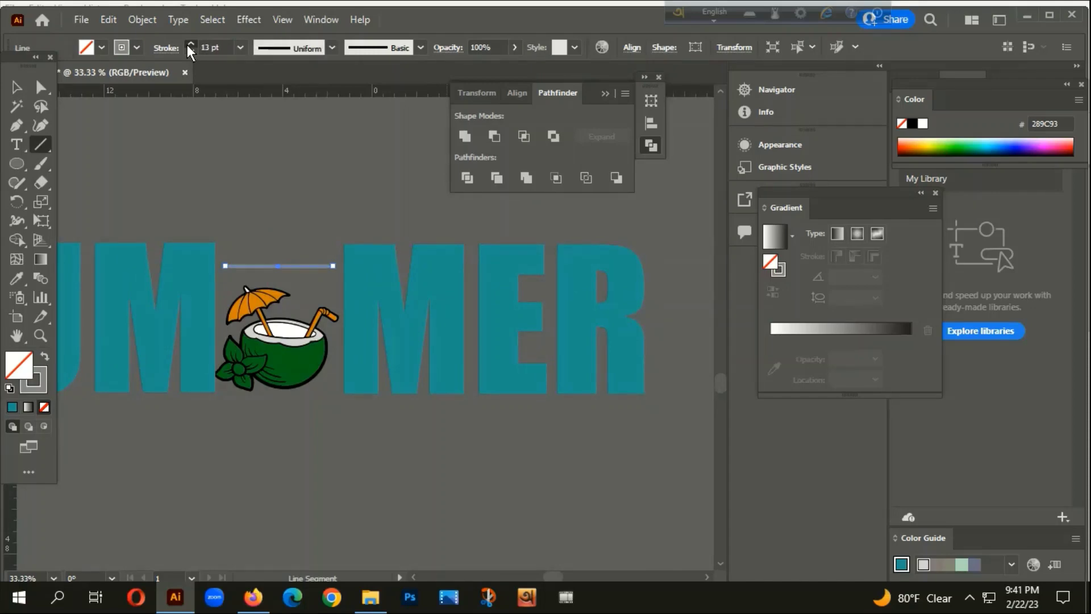
- Expand the line's fill and stroke into a solid bar, and deselect it
{"action": "left_click", "coordinate": [140, 20]}
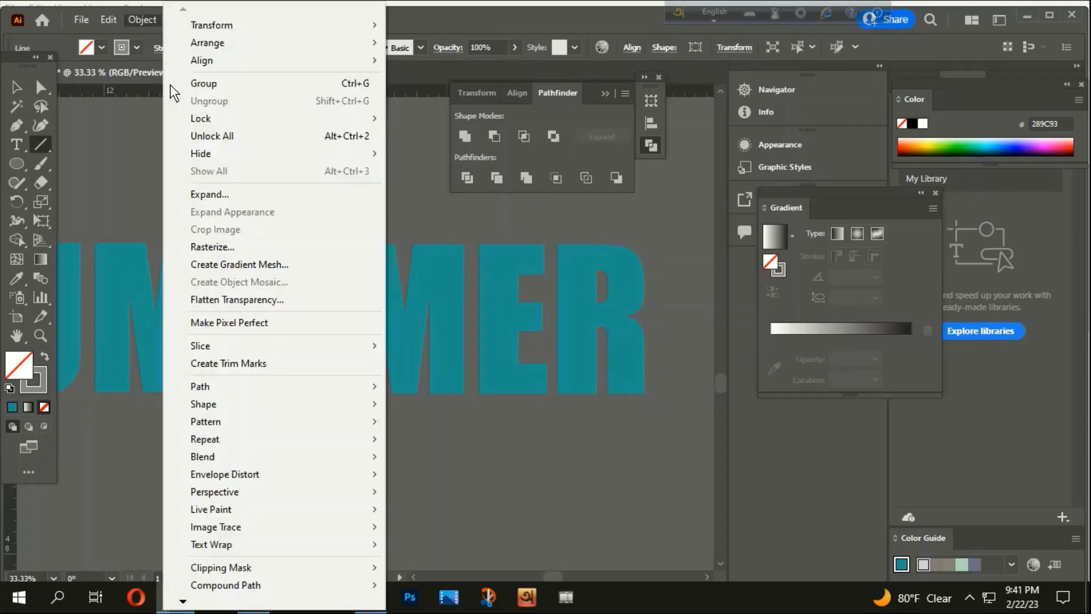
{"action": "left_click", "coordinate": [220, 187]}
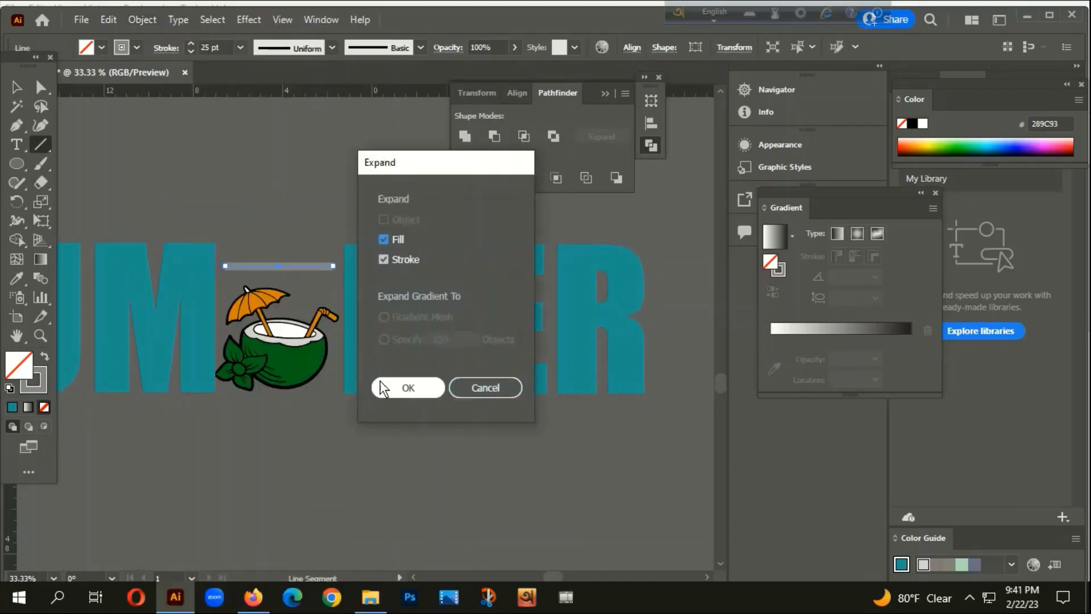
{"action": "left_click", "coordinate": [415, 387]}
{"action": "left_click", "coordinate": [311, 183]}
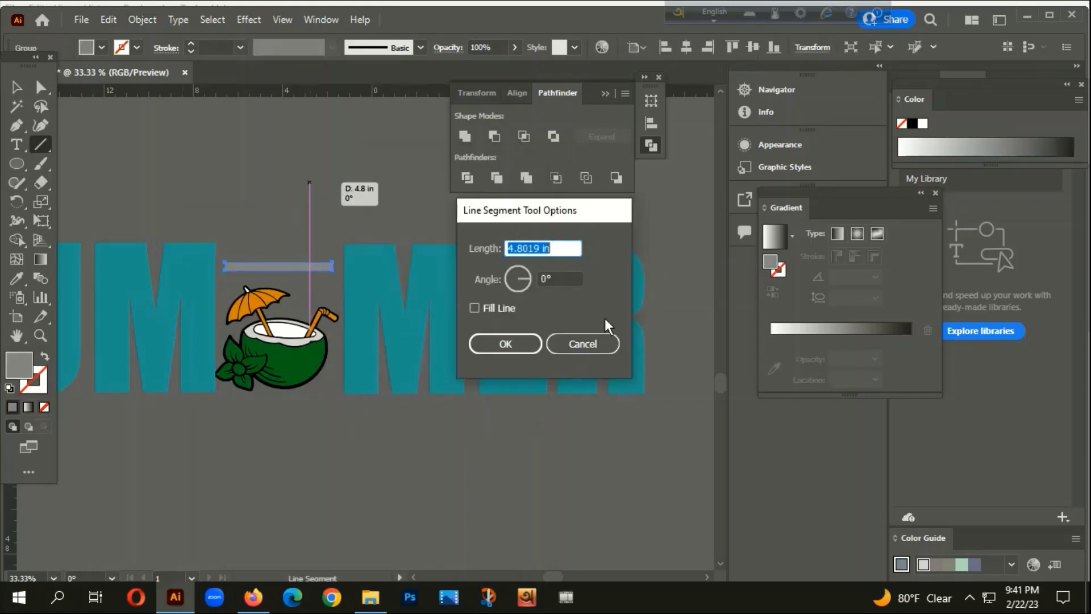
{"action": "left_click", "coordinate": [580, 344]}
{"action": "left_click", "coordinate": [15, 88]}
{"action": "left_click", "coordinate": [239, 207]}
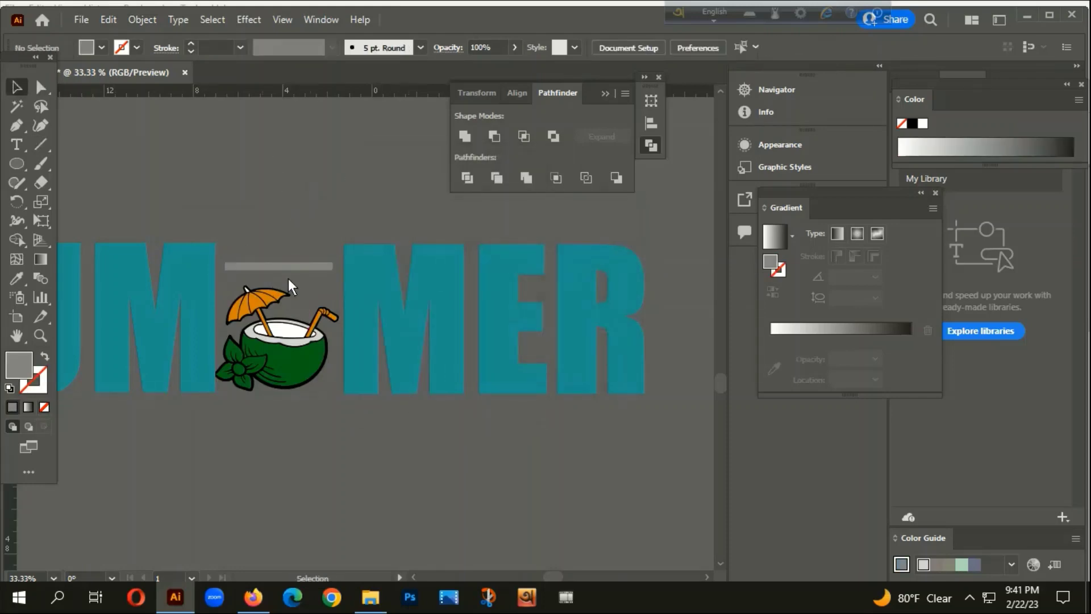
- Duplicate the grey bar just above the original, near the top edge of the letters, and deselect it
{"action": "mouse_move", "coordinate": [293, 268]}
{"action": "left_mouse_down"}
{"action": "mouse_move", "coordinate": [303, 243]}
{"action": "mouse_move", "coordinate": [292, 252]}
{"action": "left_mouse_up"}
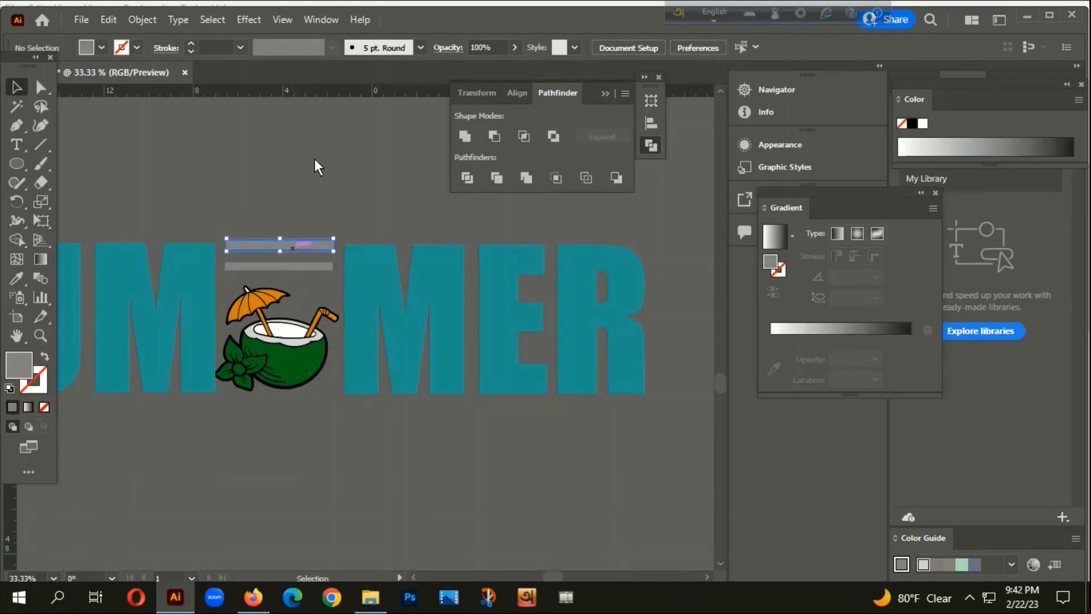
{"action": "scroll", "coordinate": [277, 261], "scroll_direction": "up", "scroll_amount": 2}
{"action": "left_click_drag", "start_coordinate": [333, 216], "coordinate": [316, 281]}
{"action": "left_click", "coordinate": [302, 164]}
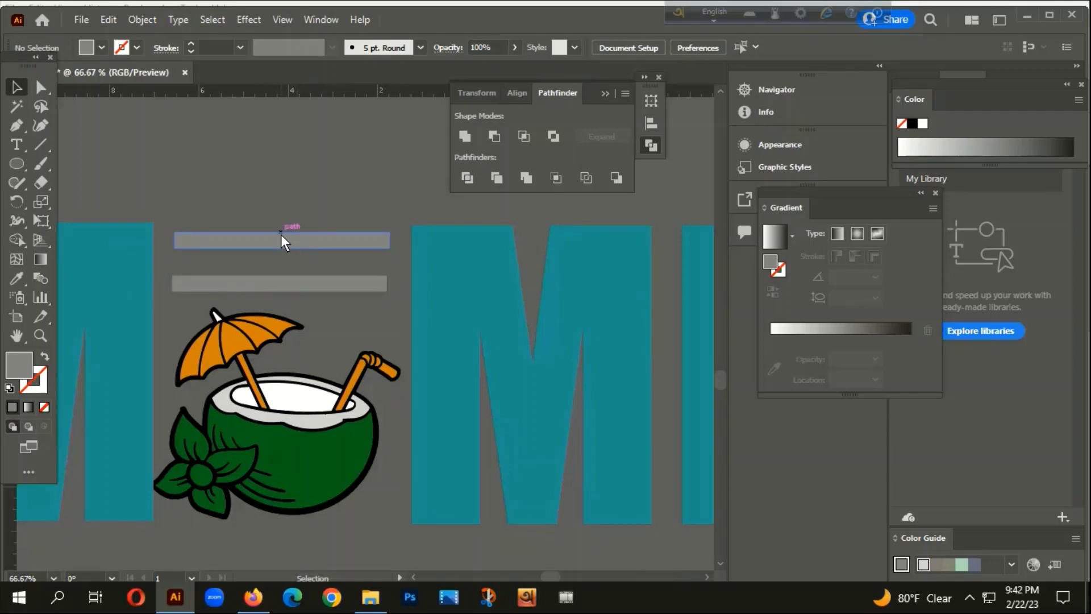
- Recolour the two grey bars above the coconut drink with the umbrella's orange
{"action": "left_click", "coordinate": [326, 293]}
{"action": "key", "text": "i"}
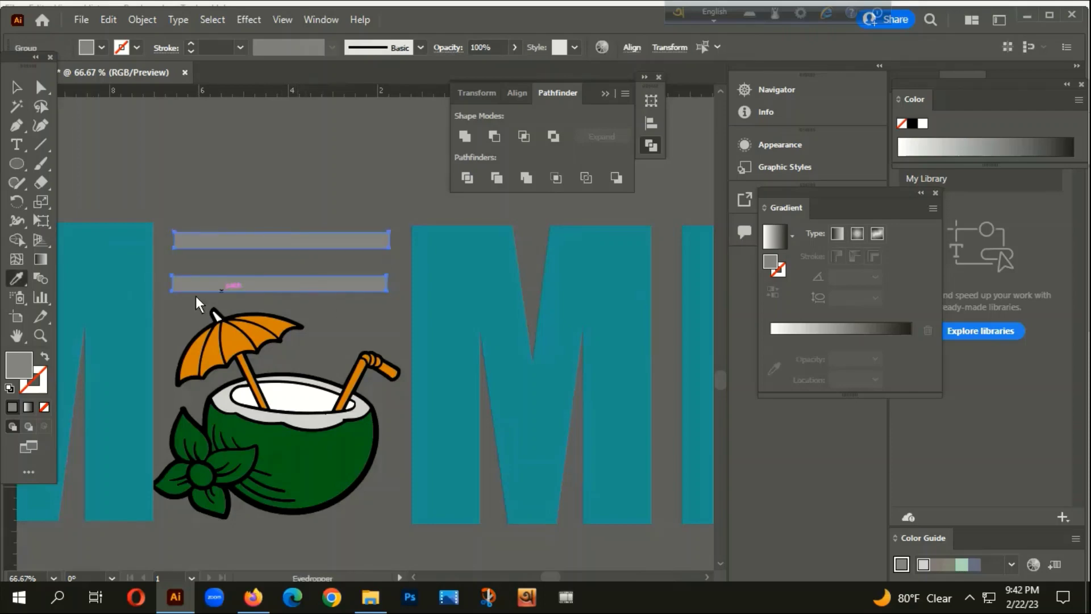
{"action": "left_click", "coordinate": [255, 340]}
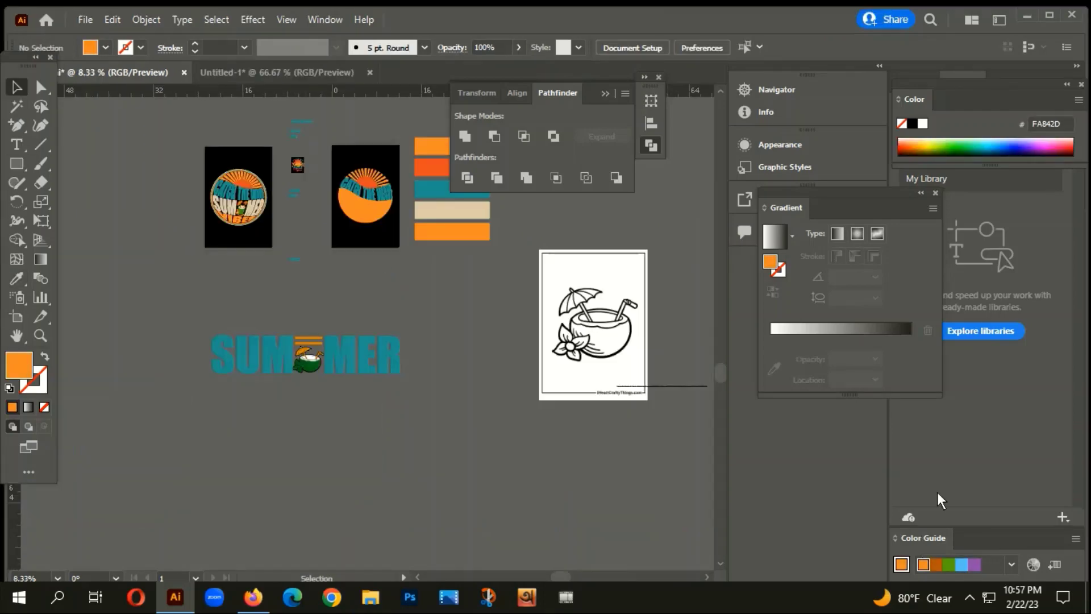
- Recolour the SUM and MER letters with the cream swatch DDC9AC, and deselect them
{"action": "scroll", "coordinate": [383, 438], "scroll_direction": "left", "scroll_amount": 2}
{"action": "scroll", "coordinate": [383, 377], "scroll_direction": "up", "scroll_amount": 1}
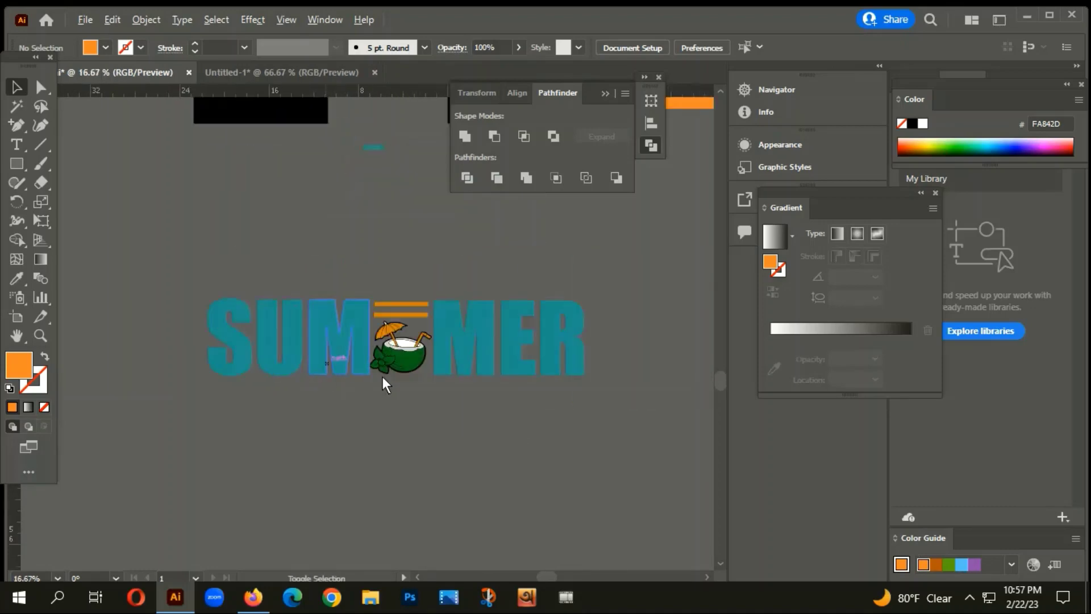
{"action": "left_click", "coordinate": [600, 95]}
{"action": "left_click", "coordinate": [441, 344]}
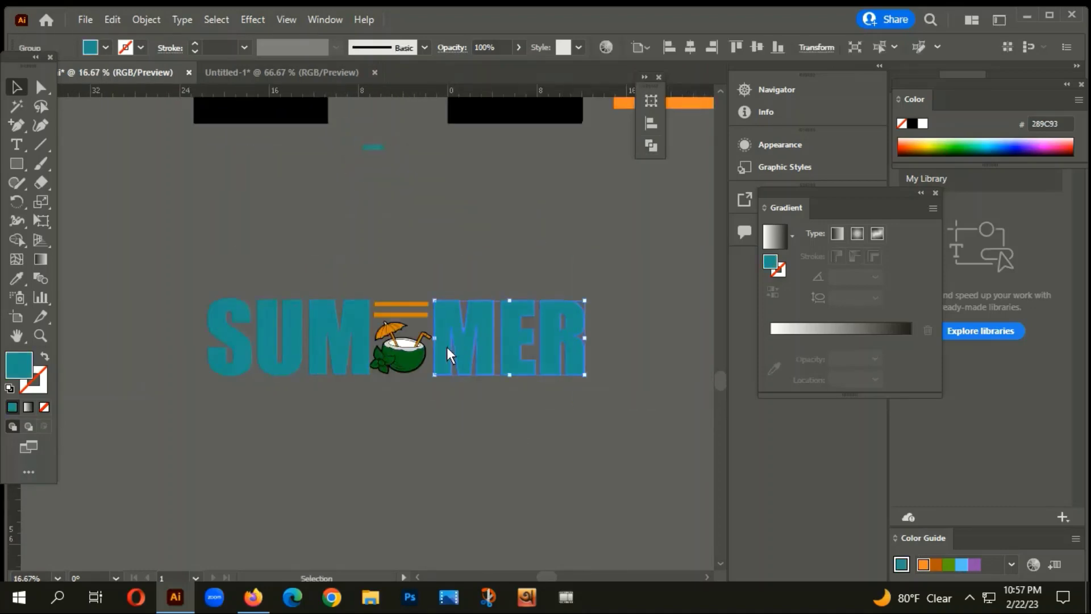
{"action": "scroll", "coordinate": [447, 347], "scroll_direction": "down", "scroll_amount": 1}
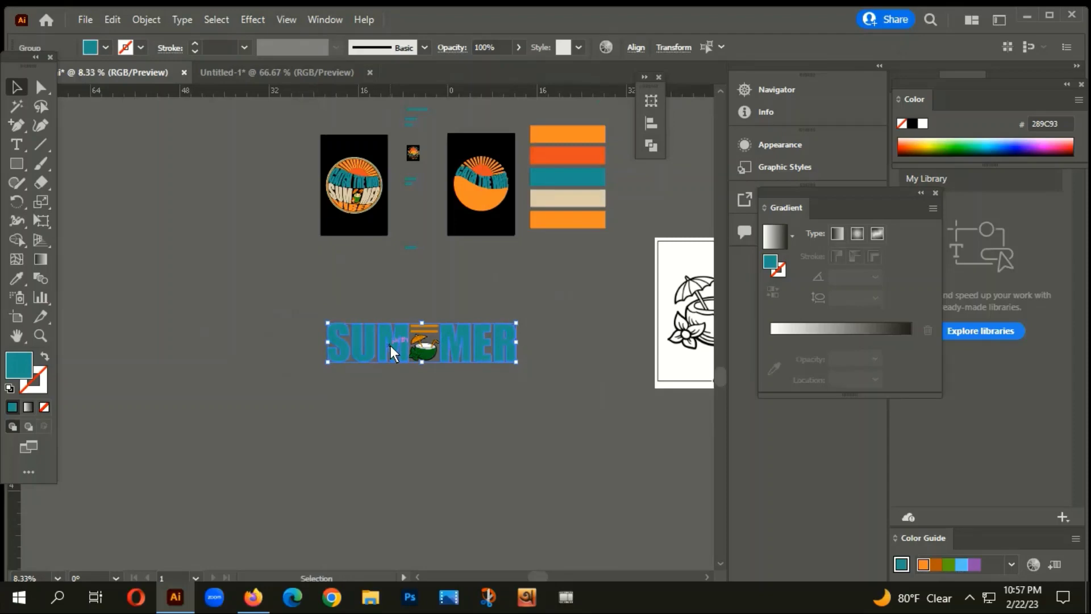
{"action": "mouse_move", "coordinate": [390, 346]}
{"action": "left_mouse_down"}
{"action": "mouse_move", "coordinate": [381, 350]}
{"action": "mouse_move", "coordinate": [401, 353]}
{"action": "left_mouse_up"}
{"action": "key", "text": "i"}
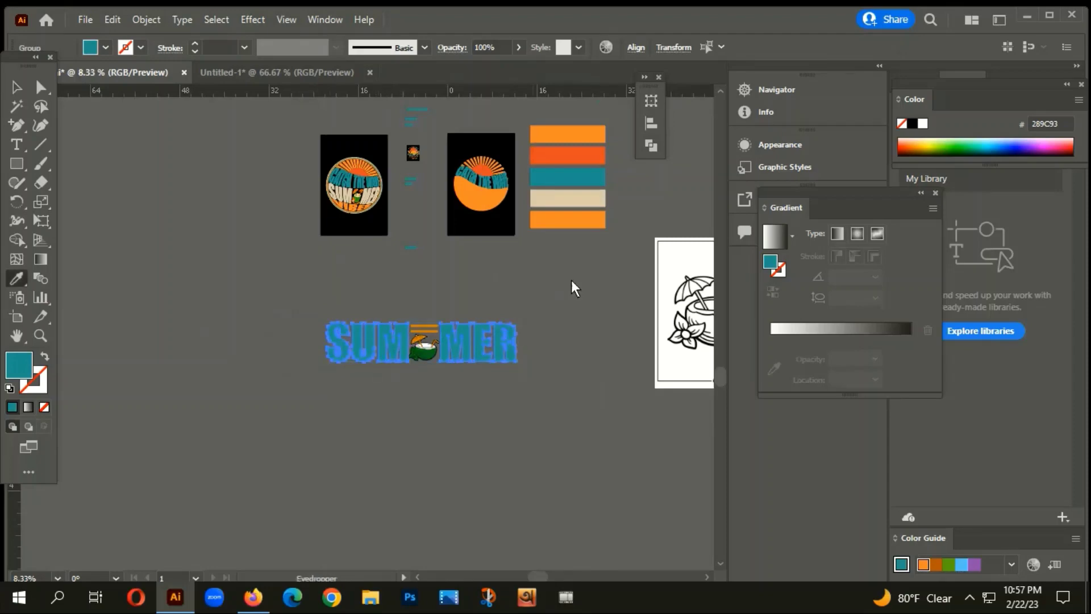
{"action": "left_click", "coordinate": [569, 200]}
{"action": "left_click", "coordinate": [16, 86]}
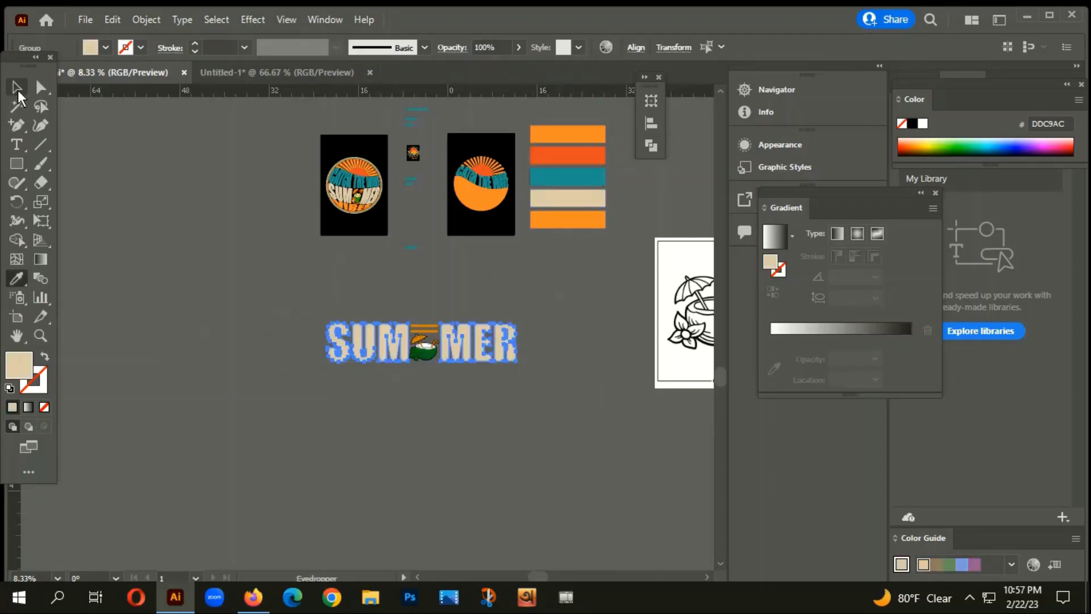
{"action": "left_click", "coordinate": [394, 452]}
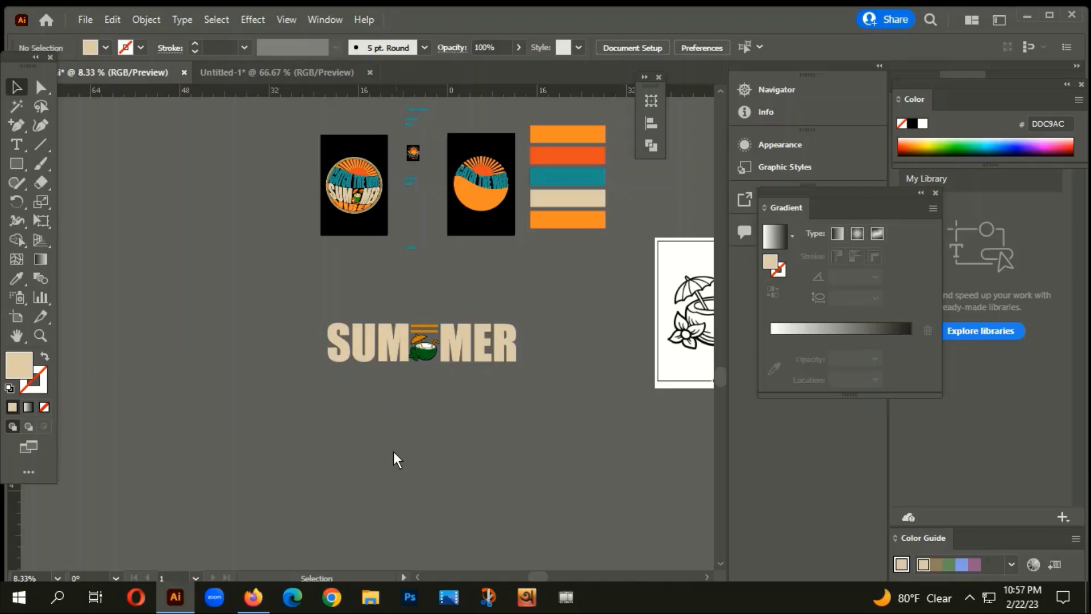
- Group the SUMMER letters with the bars and coconut drink, and move the group up closer to the artboards
{"action": "right_click", "coordinate": [530, 314]}
{"action": "left_click", "coordinate": [574, 432]}
{"action": "key", "text": "ctrl+plus"}
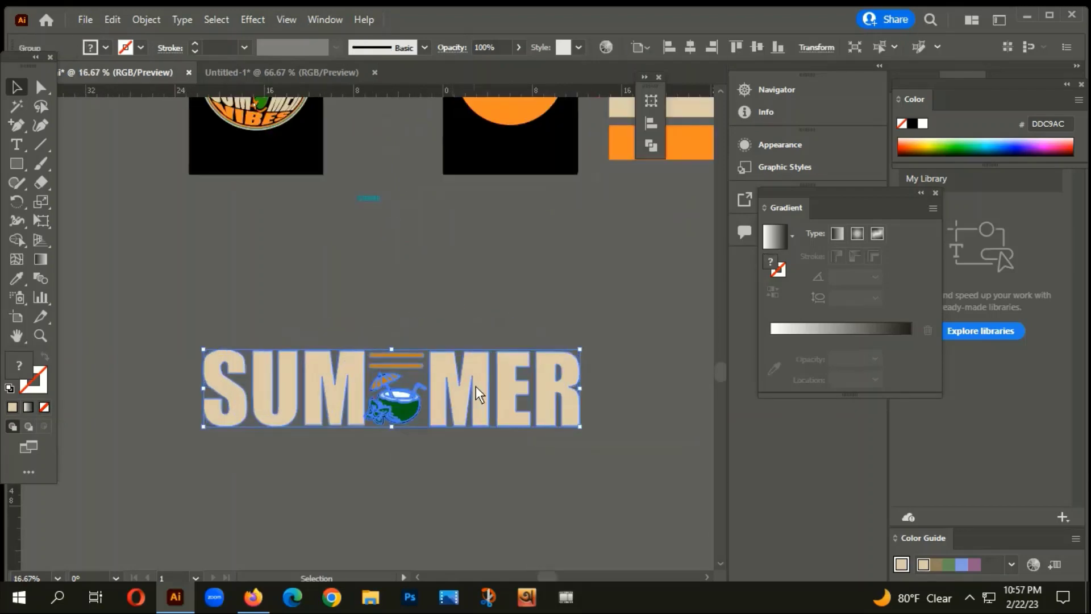
{"action": "left_click_drag", "start_coordinate": [476, 386], "coordinate": [493, 291]}
{"action": "key", "text": "ctrl+minus"}
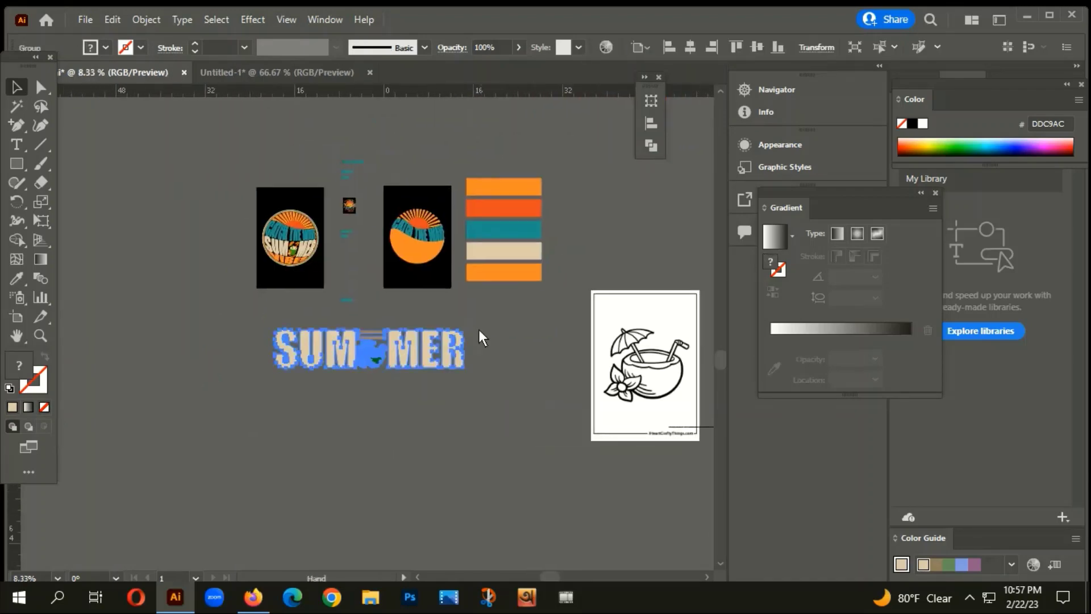
{"action": "key", "text": "ctrl+plus"}
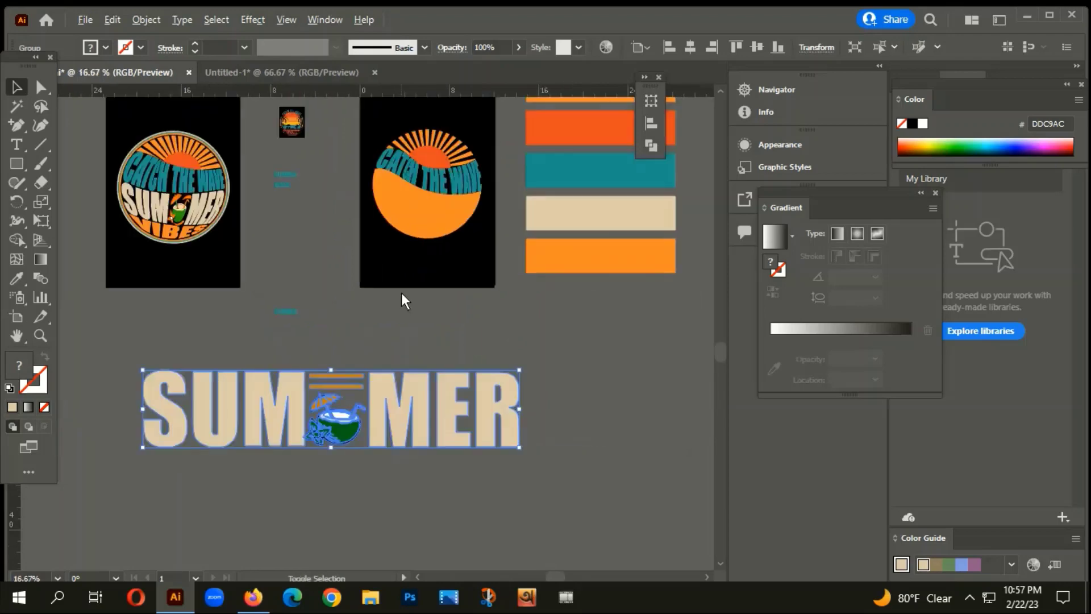
{"action": "left_click", "coordinate": [431, 207]}
{"action": "left_click", "coordinate": [435, 250]}
{"action": "left_click", "coordinate": [399, 400]}
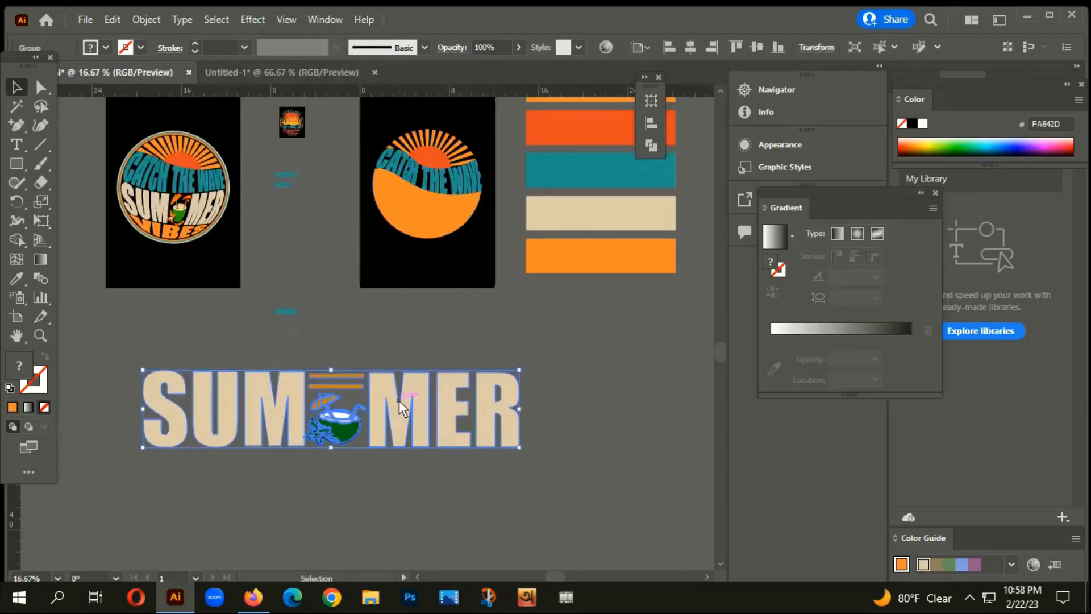
{"action": "key", "text": "Delete"}
{"action": "left_click", "coordinate": [417, 214]}
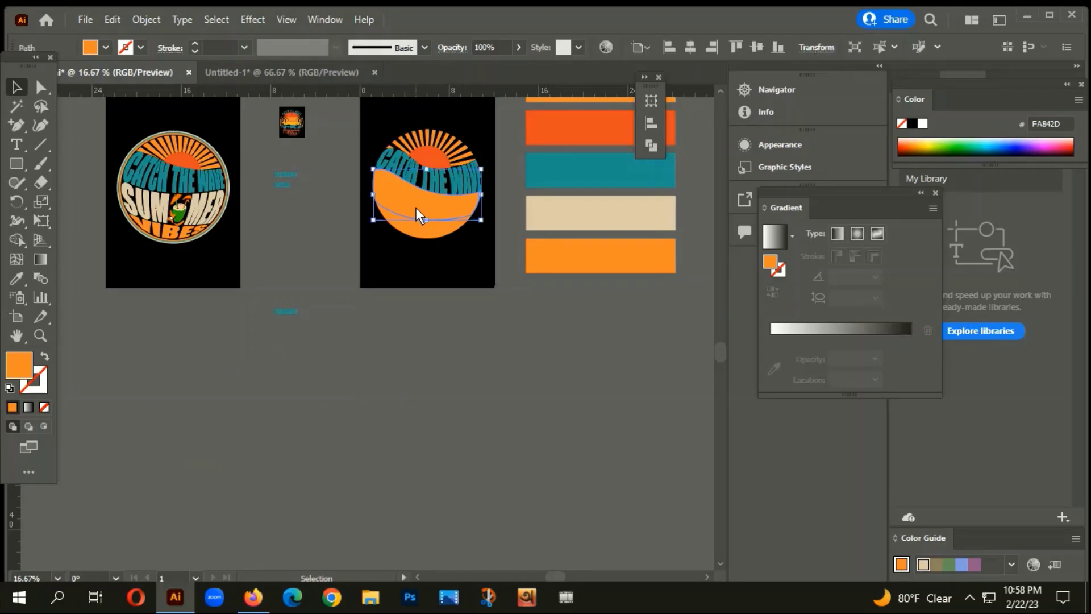
{"action": "key", "text": "ctrl+z"}
{"action": "left_click", "coordinate": [486, 317]}
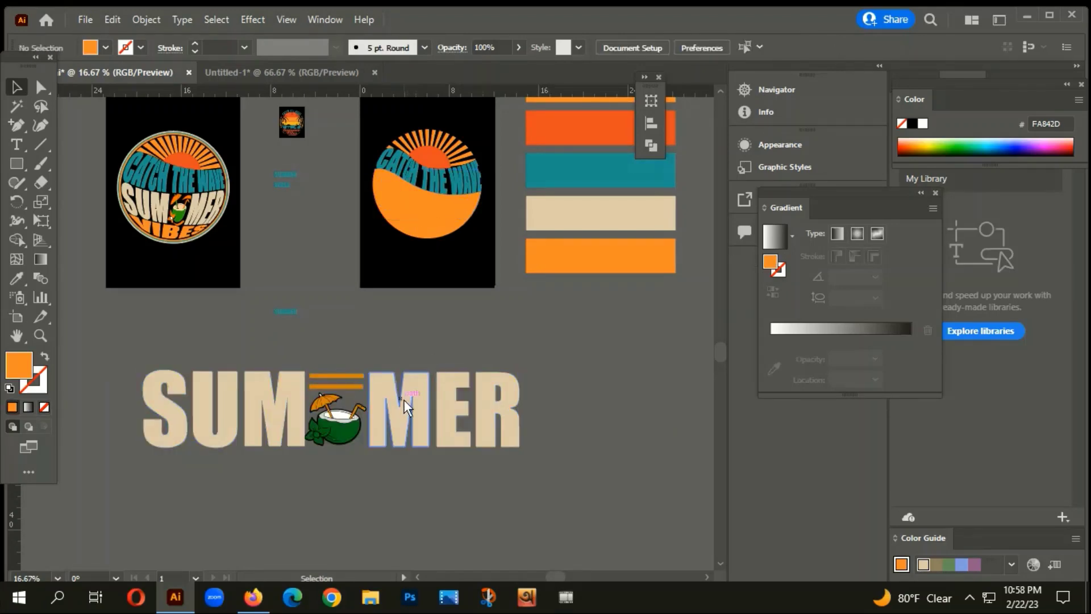
- Warp the SUMMER group into the orange wave shape below CATCH THE WAVE with Envelope Distort's Make with Top Object
{"action": "left_click", "coordinate": [403, 400]}
{"action": "left_click", "coordinate": [419, 208], "text": "shift"}
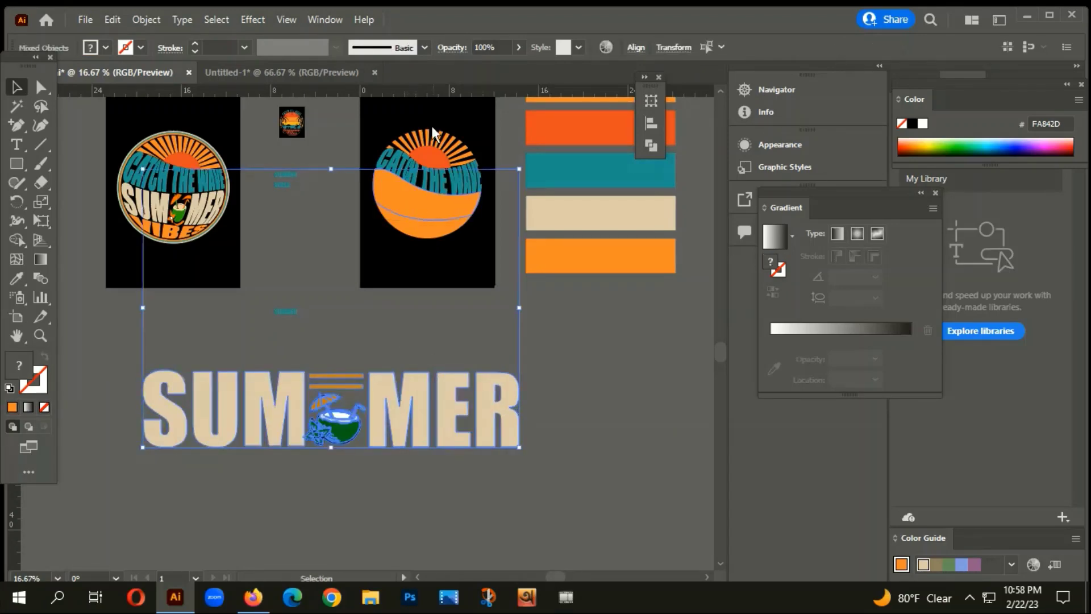
{"action": "left_click", "coordinate": [146, 20]}
{"action": "mouse_move", "coordinate": [258, 482]}
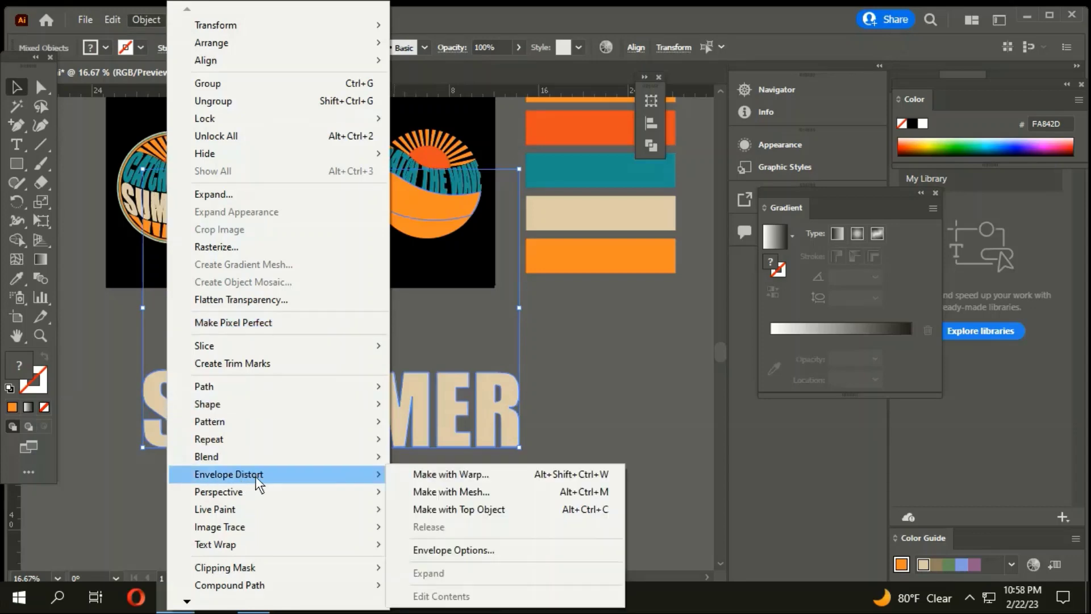
{"action": "left_click", "coordinate": [482, 509]}
{"action": "left_click", "coordinate": [244, 100]}
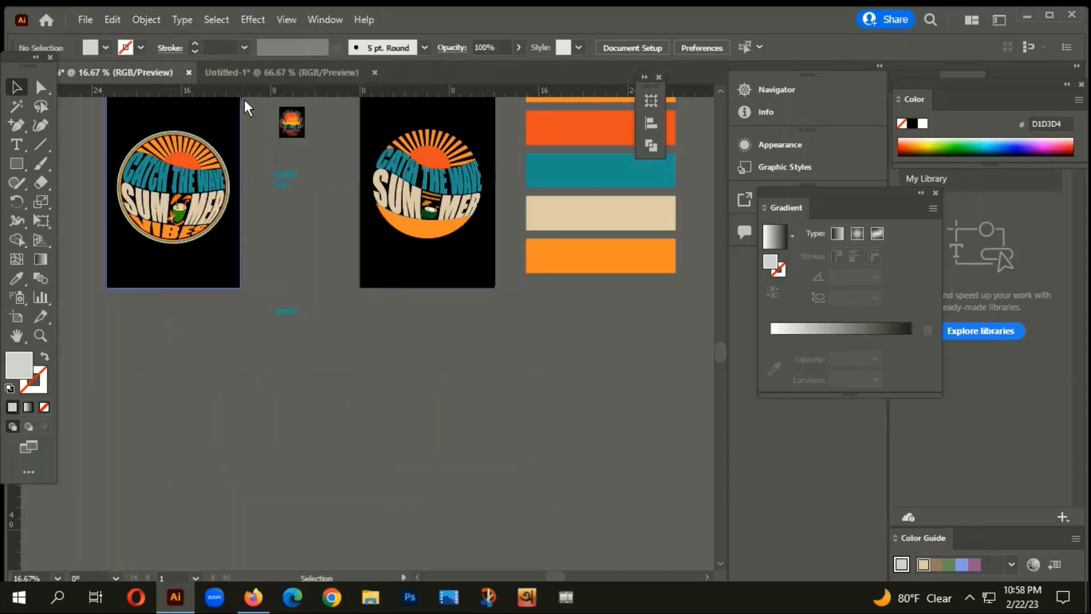
- Place a copy of the small VIBES text enlarged to about 180.75 pt below the badge, and convert it to outlines
{"action": "scroll", "coordinate": [396, 193], "scroll_direction": "up", "scroll_amount": 2}
{"action": "scroll", "coordinate": [363, 313], "scroll_direction": "down", "scroll_amount": 1}
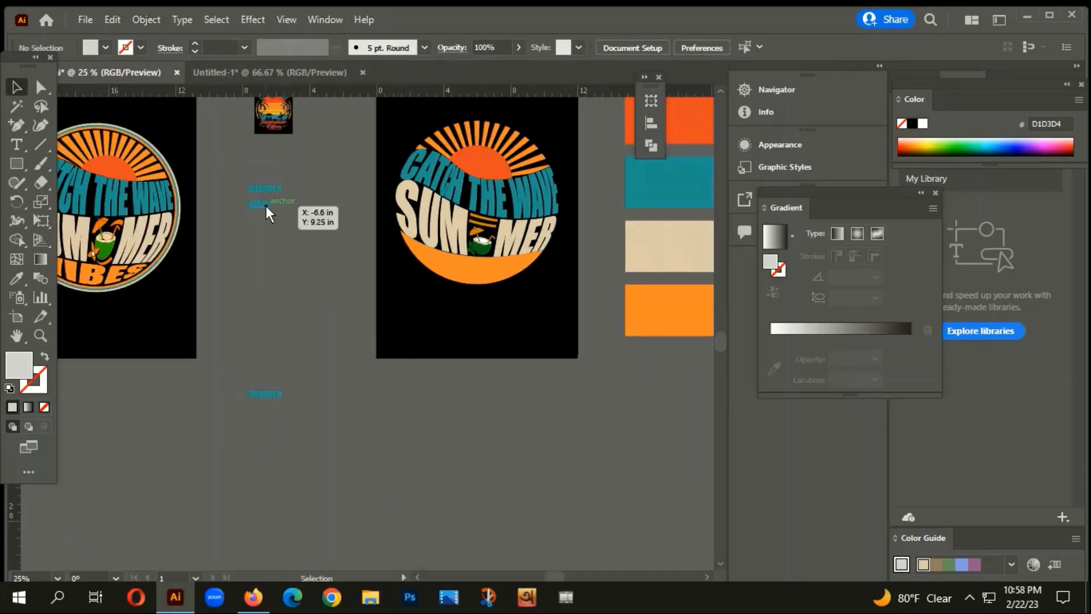
{"action": "left_click_drag", "start_coordinate": [266, 205], "coordinate": [443, 254]}
{"action": "scroll", "coordinate": [348, 317], "scroll_direction": "up", "scroll_amount": 2}
{"action": "right_click", "coordinate": [375, 308]}
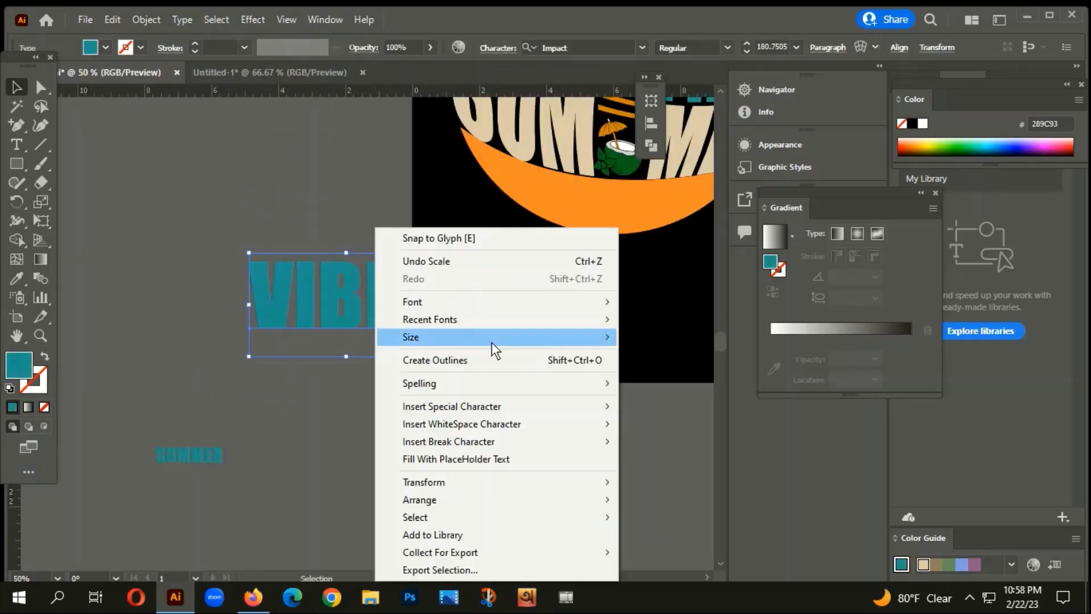
{"action": "left_click", "coordinate": [431, 360]}
- Recolour the outlined VIBES word with the orange swatch FA842D
{"action": "scroll", "coordinate": [407, 391], "scroll_direction": "down", "scroll_amount": 3}
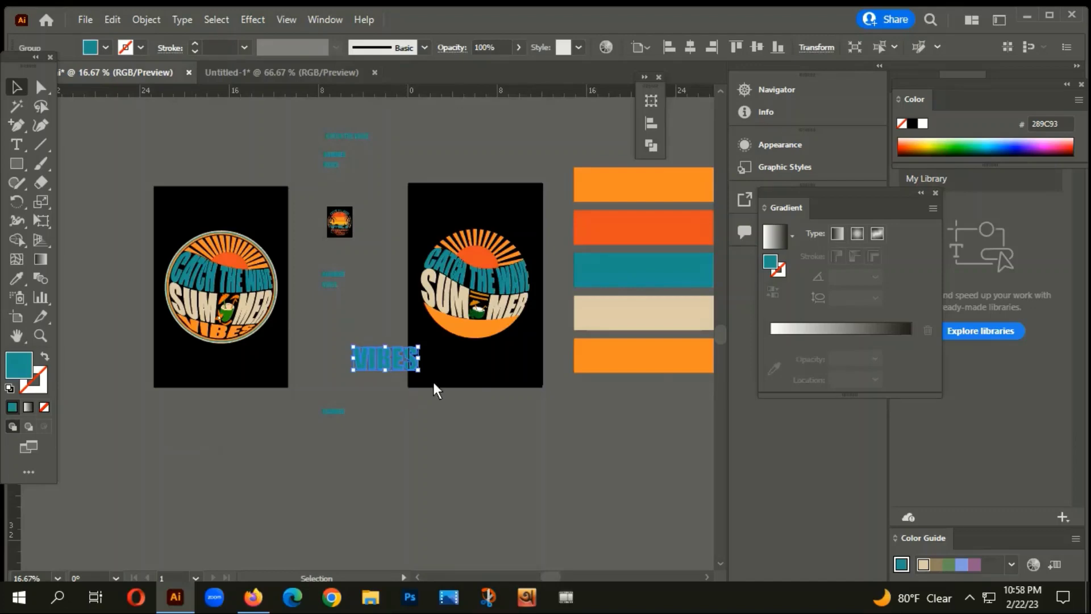
{"action": "key", "text": "i"}
{"action": "left_click", "coordinate": [629, 352]}
{"action": "key", "text": "v"}
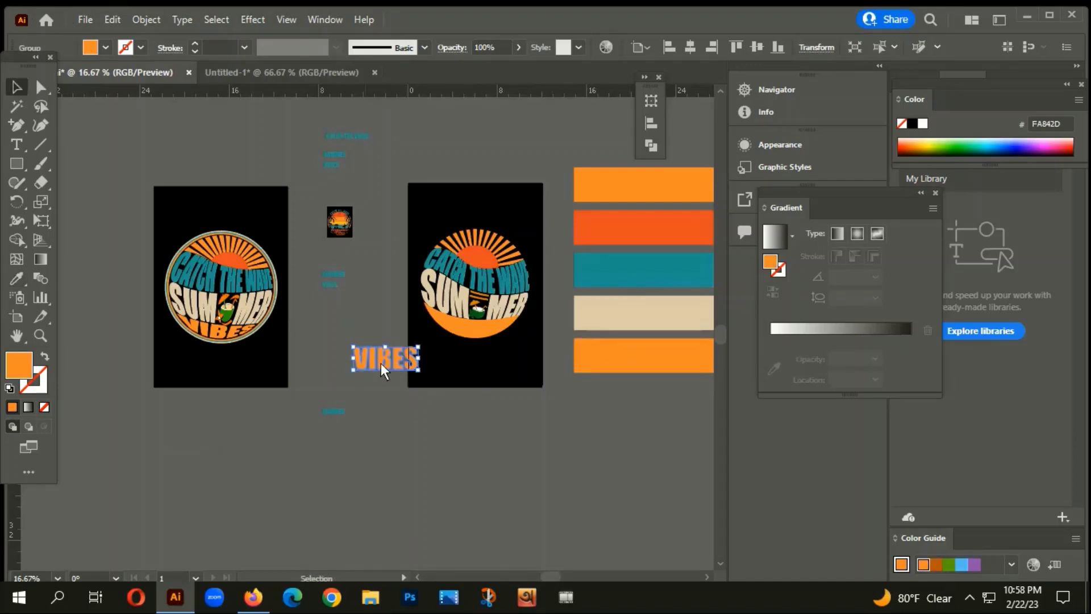
{"action": "scroll", "coordinate": [381, 363], "scroll_direction": "up", "scroll_amount": 2}
{"action": "right_click", "coordinate": [388, 346]}
{"action": "left_click", "coordinate": [315, 281]}
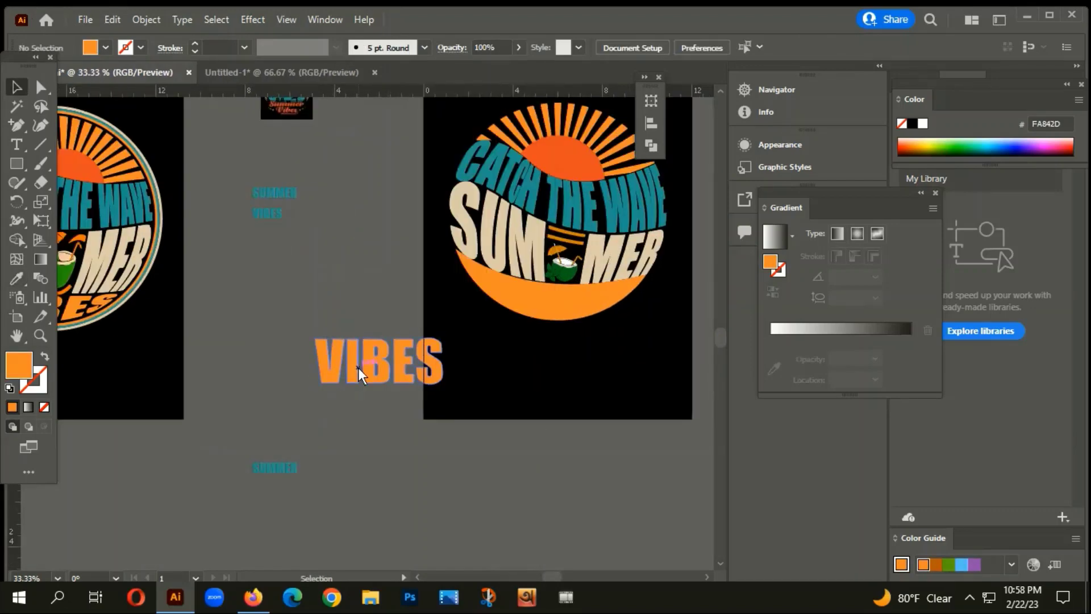
{"action": "key", "text": "Delete"}
{"action": "left_click", "coordinate": [537, 287]}
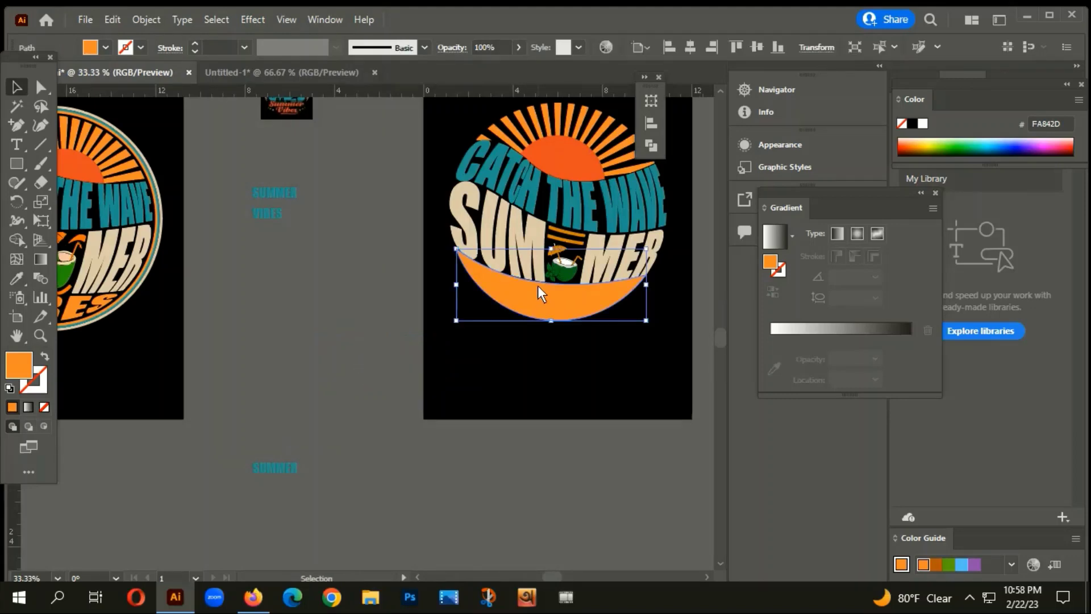
{"action": "key", "text": "ctrl+z"}
{"action": "key", "text": "ctrl+z"}
{"action": "left_click", "coordinate": [349, 432]}
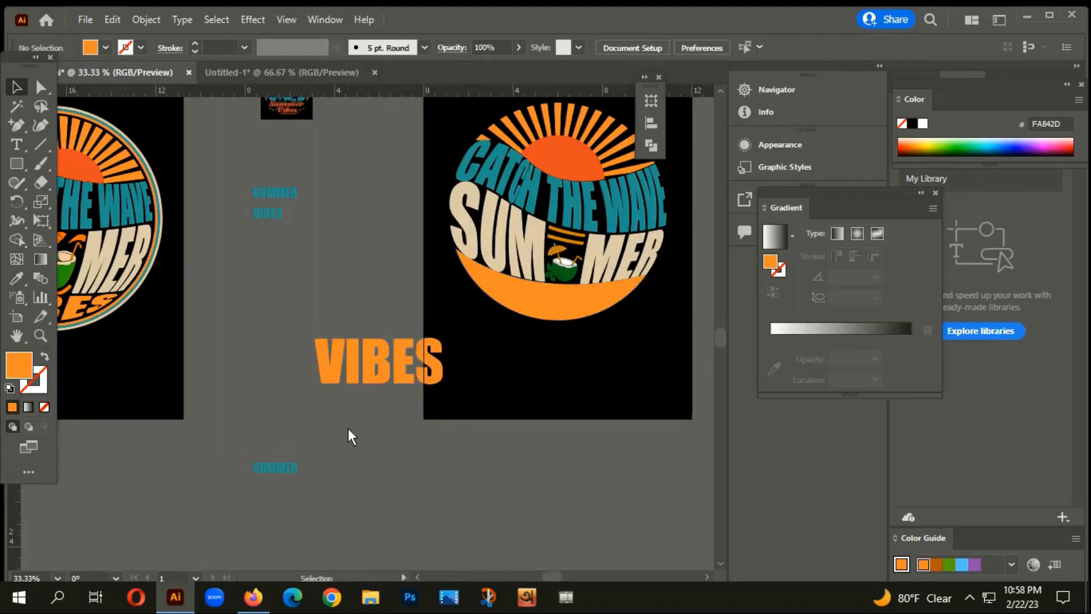
- Warp the VIBES word into the orange crescent beneath SUMMER with Envelope Distort's Make with Top Object, and deselect it
{"action": "left_click", "coordinate": [553, 302]}
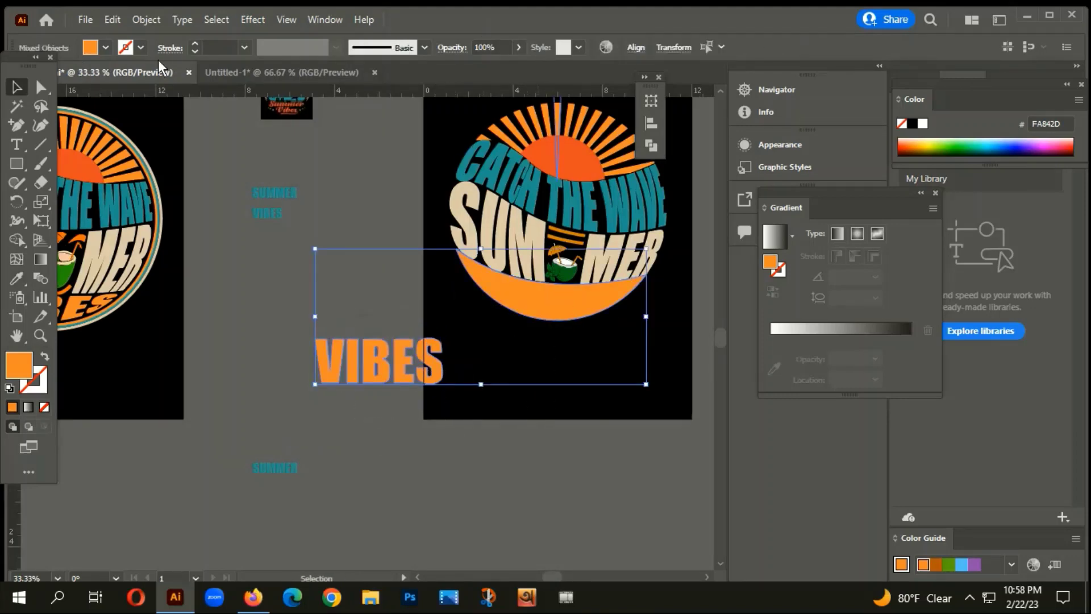
{"action": "left_click", "coordinate": [159, 22]}
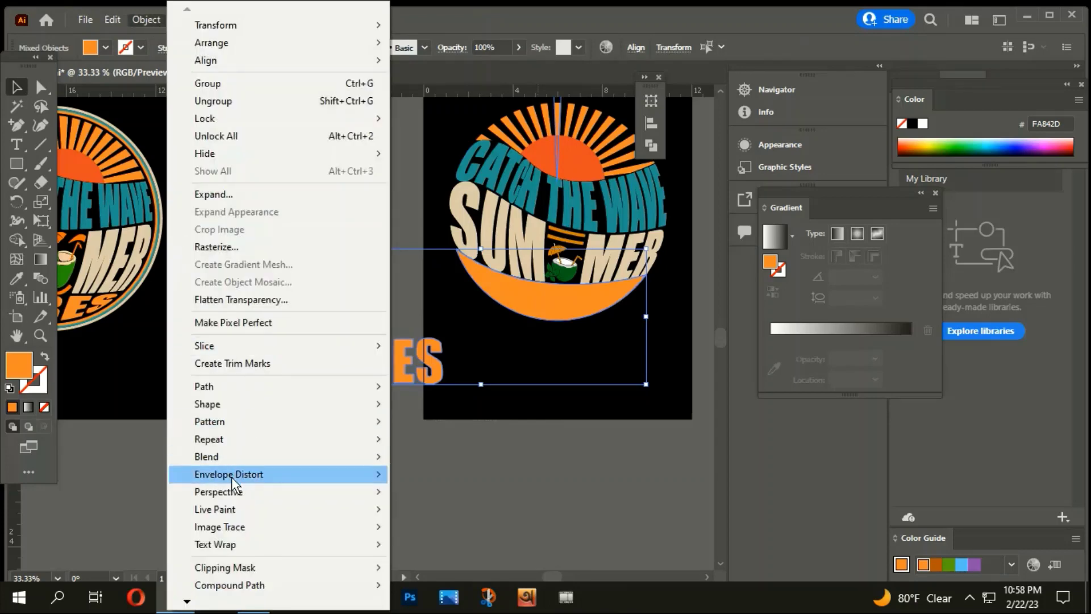
{"action": "mouse_move", "coordinate": [231, 477]}
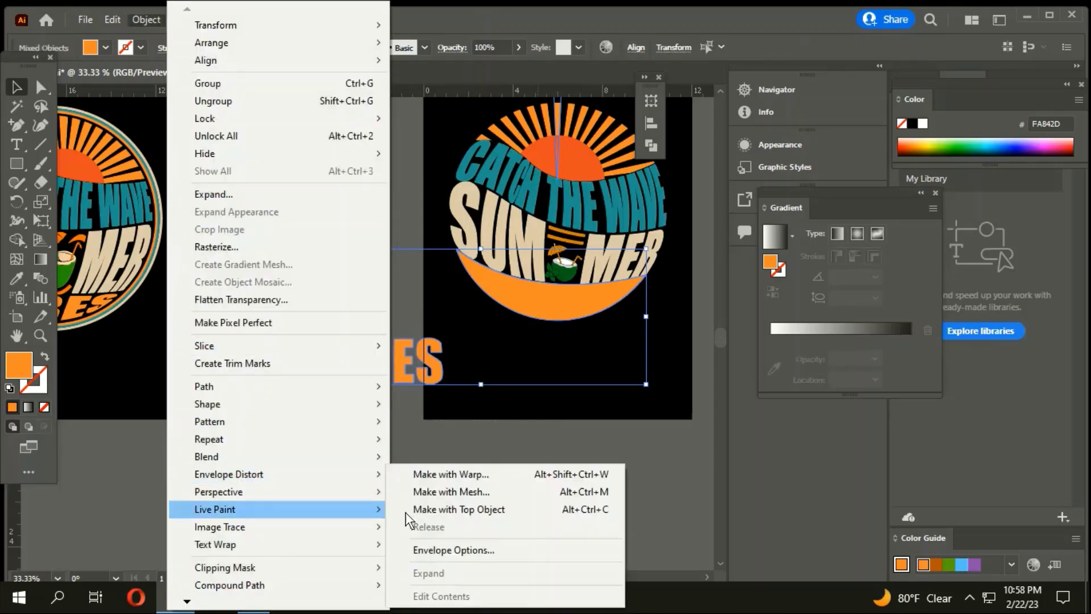
{"action": "left_click", "coordinate": [475, 510]}
{"action": "left_click", "coordinate": [464, 470]}
- Group all the badge artwork on the black artboard rectangle
{"action": "scroll", "coordinate": [465, 471], "scroll_direction": "down", "scroll_amount": 2}
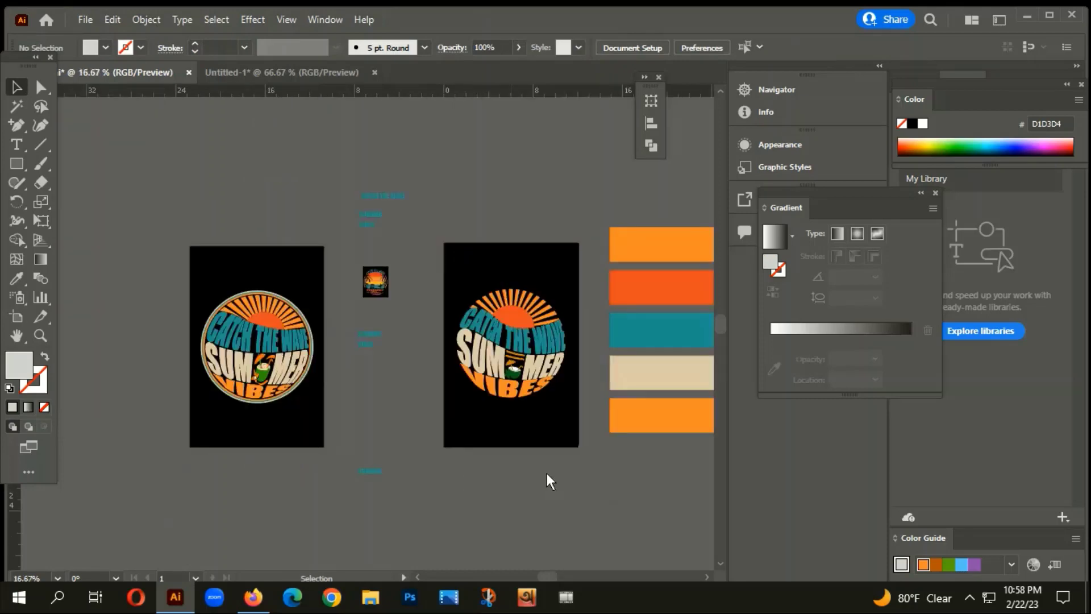
{"action": "left_click_drag", "start_coordinate": [546, 472], "coordinate": [477, 450]}
{"action": "left_click_drag", "start_coordinate": [439, 417], "coordinate": [461, 298]}
{"action": "right_click", "coordinate": [460, 298]}
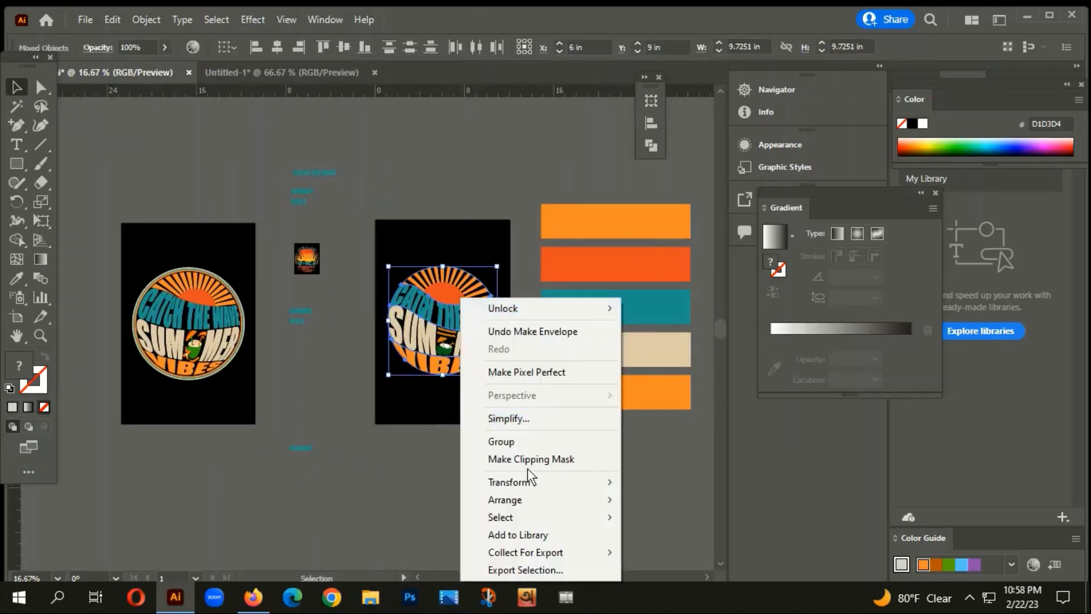
{"action": "left_click", "coordinate": [513, 447]}
- Compare the new badge with the finished reference badge, examining its outer ring
{"action": "scroll", "coordinate": [448, 307], "scroll_direction": "up", "scroll_amount": 1}
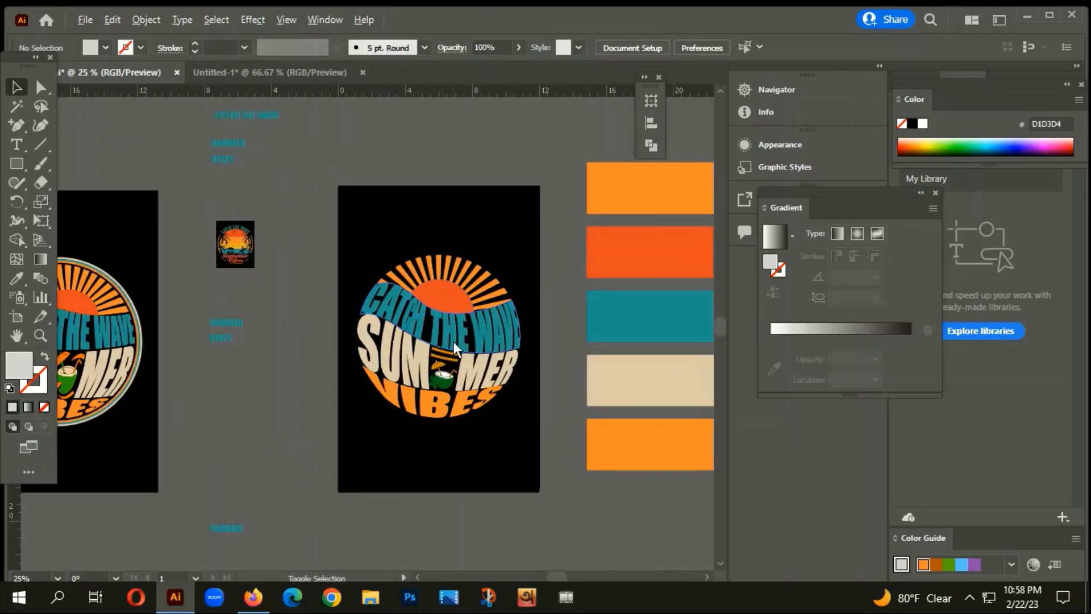
{"action": "scroll", "coordinate": [367, 400], "scroll_direction": "down", "scroll_amount": 1}
{"action": "scroll", "coordinate": [409, 441], "scroll_direction": "down", "scroll_amount": 1}
{"action": "scroll", "coordinate": [341, 364], "scroll_direction": "left", "scroll_amount": 1}
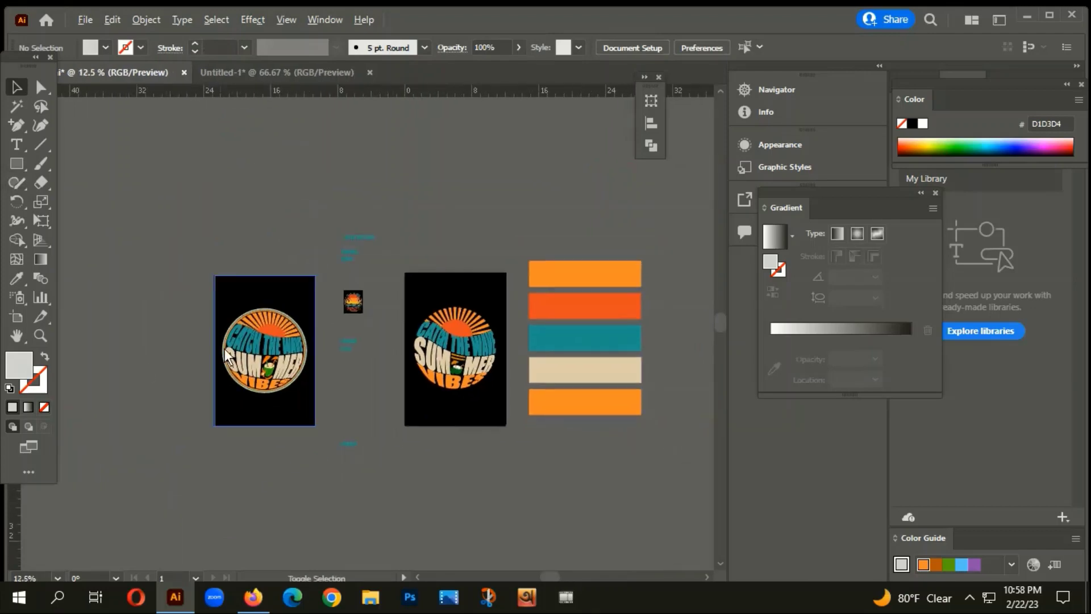
{"action": "scroll", "coordinate": [279, 291], "scroll_direction": "up", "scroll_amount": 2}
{"action": "scroll", "coordinate": [318, 444], "scroll_direction": "down", "scroll_amount": 1}
{"action": "scroll", "coordinate": [411, 428], "scroll_direction": "right", "scroll_amount": 1}
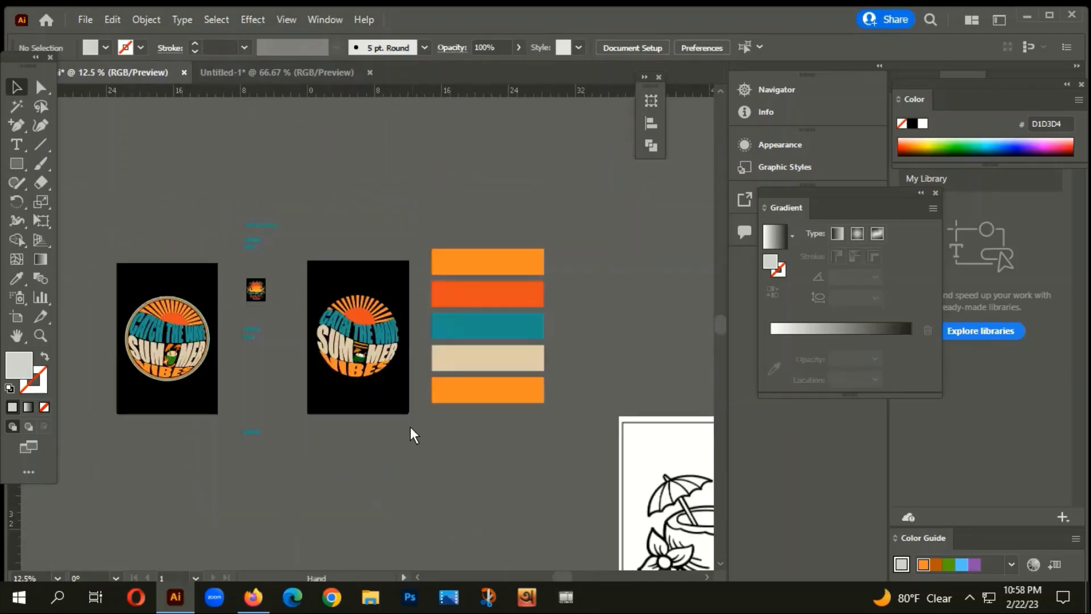
- Draw a circle about 12 in wide around the badge, and swap its fill and stroke to leave only an outline
{"action": "scroll", "coordinate": [375, 328], "scroll_direction": "up", "scroll_amount": 2}
{"action": "left_click", "coordinate": [19, 166]}
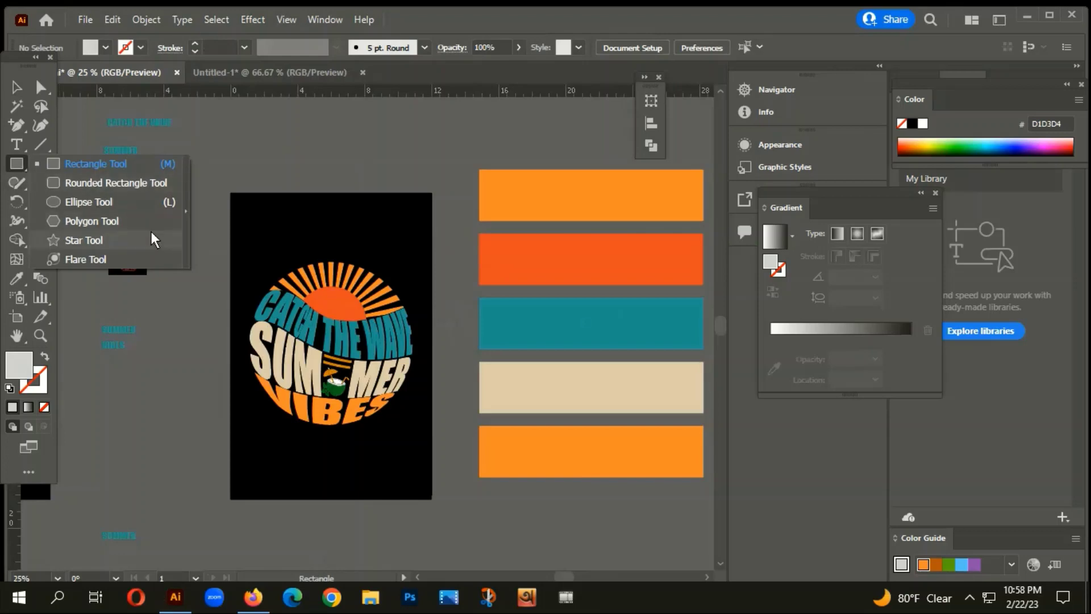
{"action": "left_click", "coordinate": [76, 202]}
{"action": "left_click_drag", "start_coordinate": [332, 358], "coordinate": [394, 458]}
{"action": "left_click", "coordinate": [46, 355]}
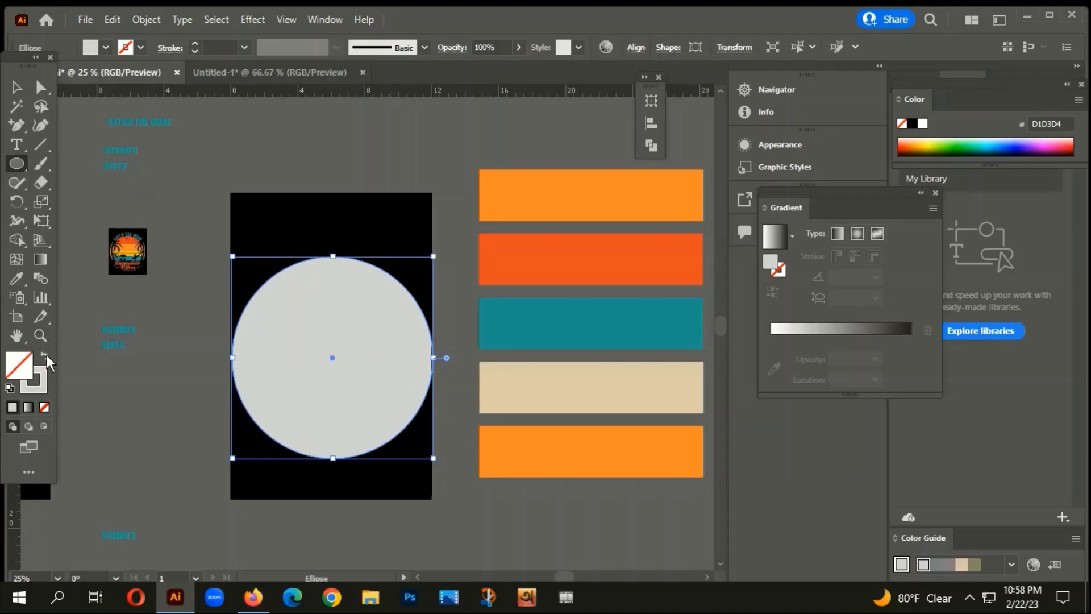
- Center the outlined circle horizontally and vertically on the artboard with the Align options
{"action": "left_click", "coordinate": [637, 50]}
{"action": "left_click", "coordinate": [496, 91]}
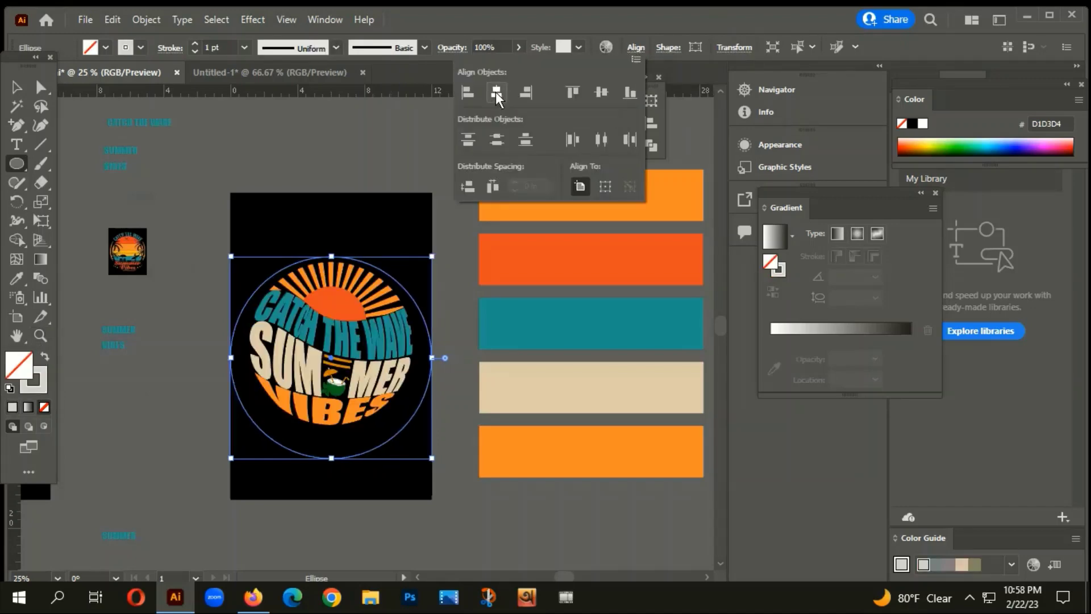
{"action": "left_click", "coordinate": [603, 92]}
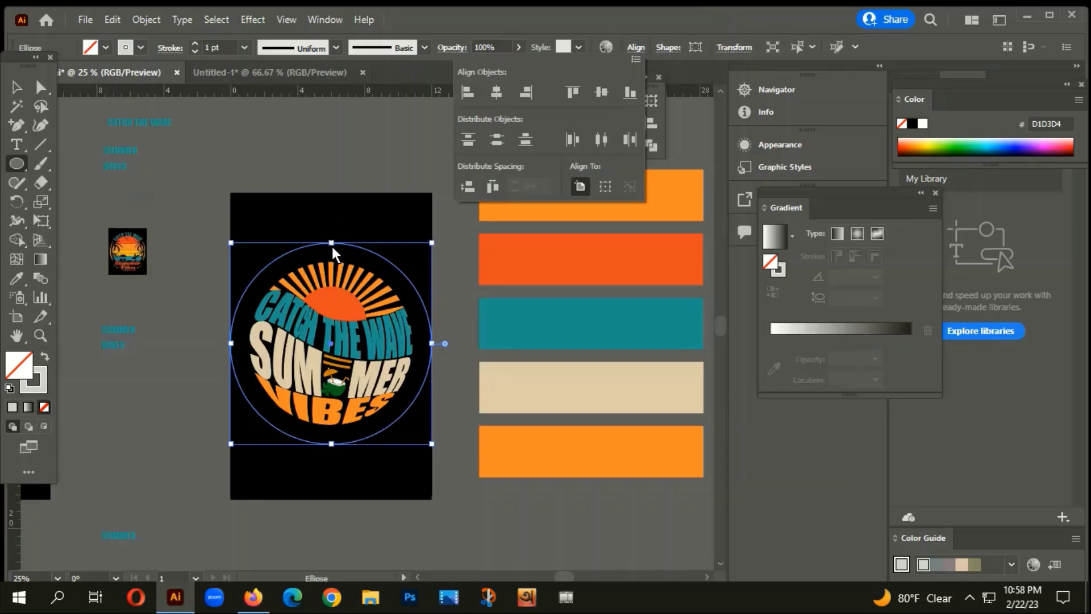
{"action": "left_click", "coordinate": [357, 232]}
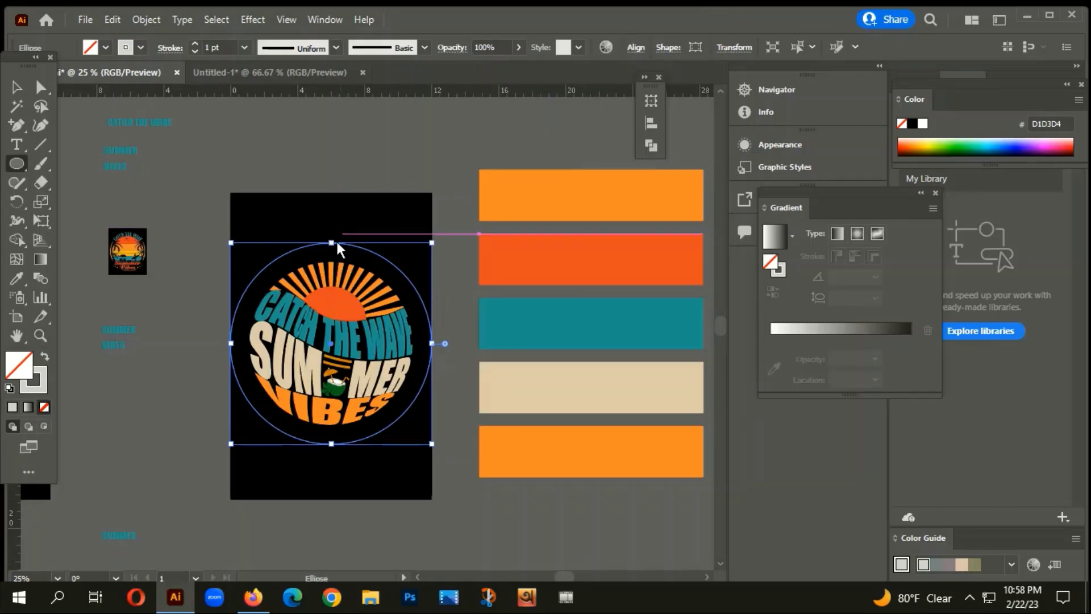
- Scale the circle down to sit just outside the sun rays, and set its stroke weight to 16 pt
{"action": "left_click", "coordinate": [16, 88]}
{"action": "scroll", "coordinate": [332, 243], "scroll_direction": "up", "scroll_amount": 1}
{"action": "left_click_drag", "start_coordinate": [332, 244], "coordinate": [332, 273]}
{"action": "left_click_drag", "start_coordinate": [193, 47], "coordinate": [193, 46]}
{"action": "scroll", "coordinate": [364, 270], "scroll_direction": "up", "scroll_amount": 1}
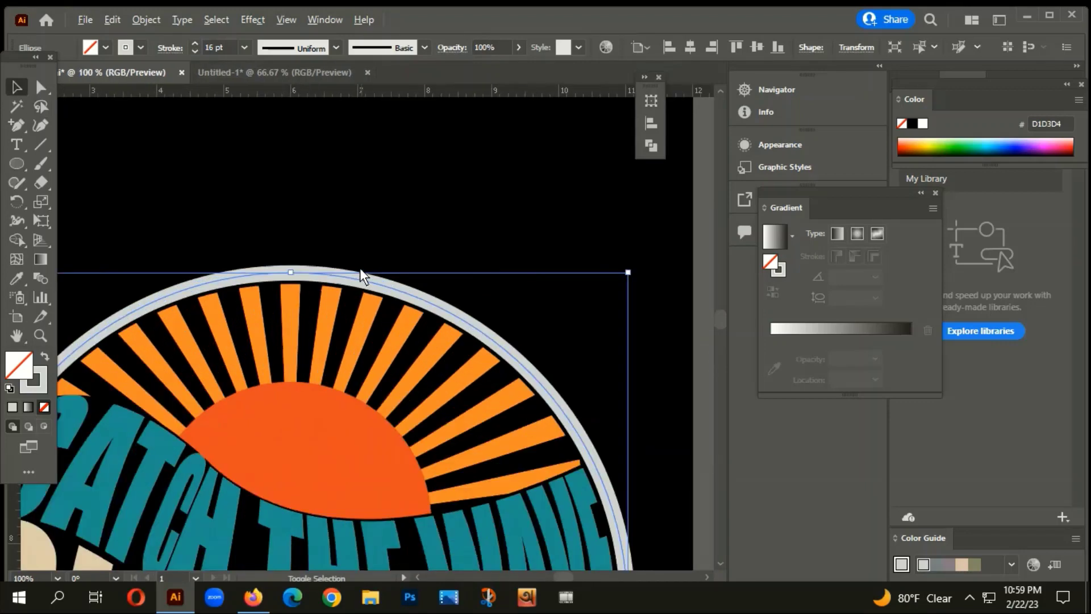
{"action": "left_click_drag", "start_coordinate": [289, 268], "coordinate": [291, 265]}
- Expand the circle's stroke into a filled ring, and color it with the orange sampled from the sun rays
{"action": "left_click", "coordinate": [132, 18]}
{"action": "left_click", "coordinate": [237, 192]}
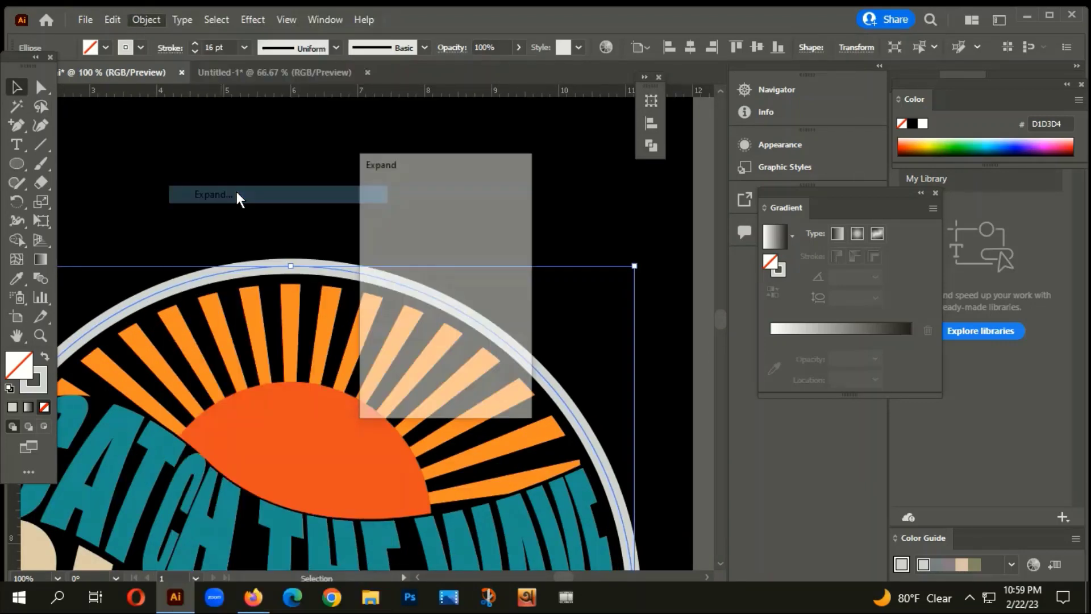
{"action": "left_click", "coordinate": [408, 388]}
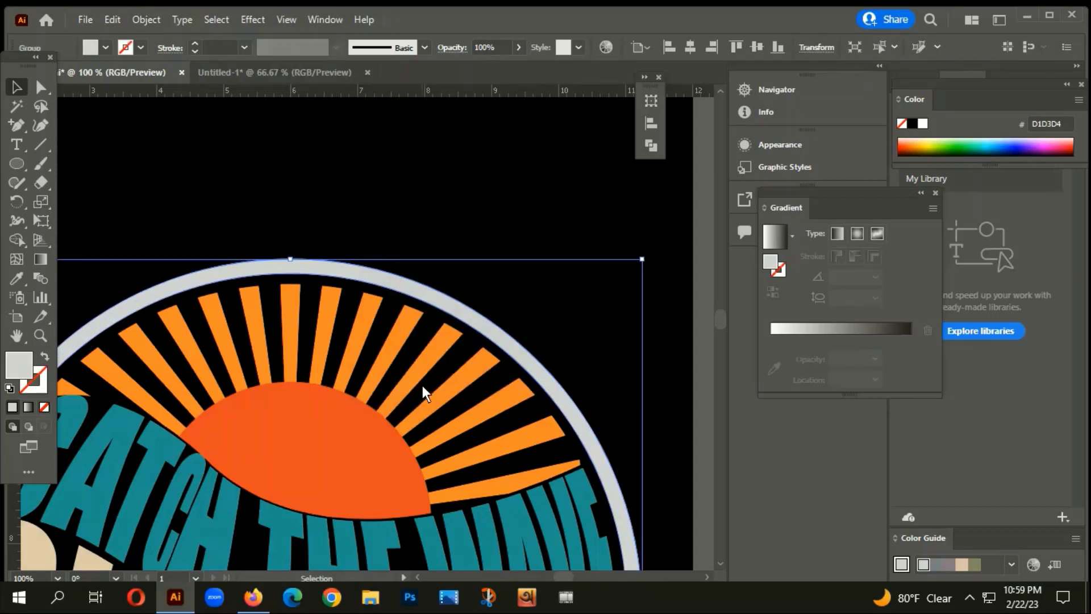
{"action": "key", "text": "i"}
{"action": "left_click", "coordinate": [295, 292]}
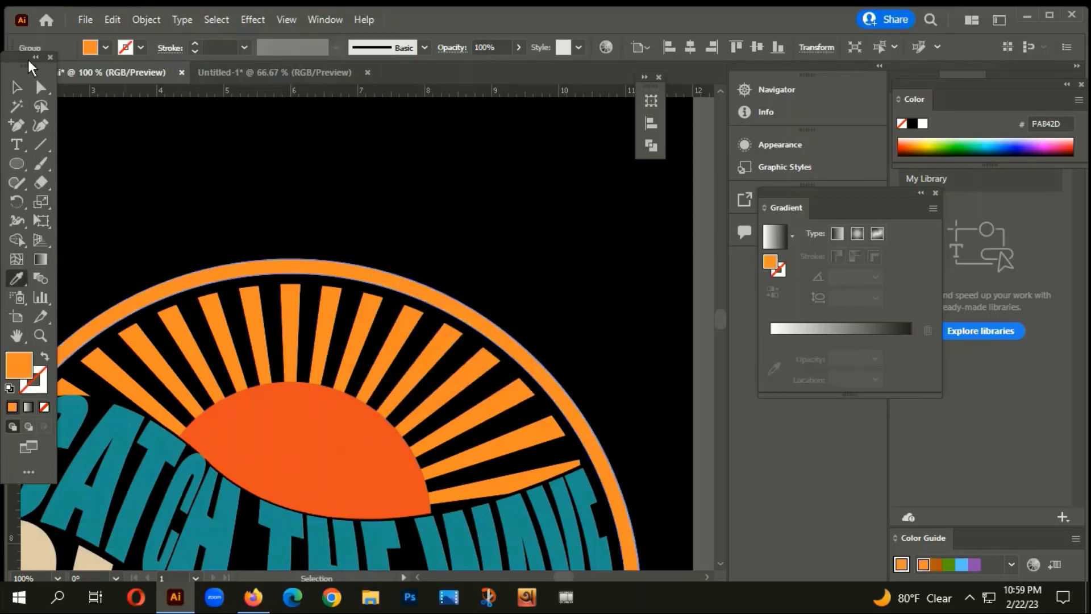
{"action": "left_click", "coordinate": [17, 87]}
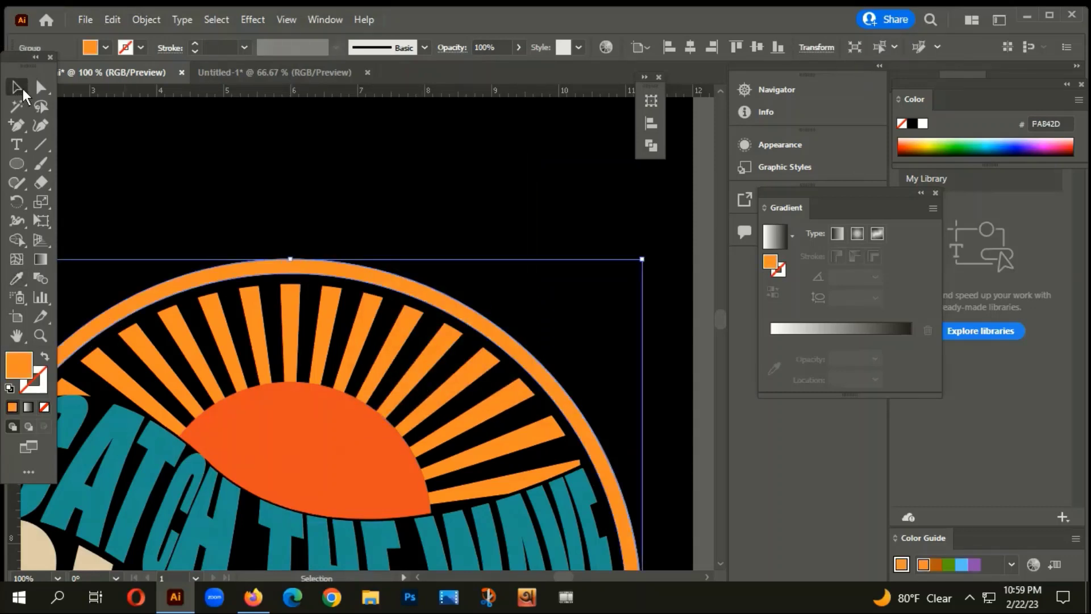
- Add a slightly larger copy of the ring behind the orange one, colored with teal sampled from the CATCH THE WAVE lettering
{"action": "left_click_drag", "start_coordinate": [288, 258], "coordinate": [286, 253]}
{"action": "key", "text": "i"}
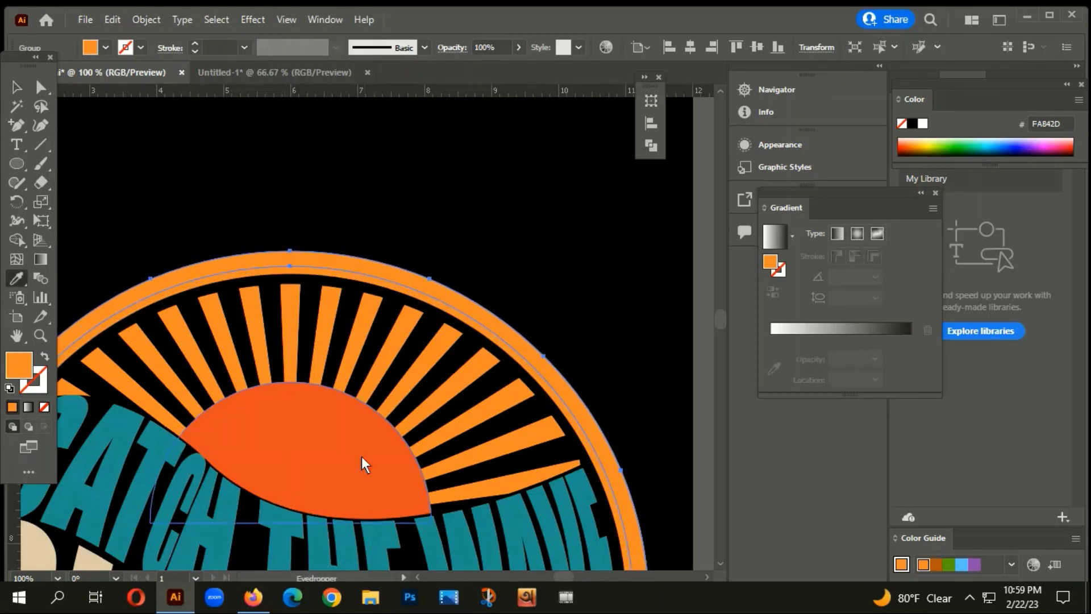
{"action": "left_click", "coordinate": [287, 533]}
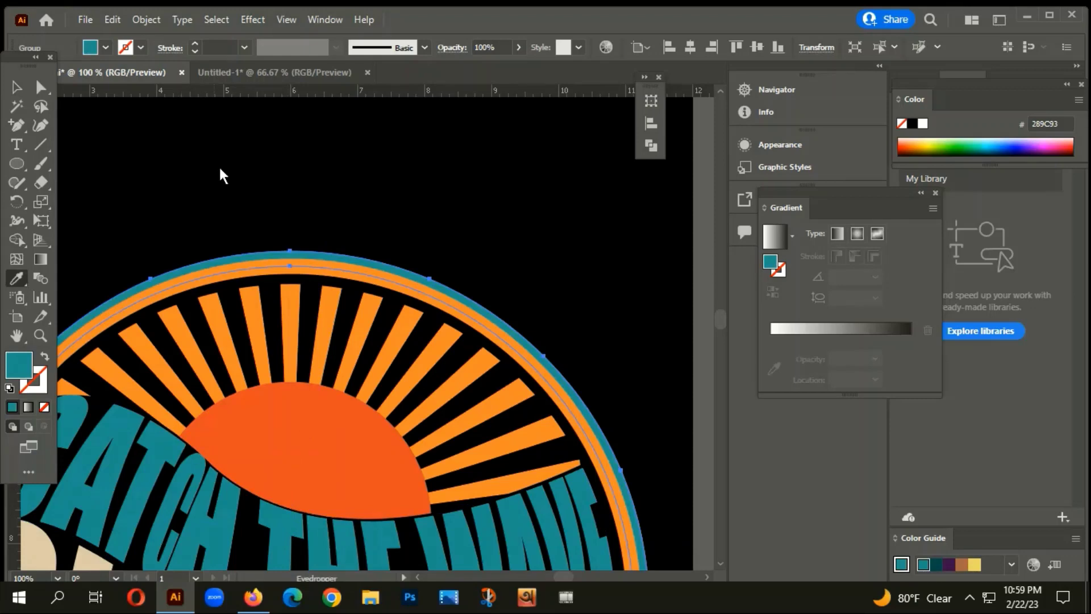
{"action": "left_click", "coordinate": [16, 87]}
- Add a larger copy of the ring behind the teal one, colored with red-orange sampled from the sun, and deselect it
{"action": "left_click", "coordinate": [318, 254]}
{"action": "scroll", "coordinate": [319, 253], "scroll_direction": "up", "scroll_amount": 2}
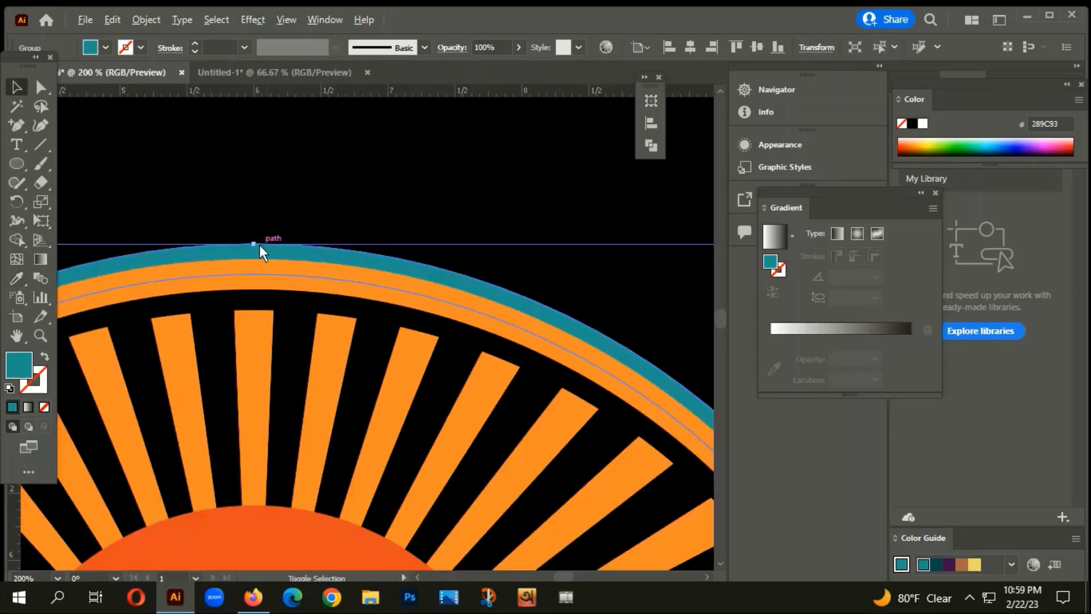
{"action": "mouse_move", "coordinate": [259, 250]}
{"action": "left_mouse_down"}
{"action": "mouse_move", "coordinate": [271, 248]}
{"action": "mouse_move", "coordinate": [259, 235]}
{"action": "left_mouse_up"}
{"action": "scroll", "coordinate": [256, 244], "scroll_direction": "down", "scroll_amount": 1}
{"action": "scroll", "coordinate": [281, 244], "scroll_direction": "down", "scroll_amount": 2}
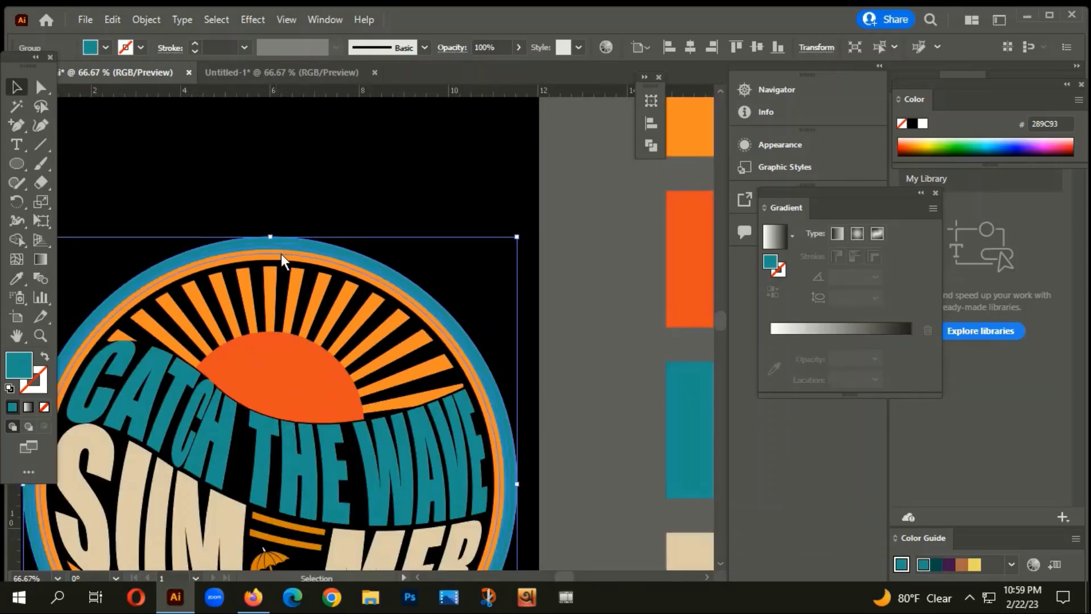
{"action": "key", "text": "i"}
{"action": "left_click", "coordinate": [306, 374]}
{"action": "left_click", "coordinate": [17, 88]}
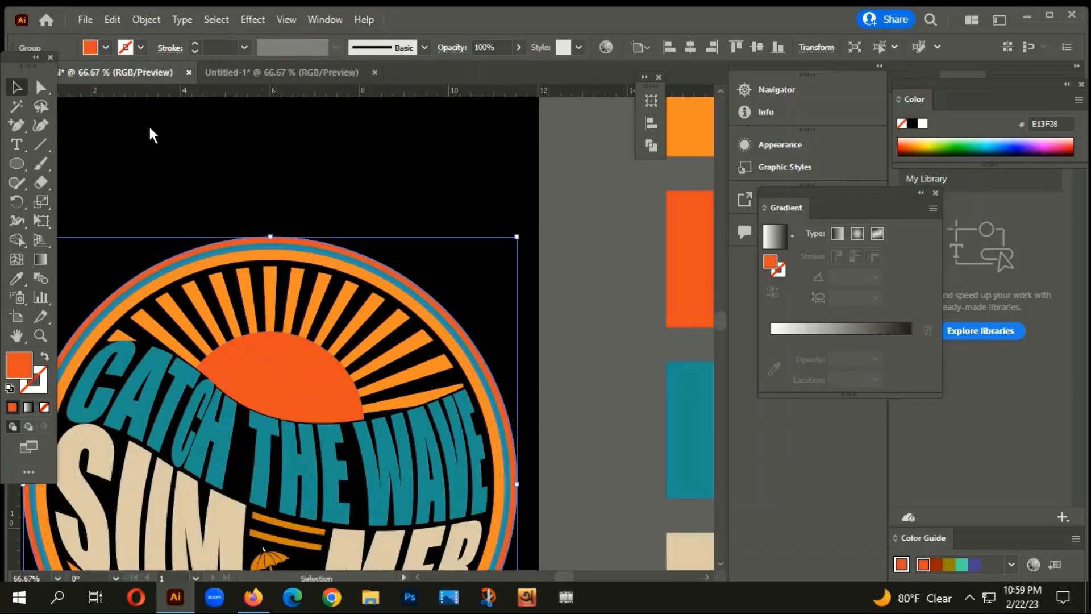
{"action": "left_click", "coordinate": [402, 207]}
- Recolor the middle teal ring with the beige sampled from the SUMMER lettering
{"action": "scroll", "coordinate": [549, 152], "scroll_direction": "down", "scroll_amount": 3}
{"action": "scroll", "coordinate": [548, 151], "scroll_direction": "left", "scroll_amount": 3}
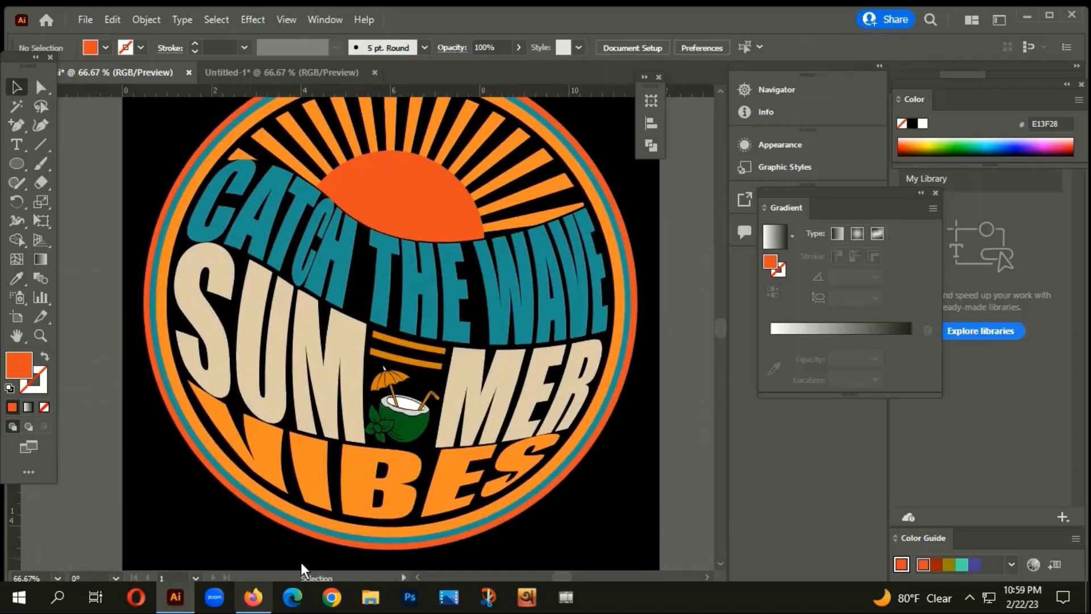
{"action": "scroll", "coordinate": [356, 398], "scroll_direction": "down", "scroll_amount": 3}
{"action": "scroll", "coordinate": [353, 374], "scroll_direction": "up", "scroll_amount": 3}
{"action": "left_click", "coordinate": [362, 361]}
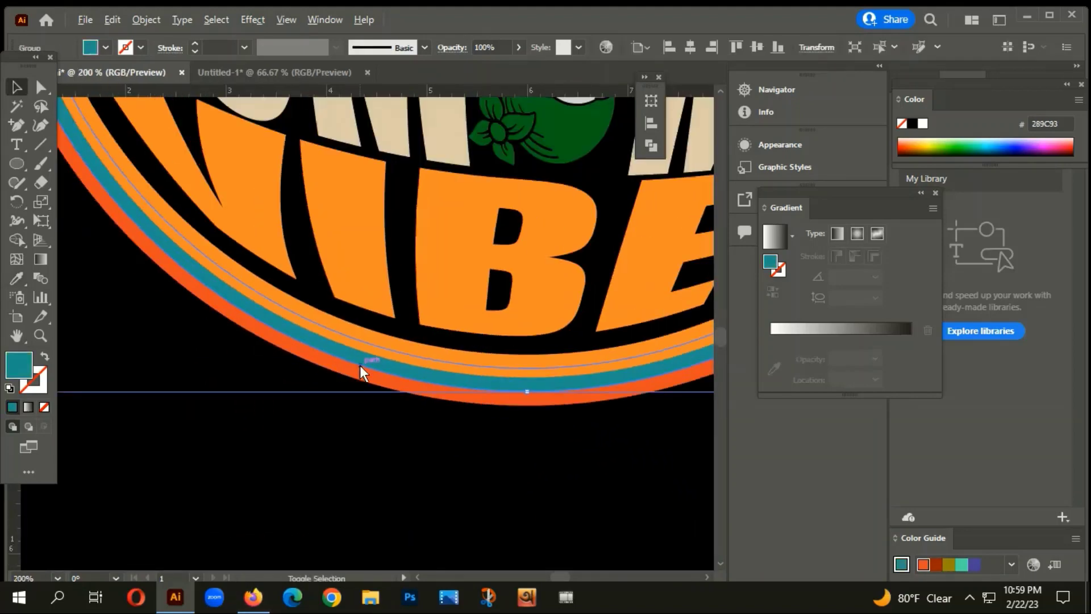
{"action": "scroll", "coordinate": [359, 365], "scroll_direction": "down", "scroll_amount": 2}
{"action": "key", "text": "i"}
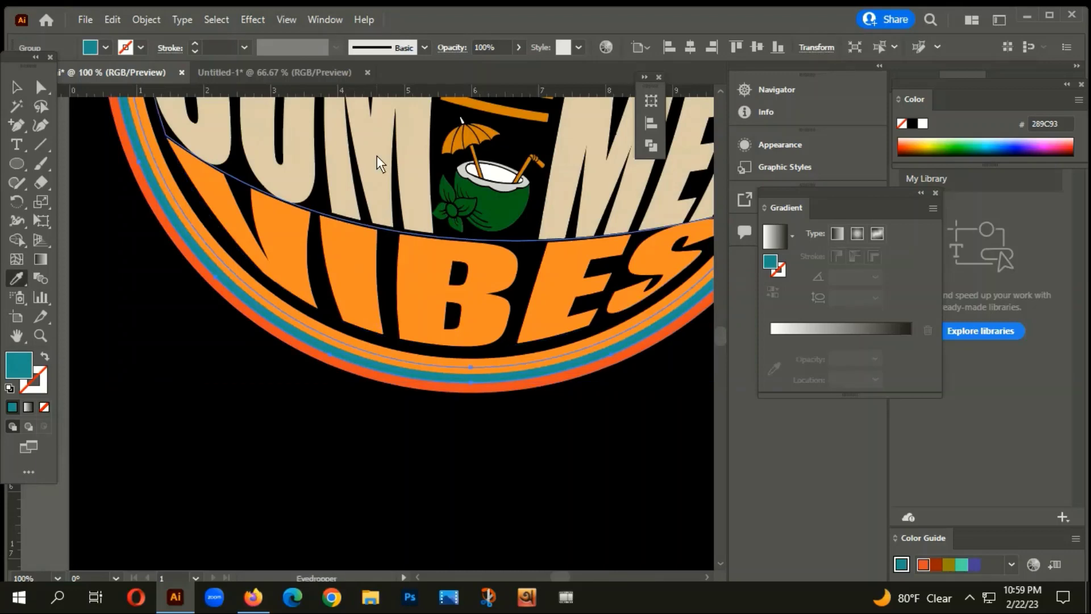
{"action": "left_click", "coordinate": [376, 155]}
{"action": "scroll", "coordinate": [230, 410], "scroll_direction": "down", "scroll_amount": 3}
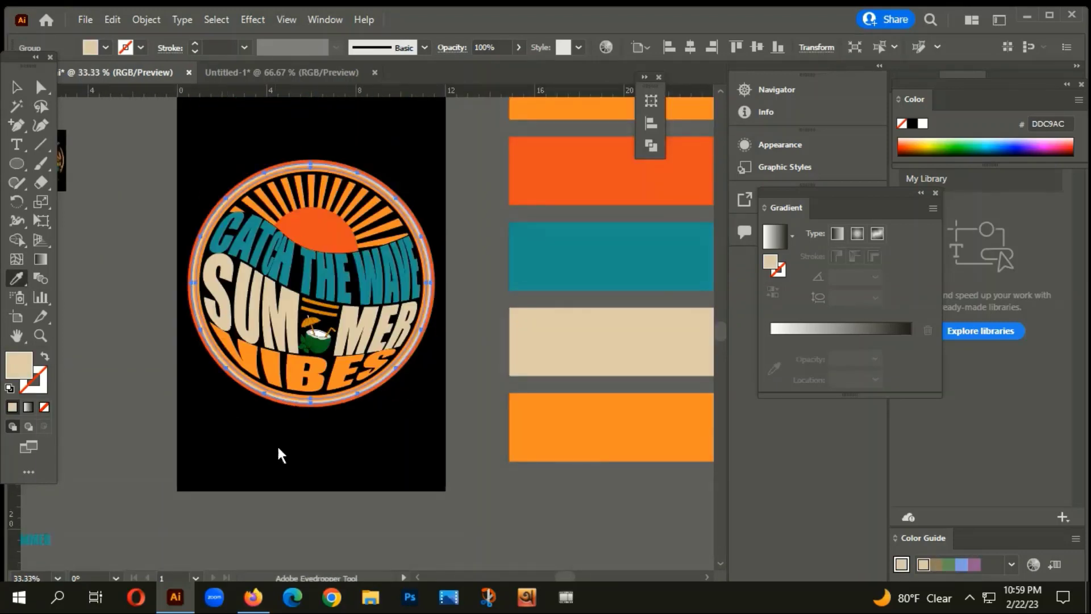
{"action": "scroll", "coordinate": [277, 444], "scroll_direction": "up", "scroll_amount": 2}
{"action": "left_click", "coordinate": [304, 415]}
{"action": "key", "text": "v"}
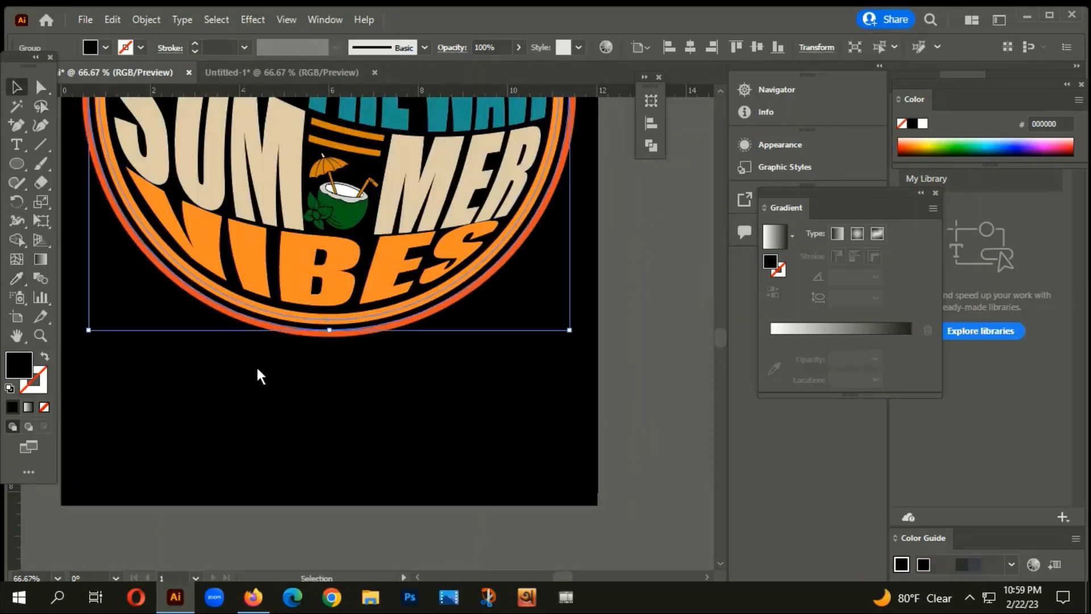
{"action": "left_click", "coordinate": [268, 409]}
{"action": "scroll", "coordinate": [268, 409], "scroll_direction": "down", "scroll_amount": 2}
{"action": "key", "text": "ctrl+z"}
{"action": "key", "text": "ctrl+z"}
- Deselect the beige middle ring and bring the whole badge into view
{"action": "scroll", "coordinate": [267, 367], "scroll_direction": "up", "scroll_amount": 2}
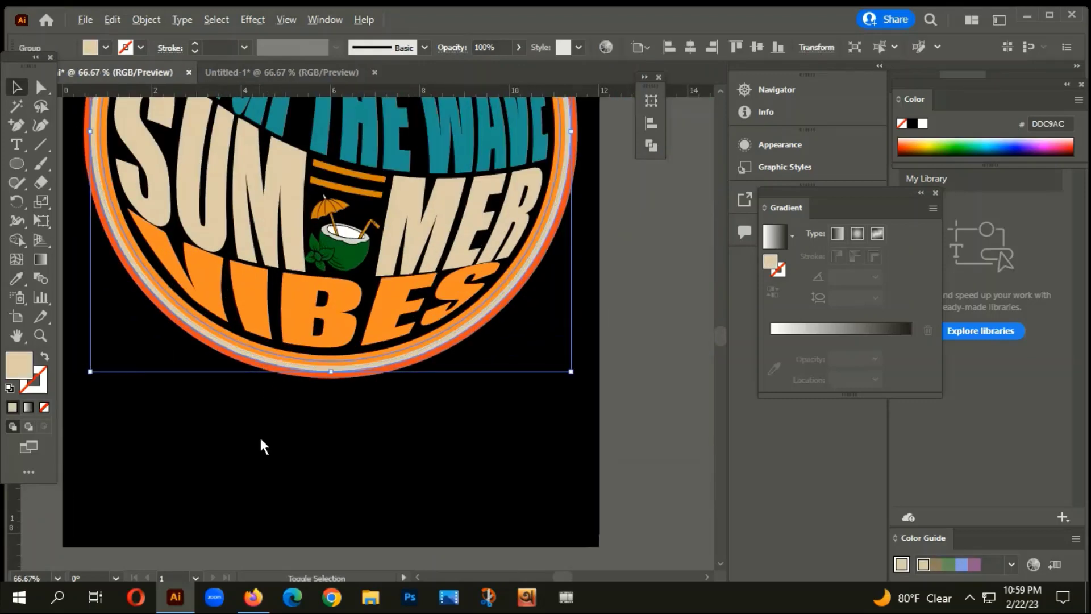
{"action": "left_click", "coordinate": [258, 442]}
{"action": "scroll", "coordinate": [255, 445], "scroll_direction": "down", "scroll_amount": 2}
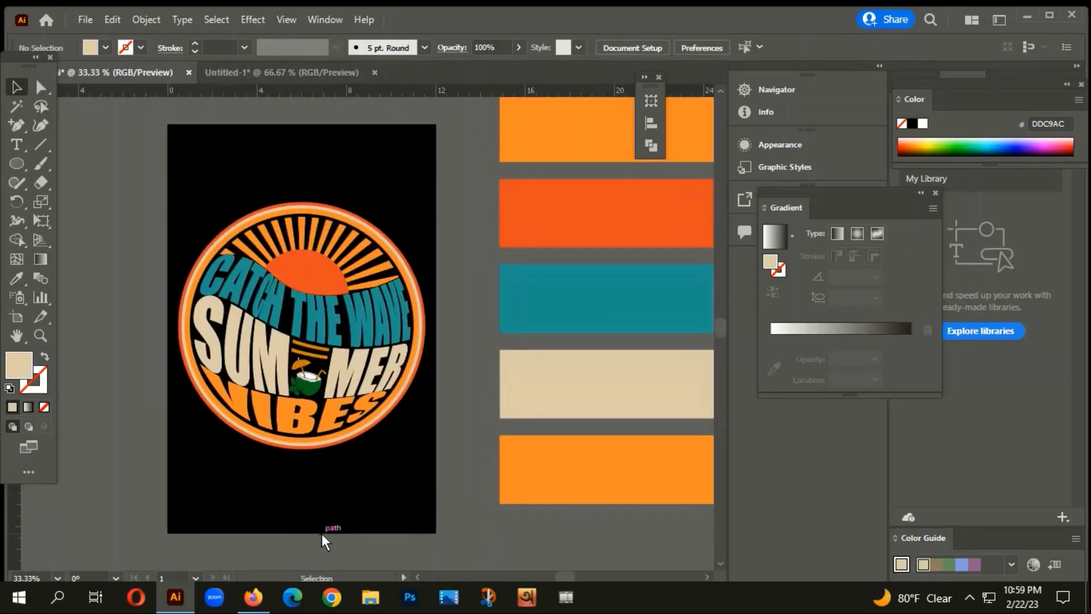